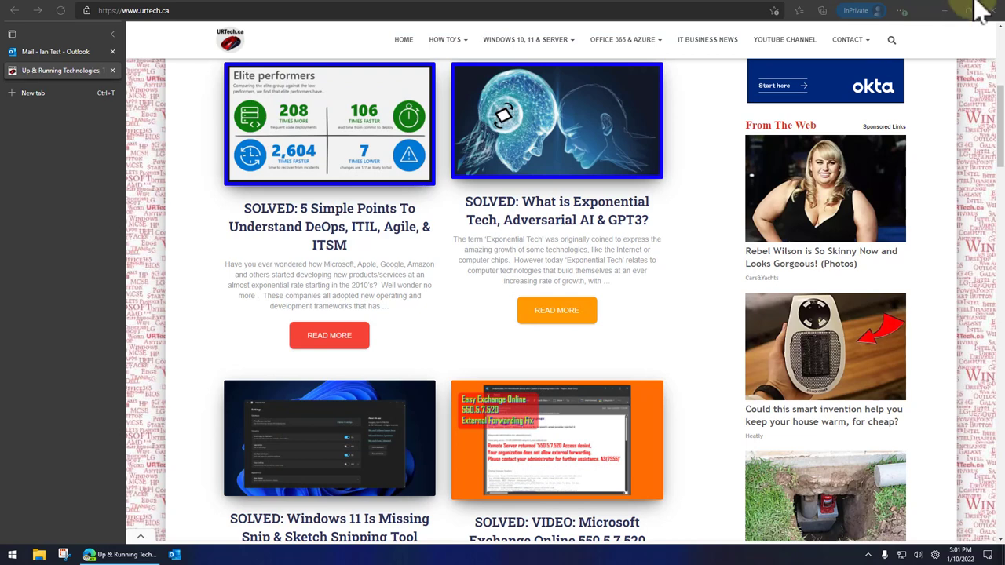
Step: Search Google for 'amazon workspaces' in a new private tab and open the aws.amazon.com result
{"action": "left_click", "coordinate": [48, 91]}
{"action": "type", "text": "ama"}
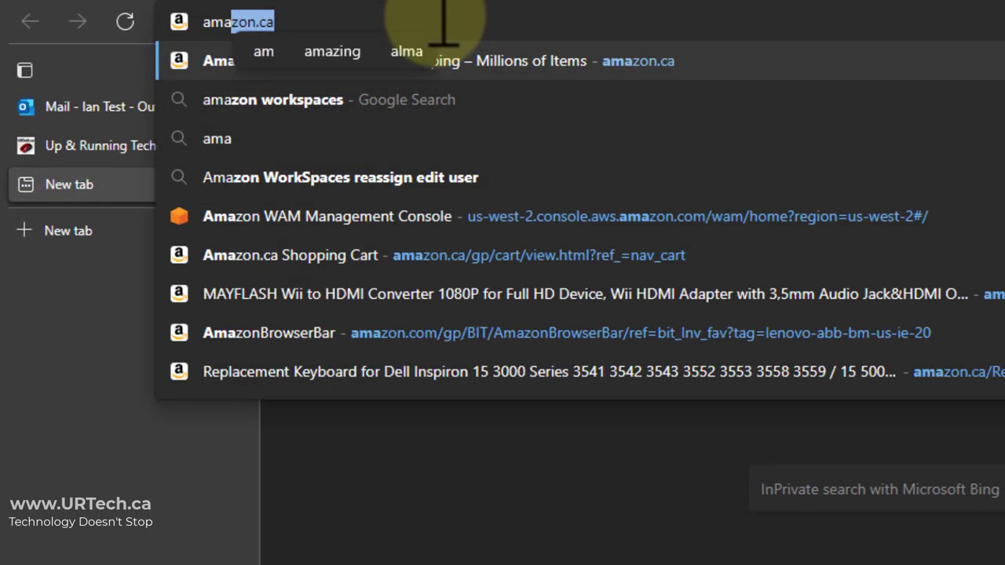
{"action": "type", "text": "zon w"}
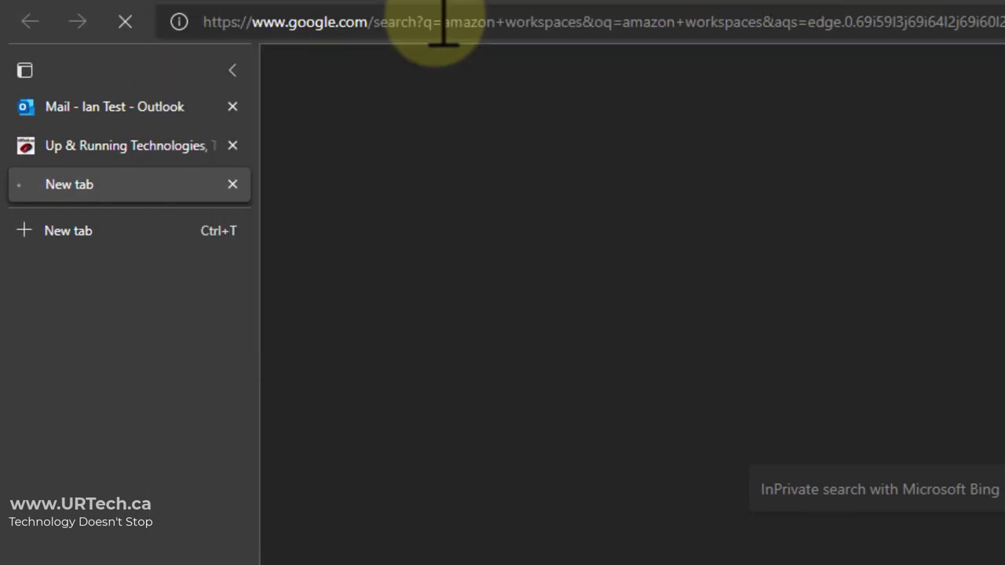
{"action": "key", "text": "Return"}
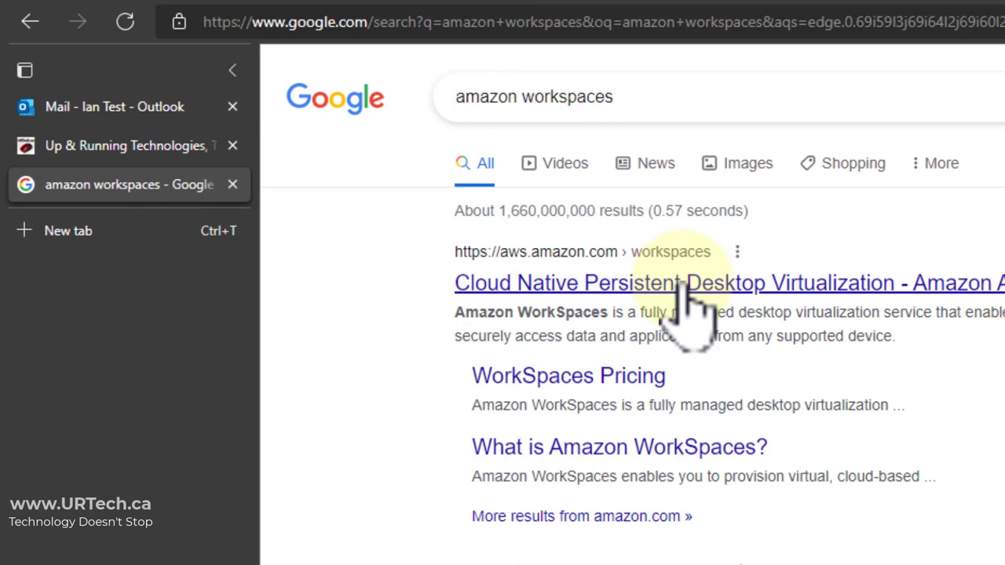
{"action": "left_click", "coordinate": [685, 284]}
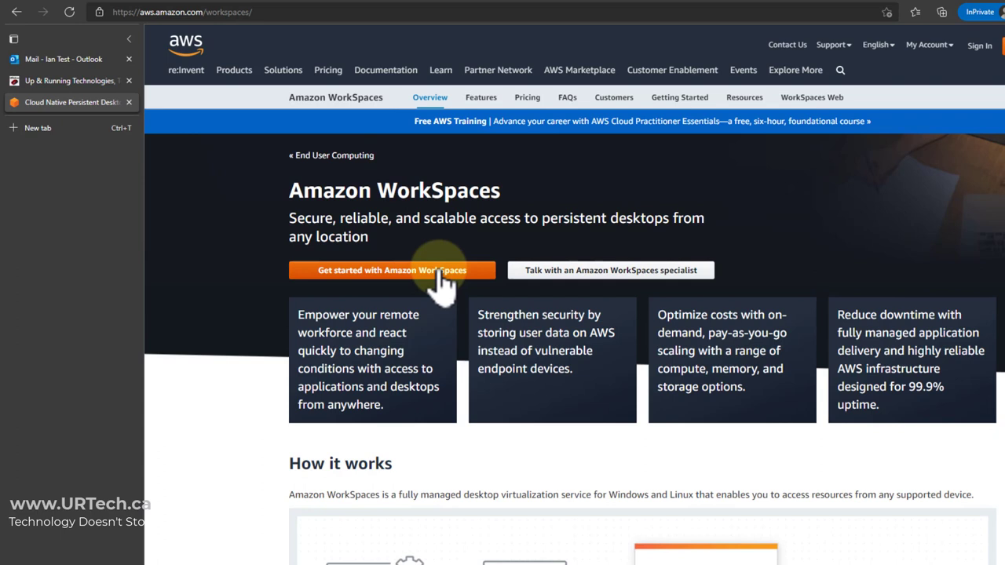
Step: Start a new AWS account sign-up from the WorkSpaces page and fill in the e-mail address
{"action": "left_click", "coordinate": [439, 269]}
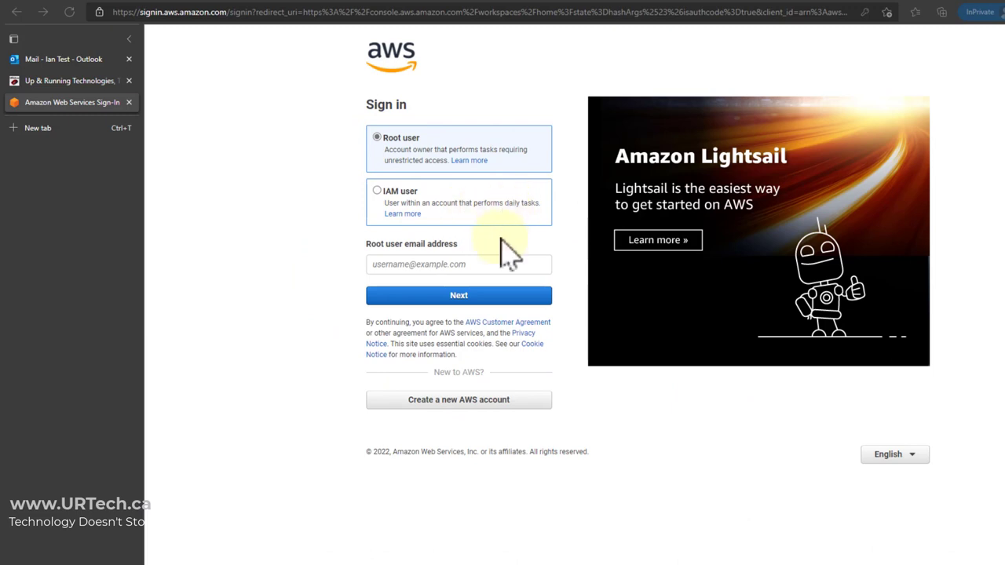
{"action": "left_click", "coordinate": [470, 402]}
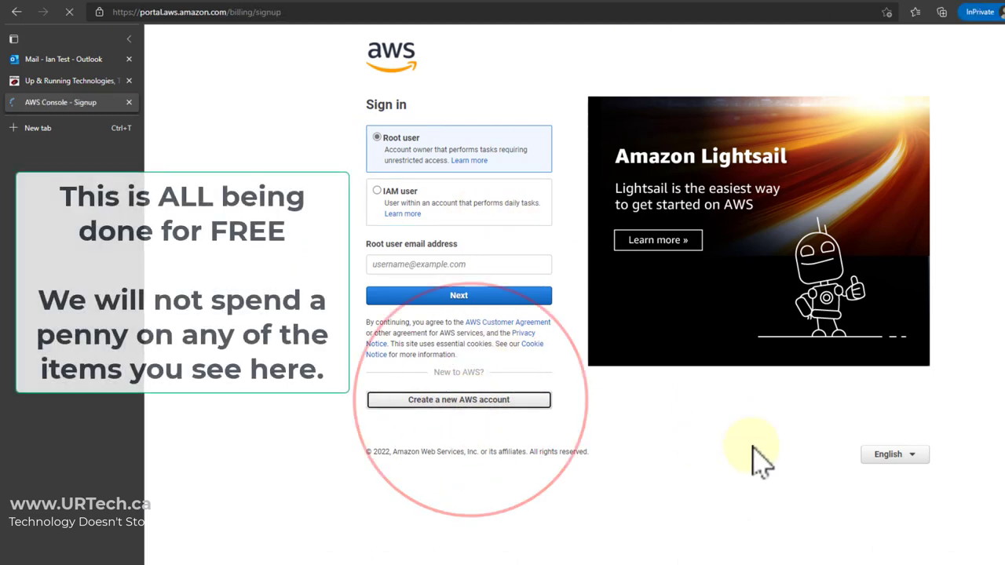
{"action": "left_click", "coordinate": [730, 213]}
{"action": "left_click", "coordinate": [741, 251]}
{"action": "left_click", "coordinate": [740, 258]}
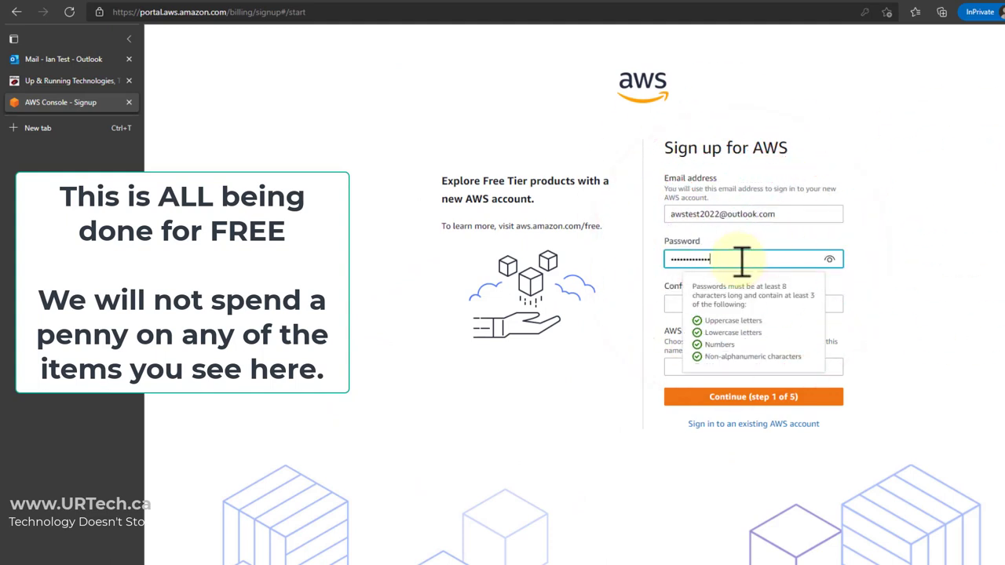
Step: Enter the account password, paste it into the confirmation field, and type the account name
{"action": "key", "text": "Tab"}
{"action": "key", "text": "ctrl+v"}
{"action": "left_click", "coordinate": [702, 367]}
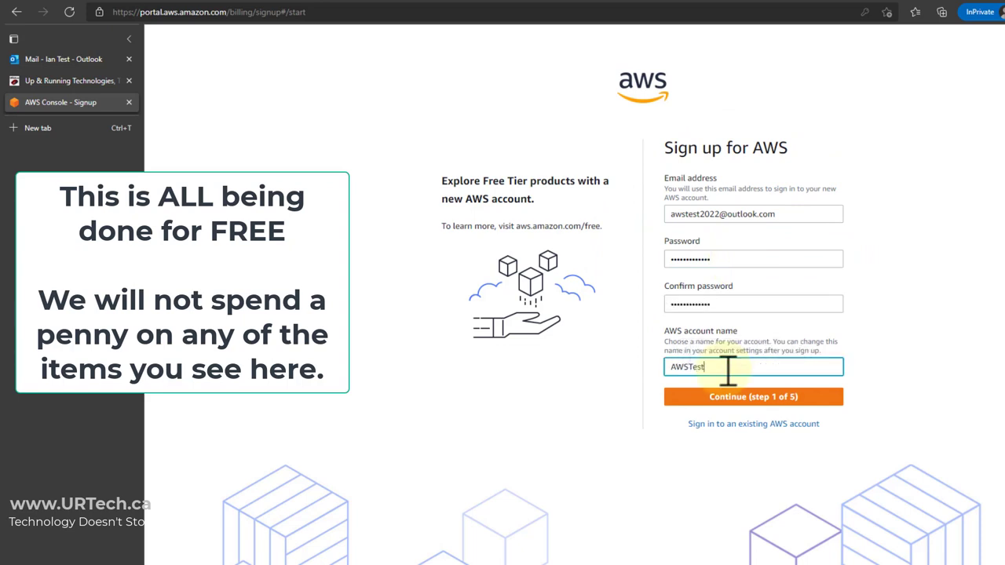
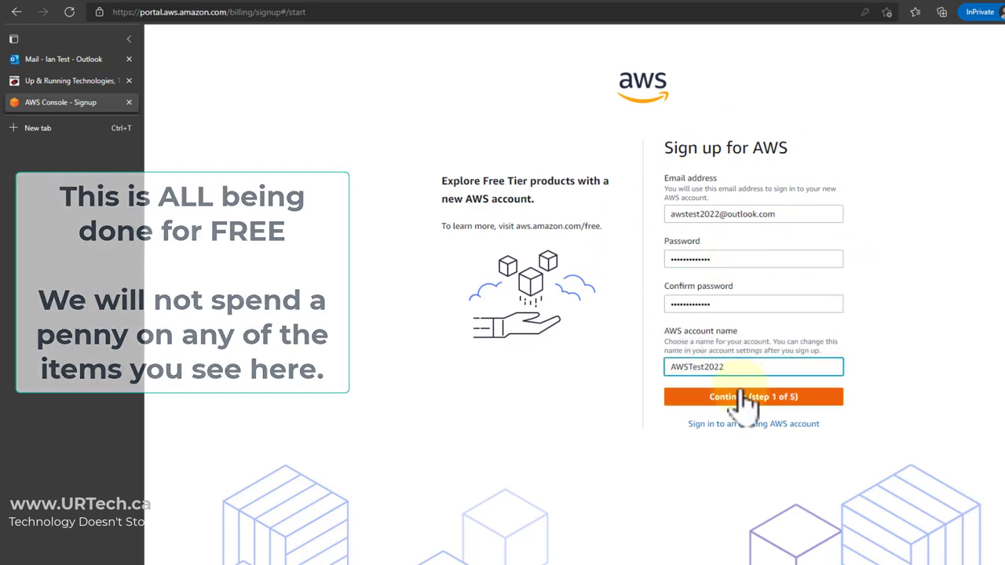
Step: Submit the first sign-up step with the security check characters, then submit the contact information
{"action": "left_click", "coordinate": [743, 396]}
{"action": "type", "text": "ywnzyd"}
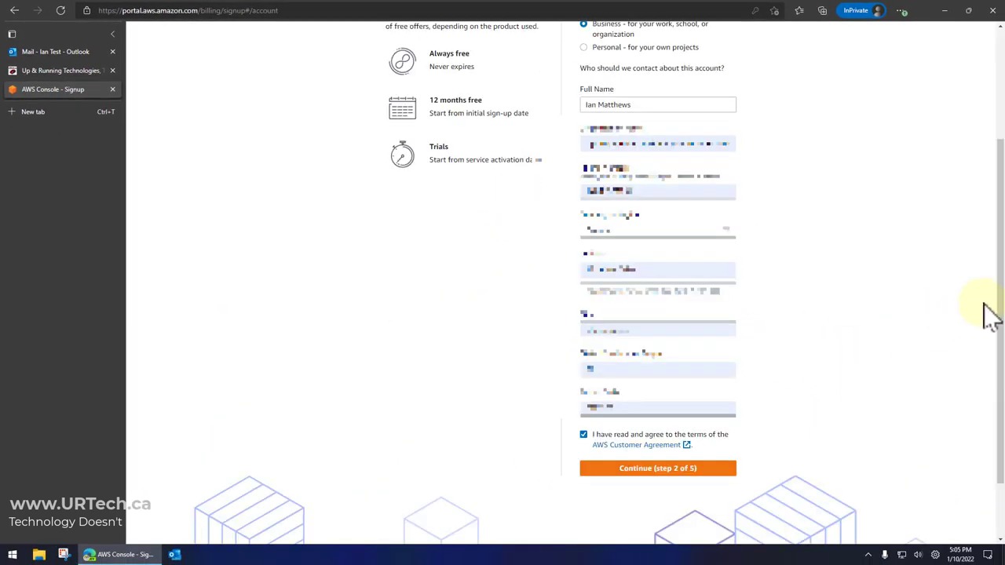
{"action": "left_click_drag", "start_coordinate": [996, 313], "coordinate": [999, 256]}
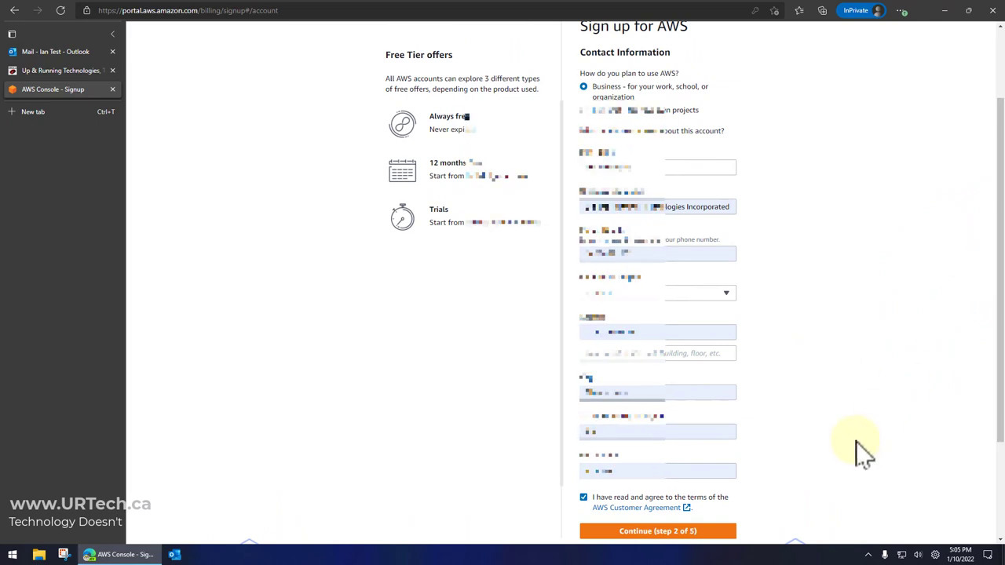
{"action": "left_click", "coordinate": [673, 532]}
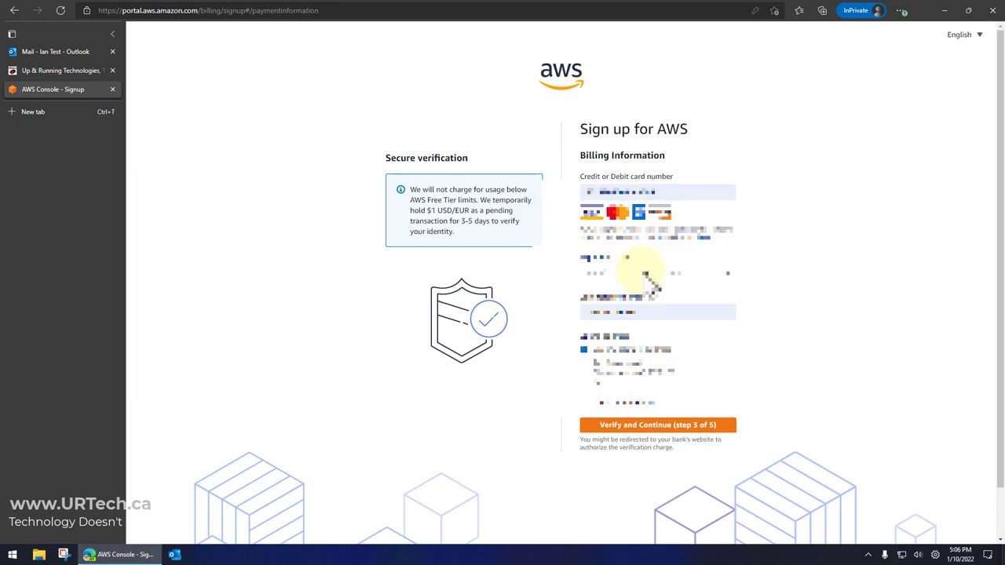
Step: Choose the card expiration month and year and submit the billing details for verification
{"action": "left_click", "coordinate": [646, 275]}
{"action": "left_click", "coordinate": [645, 275]}
{"action": "left_click", "coordinate": [691, 314]}
{"action": "left_click", "coordinate": [681, 393]}
{"action": "left_click", "coordinate": [652, 428]}
{"action": "left_click", "coordinate": [605, 446]}
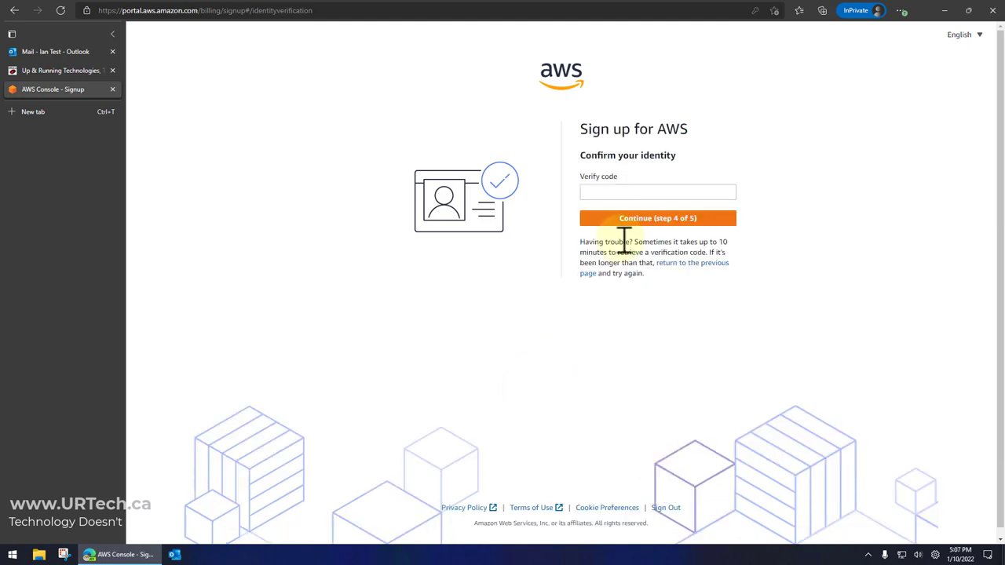
Step: Enter the texted verification code, then complete sign-up keeping the Basic support - Free plan
{"action": "left_click", "coordinate": [650, 194]}
{"action": "left_click", "coordinate": [633, 227]}
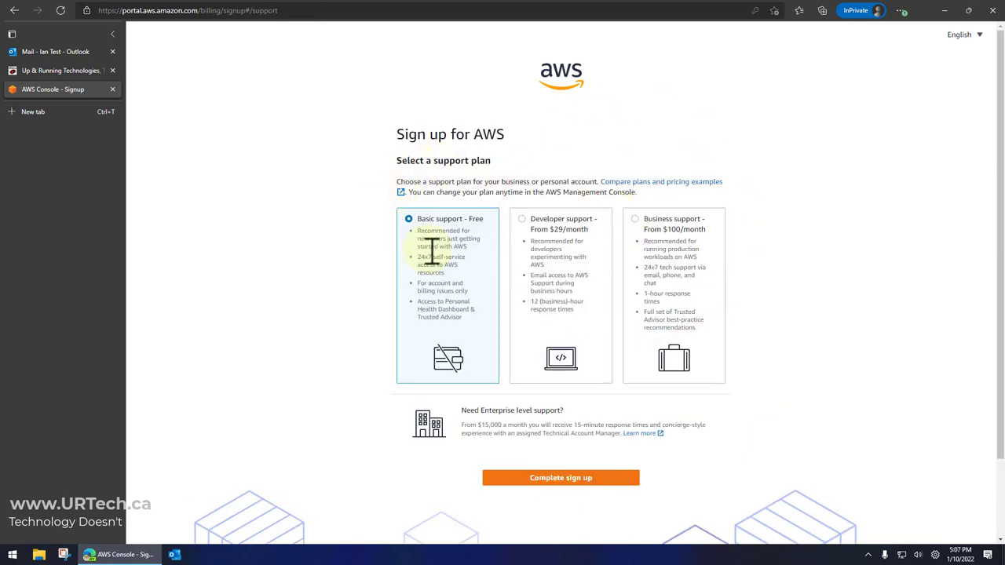
{"action": "left_click", "coordinate": [571, 481]}
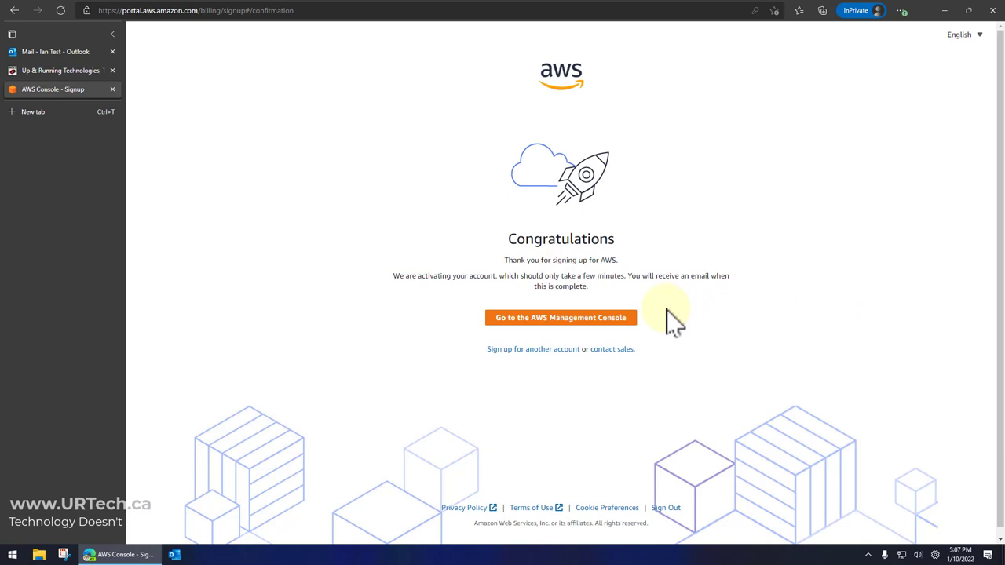
Step: Sign in to the Management Console as the root user after passing the security check
{"action": "left_click", "coordinate": [599, 319]}
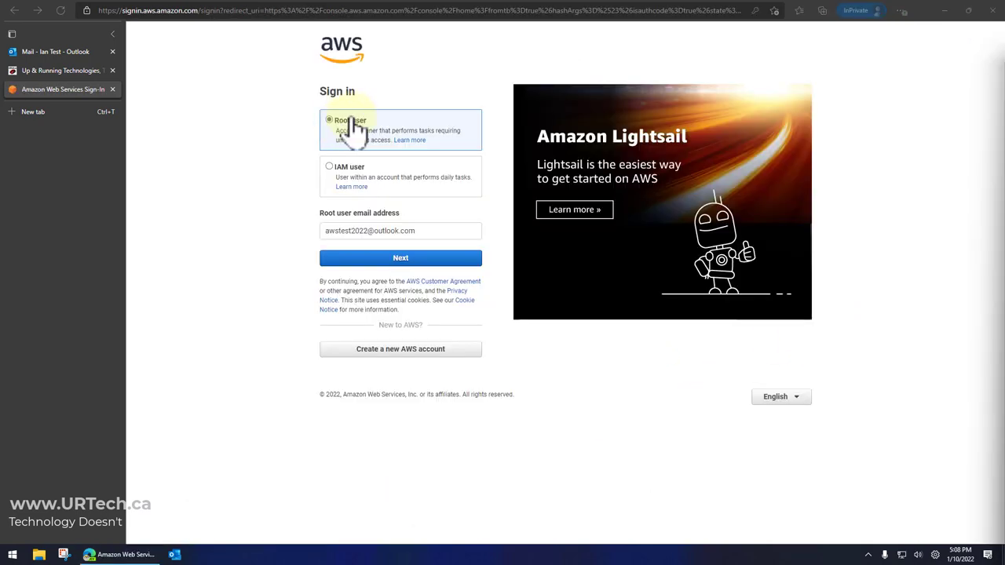
{"action": "left_click", "coordinate": [406, 256]}
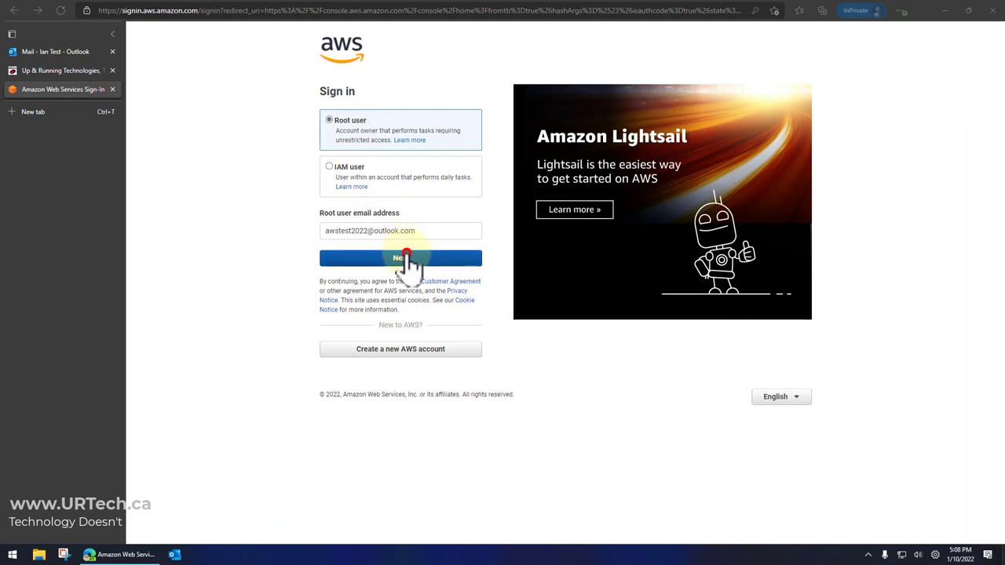
{"action": "left_click", "coordinate": [391, 197]}
{"action": "type", "text": "dx"}
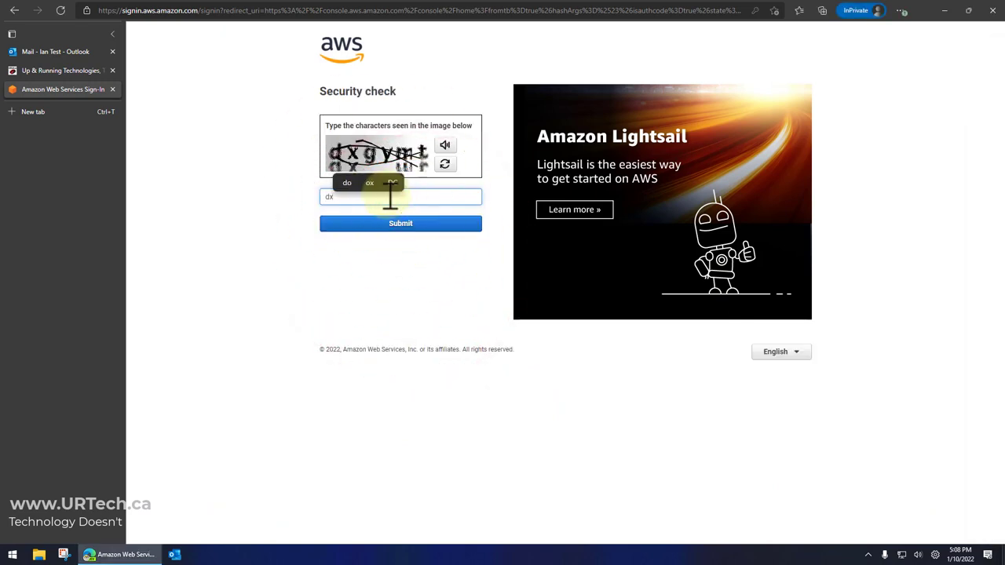
{"action": "type", "text": "gymt"}
{"action": "key", "text": "Return"}
{"action": "left_click", "coordinate": [396, 267]}
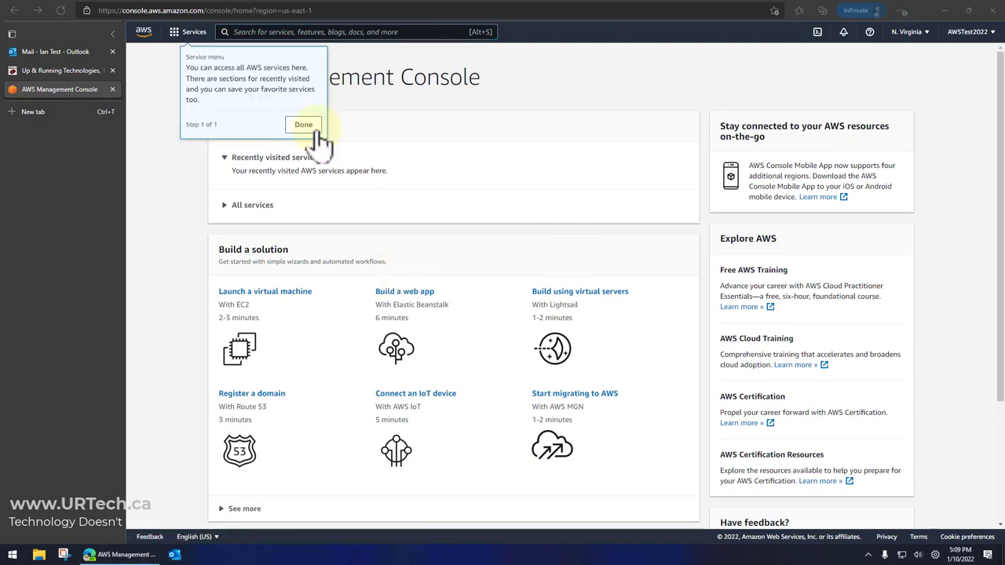
Step: Browse the Services menu, then search 'workspaces' and open the WorkSpaces service console
{"action": "left_click", "coordinate": [305, 127]}
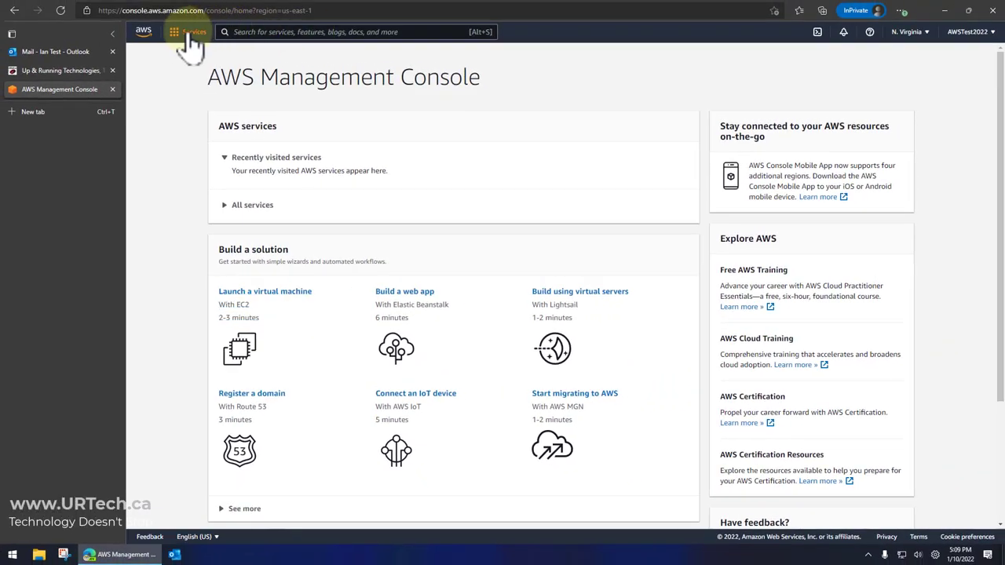
{"action": "left_click", "coordinate": [189, 35]}
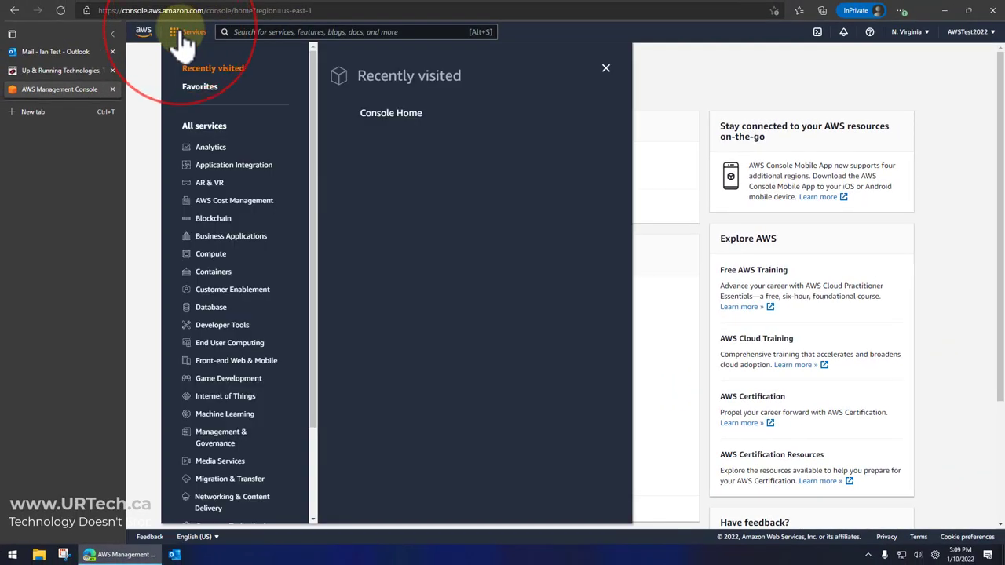
{"action": "scroll", "coordinate": [251, 393], "scroll_direction": "down", "scroll_amount": 3}
{"action": "scroll", "coordinate": [240, 259], "scroll_direction": "up", "scroll_amount": 3}
{"action": "left_click", "coordinate": [267, 30]}
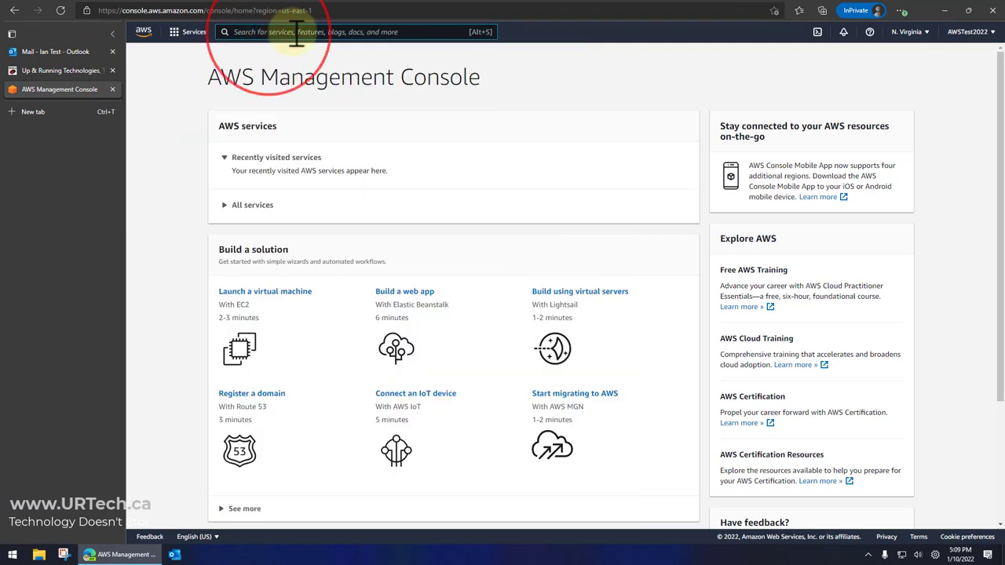
{"action": "type", "text": "workspaces"}
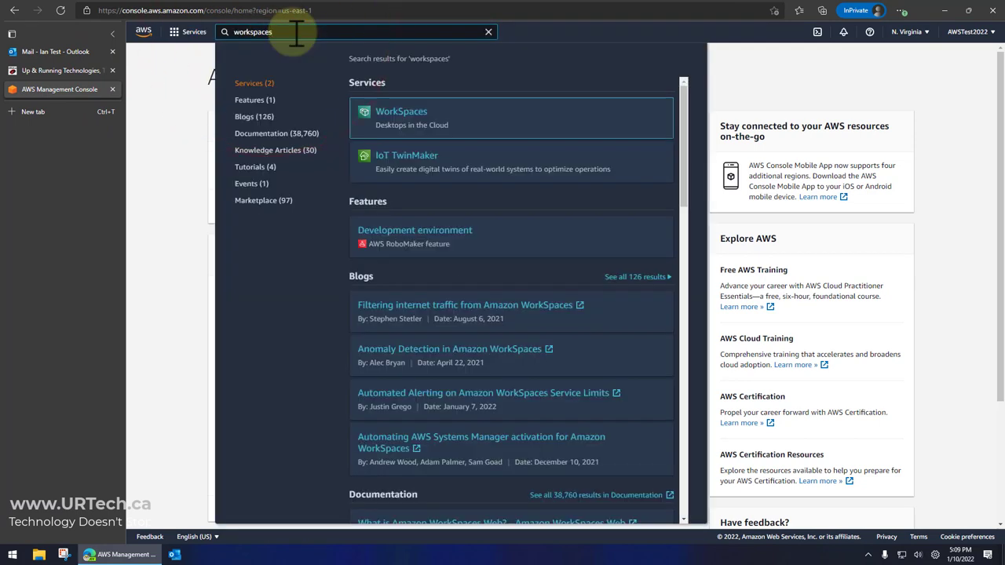
{"action": "left_click", "coordinate": [385, 116]}
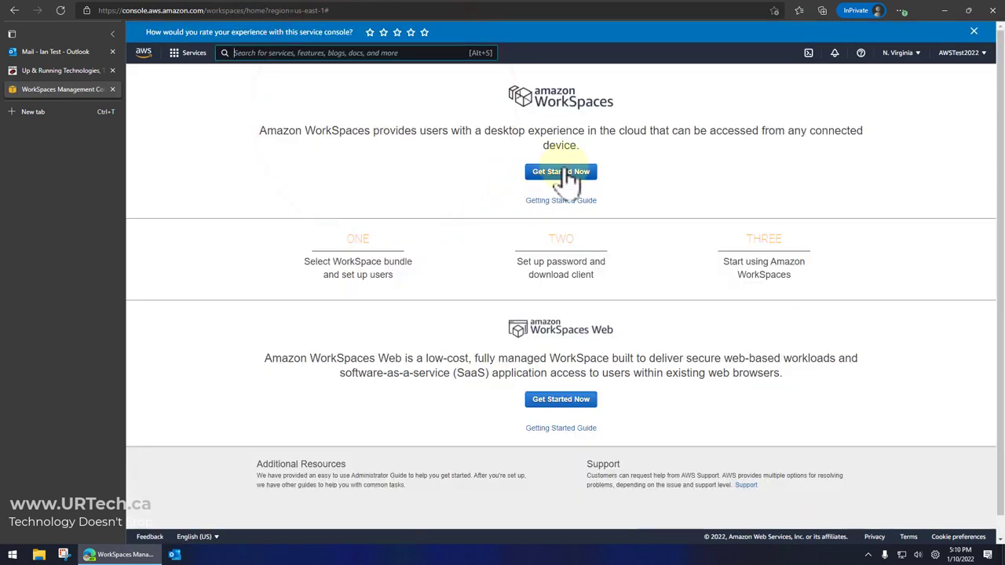
Step: Choose Get Started Now and launch Quick Setup for Amazon WorkSpaces
{"action": "left_click", "coordinate": [567, 171]}
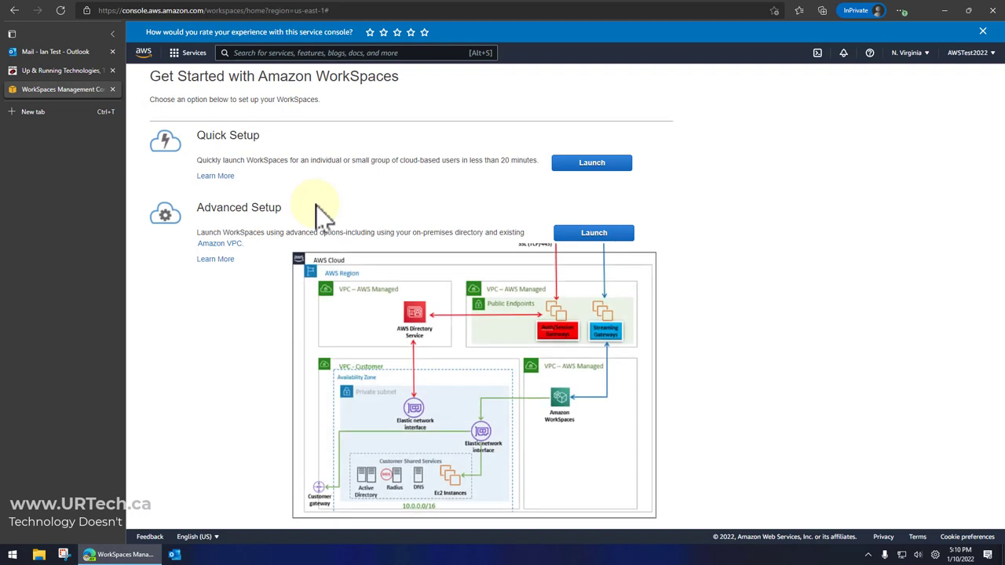
{"action": "left_click", "coordinate": [585, 175]}
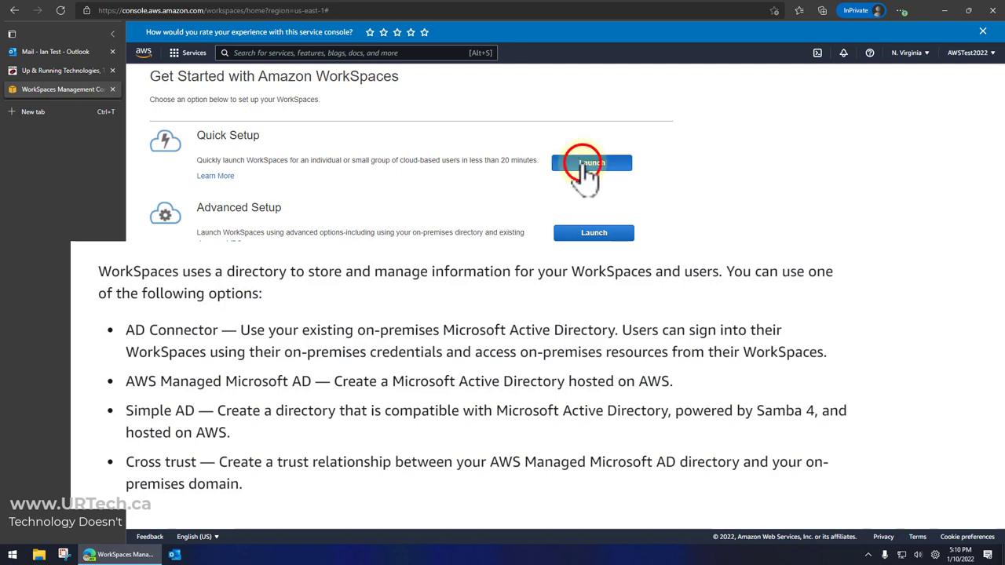
{"action": "left_click", "coordinate": [584, 168]}
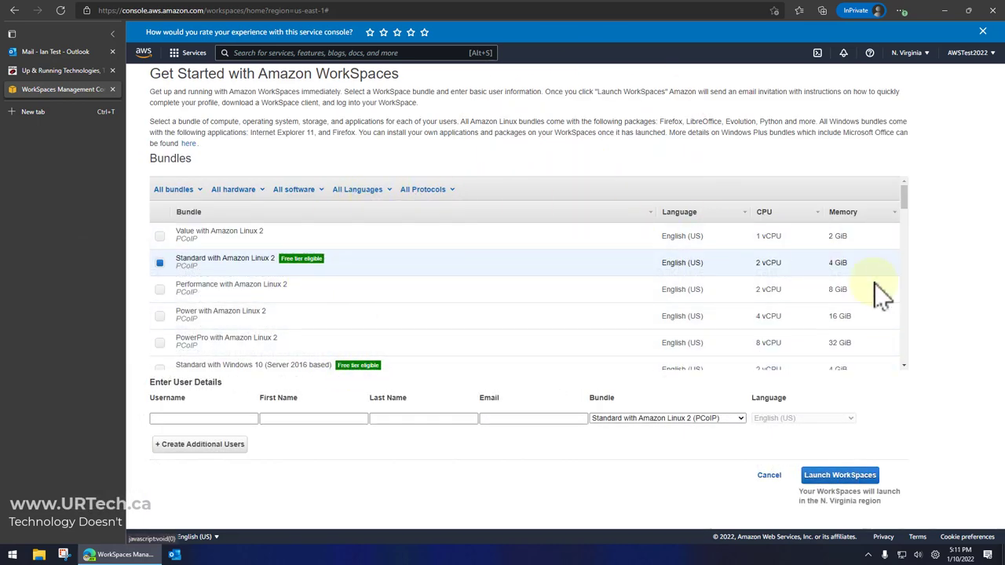
Step: Filter the bundle list to Standard hardware and pick the Windows 10 (Server 2016 based) bundle
{"action": "scroll", "coordinate": [498, 325], "scroll_direction": "down", "scroll_amount": 3}
{"action": "scroll", "coordinate": [483, 306], "scroll_direction": "up", "scroll_amount": 2}
{"action": "scroll", "coordinate": [475, 289], "scroll_direction": "up", "scroll_amount": 2}
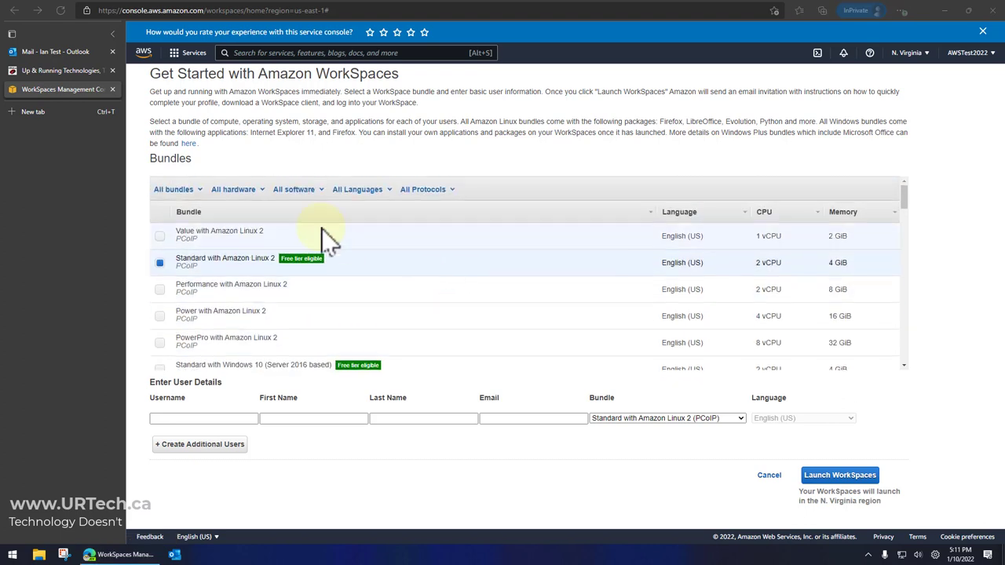
{"action": "left_click", "coordinate": [260, 191]}
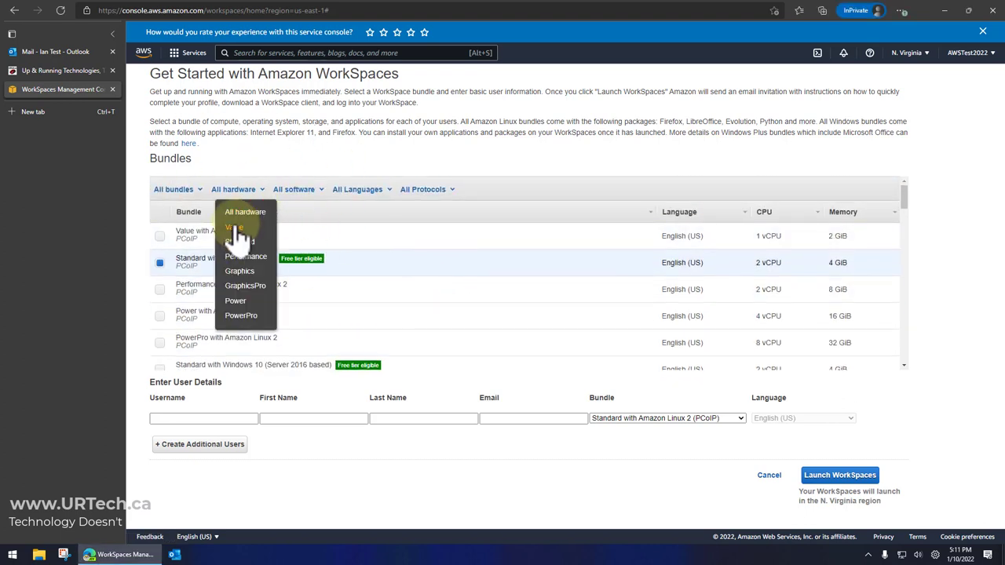
{"action": "left_click", "coordinate": [236, 243]}
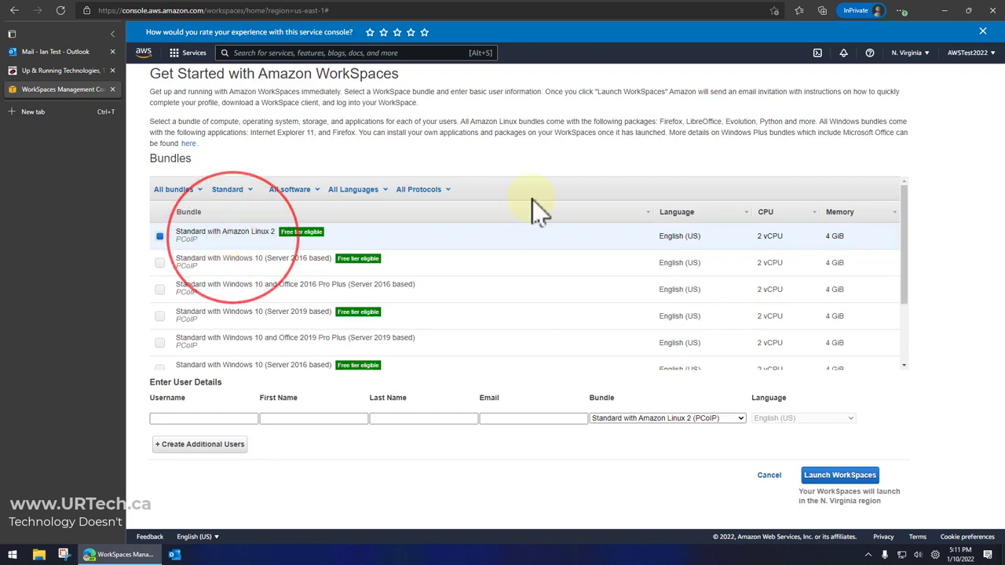
{"action": "scroll", "coordinate": [538, 270], "scroll_direction": "down", "scroll_amount": 1}
{"action": "scroll", "coordinate": [533, 283], "scroll_direction": "down", "scroll_amount": 1}
{"action": "scroll", "coordinate": [532, 287], "scroll_direction": "up", "scroll_amount": 3}
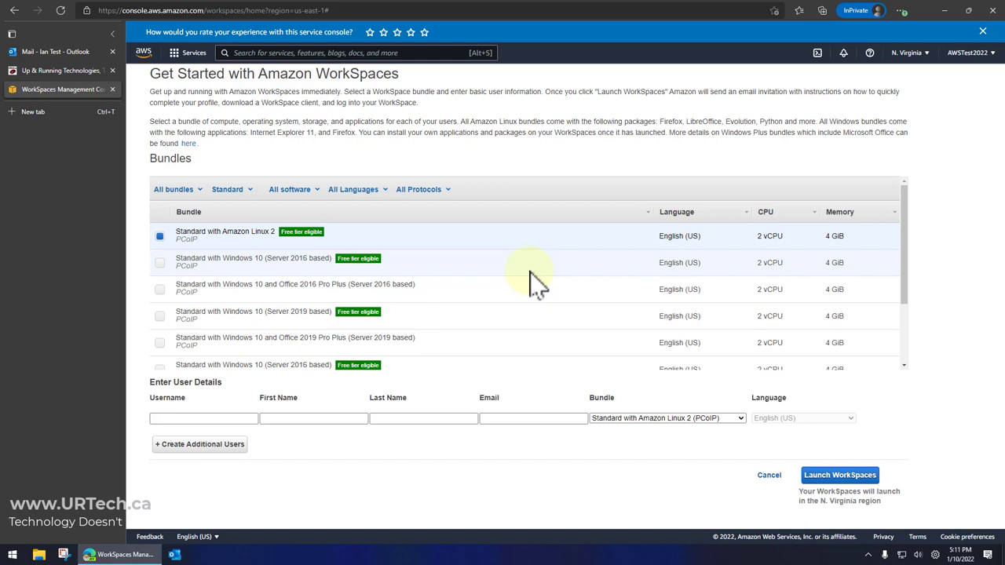
{"action": "left_click", "coordinate": [196, 264]}
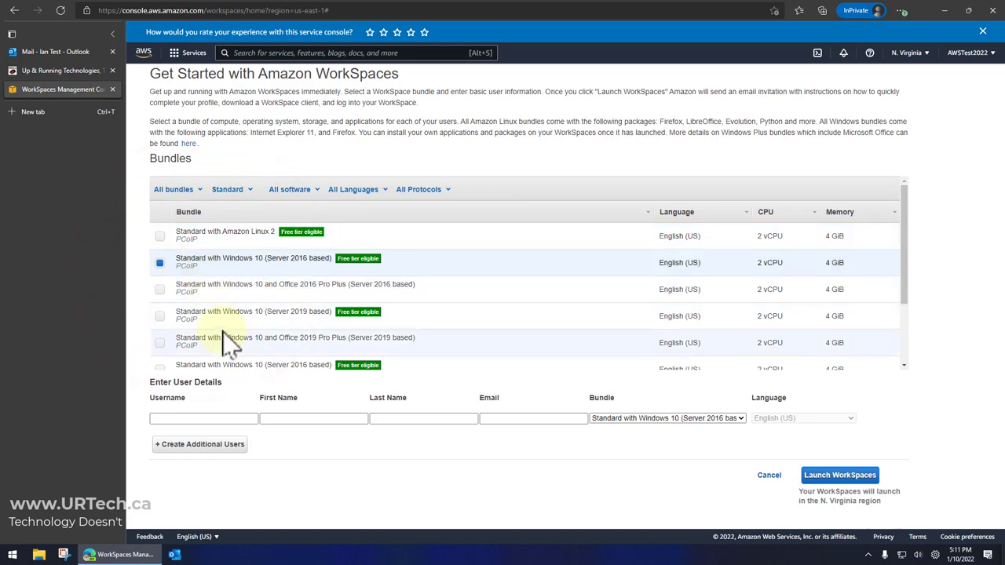
{"action": "scroll", "coordinate": [225, 334], "scroll_direction": "down", "scroll_amount": 3}
Step: Select the Standard with Windows 10 and Office 2016 Pro Plus WSP bundle
{"action": "triple_click", "coordinate": [208, 307]}
{"action": "left_click", "coordinate": [171, 304]}
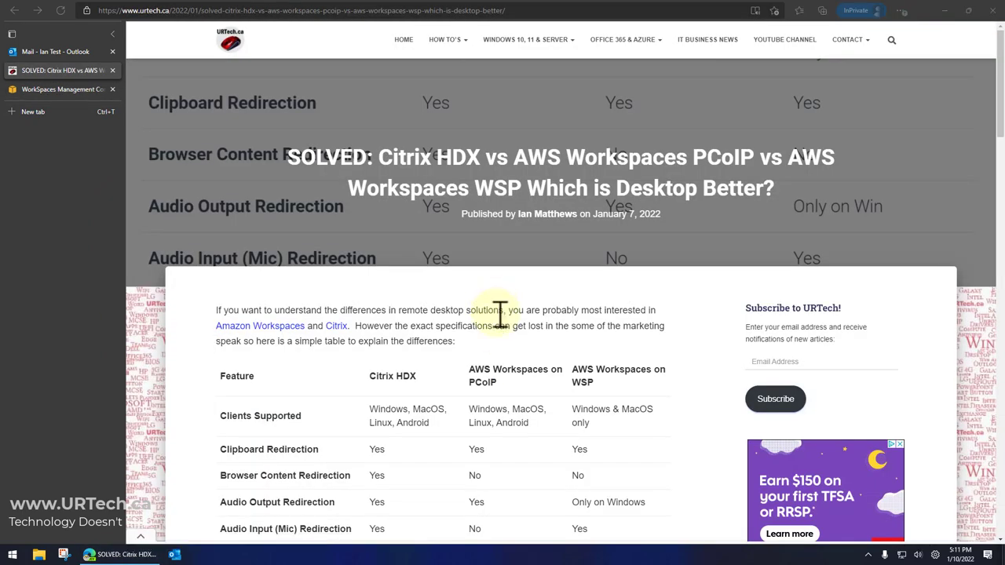
{"action": "scroll", "coordinate": [500, 314], "scroll_direction": "down", "scroll_amount": 2}
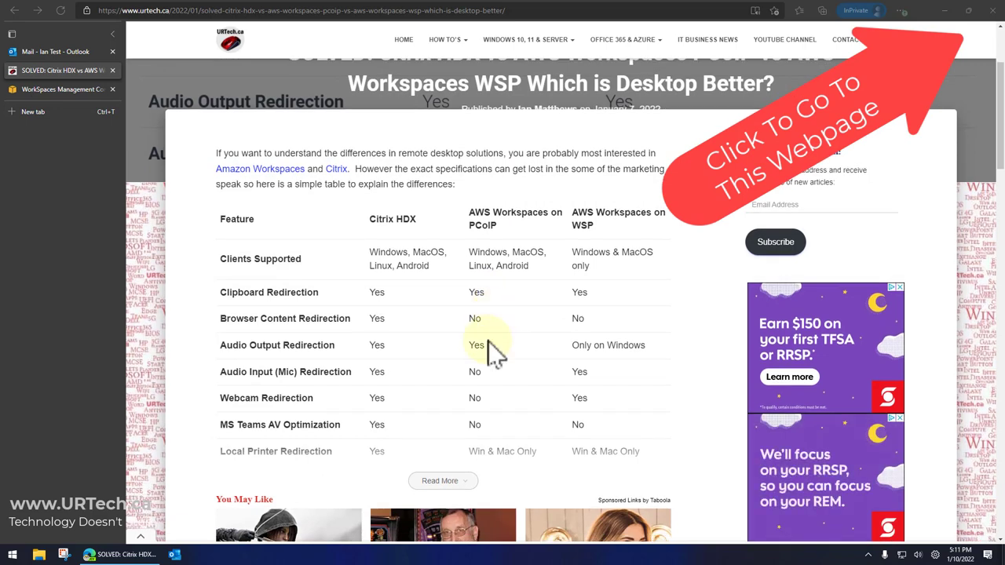
Step: Expand the URTech.ca Citrix HDX vs PCoIP vs WSP comparison table to show all rows
{"action": "left_click", "coordinate": [440, 481]}
{"action": "scroll", "coordinate": [472, 460], "scroll_direction": "down", "scroll_amount": 1}
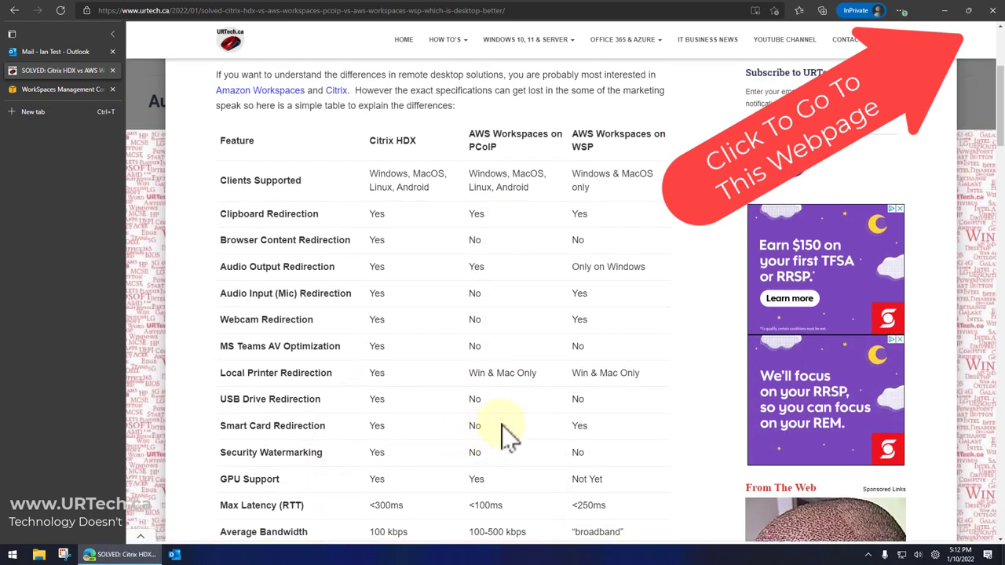
{"action": "left_click", "coordinate": [999, 128]}
{"action": "left_click_drag", "start_coordinate": [999, 128], "coordinate": [1002, 143]}
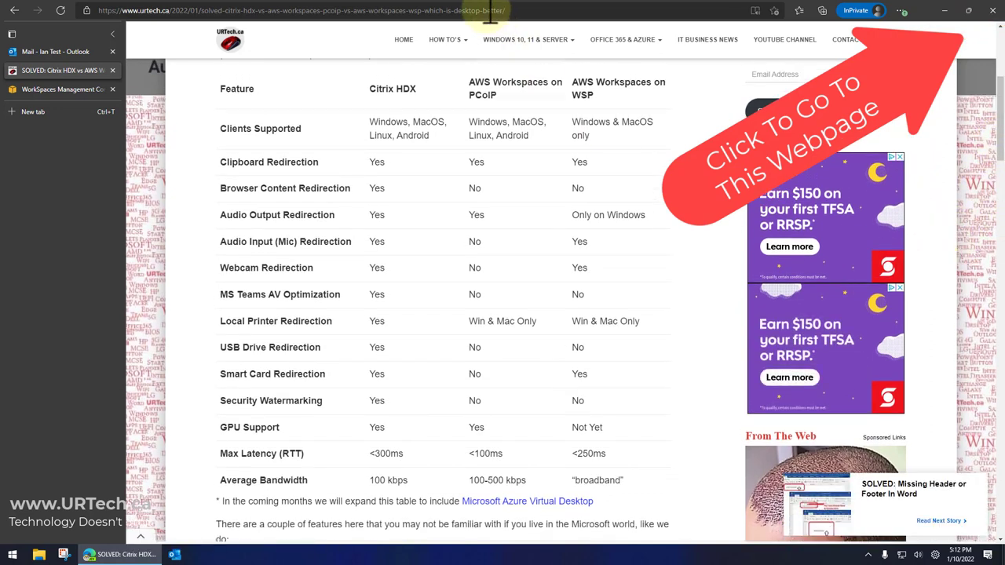
Step: Highlight the Citrix HDX, PCoIP and WSP column headings and the GPU Support row
{"action": "left_click_drag", "start_coordinate": [382, 88], "coordinate": [456, 101]}
{"action": "double_click", "coordinate": [492, 95]}
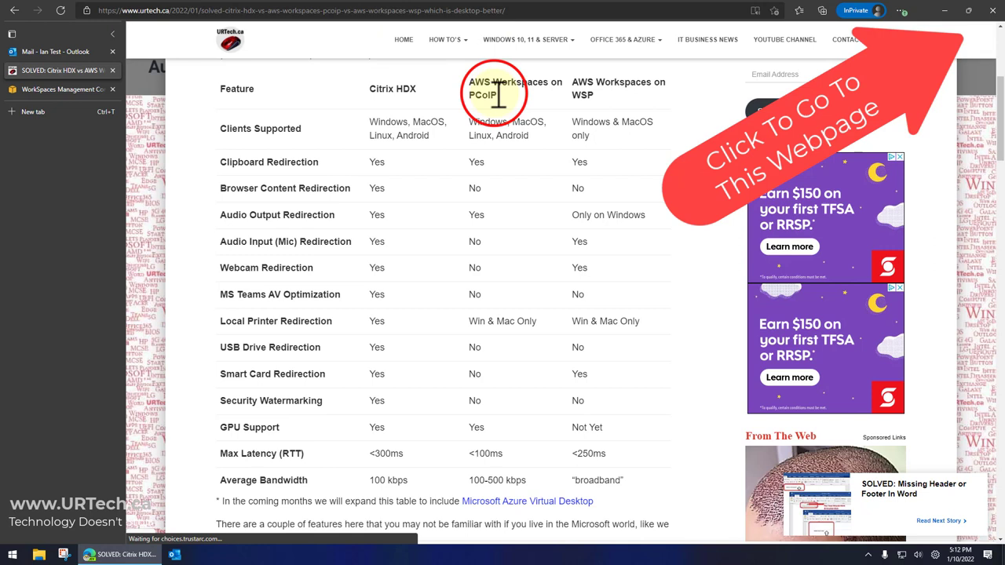
{"action": "double_click", "coordinate": [582, 95]}
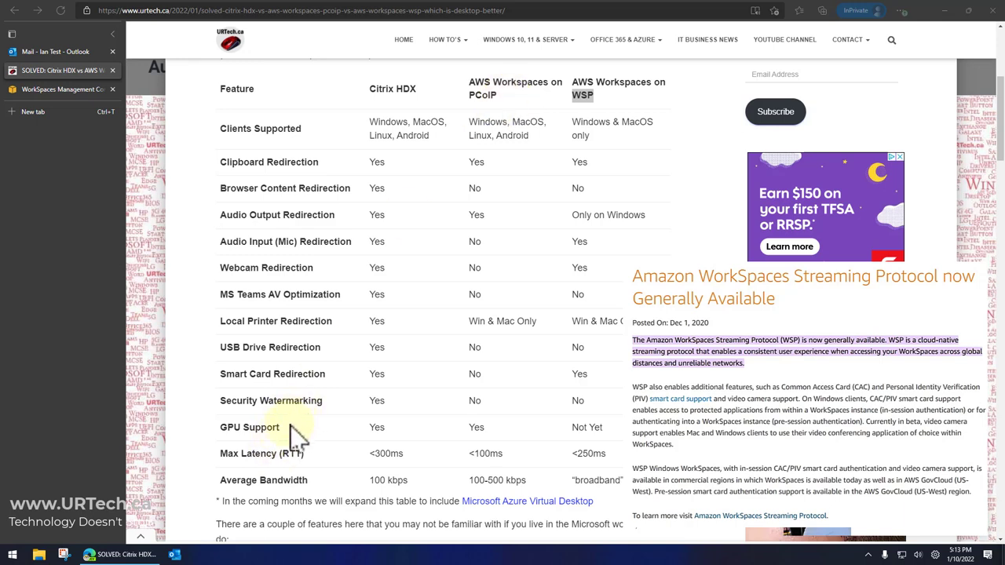
{"action": "left_click_drag", "start_coordinate": [281, 428], "coordinate": [229, 432]}
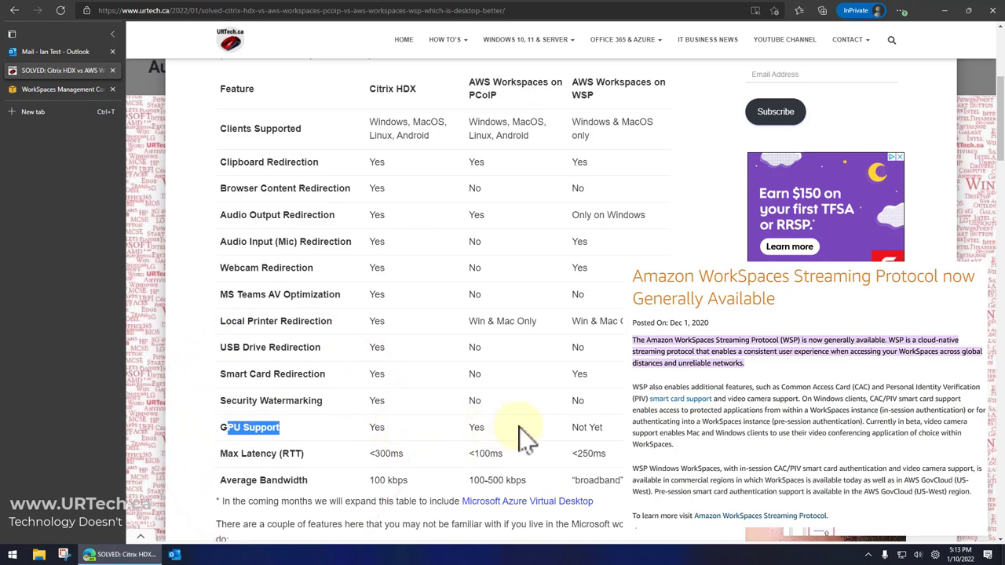
{"action": "left_click", "coordinate": [585, 426]}
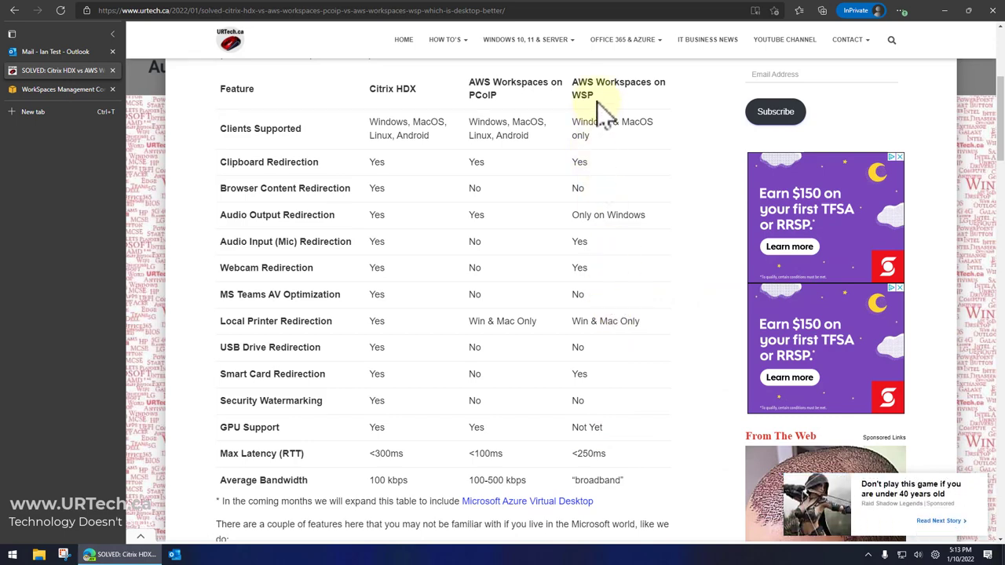
{"action": "left_click_drag", "start_coordinate": [597, 98], "coordinate": [594, 130]}
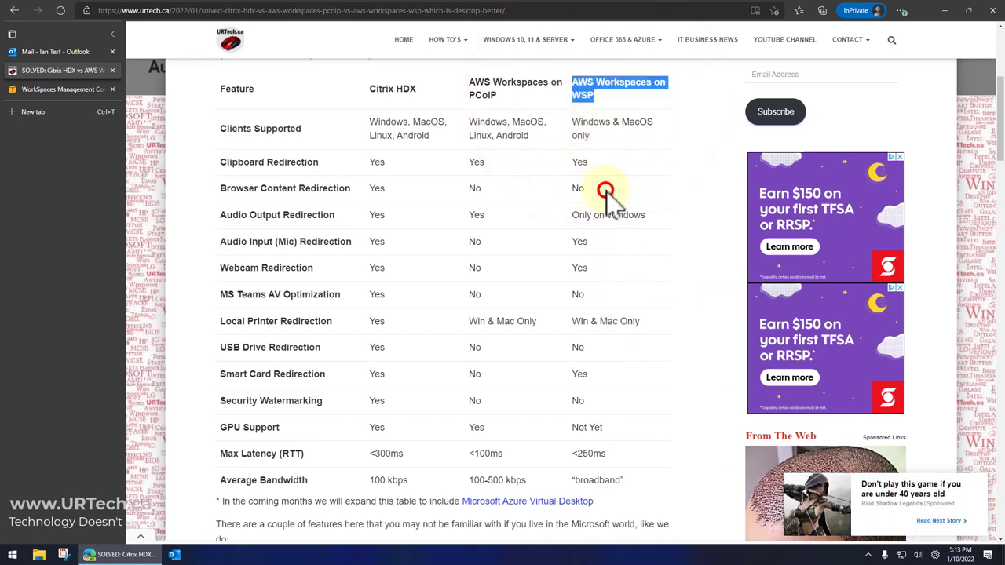
{"action": "left_click", "coordinate": [602, 190]}
Step: Back in Quick Setup, tick the Windows 10 (Server 2019 based) PCoIP bundle, then switch to its WSP version
{"action": "left_click", "coordinate": [44, 88]}
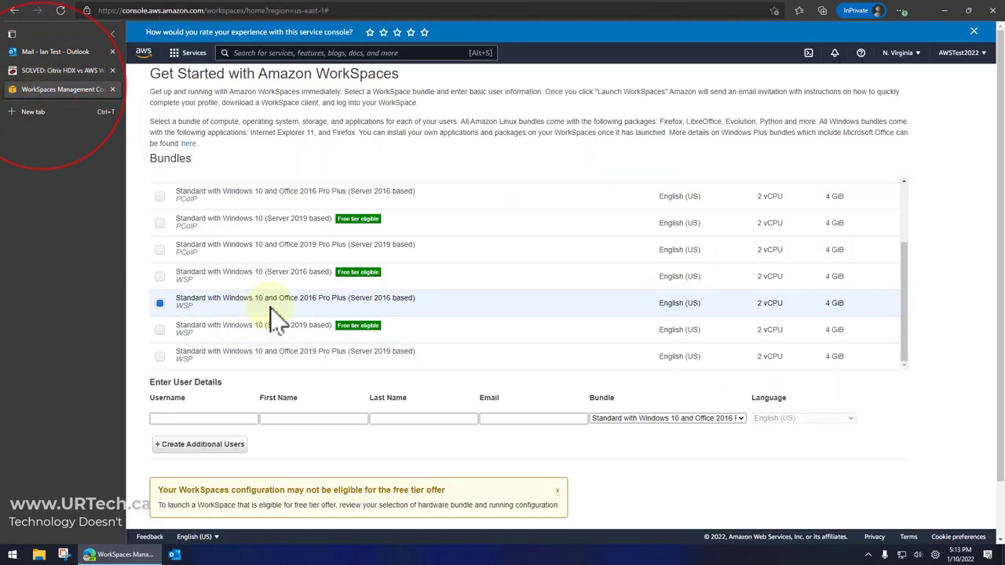
{"action": "left_click", "coordinate": [161, 224]}
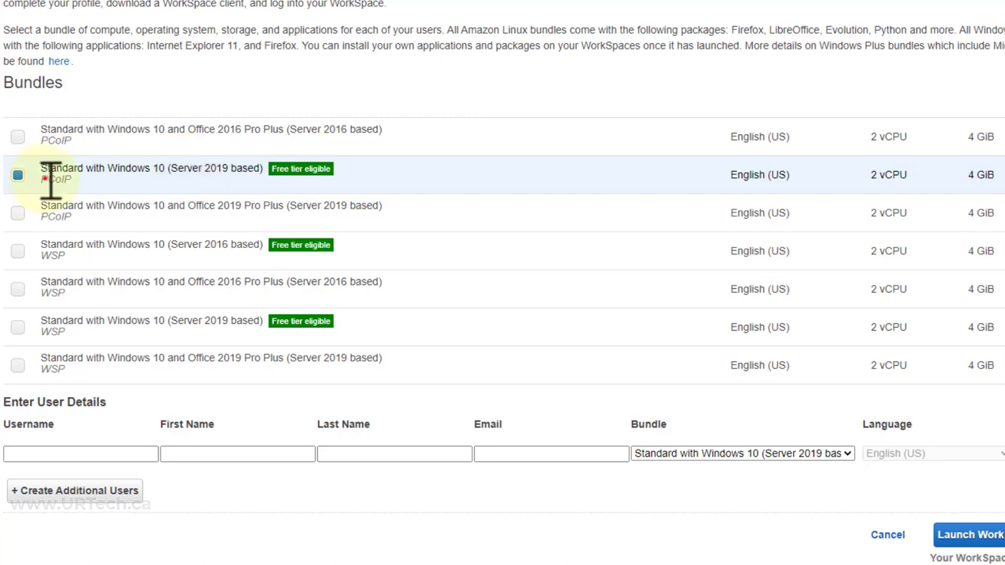
{"action": "double_click", "coordinate": [47, 178]}
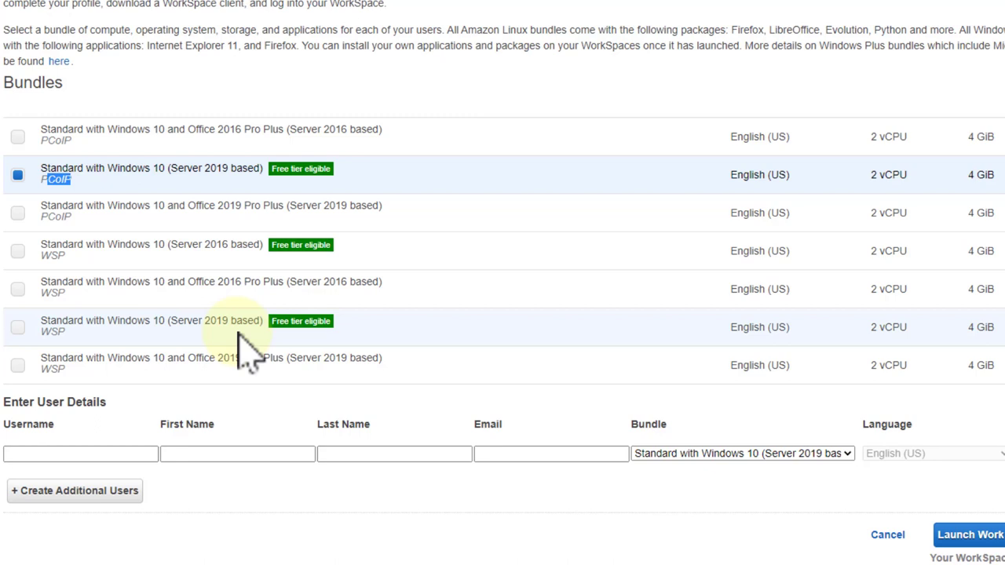
{"action": "left_click", "coordinate": [17, 328]}
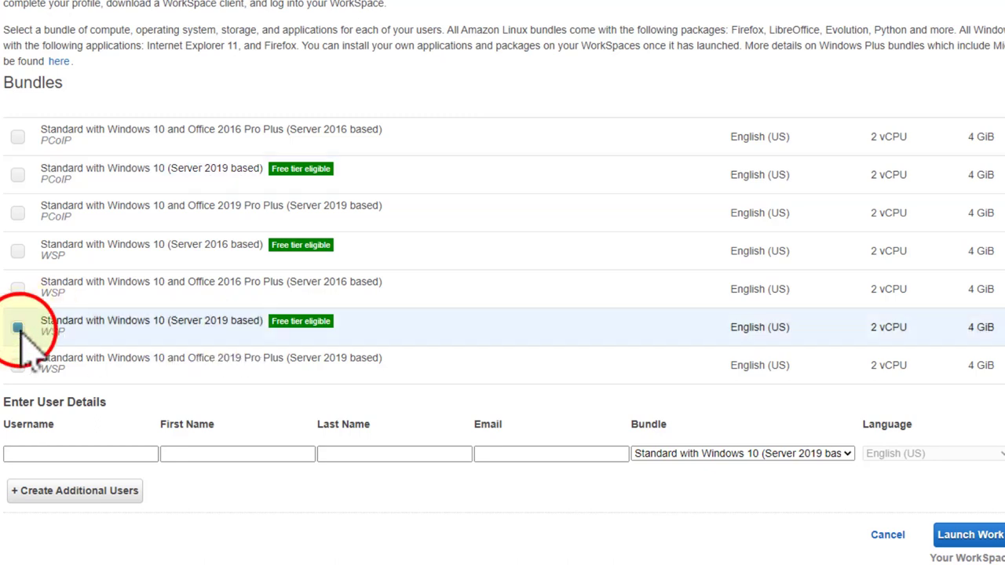
{"action": "left_click", "coordinate": [77, 321]}
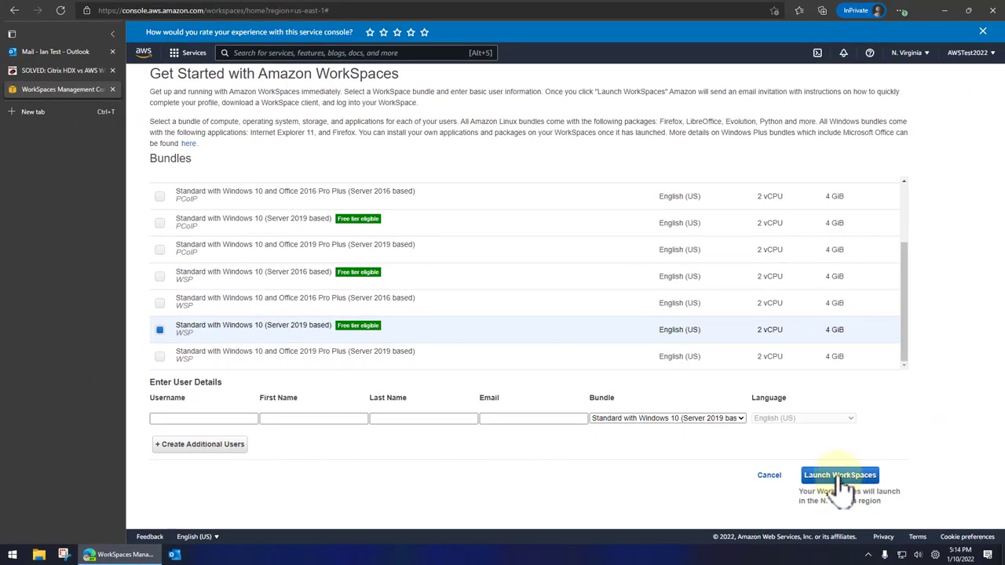
Step: Enter username 'awstestus', first name 'AWS', last name 'TestUser' and the user's e-mail, then launch the WorkSpace
{"action": "left_click", "coordinate": [170, 418]}
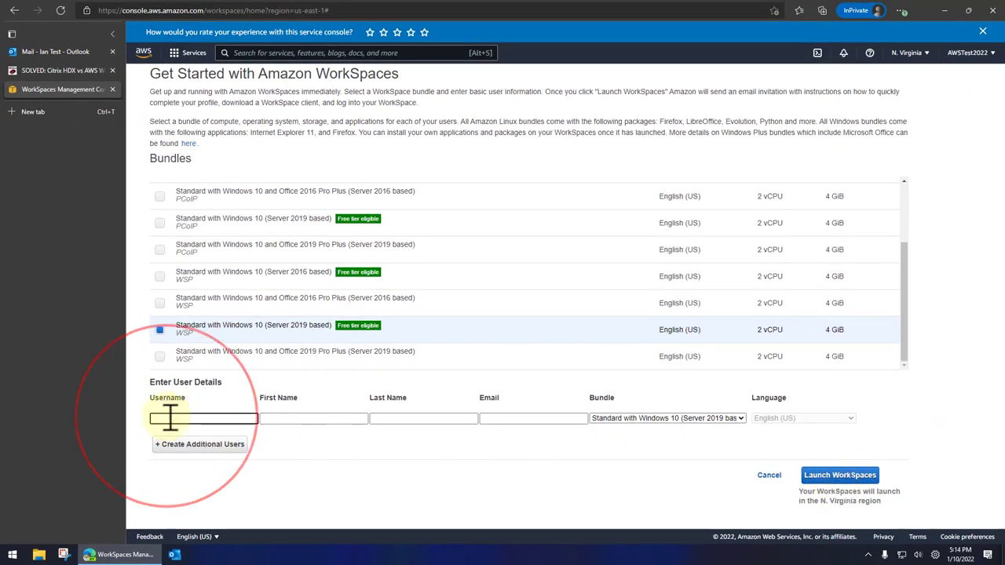
{"action": "type", "text": "awstestuser"}
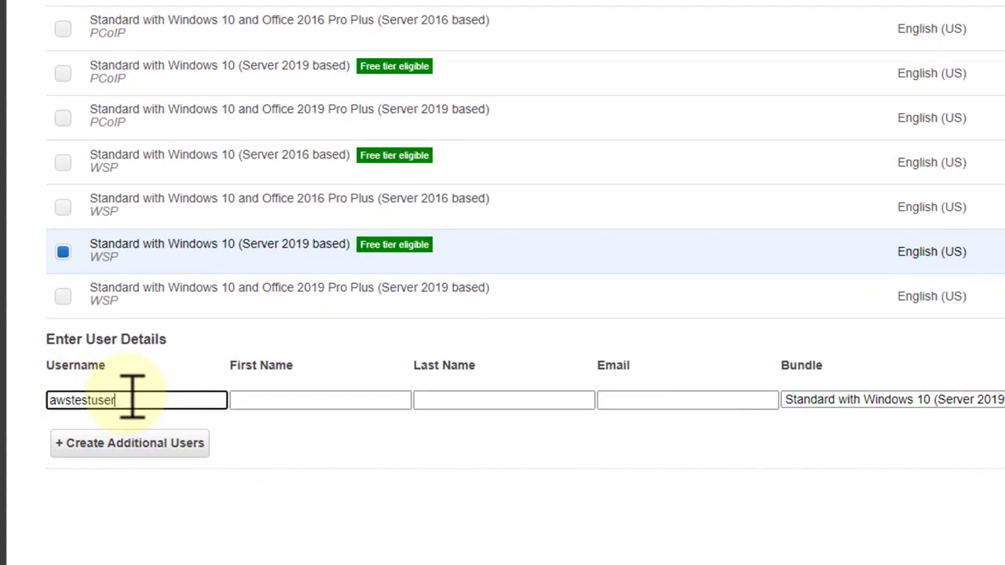
{"action": "double_click", "coordinate": [131, 396]}
{"action": "left_click", "coordinate": [292, 402]}
{"action": "type", "text": "AWS"}
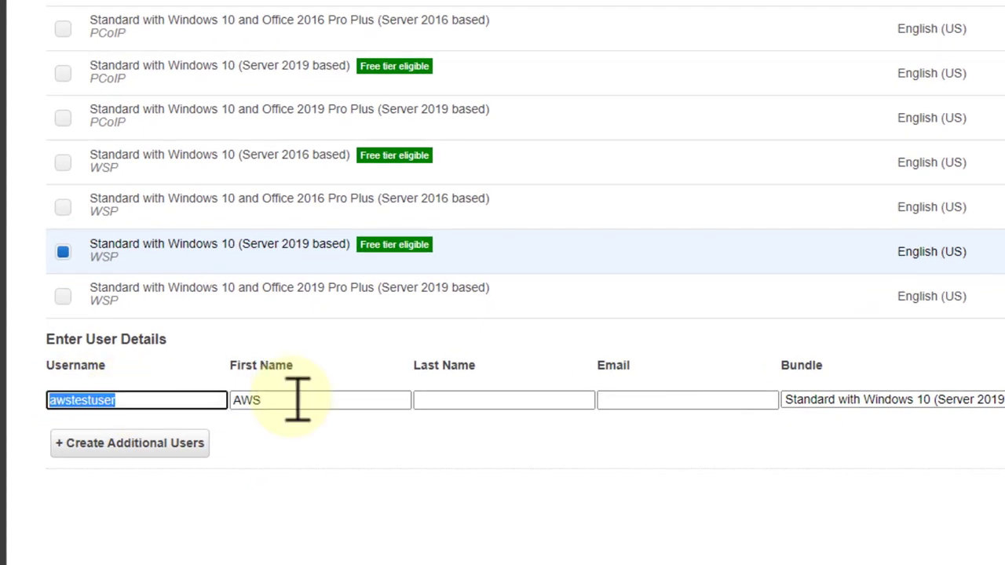
{"action": "double_click", "coordinate": [298, 401]}
{"action": "key", "text": "Tab"}
{"action": "type", "text": "TestUser"}
{"action": "key", "text": "Tab"}
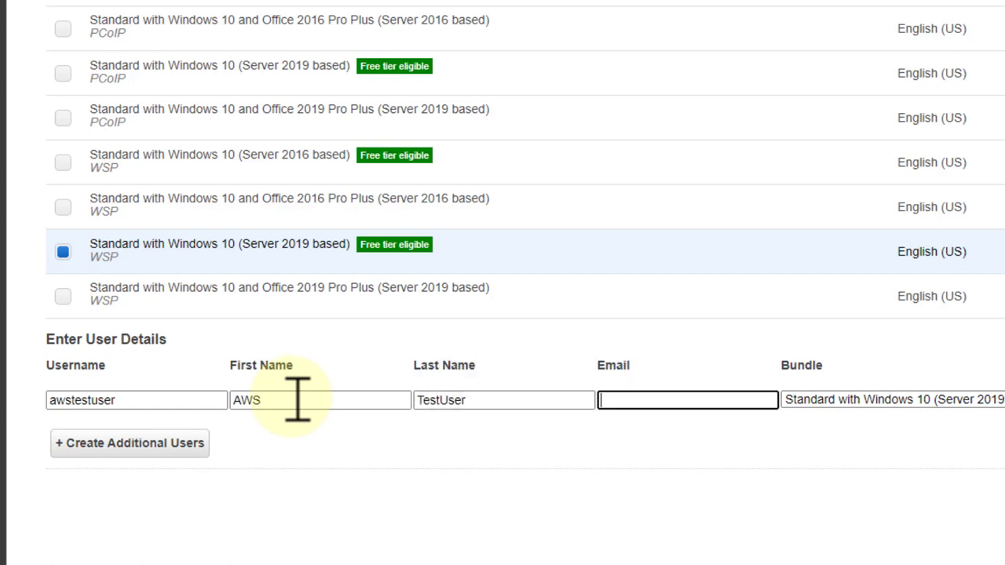
{"action": "key", "text": "ctrl+v"}
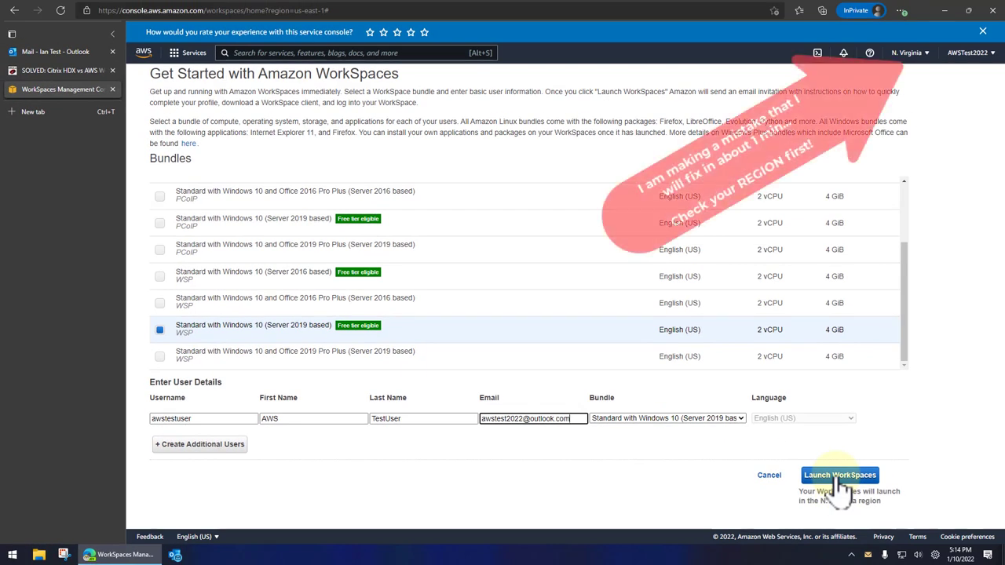
{"action": "left_click", "coordinate": [841, 476]}
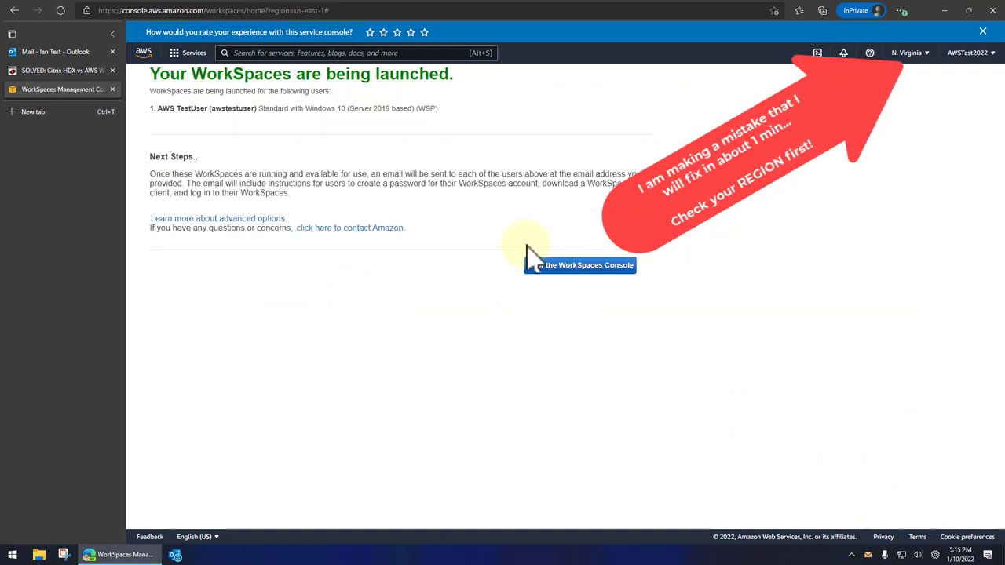
Step: Go to the WorkSpaces list and refresh it until the new WorkSpace reads AVAILABLE
{"action": "left_click", "coordinate": [562, 267]}
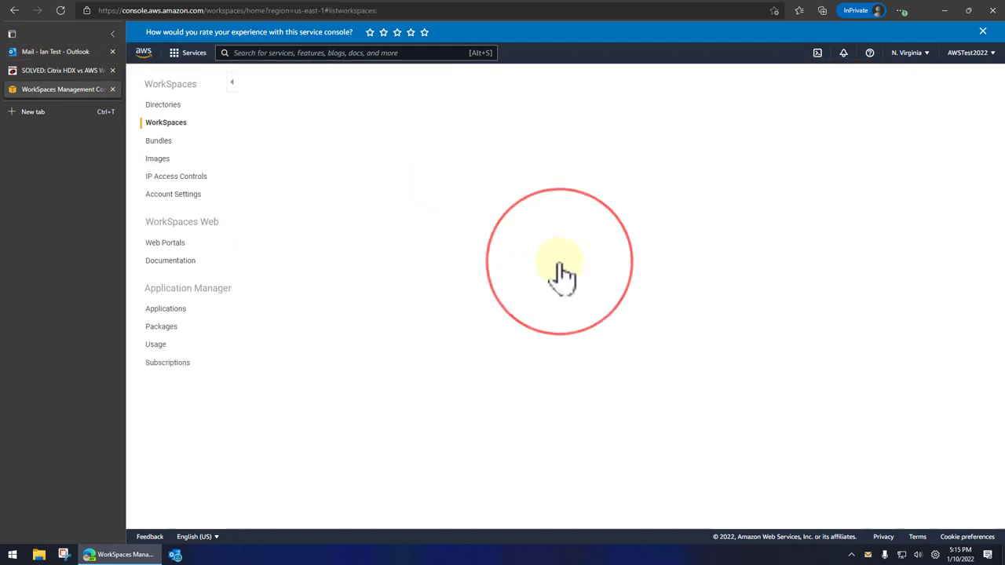
{"action": "left_click_drag", "start_coordinate": [256, 124], "coordinate": [311, 123]}
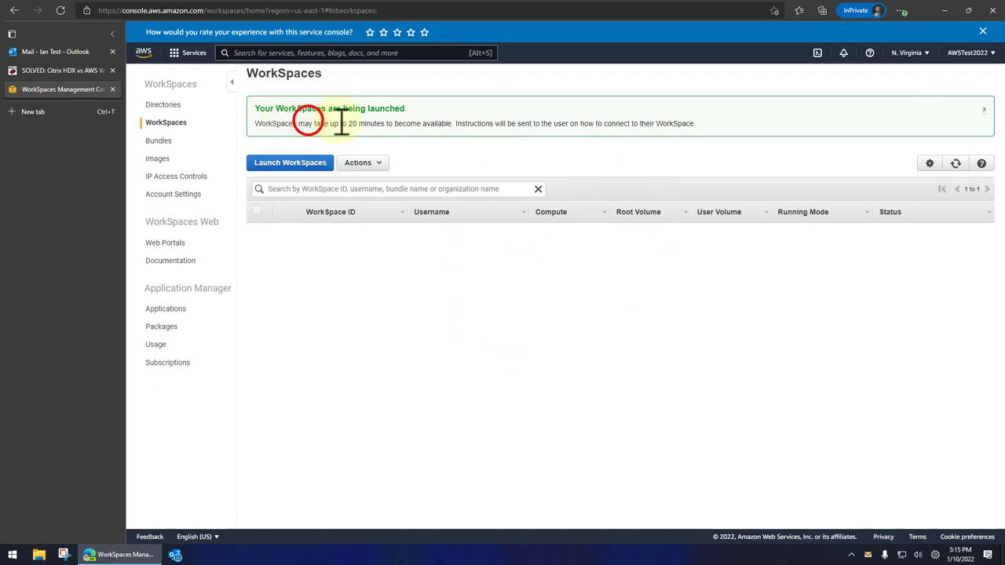
{"action": "left_click", "coordinate": [437, 126]}
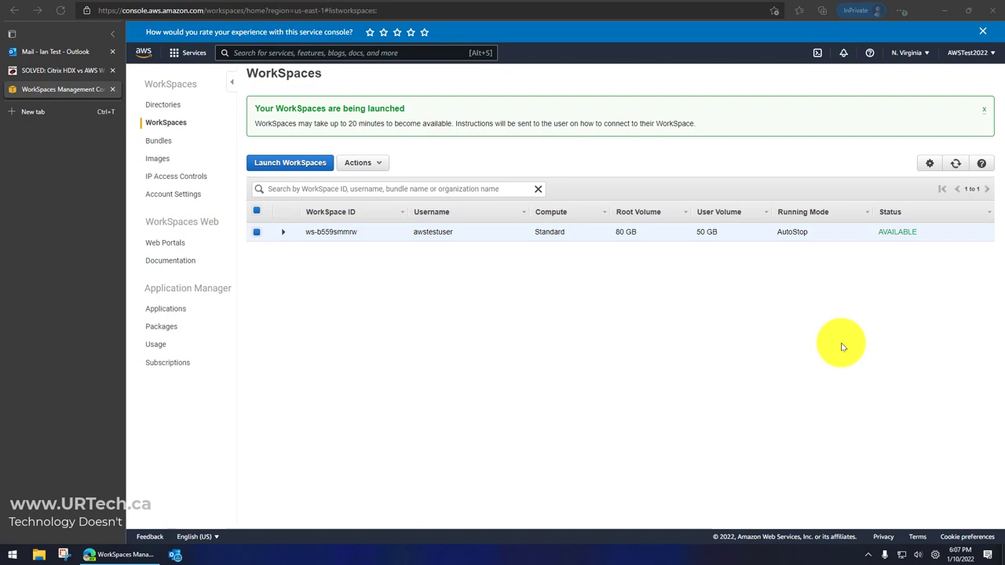
{"action": "left_click", "coordinate": [955, 163]}
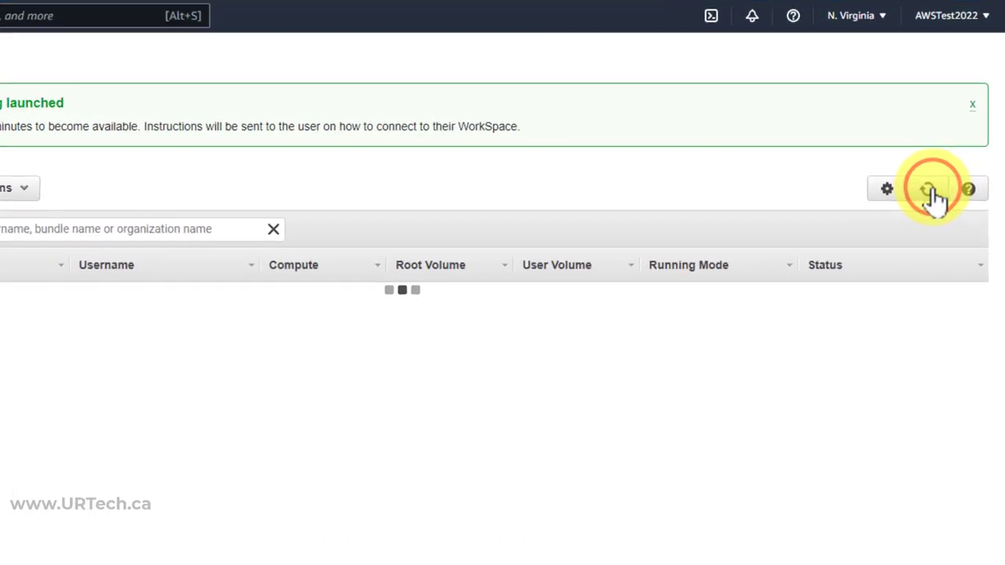
{"action": "left_click", "coordinate": [930, 191]}
{"action": "left_click", "coordinate": [930, 190]}
{"action": "left_click", "coordinate": [920, 199]}
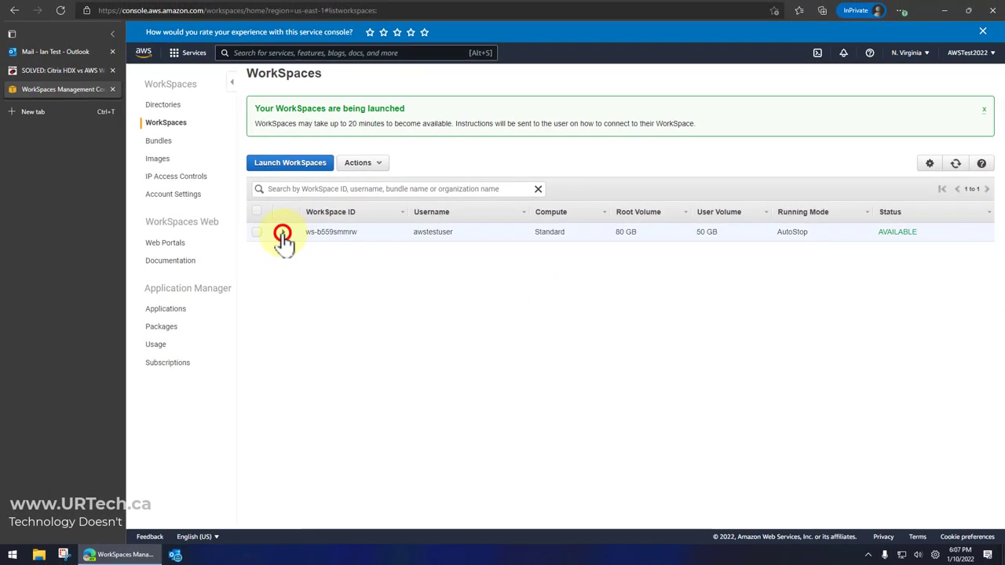
Step: Expand the WorkSpace row to review its registration code and volumes, then collapse it
{"action": "left_click", "coordinate": [282, 234]}
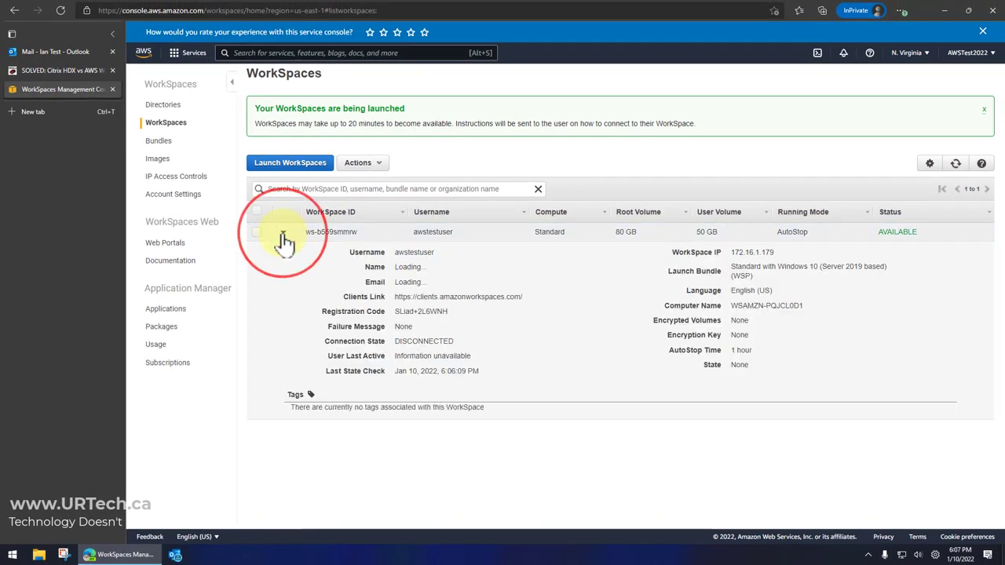
{"action": "left_click_drag", "start_coordinate": [397, 311], "coordinate": [459, 314]}
{"action": "left_click", "coordinate": [448, 313]}
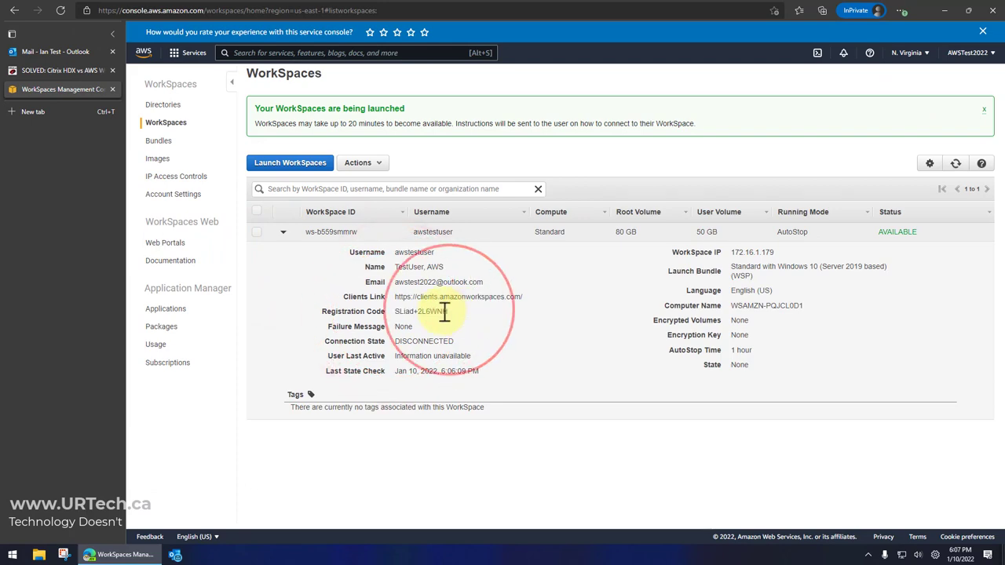
{"action": "left_click", "coordinate": [284, 234]}
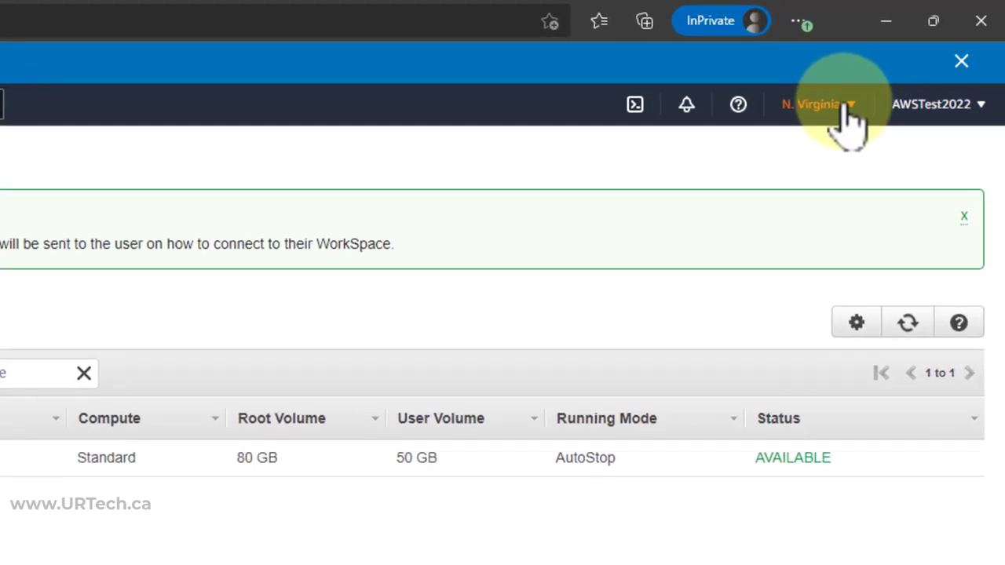
Step: Bring up the AWS region list in the console's top bar
{"action": "left_click", "coordinate": [850, 114]}
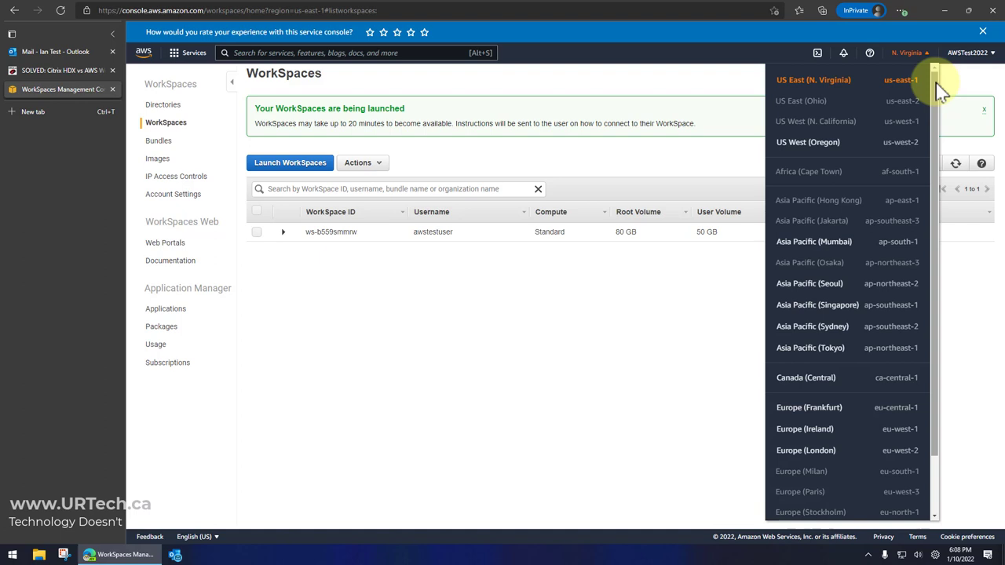
{"action": "mouse_move", "coordinate": [936, 82]}
{"action": "left_mouse_down"}
{"action": "mouse_move", "coordinate": [936, 192]}
{"action": "mouse_move", "coordinate": [934, 72]}
{"action": "left_mouse_up"}
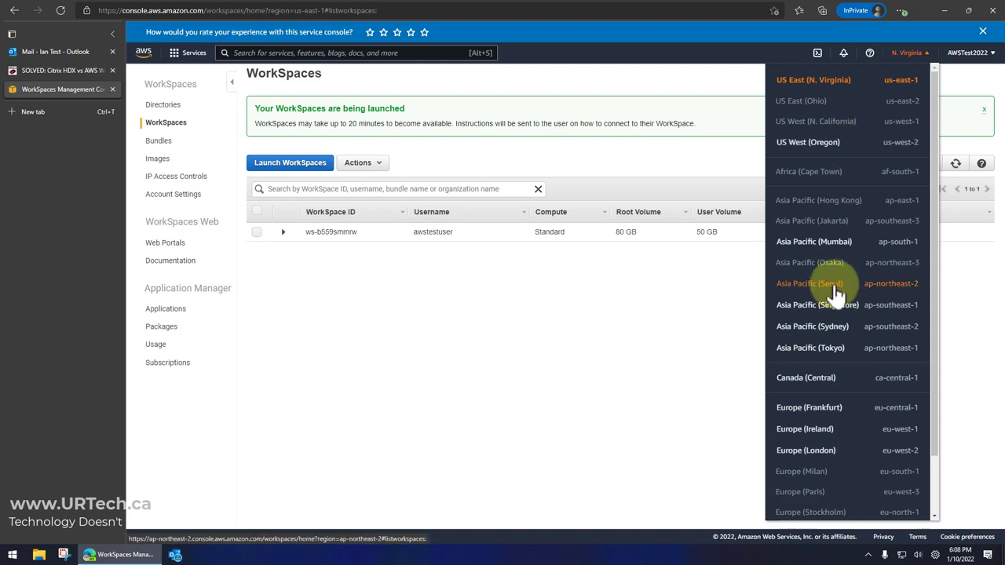
Step: In a new browser tab, go to the Amazon WorkSpaces client site clients.amazonworkspaces.com
{"action": "left_click", "coordinate": [915, 54]}
{"action": "left_click", "coordinate": [51, 111]}
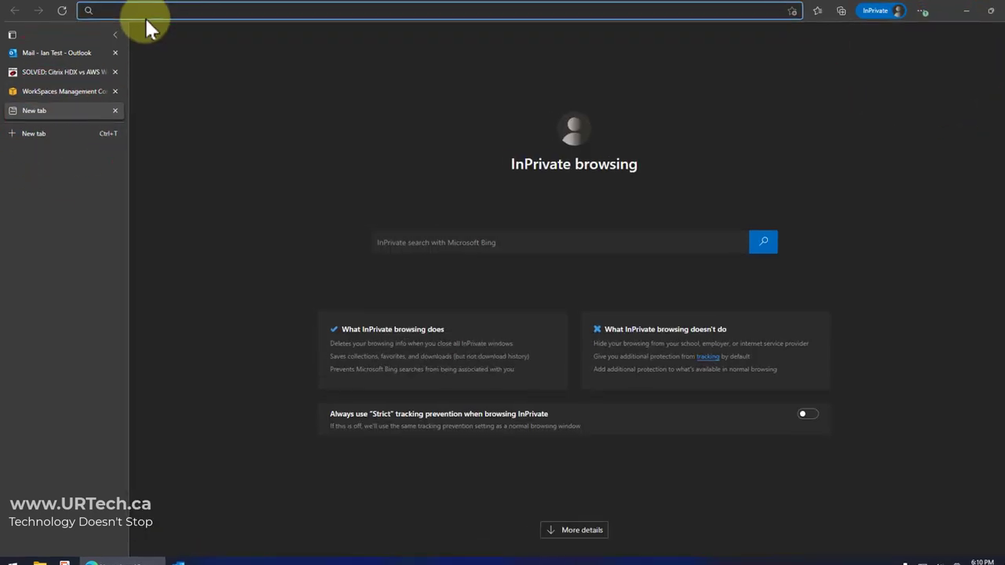
{"action": "type", "text": "clients.amazonworkspaces.com"}
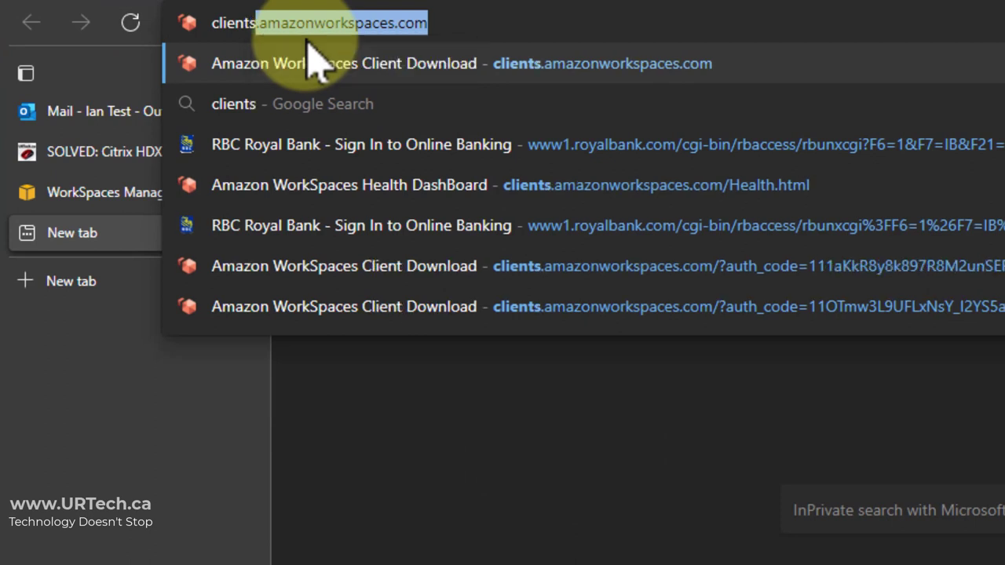
{"action": "key", "text": "Return"}
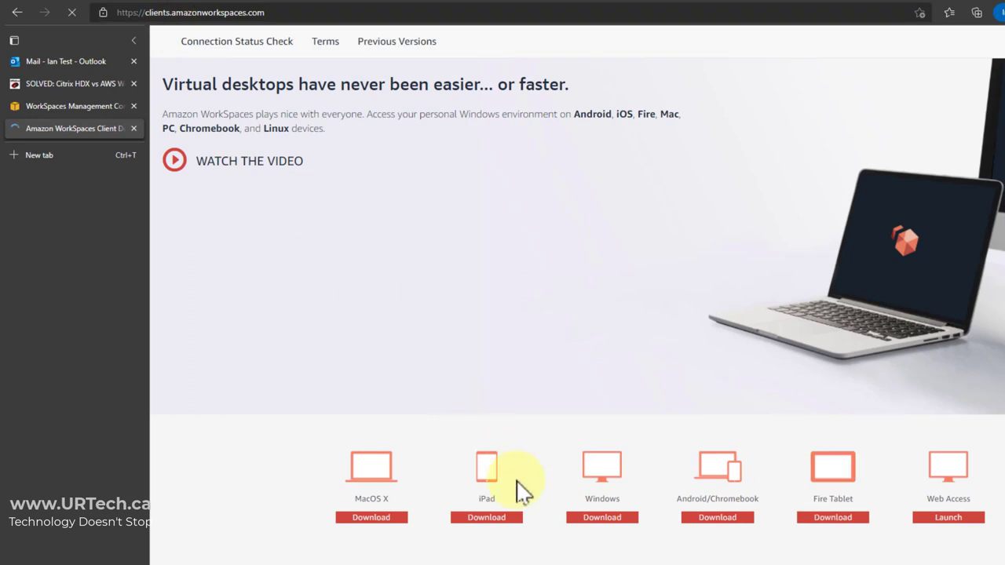
Step: Run the Connection Health Check, note US East round-trip time, and check again
{"action": "mouse_move", "coordinate": [638, 556]}
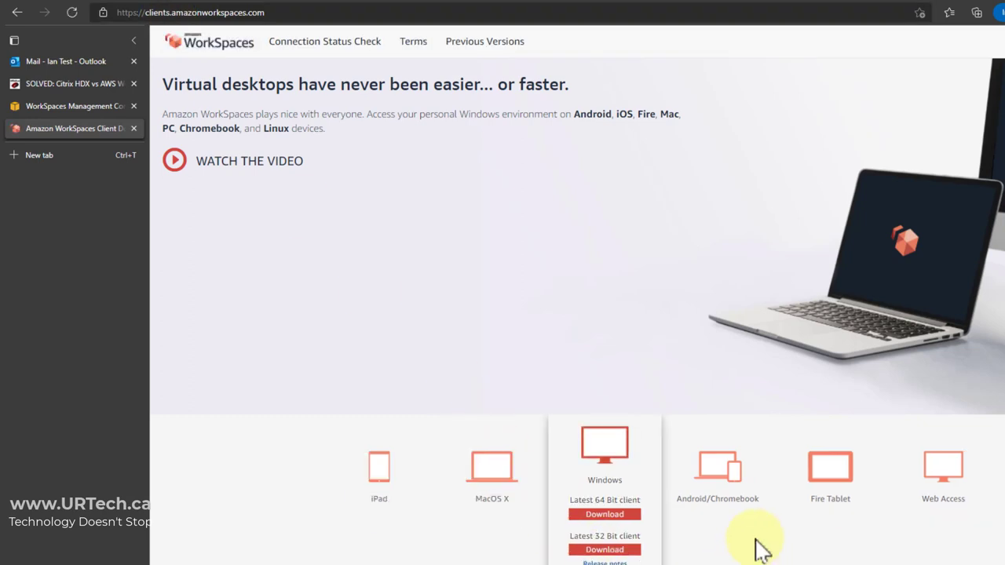
{"action": "left_click", "coordinate": [346, 42]}
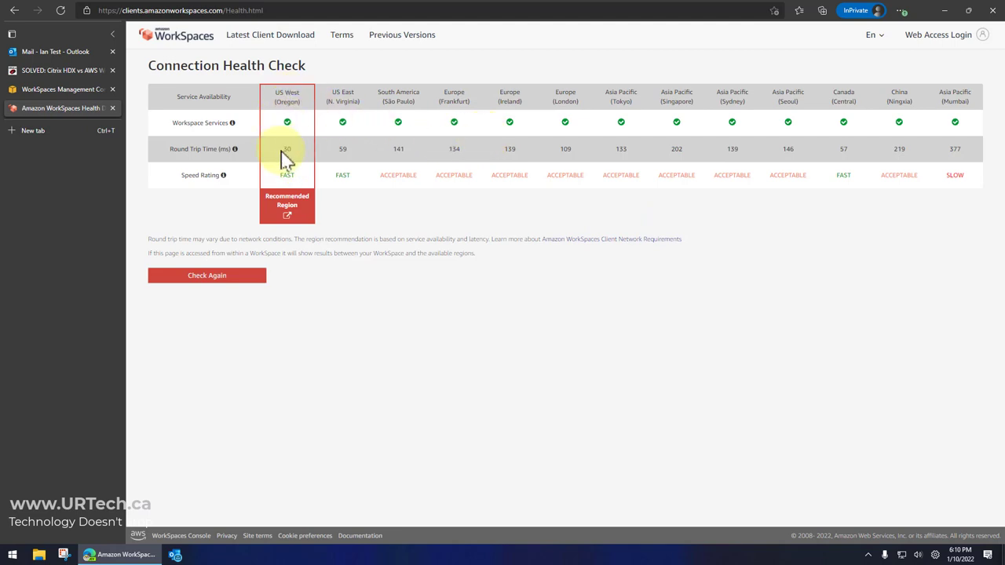
{"action": "double_click", "coordinate": [350, 158]}
{"action": "left_click", "coordinate": [197, 276]}
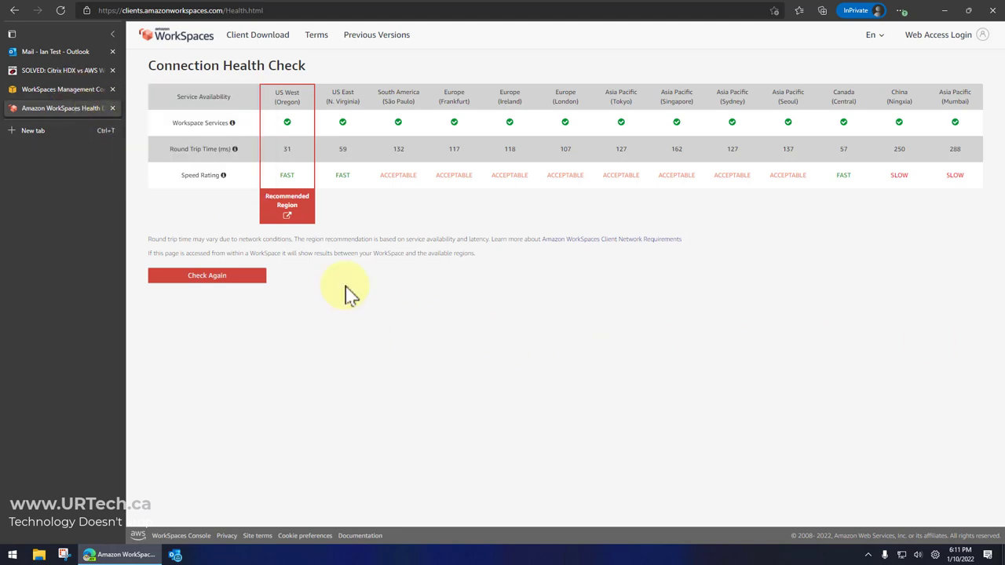
Step: Switch the console to US West (Oregon) and pick the Standard Windows 10 (Server 2019 based) WSP bundle
{"action": "left_click", "coordinate": [64, 90]}
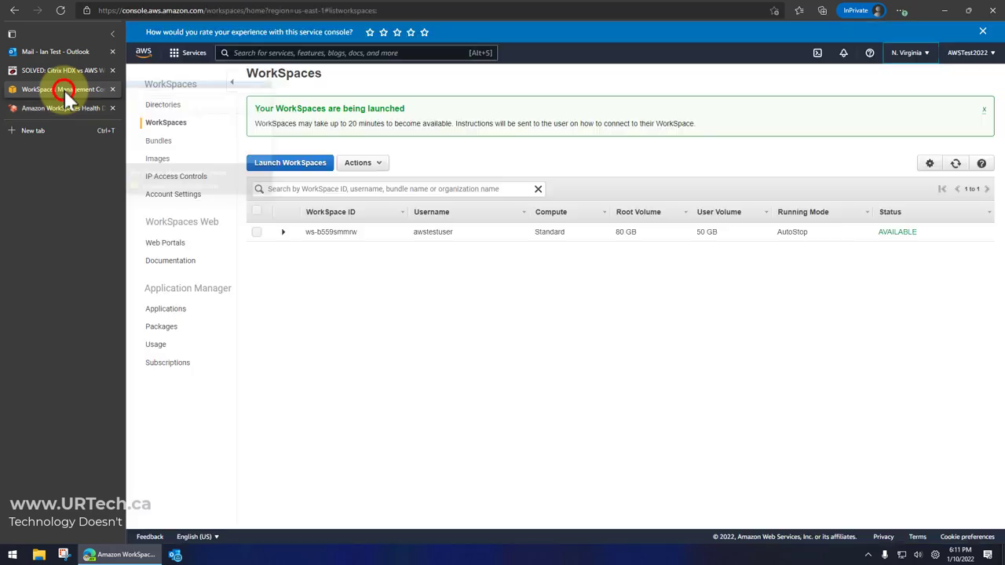
{"action": "left_click", "coordinate": [946, 50]}
{"action": "left_click", "coordinate": [841, 146]}
{"action": "left_click", "coordinate": [620, 312]}
{"action": "left_click", "coordinate": [258, 167]}
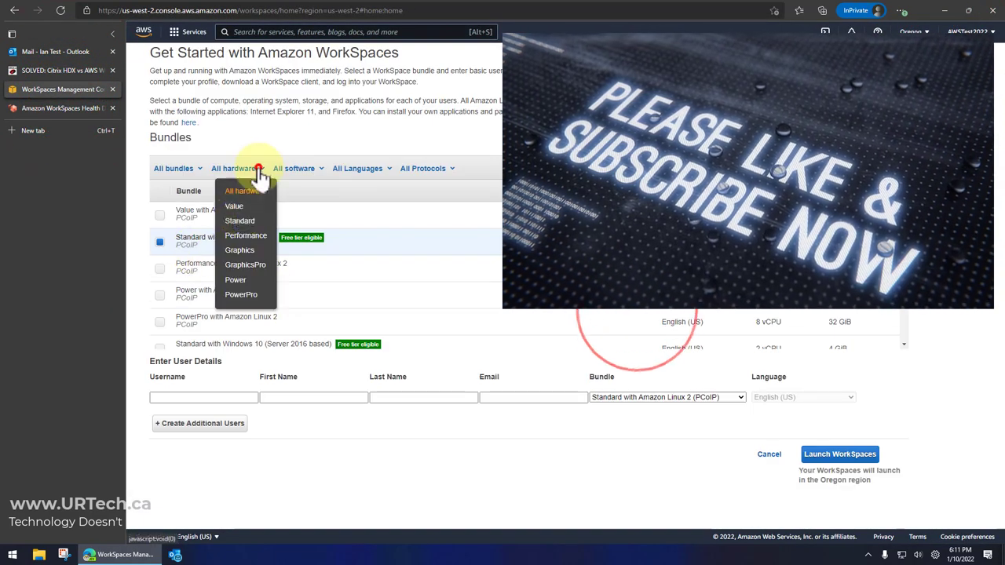
{"action": "left_click", "coordinate": [245, 196]}
{"action": "left_click", "coordinate": [160, 308]}
Step: Enter username 'awstestuser', first name 'AWS', last name 'TestUser' and launch the WorkSpace
{"action": "left_click", "coordinate": [203, 397]}
{"action": "type", "text": "awstestuser"}
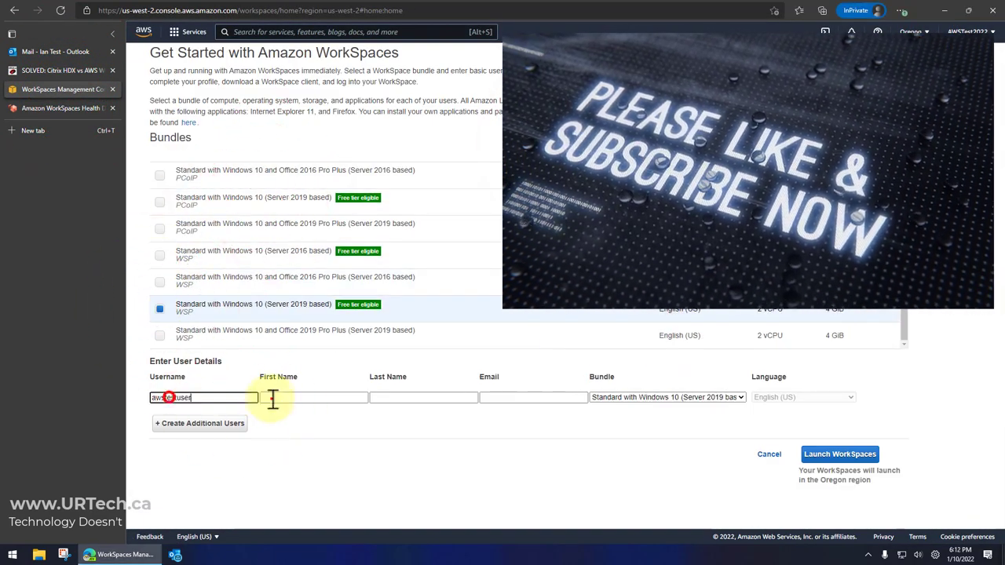
{"action": "left_click", "coordinate": [424, 398]}
{"action": "type", "text": "TestUser"}
{"action": "left_click", "coordinate": [269, 397]}
{"action": "type", "text": "AWS"}
{"action": "left_click", "coordinate": [840, 454]}
Step: Refresh the WorkSpaces list, view the new WorkSpace's details, then go to the Outlook tab
{"action": "left_click", "coordinate": [585, 242]}
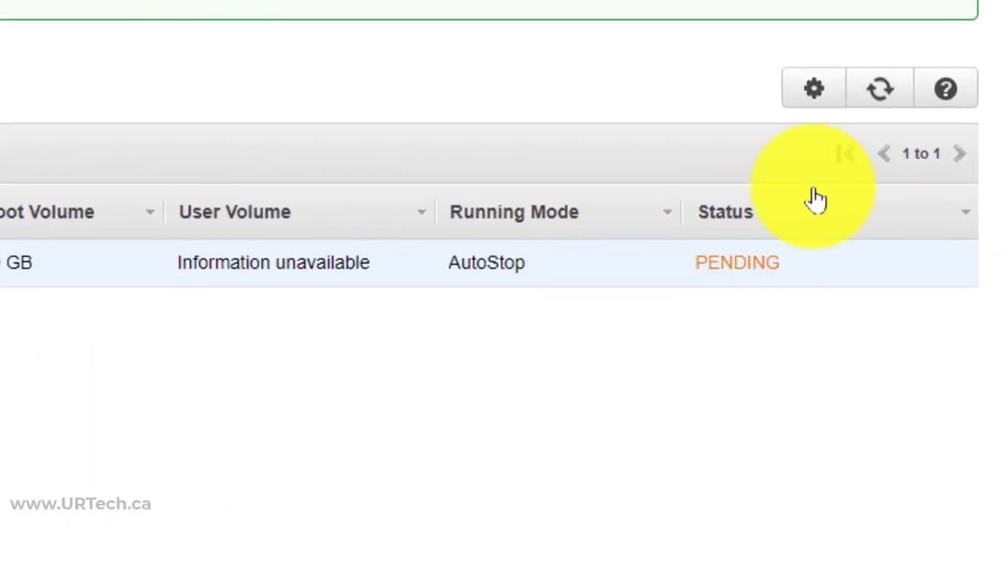
{"action": "left_click", "coordinate": [885, 92]}
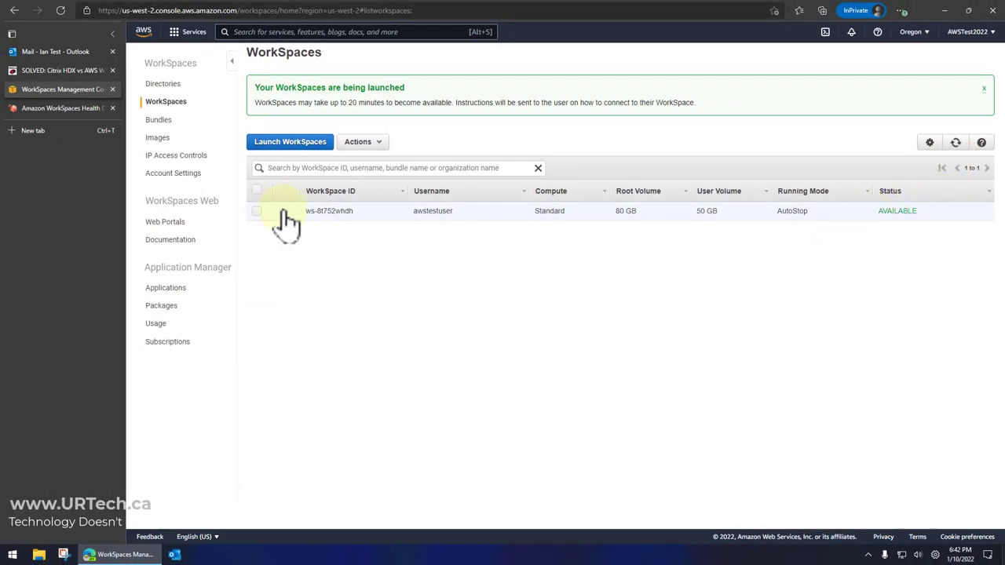
{"action": "left_click", "coordinate": [284, 212]}
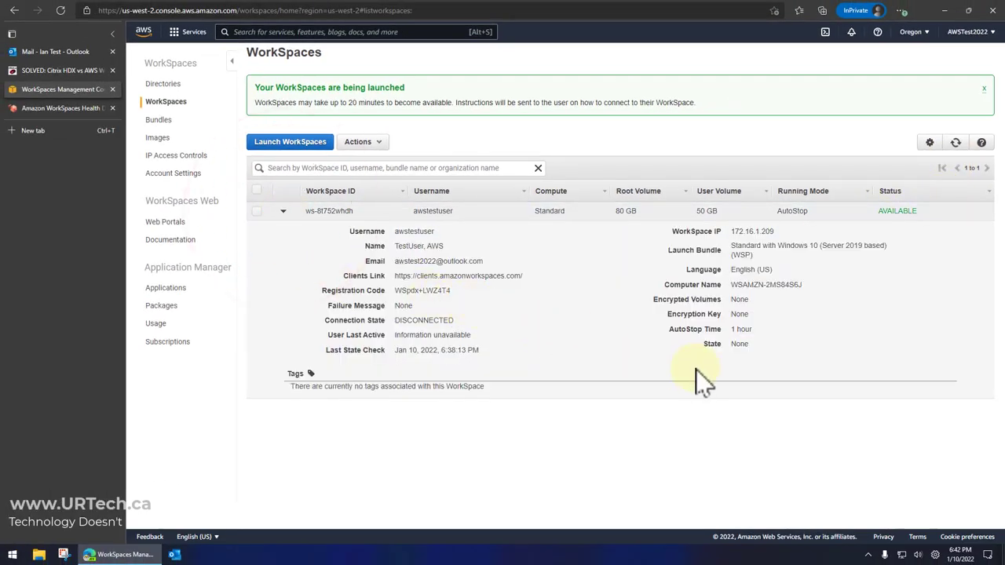
{"action": "left_click", "coordinate": [70, 53]}
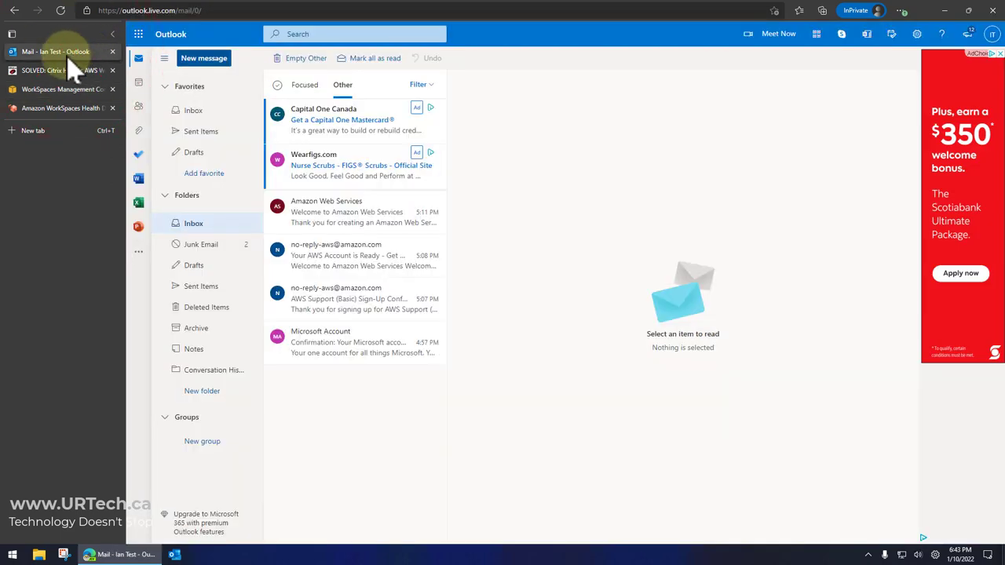
Step: Collapse the WorkSpace details, then copy the setup link from the Amazon WorkSpaces email in Junk Email
{"action": "left_click", "coordinate": [58, 108]}
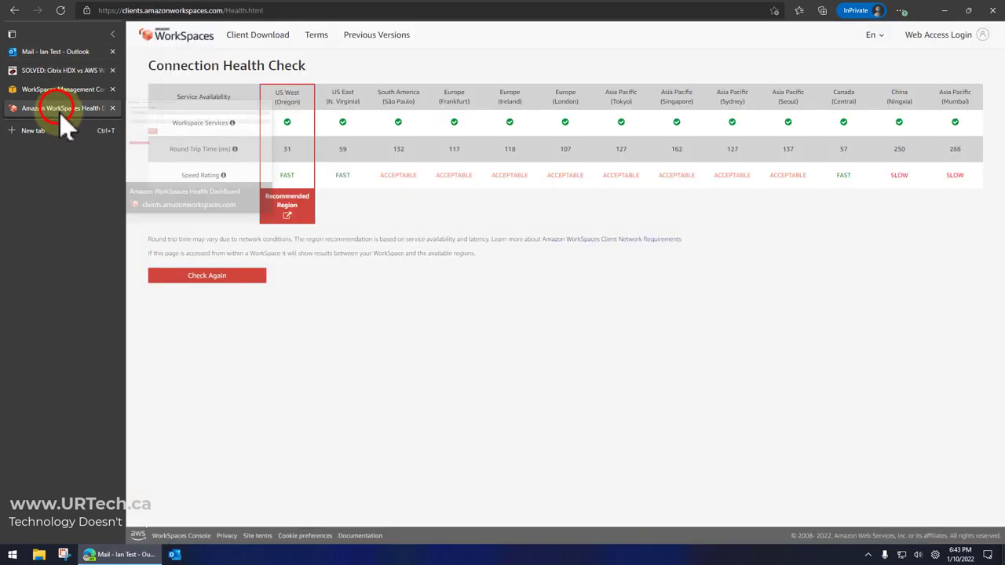
{"action": "left_click", "coordinate": [74, 93]}
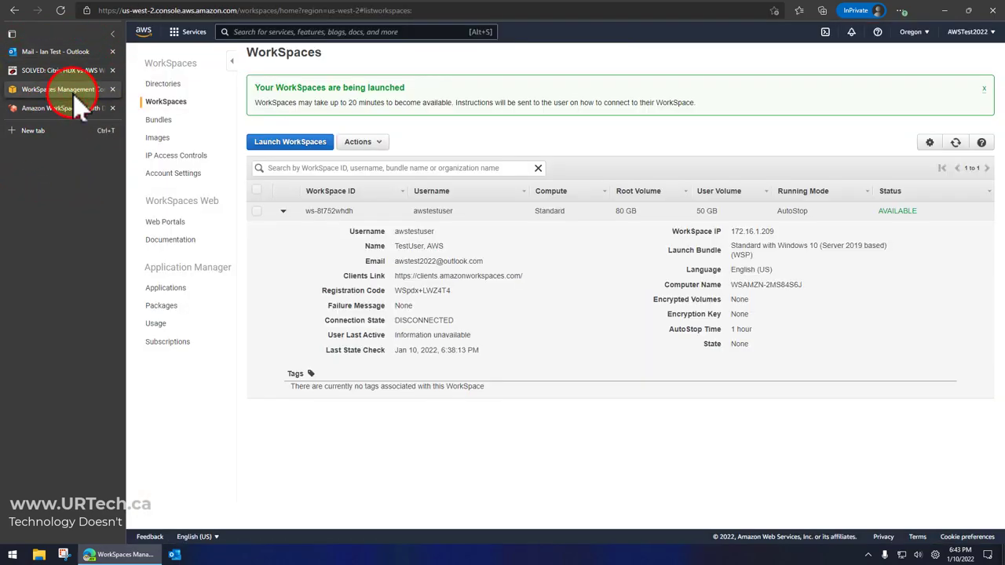
{"action": "left_click", "coordinate": [283, 211]}
{"action": "left_click", "coordinate": [43, 53]}
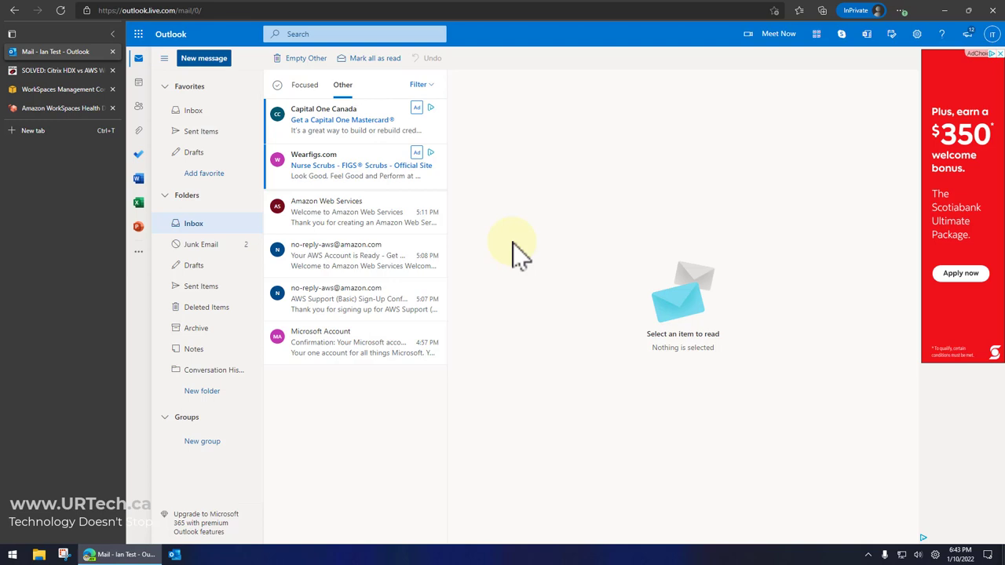
{"action": "left_click", "coordinate": [201, 245]}
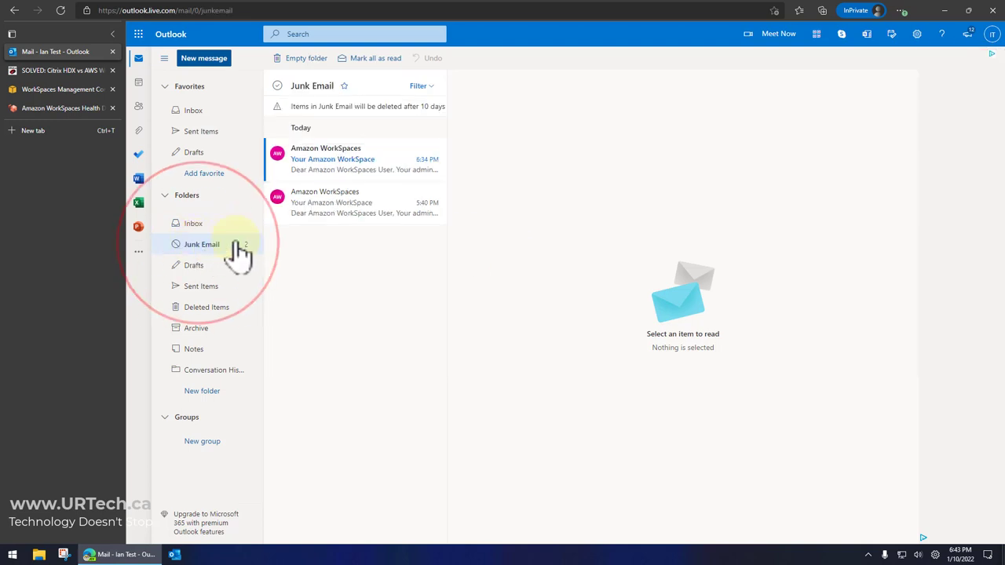
{"action": "left_click", "coordinate": [359, 176]}
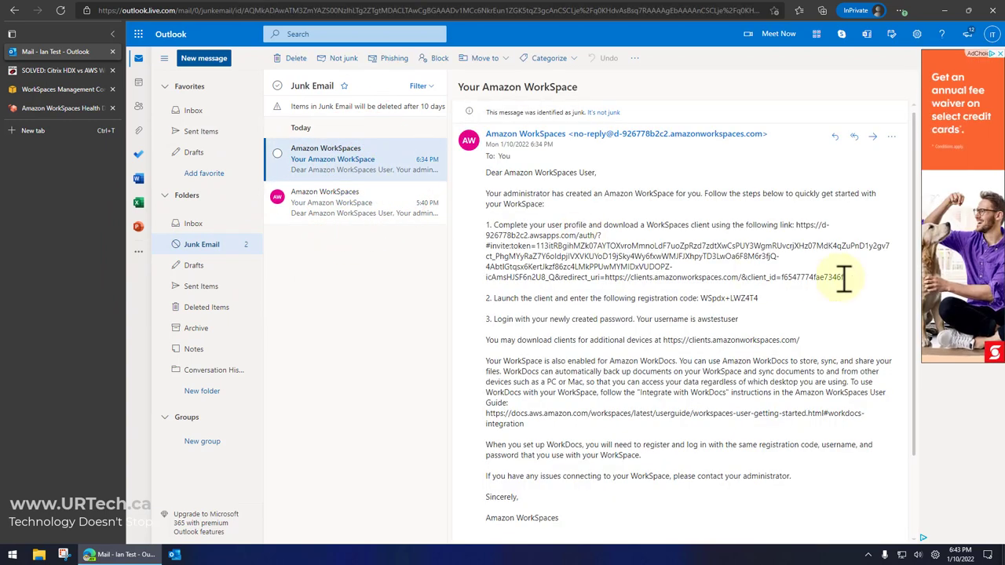
{"action": "left_click_drag", "start_coordinate": [848, 278], "coordinate": [799, 225]}
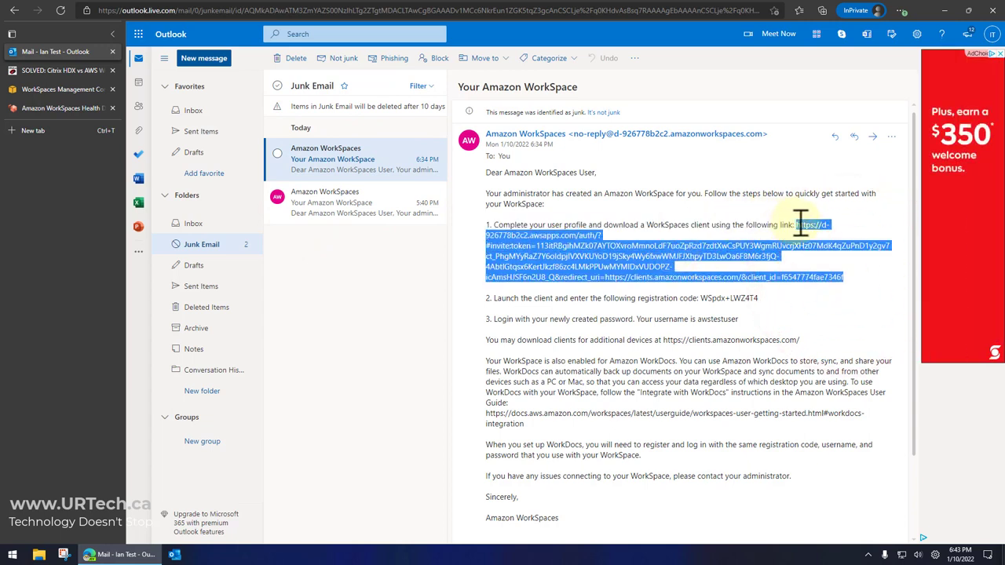
{"action": "right_click", "coordinate": [839, 236]}
{"action": "left_click", "coordinate": [746, 233]}
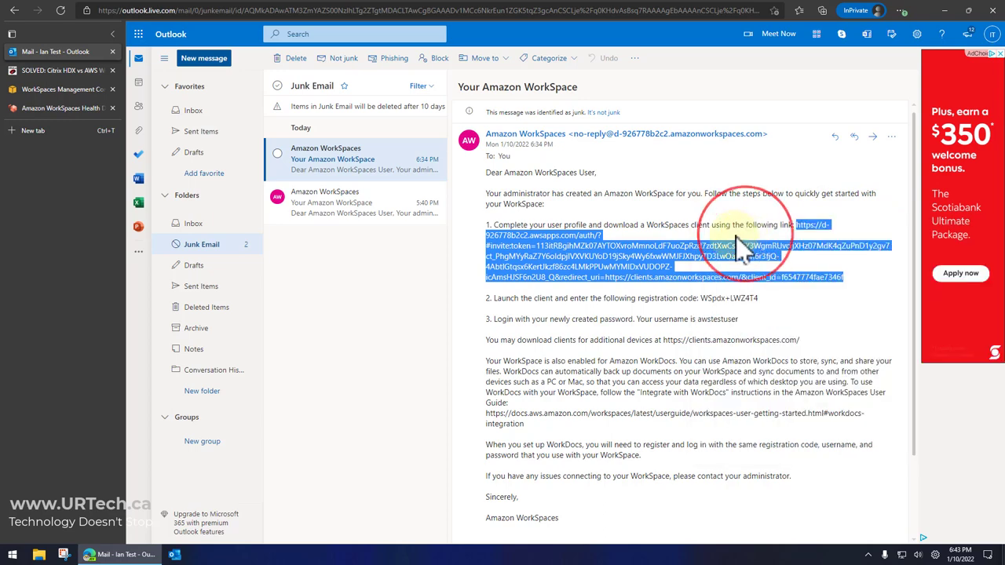
Step: Expand the WorkSpace row in the console to view its registration code
{"action": "left_click", "coordinate": [54, 90]}
{"action": "left_click", "coordinate": [284, 211]}
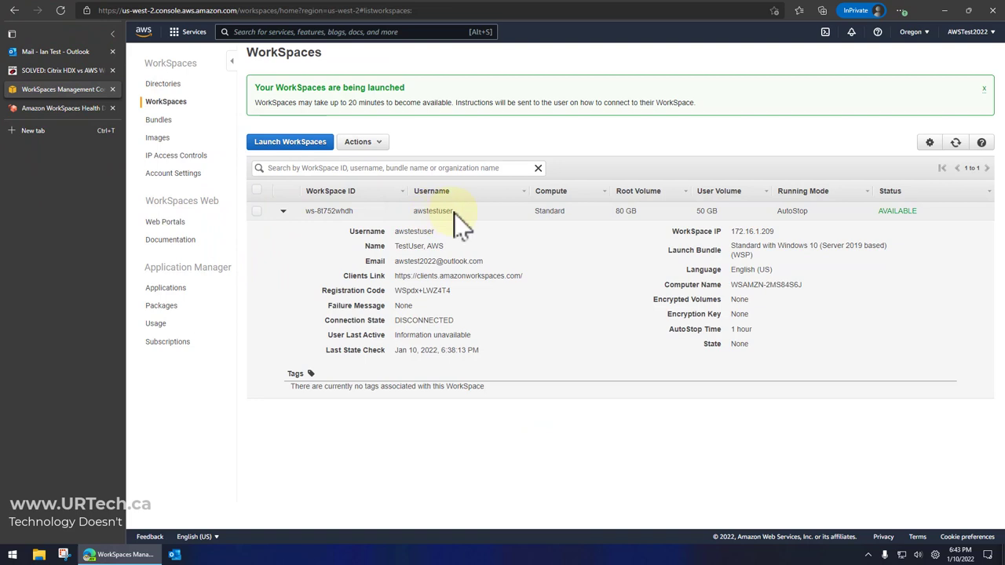
{"action": "left_click_drag", "start_coordinate": [424, 296], "coordinate": [463, 293]}
{"action": "left_click", "coordinate": [440, 287]}
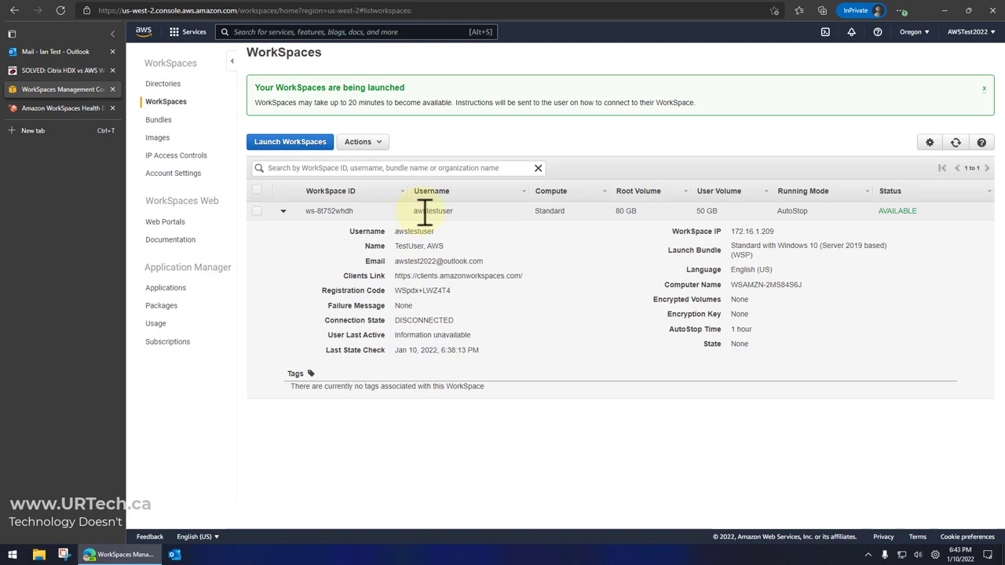
Step: Open the pasted invitation link in a new tab and save a new WorkSpaces user password
{"action": "left_click", "coordinate": [54, 135]}
{"action": "key", "text": "ctrl+v"}
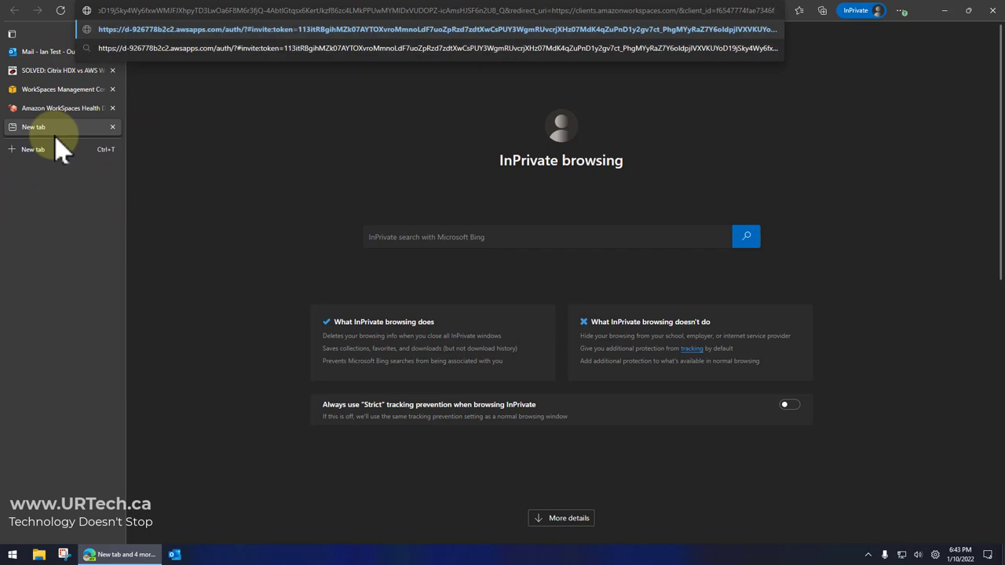
{"action": "key", "text": "Return"}
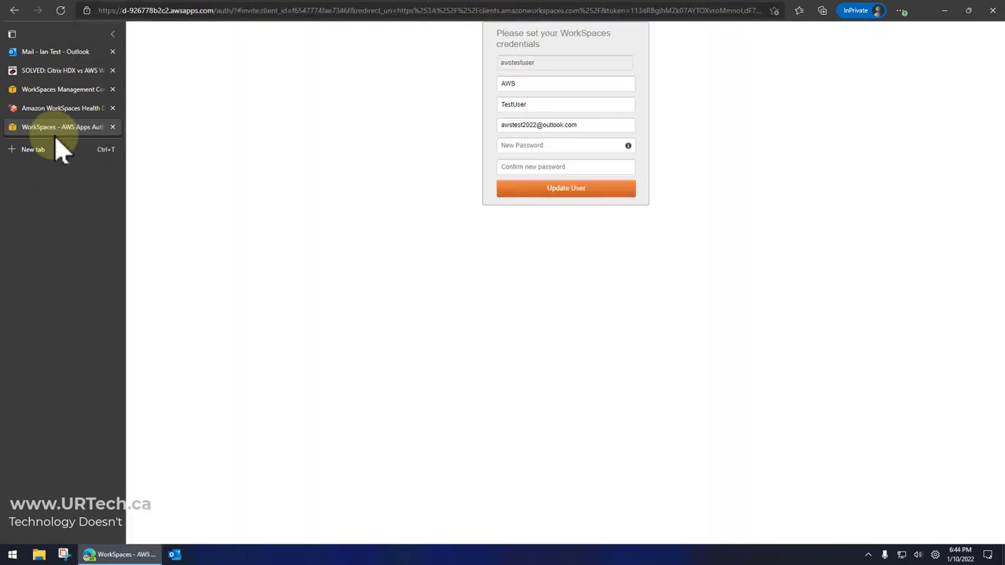
{"action": "left_click", "coordinate": [515, 146]}
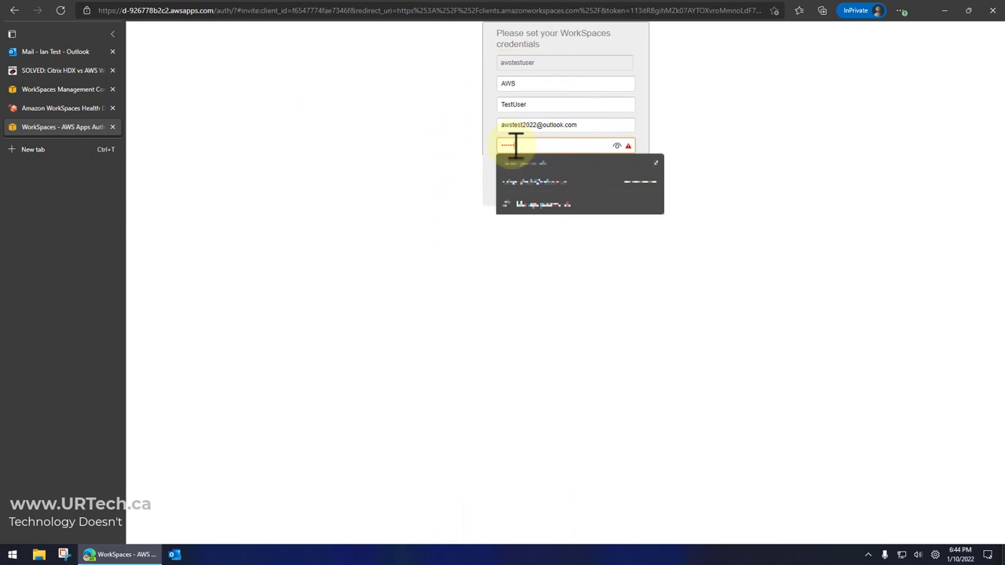
{"action": "left_click", "coordinate": [594, 196]}
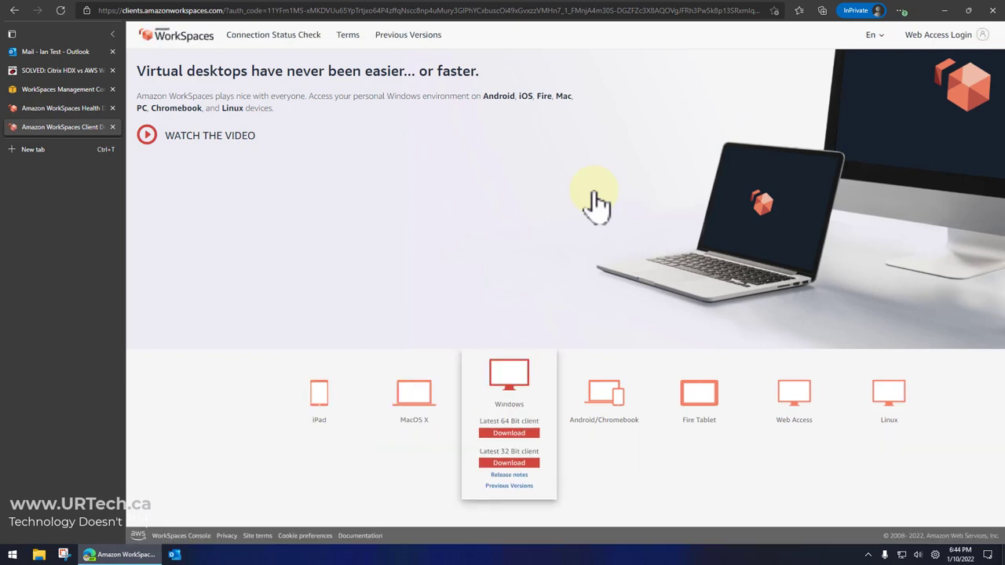
Step: Download and run the 64-bit Windows client installer, then cancel its setup
{"action": "left_click", "coordinate": [512, 435]}
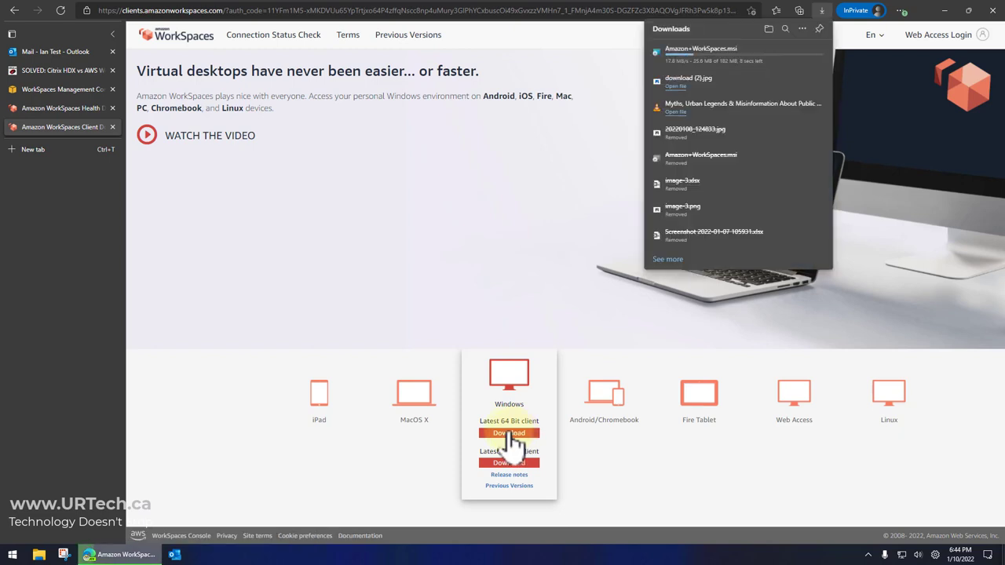
{"action": "left_click", "coordinate": [698, 49]}
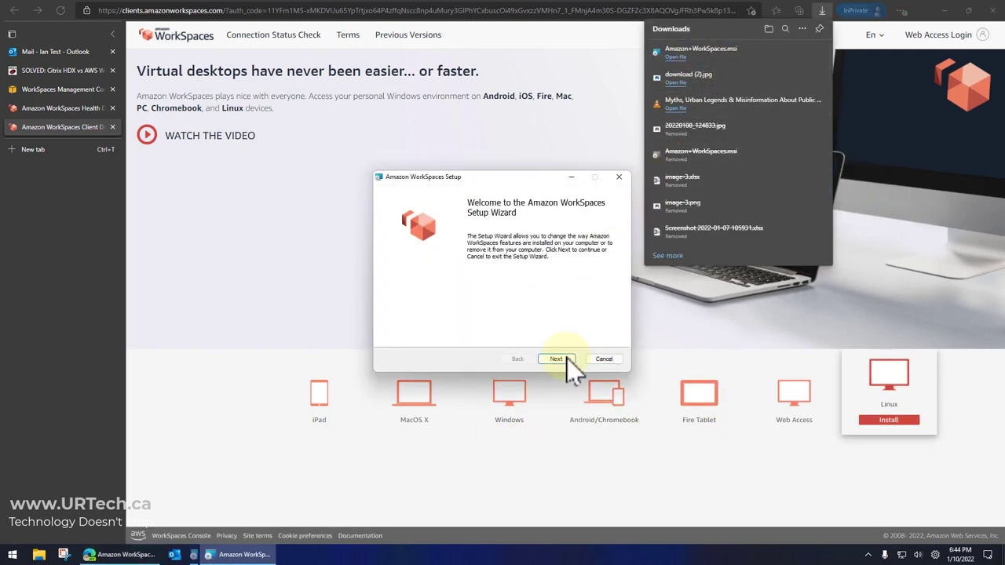
{"action": "left_click", "coordinate": [561, 359]}
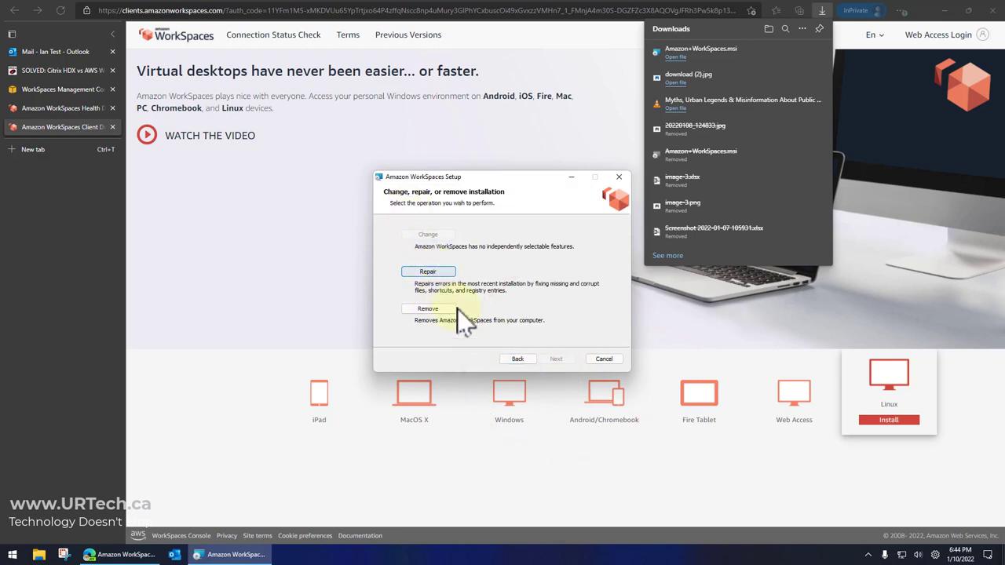
{"action": "left_click", "coordinate": [603, 360]}
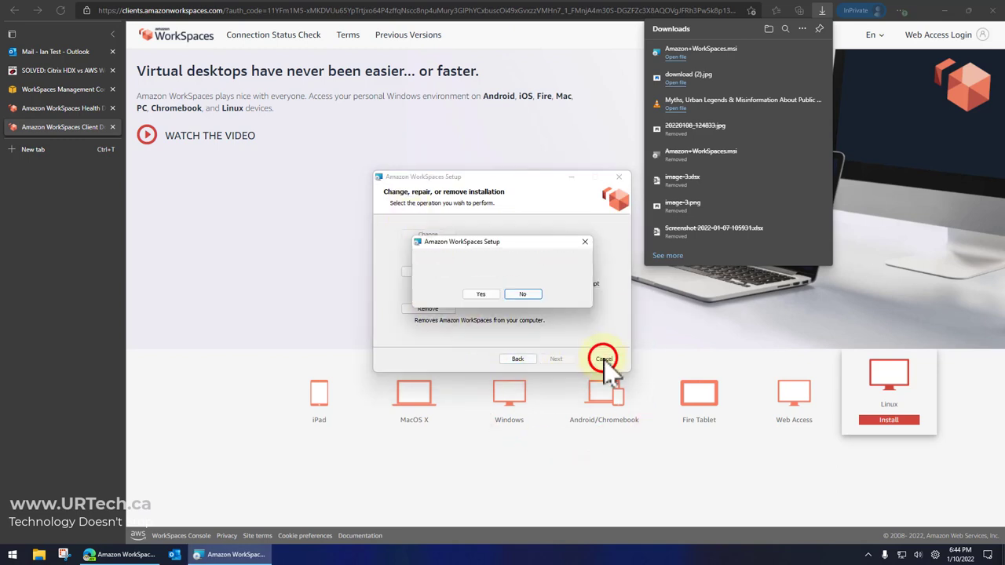
{"action": "left_click", "coordinate": [479, 295]}
Step: Close the setup wizard, start the WorkSpaces client from Start, and copy the emailed registration code
{"action": "left_click", "coordinate": [562, 358]}
{"action": "key", "text": "super"}
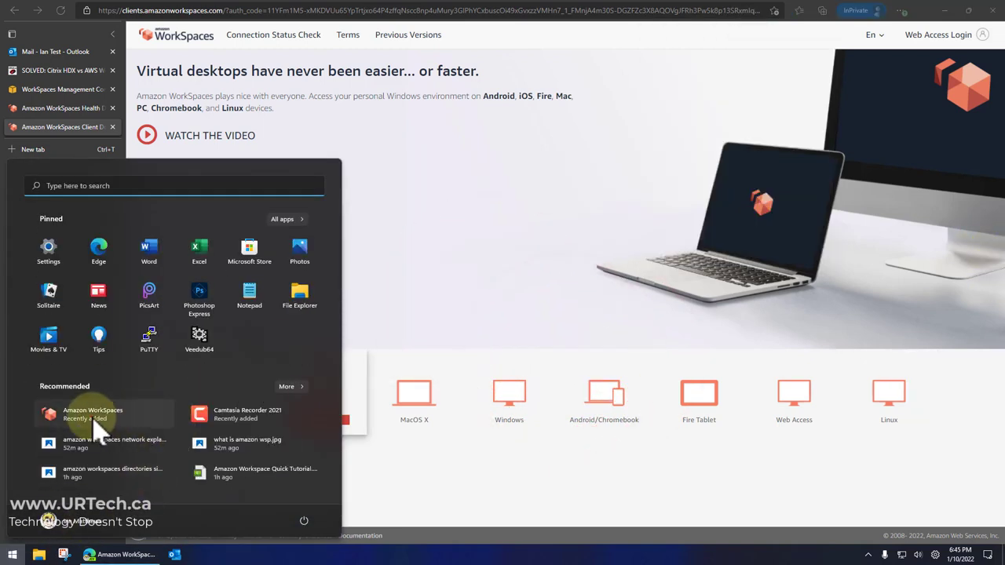
{"action": "left_click", "coordinate": [92, 421]}
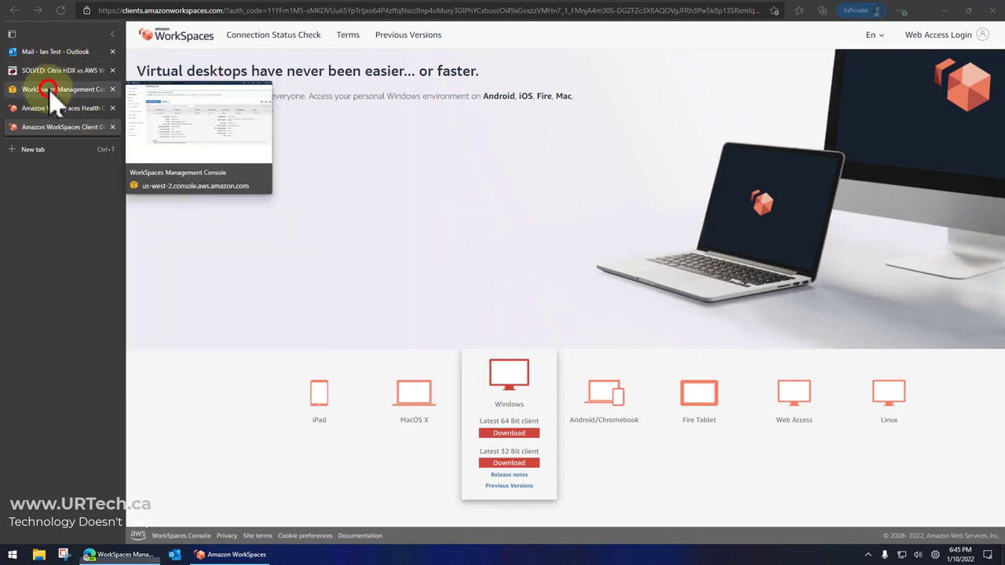
{"action": "left_click", "coordinate": [49, 89]}
{"action": "left_click_drag", "start_coordinate": [451, 291], "coordinate": [395, 291]}
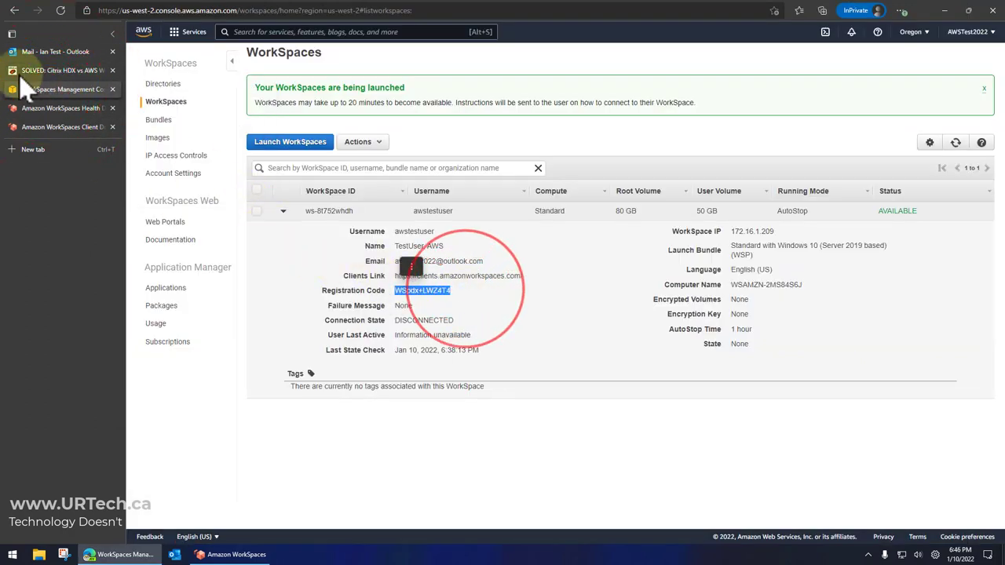
{"action": "left_click", "coordinate": [48, 52]}
{"action": "left_click", "coordinate": [692, 303]}
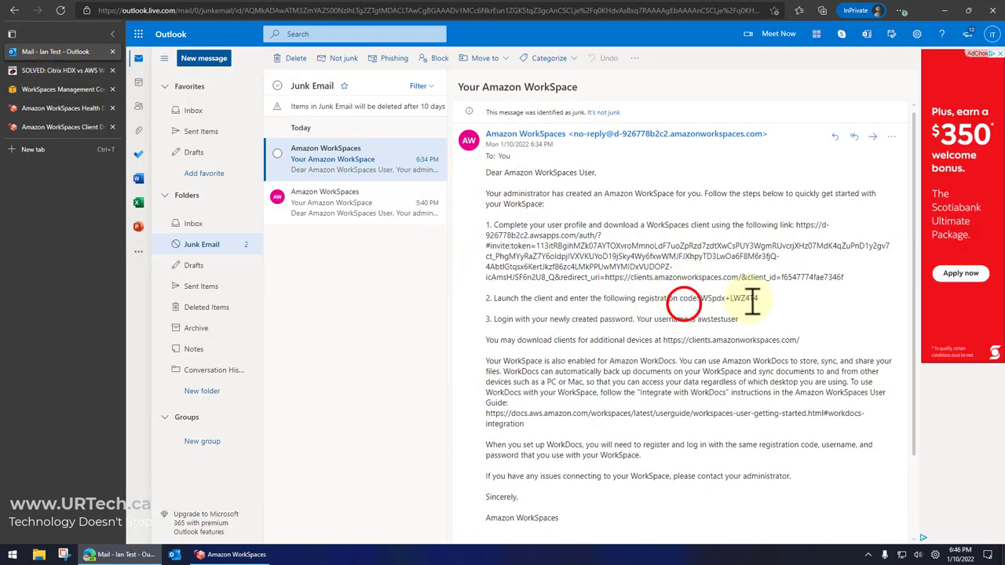
{"action": "left_click_drag", "start_coordinate": [759, 299], "coordinate": [700, 300]}
{"action": "key", "text": "ctrl+c"}
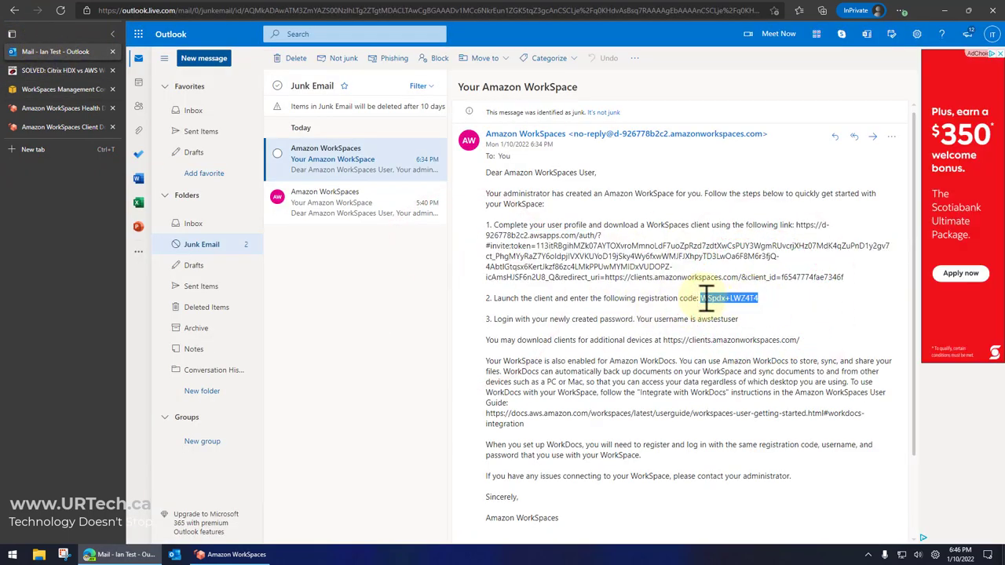
Step: Paste the registration code into the WorkSpaces client and register it
{"action": "left_click", "coordinate": [63, 126]}
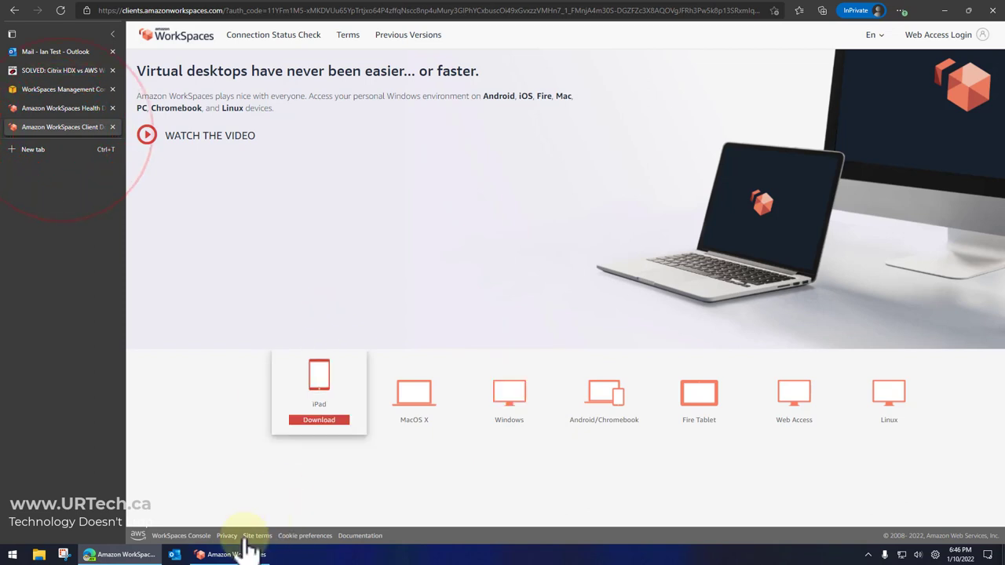
{"action": "left_click", "coordinate": [227, 555]}
{"action": "key", "text": "ctrl+v"}
{"action": "left_click", "coordinate": [220, 274]}
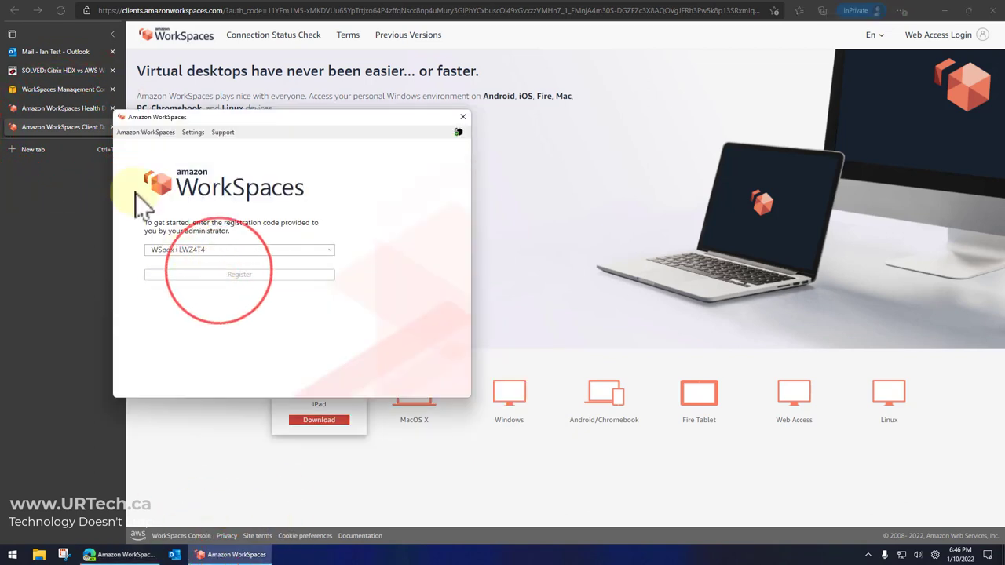
{"action": "left_click", "coordinate": [53, 90]}
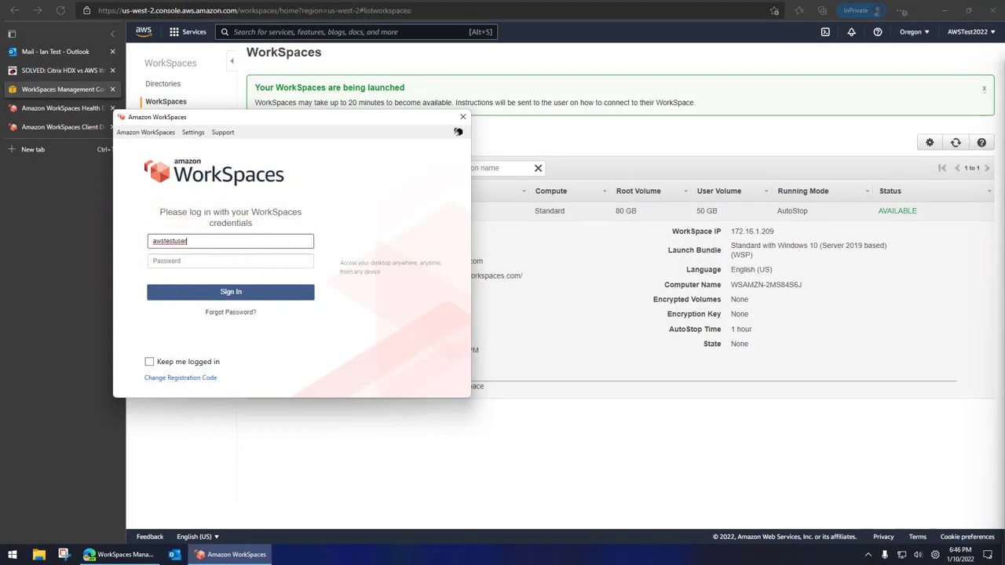
Step: Enter the account password and sign in to reach the test user's remote Windows desktop
{"action": "left_click", "coordinate": [175, 261]}
{"action": "key", "text": "ctrl+v"}
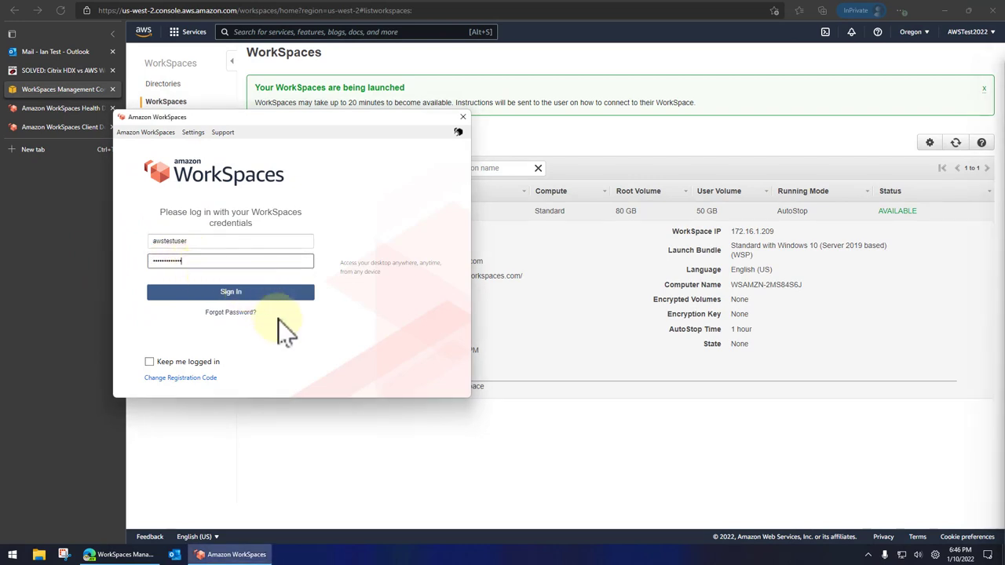
{"action": "left_click", "coordinate": [246, 291]}
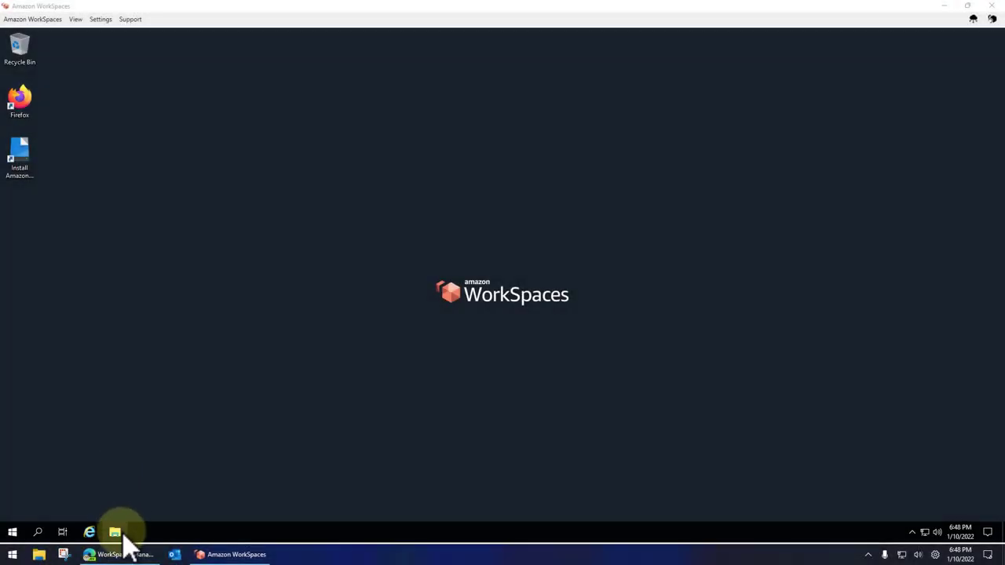
{"action": "right_click", "coordinate": [161, 535]}
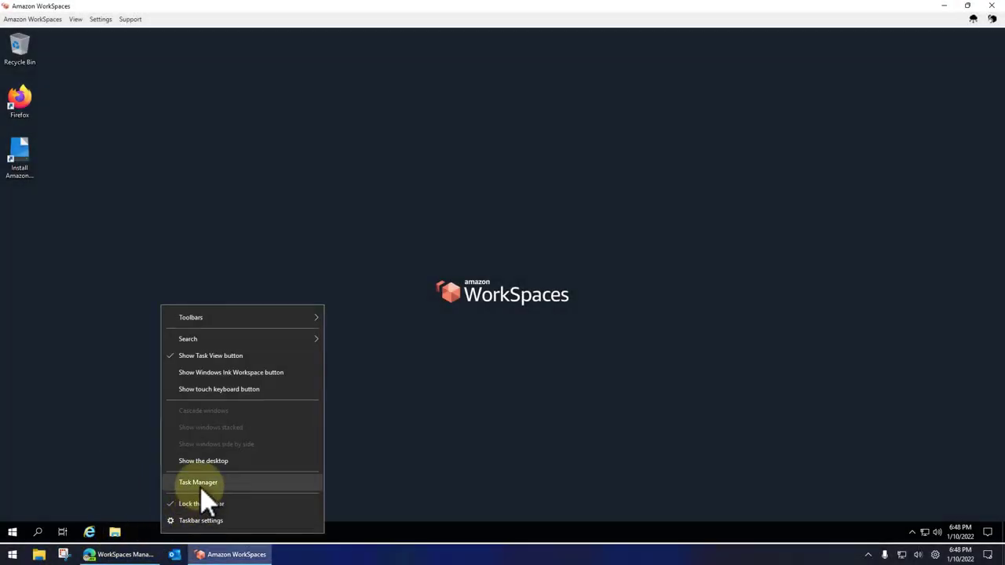
{"action": "left_click", "coordinate": [201, 481]}
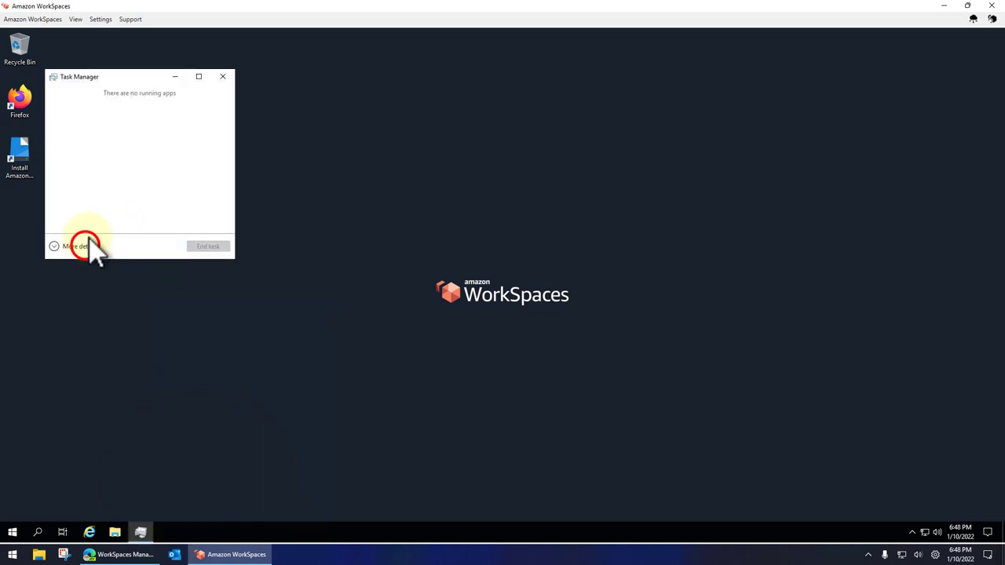
{"action": "left_click", "coordinate": [87, 245]}
{"action": "left_click", "coordinate": [102, 103]}
{"action": "right_click", "coordinate": [308, 179]}
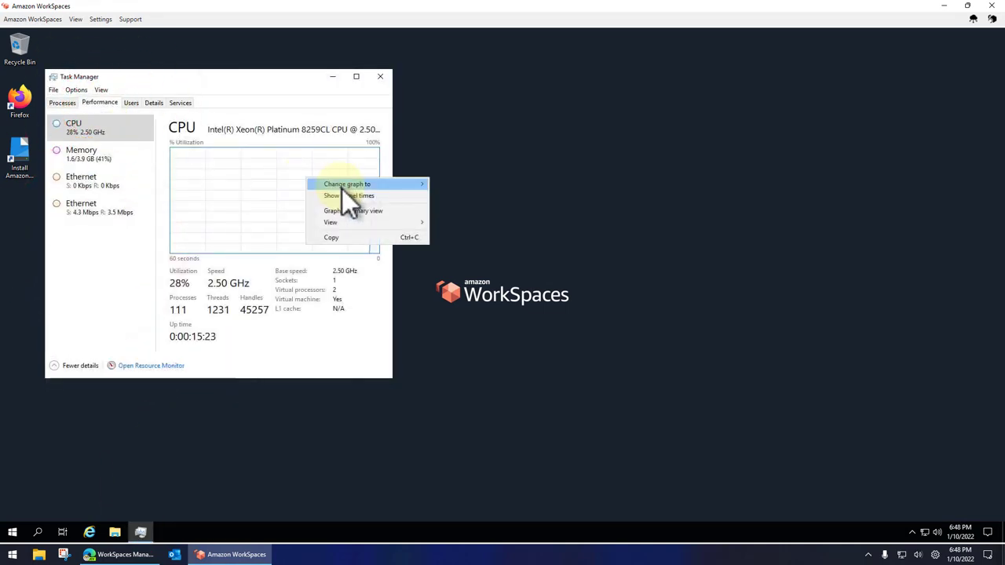
{"action": "left_click", "coordinate": [343, 185]}
{"action": "left_click", "coordinate": [453, 197]}
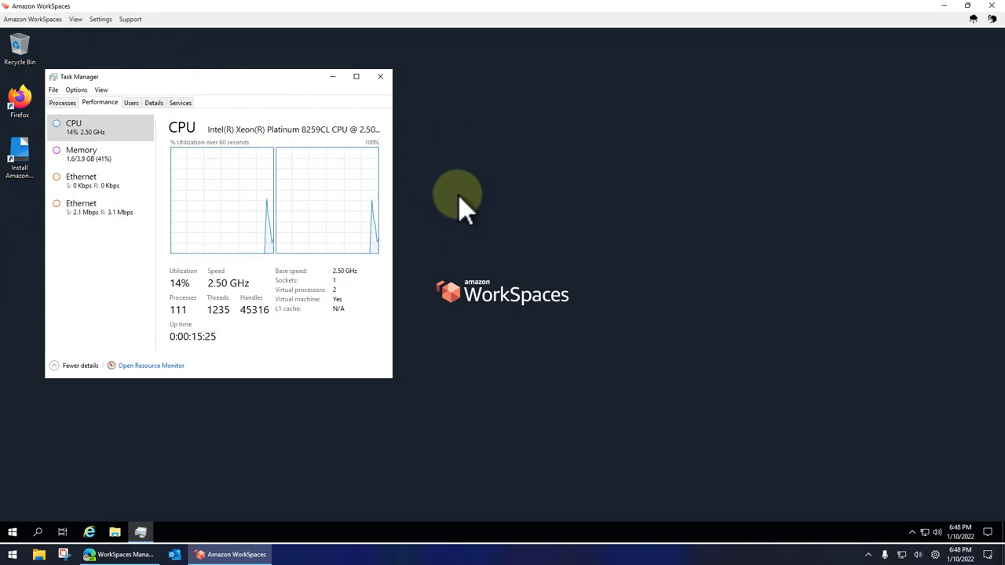
{"action": "left_click_drag", "start_coordinate": [185, 77], "coordinate": [314, 79]}
{"action": "left_click", "coordinate": [228, 162]}
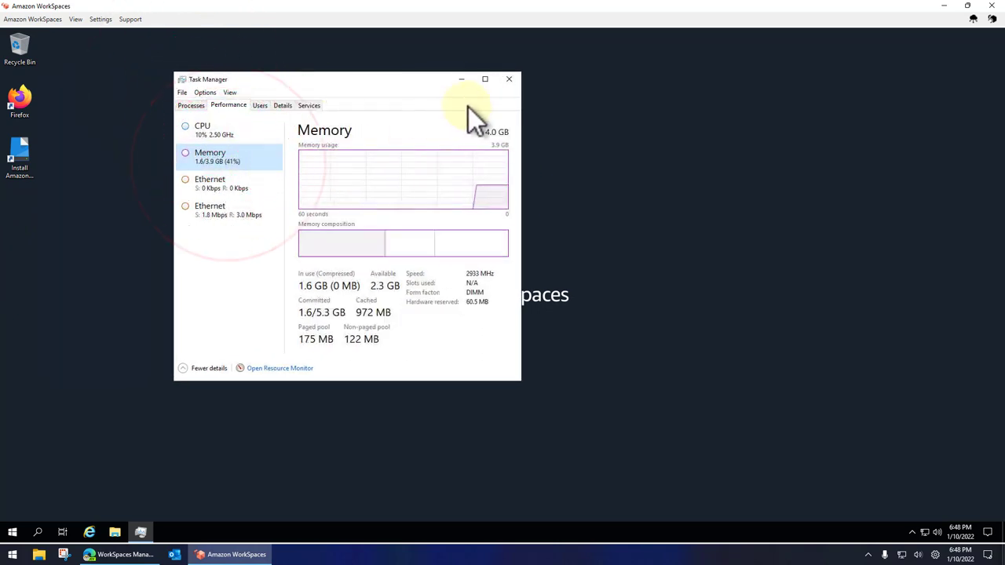
{"action": "left_click", "coordinate": [512, 82]}
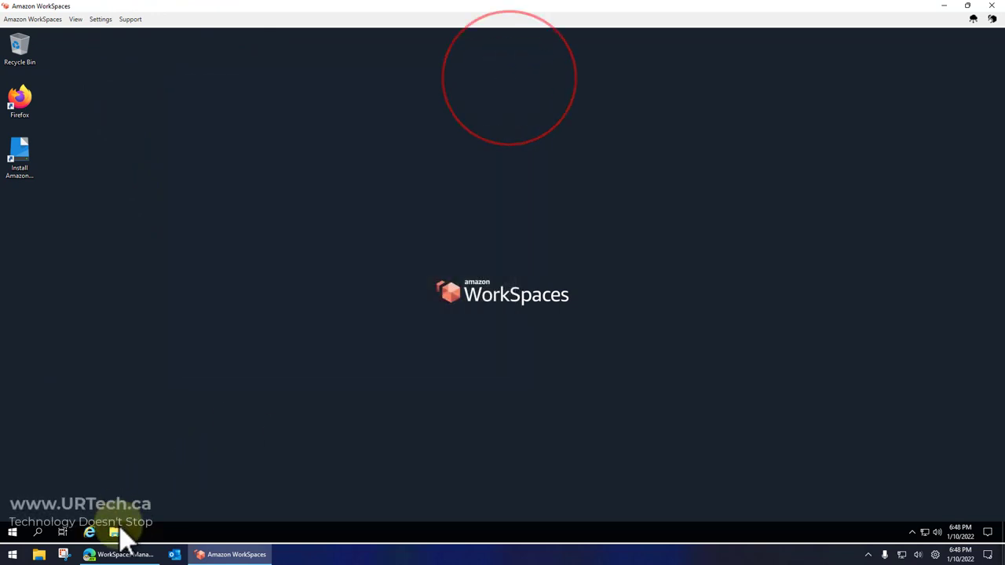
Step: Open File Explorer and browse to the C:\ drive via the address bar
{"action": "left_click", "coordinate": [115, 533]}
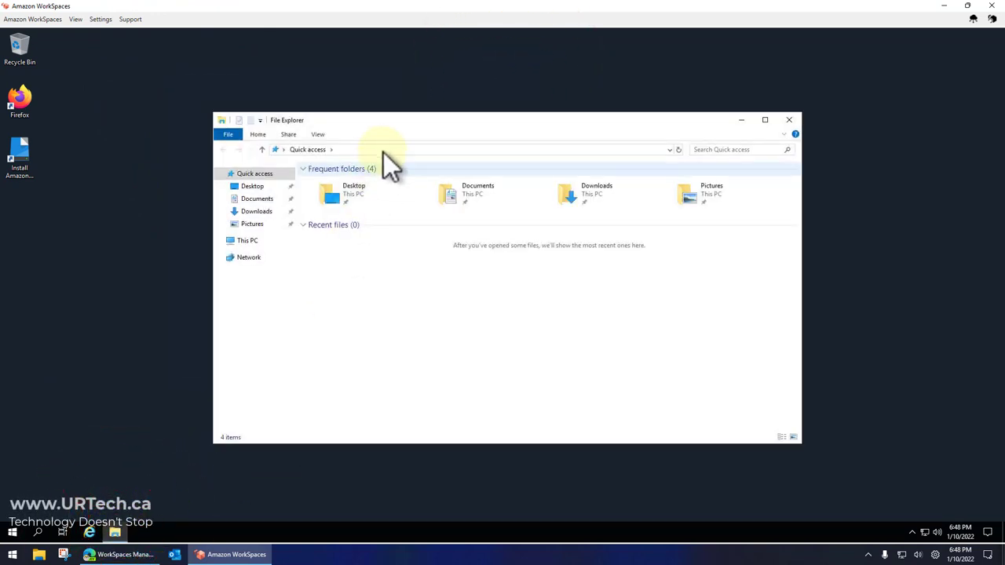
{"action": "left_click", "coordinate": [383, 149]}
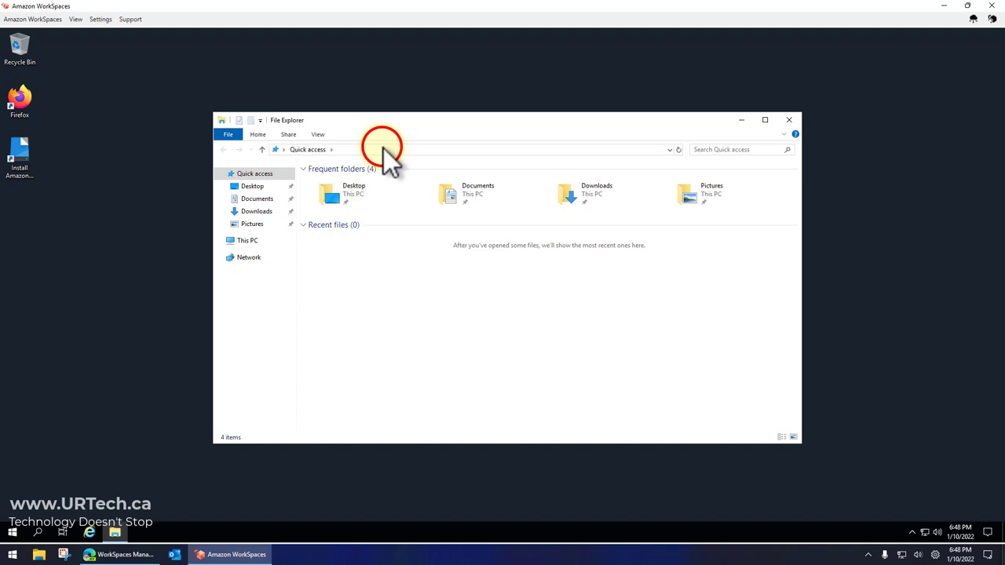
{"action": "left_click", "coordinate": [248, 241]}
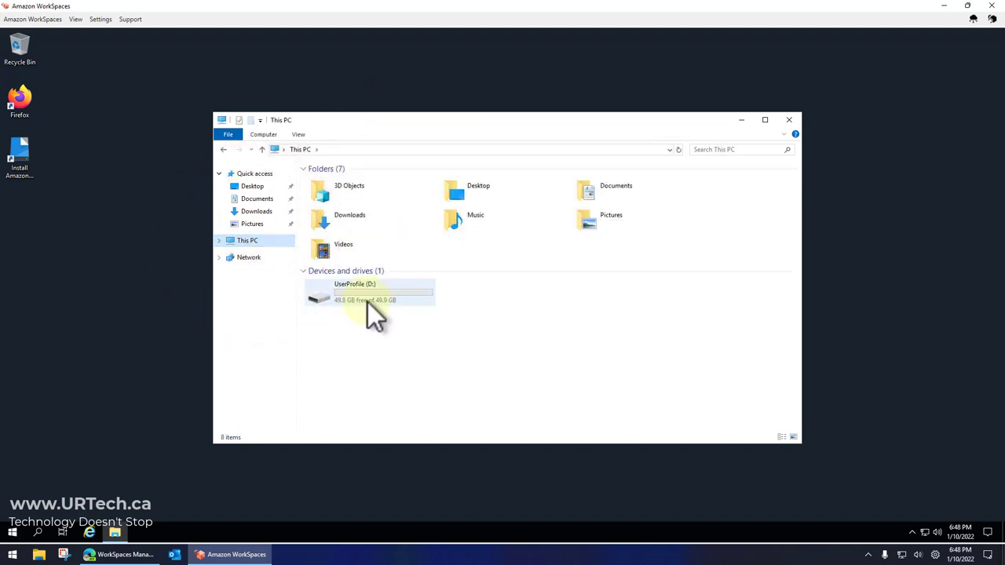
{"action": "left_click", "coordinate": [386, 150]}
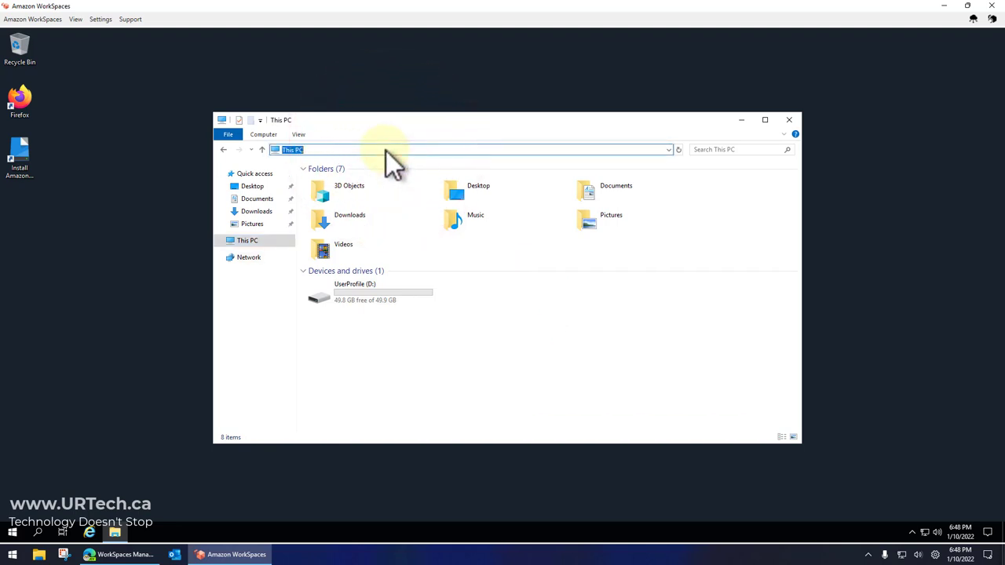
{"action": "type", "text": "c:\\"}
{"action": "key", "text": "Return"}
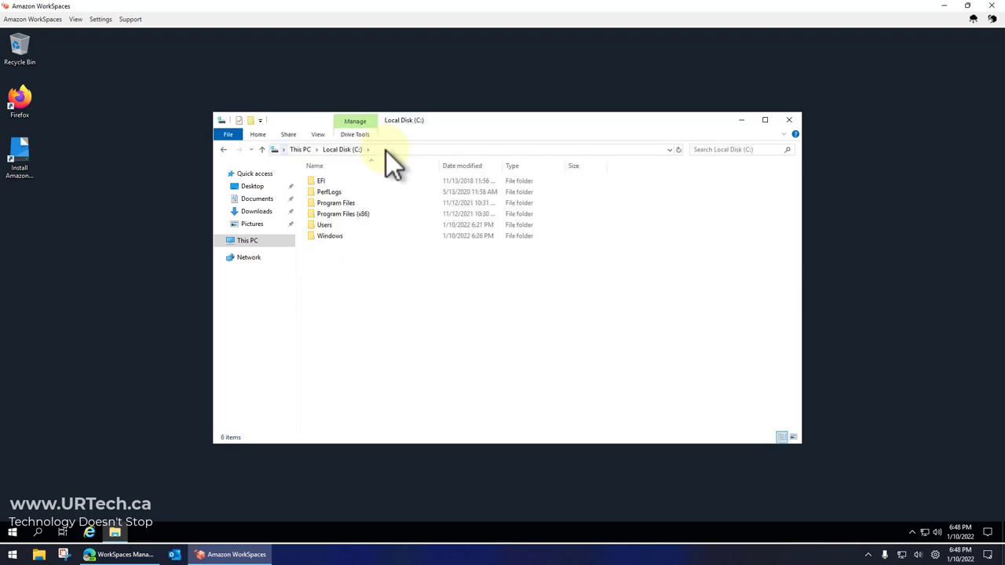
Step: Pin the View ribbon and turn on File name extensions and Hidden items
{"action": "left_click", "coordinate": [317, 138]}
{"action": "double_click", "coordinate": [315, 135]}
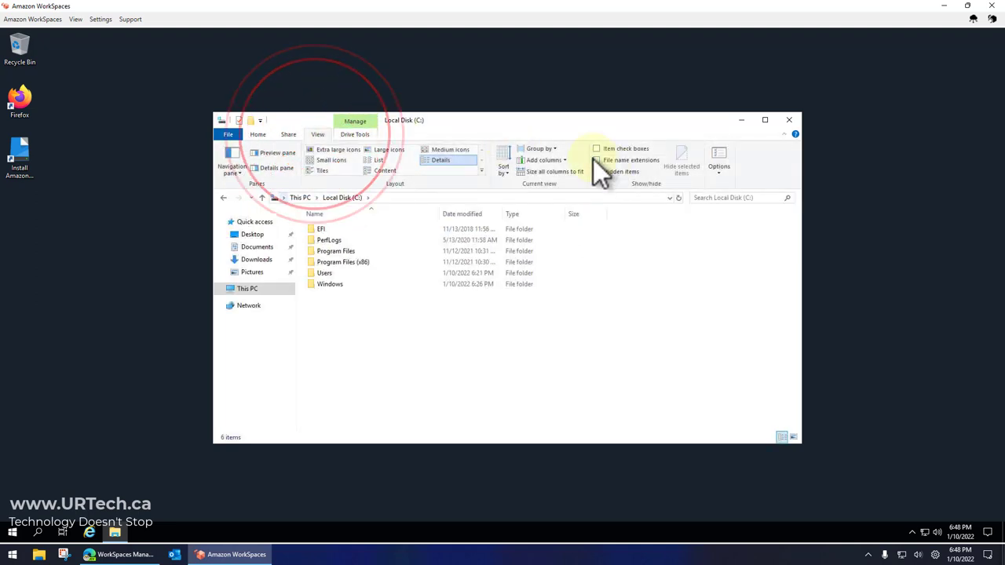
{"action": "left_click", "coordinate": [597, 161]}
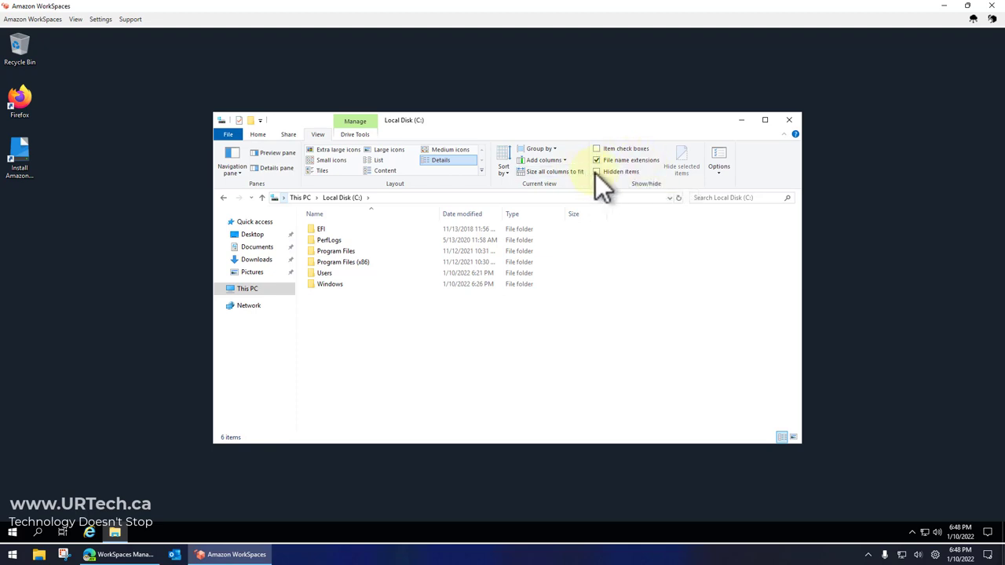
{"action": "left_click", "coordinate": [598, 174]}
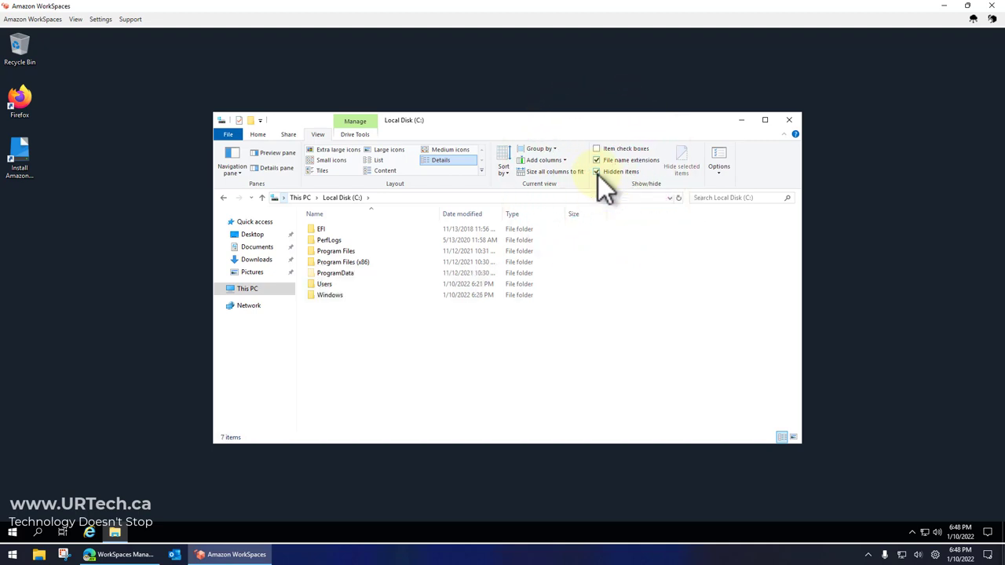
Step: Browse to D:\Users\awstestuser on the UserProfile (D:) drive
{"action": "left_click", "coordinate": [261, 197]}
{"action": "left_click", "coordinate": [354, 342]}
{"action": "double_click", "coordinate": [354, 341]}
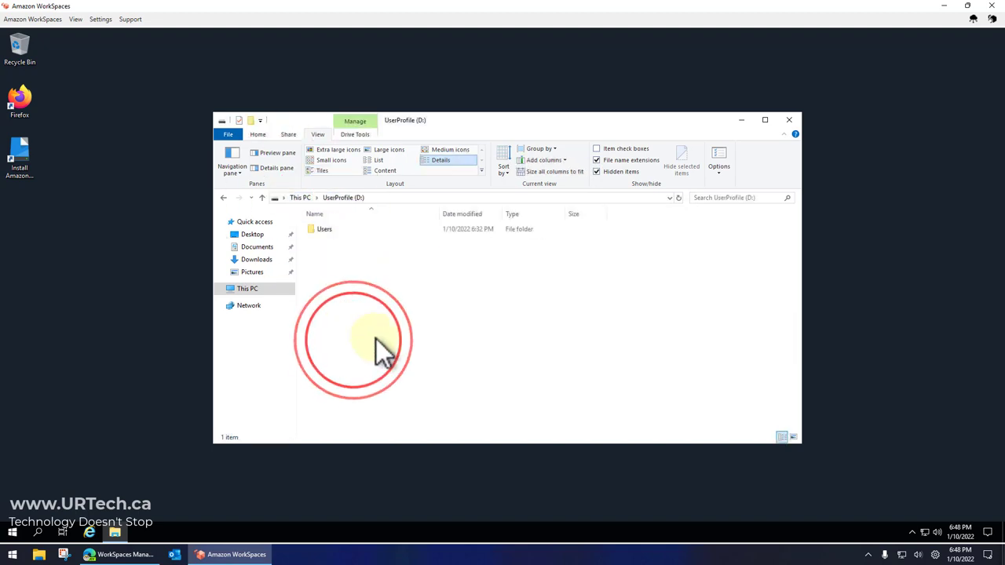
{"action": "double_click", "coordinate": [332, 228]}
{"action": "double_click", "coordinate": [332, 228]}
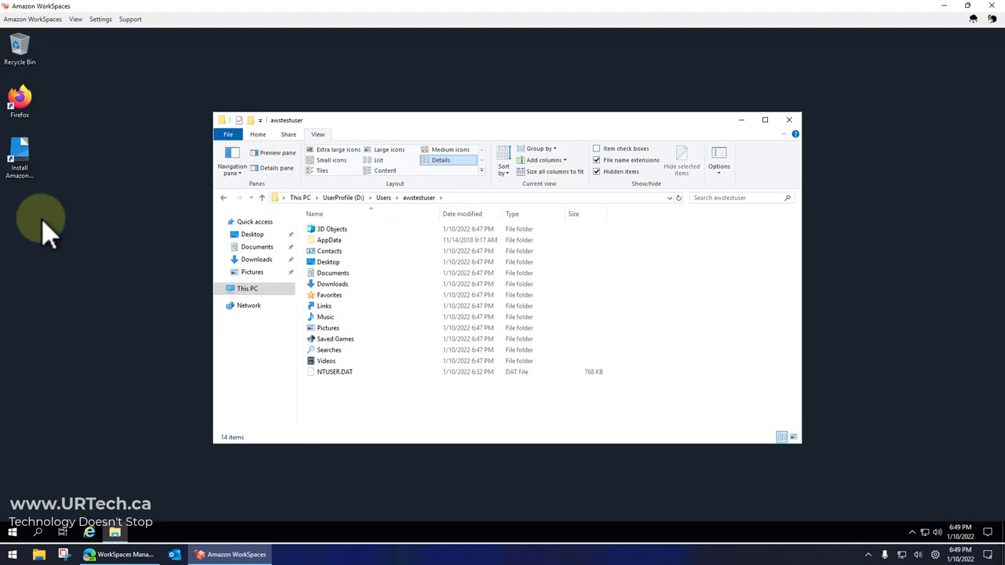
Step: Minimize Explorer, launch Firefox, go to office.com and sign in with the Microsoft account
{"action": "left_click", "coordinate": [743, 120]}
{"action": "double_click", "coordinate": [32, 117]}
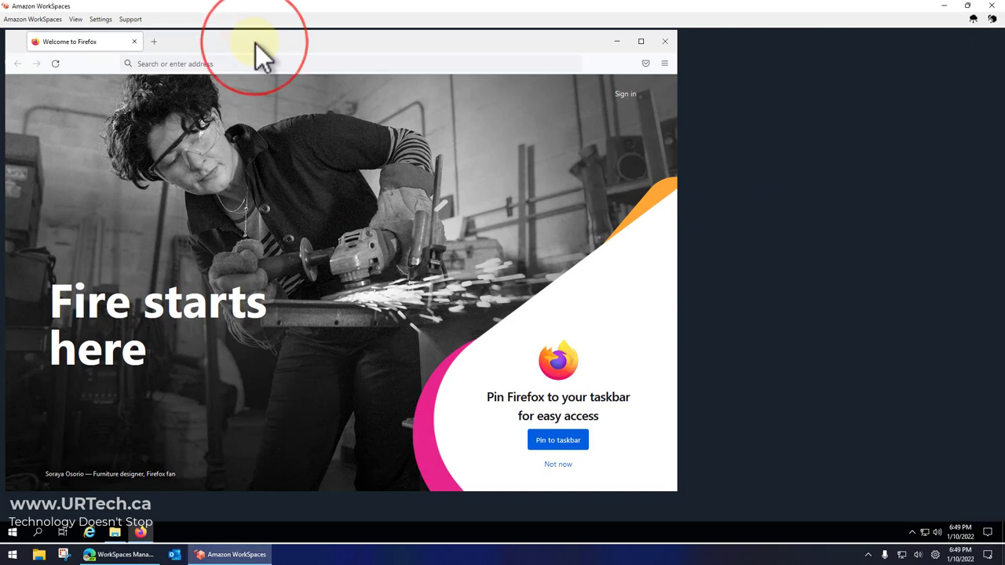
{"action": "left_click", "coordinate": [218, 64]}
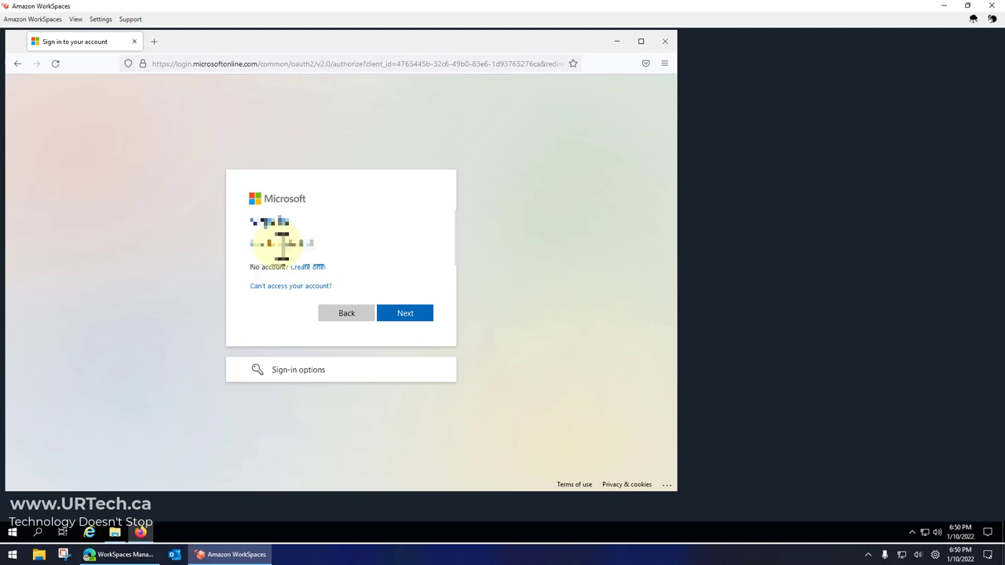
{"action": "key", "text": "Return"}
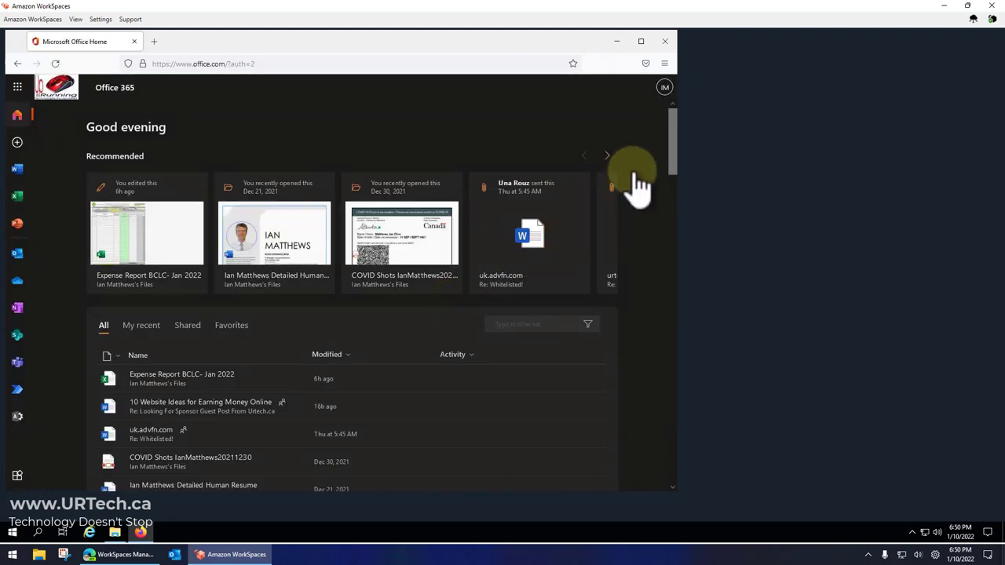
Step: Download the Office 365 apps installer and run OfficeSetup.exe
{"action": "left_click", "coordinate": [641, 40]}
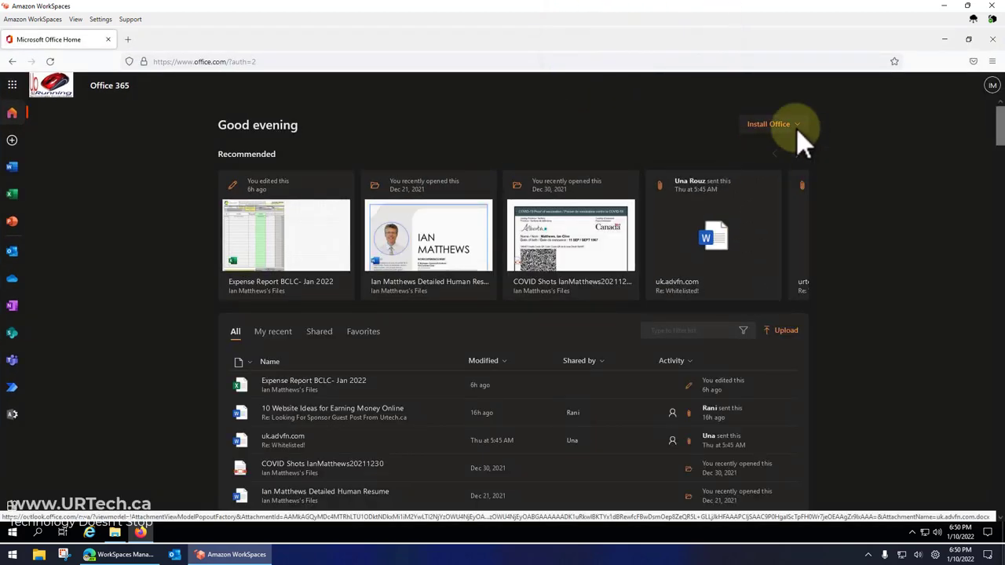
{"action": "left_click", "coordinate": [797, 125]}
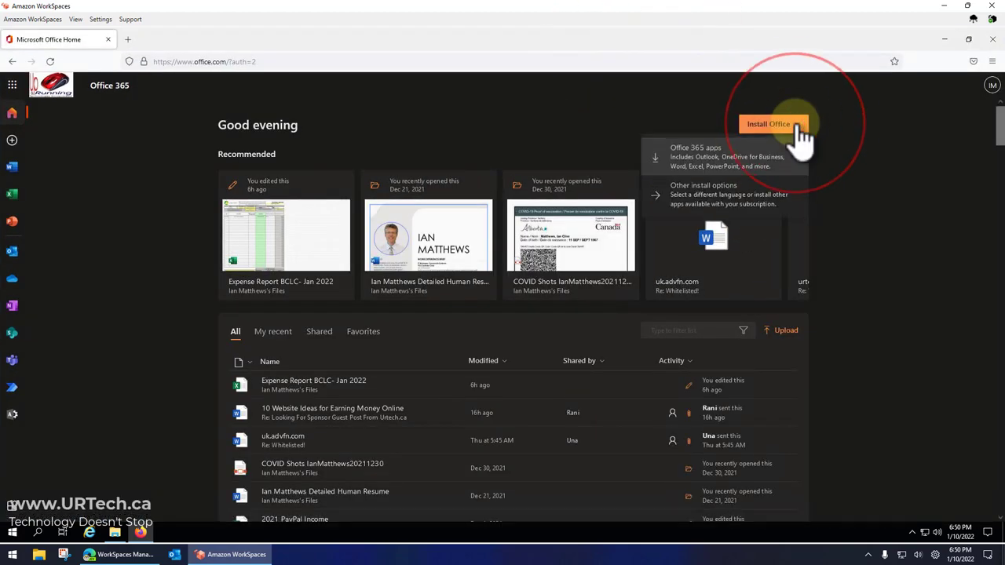
{"action": "left_click", "coordinate": [695, 153]}
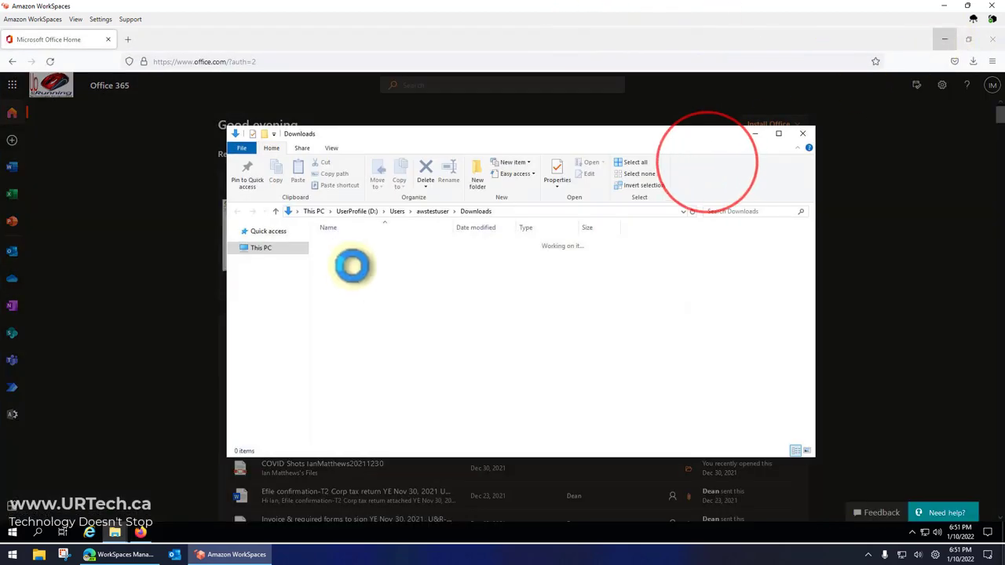
{"action": "double_click", "coordinate": [353, 242]}
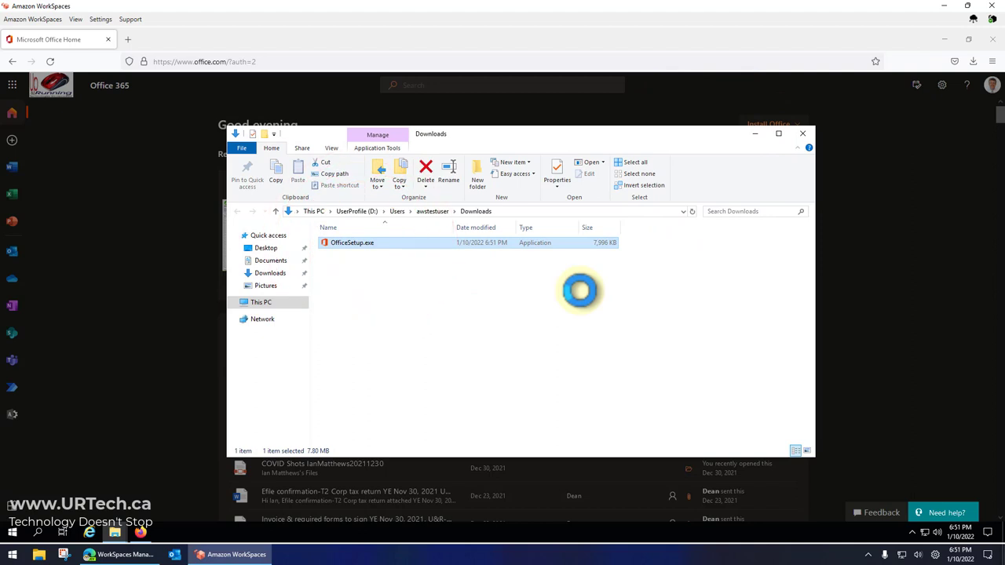
Step: Show Task Manager's Memory performance graph and approve the OfficeSetup.exe UAC prompt
{"action": "right_click", "coordinate": [188, 550]}
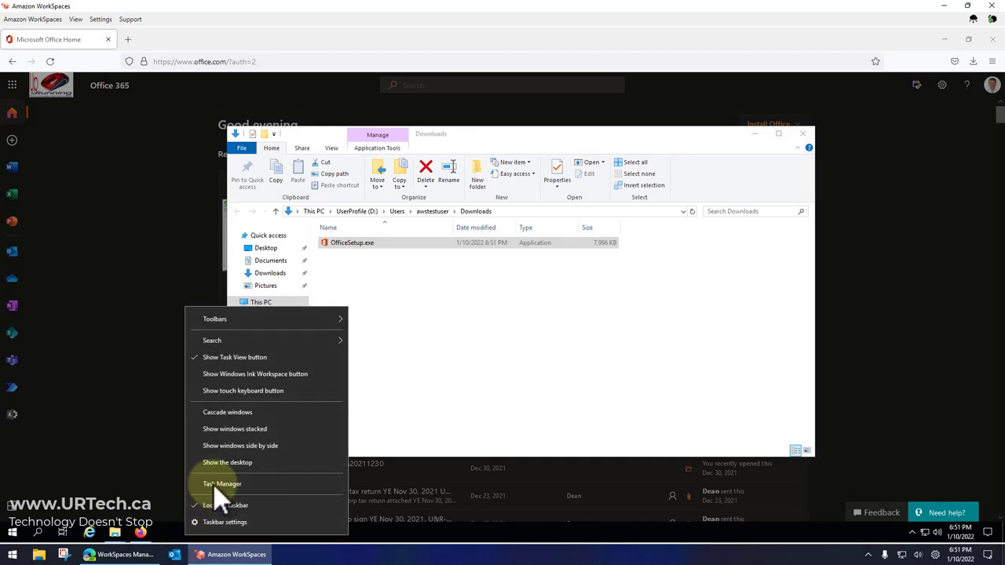
{"action": "left_click", "coordinate": [221, 484]}
{"action": "left_click", "coordinate": [226, 103]}
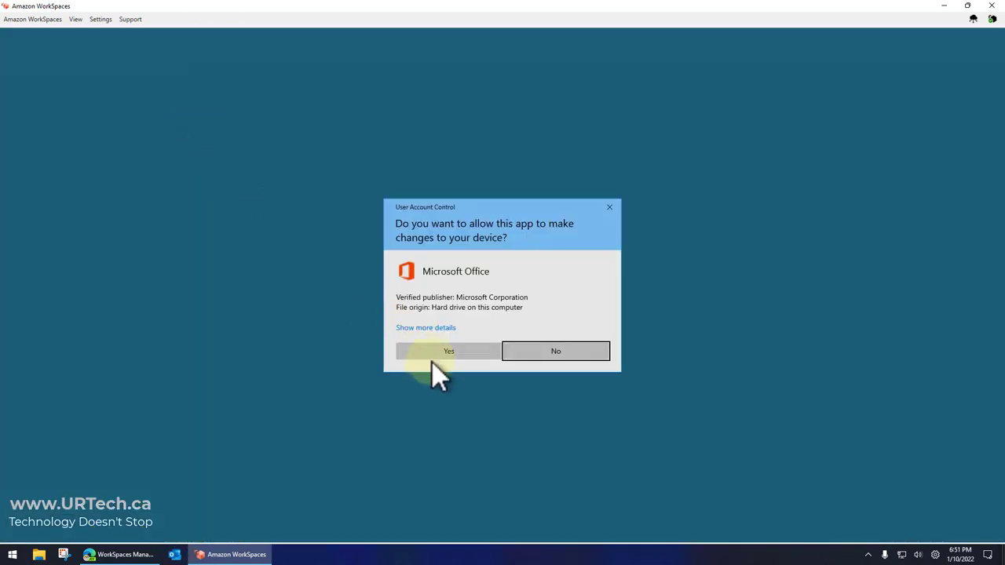
{"action": "left_click", "coordinate": [453, 352]}
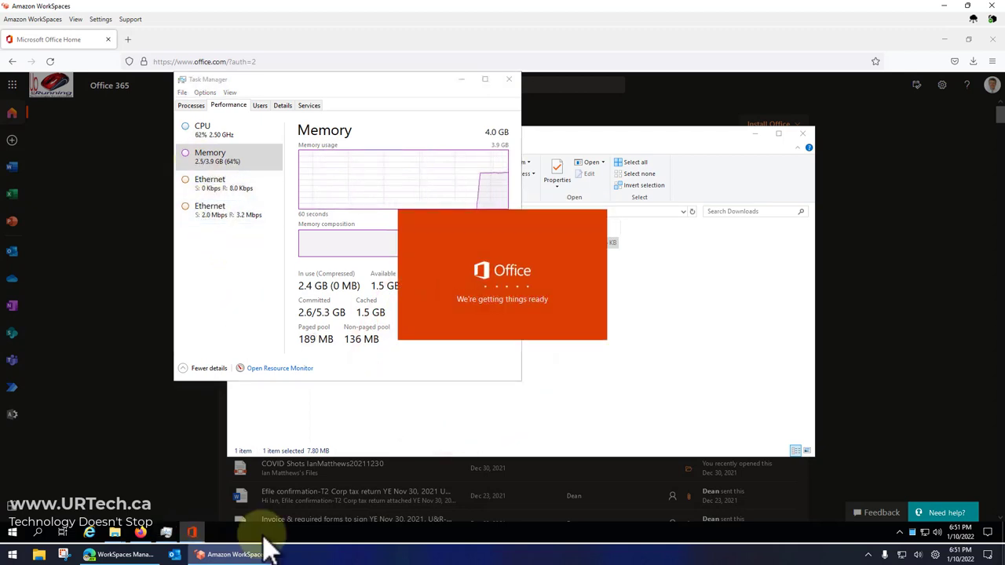
Step: Set Combine taskbar buttons to Never in taskbar settings, then close Settings
{"action": "right_click", "coordinate": [265, 537]}
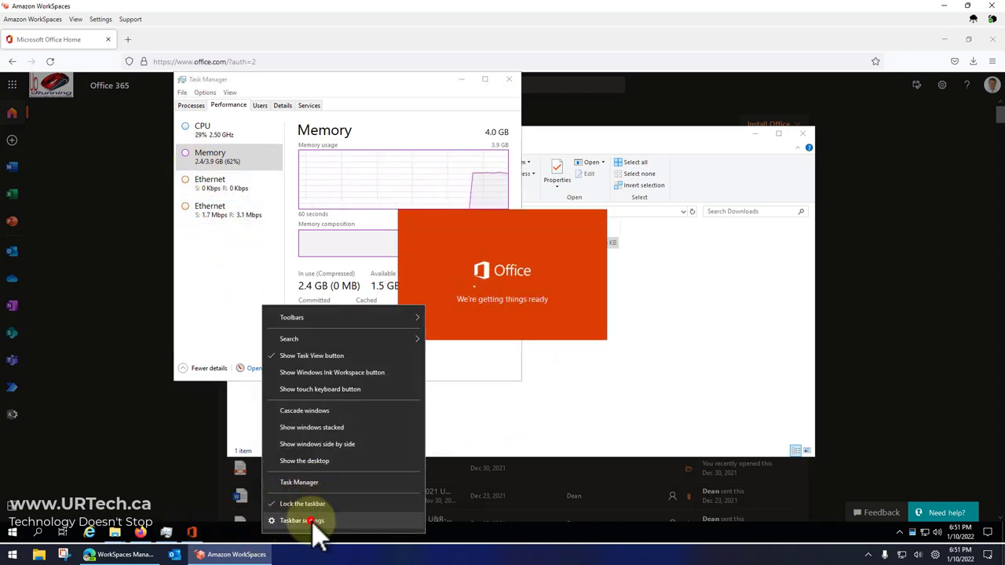
{"action": "left_click", "coordinate": [314, 522]}
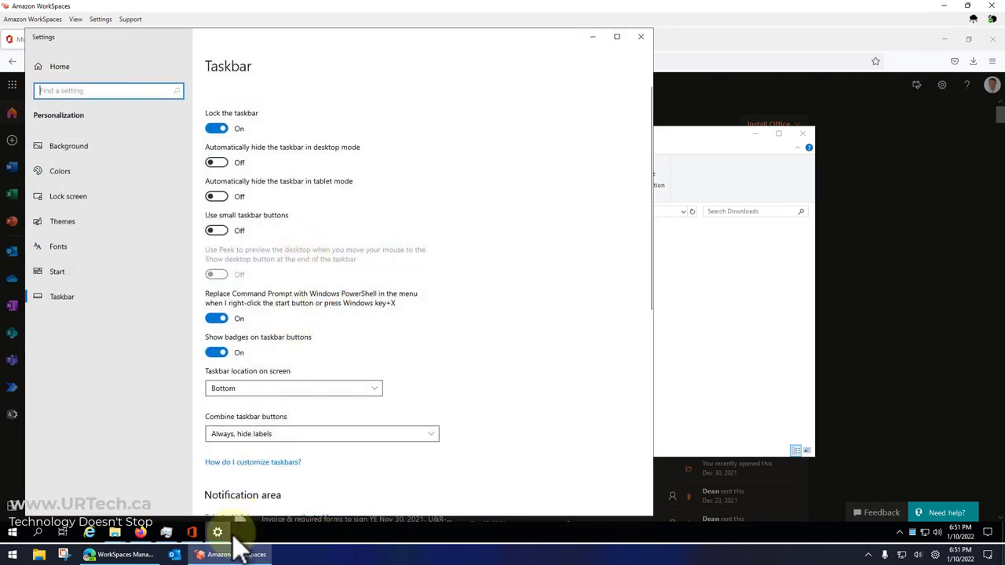
{"action": "left_click", "coordinate": [328, 436]}
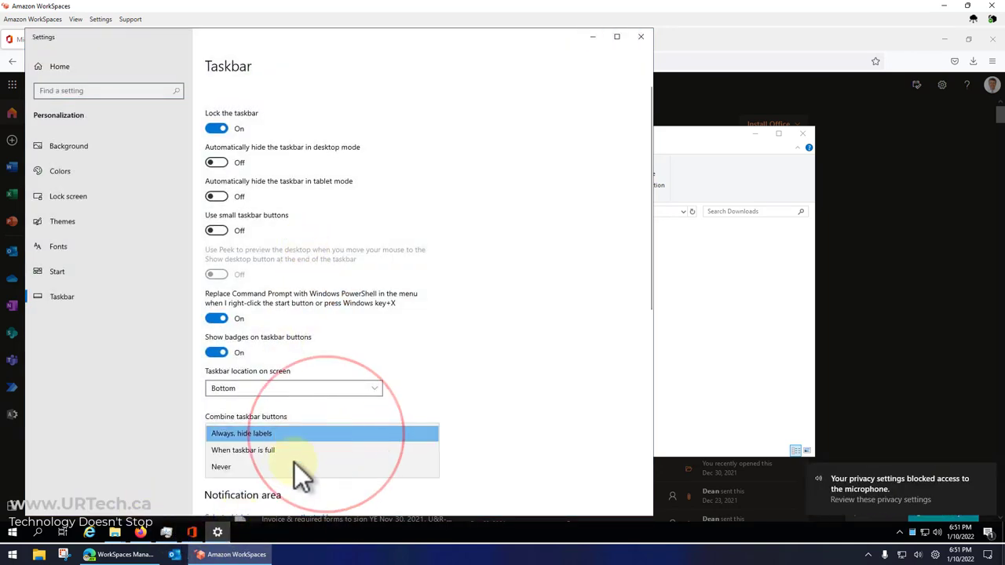
{"action": "left_click", "coordinate": [286, 467]}
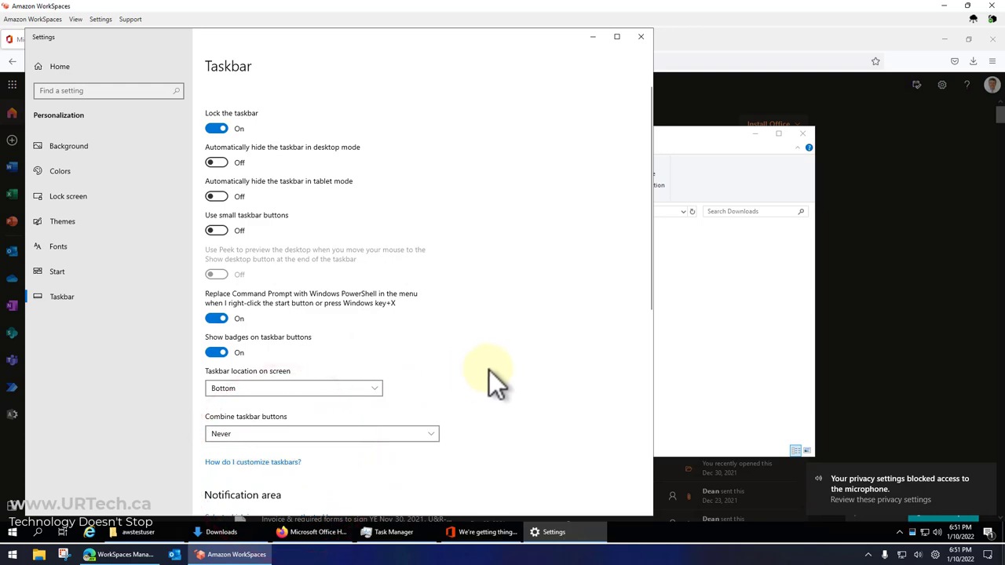
{"action": "scroll", "coordinate": [491, 370], "scroll_direction": "down", "scroll_amount": 4}
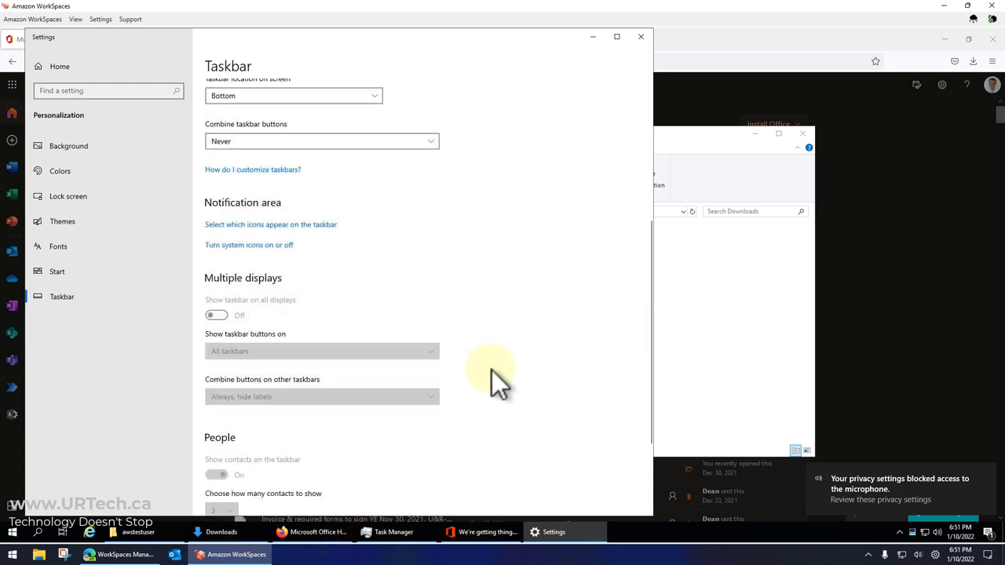
{"action": "left_click", "coordinate": [641, 37]}
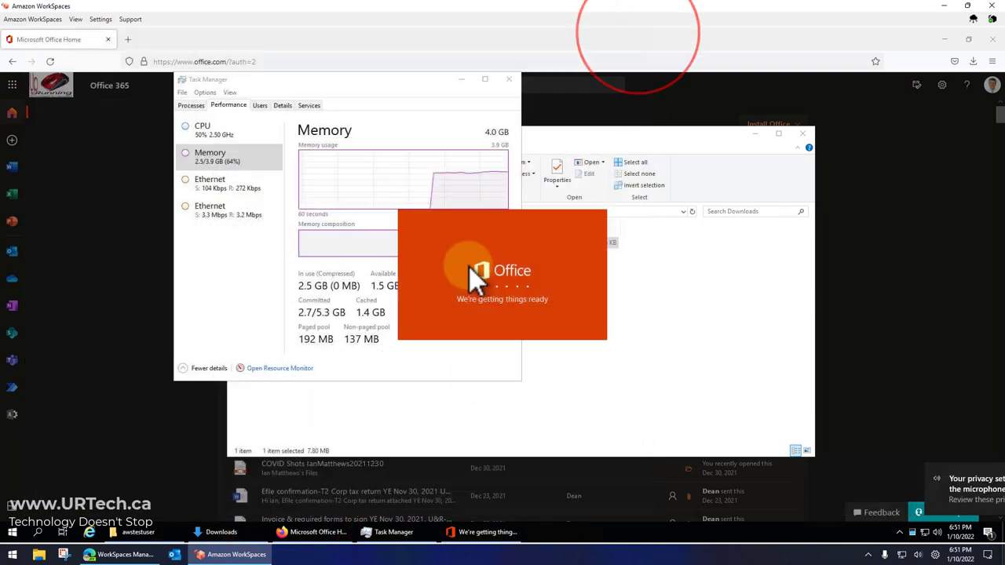
Step: Start a Windows Update check from Settings > Update & Security and minimize Task Manager
{"action": "left_click", "coordinate": [11, 533]}
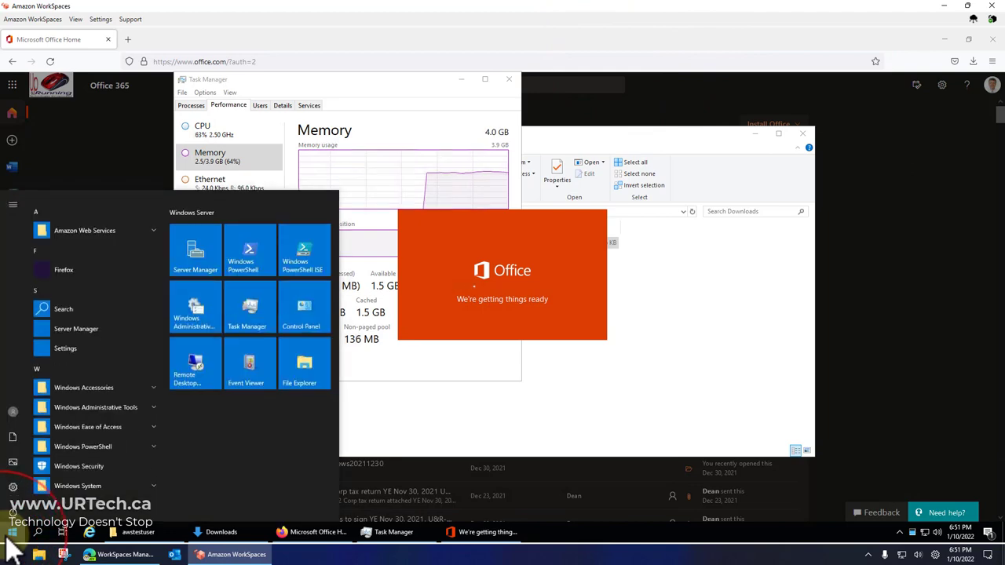
{"action": "left_click", "coordinate": [13, 485]}
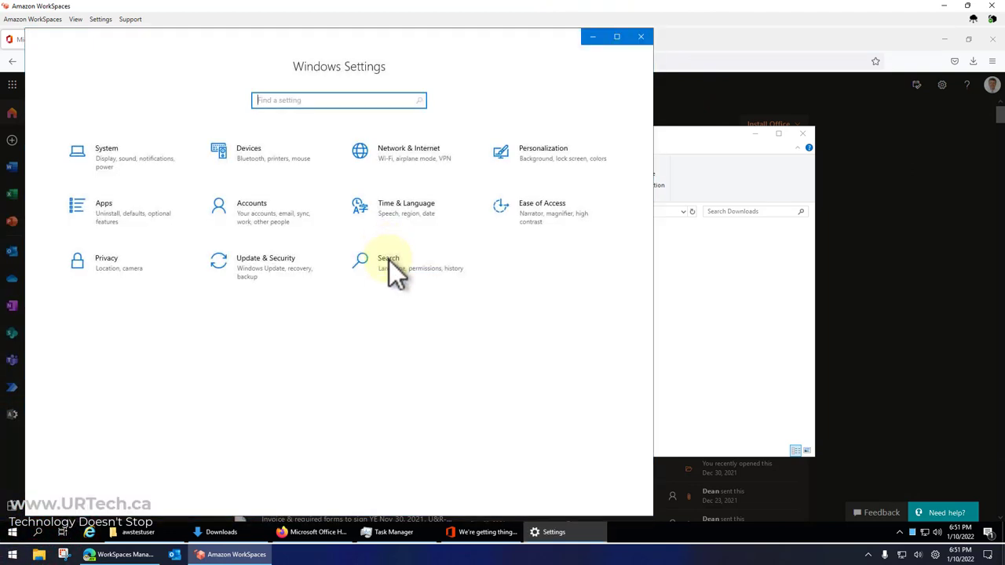
{"action": "left_click", "coordinate": [271, 268]}
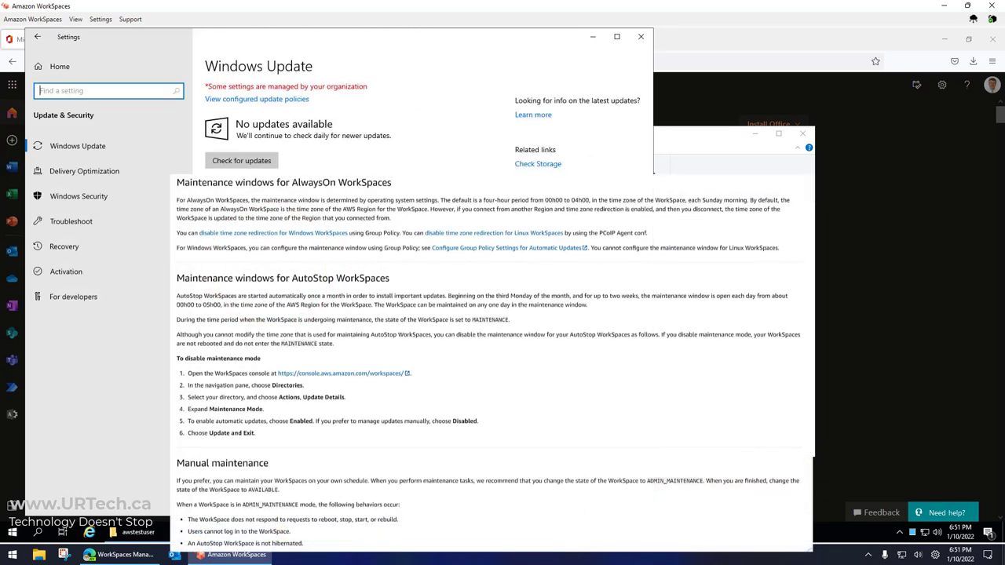
{"action": "left_click", "coordinate": [247, 161]}
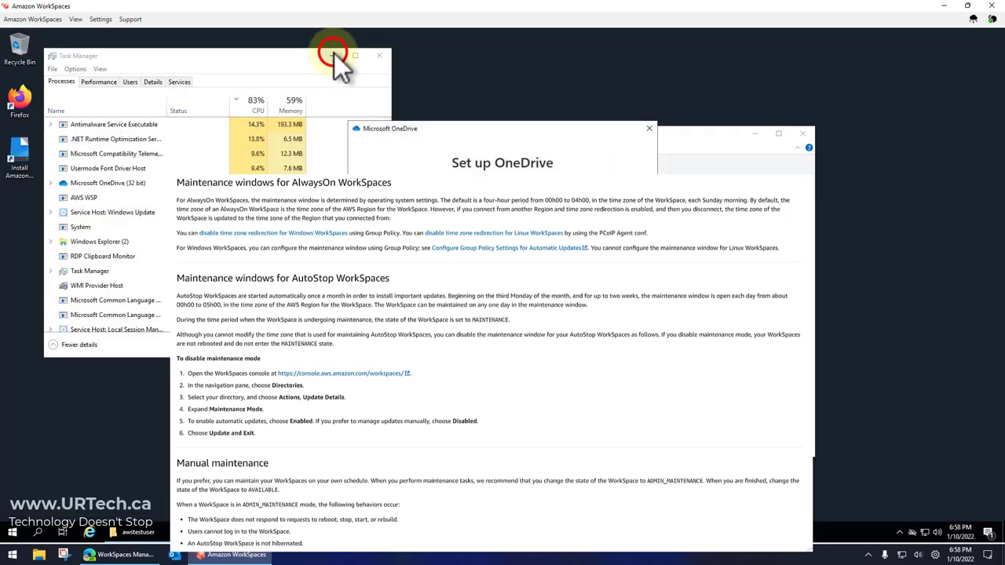
{"action": "left_click", "coordinate": [332, 55]}
{"action": "left_click", "coordinate": [17, 157]}
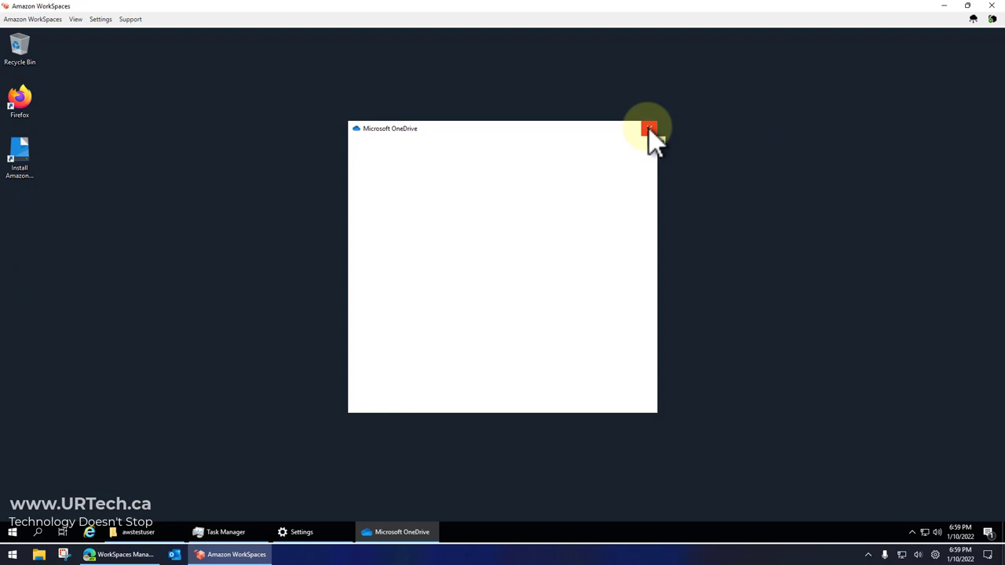
Step: Close OneDrive and switch the default web browser from Internet Explorer to Firefox in Default apps
{"action": "left_click", "coordinate": [649, 129]}
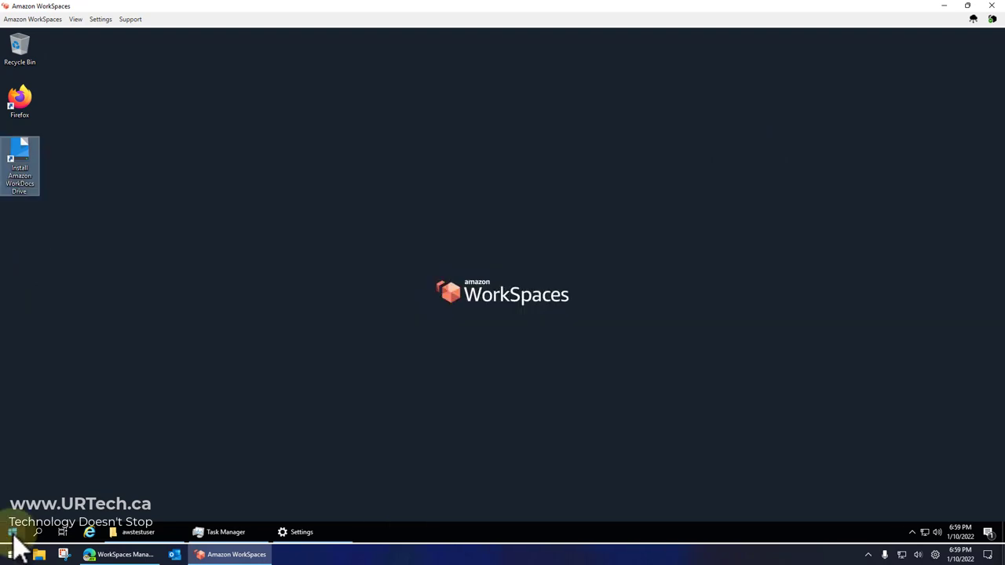
{"action": "left_click", "coordinate": [12, 533]}
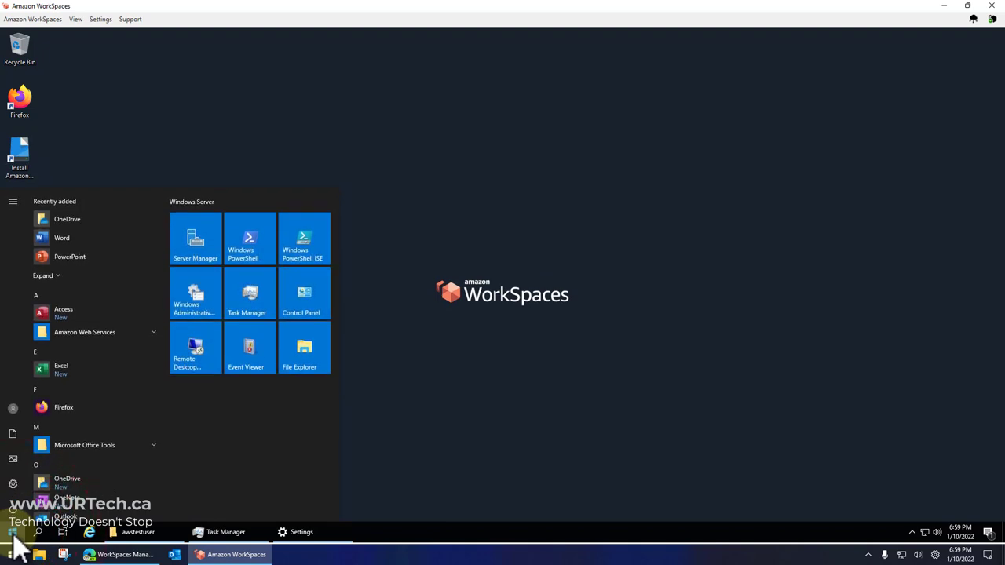
{"action": "type", "text": "defaul;t"}
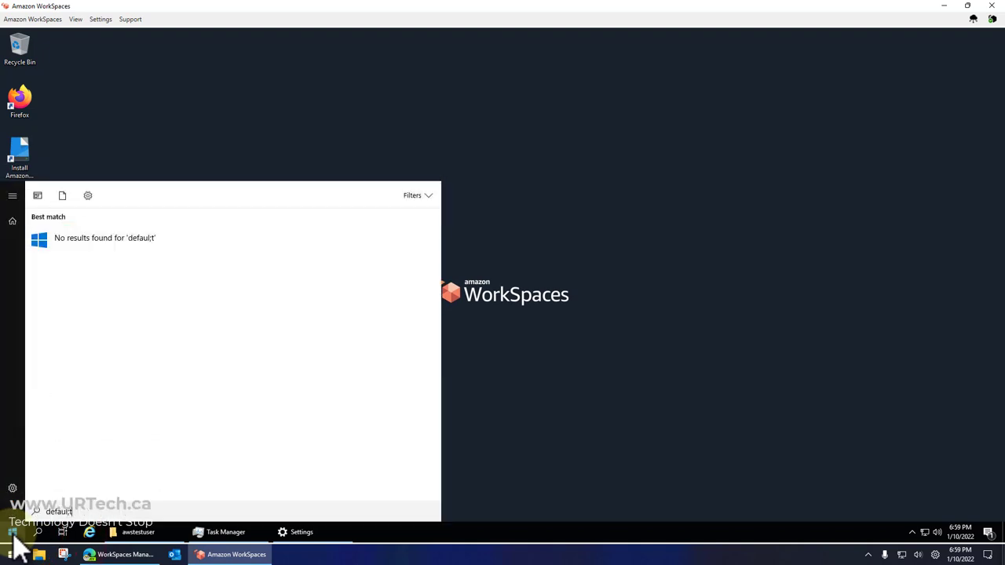
{"action": "key", "text": "BackSpace"}
{"action": "key", "text": "BackSpace"}
{"action": "key", "text": "Escape"}
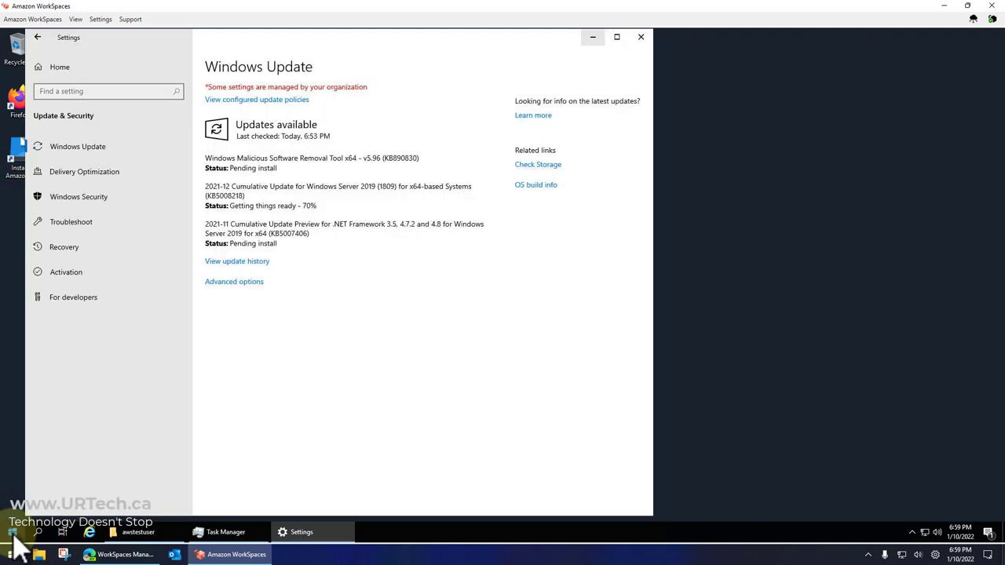
{"action": "scroll", "coordinate": [312, 418], "scroll_direction": "down", "scroll_amount": 2}
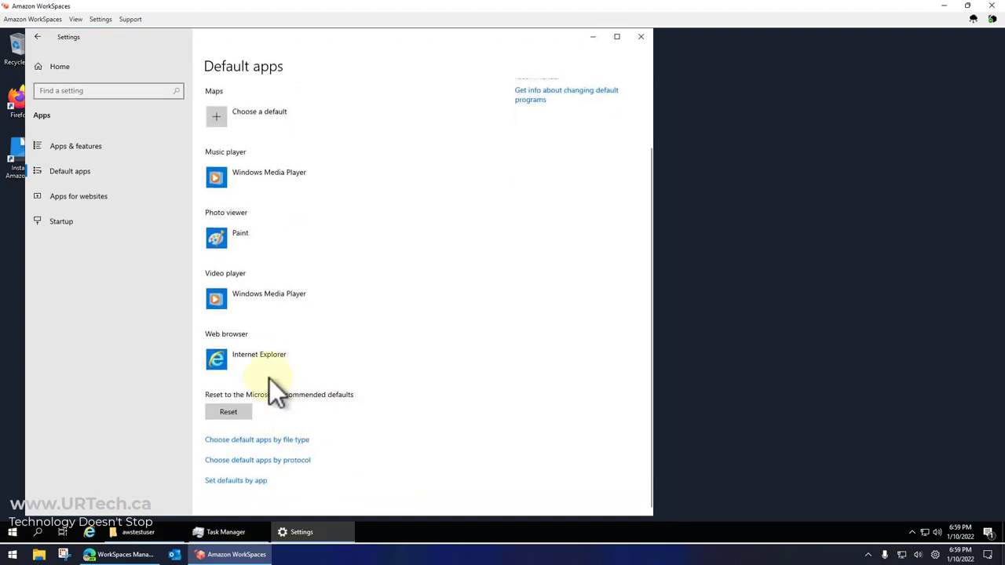
{"action": "left_click", "coordinate": [266, 364]}
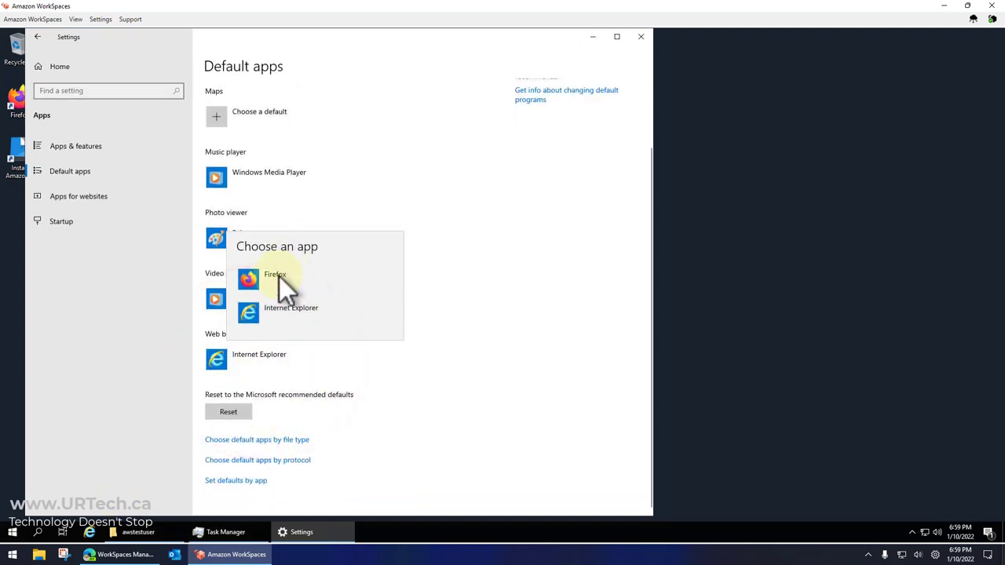
{"action": "left_click", "coordinate": [279, 276]}
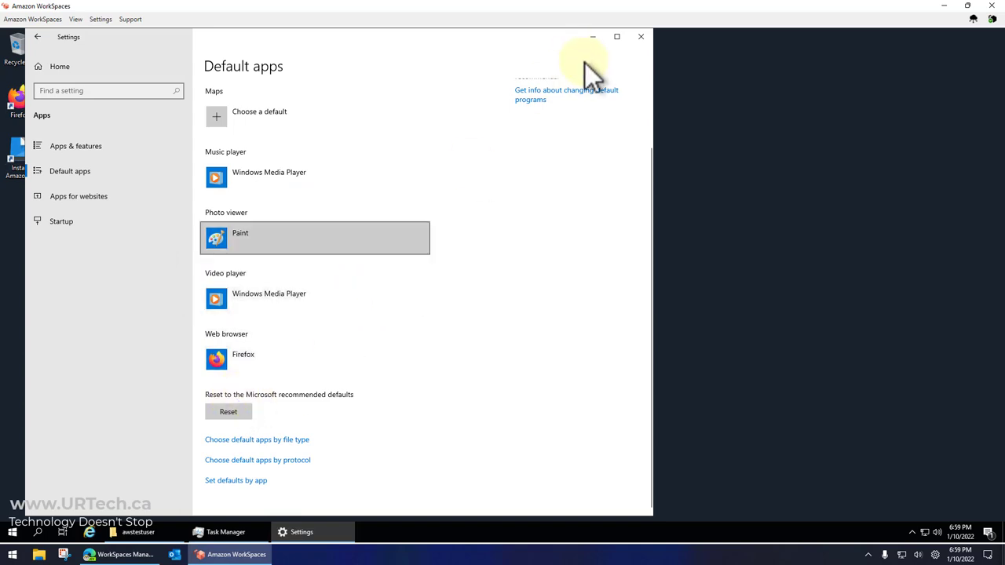
Step: Close Settings and open Server Manager's Local Server page
{"action": "left_click", "coordinate": [642, 39]}
{"action": "left_click", "coordinate": [13, 534]}
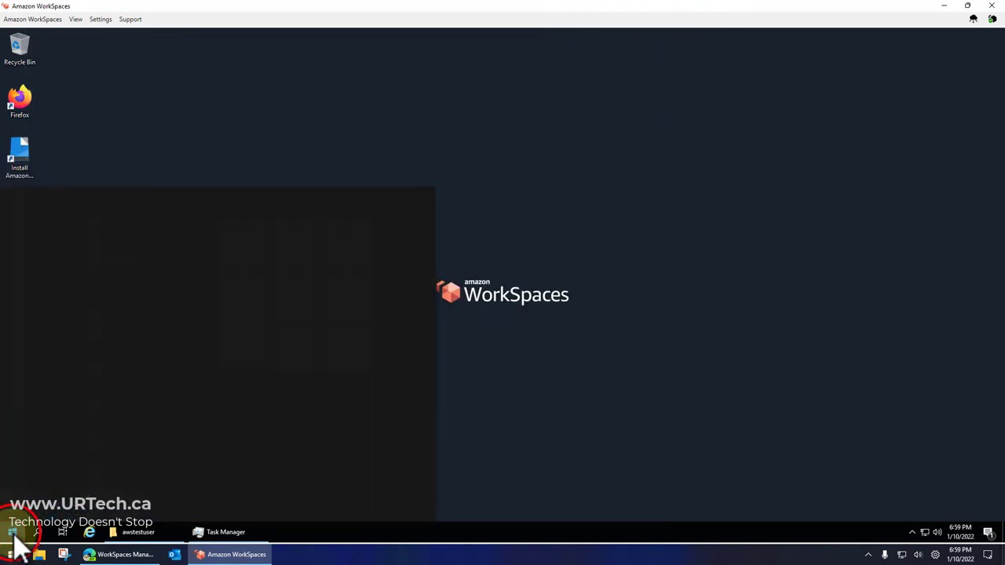
{"action": "type", "text": "server"}
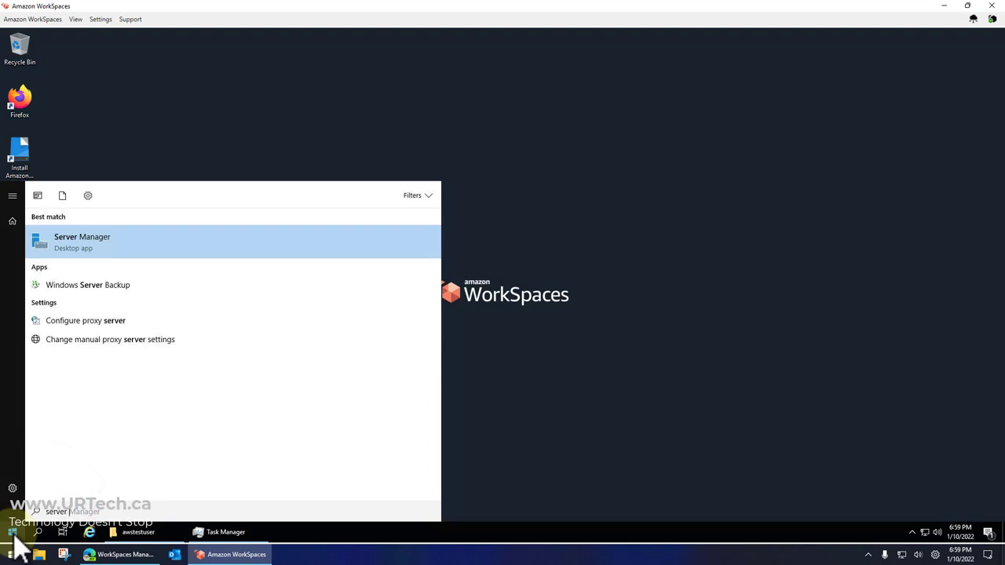
{"action": "left_click", "coordinate": [107, 246]}
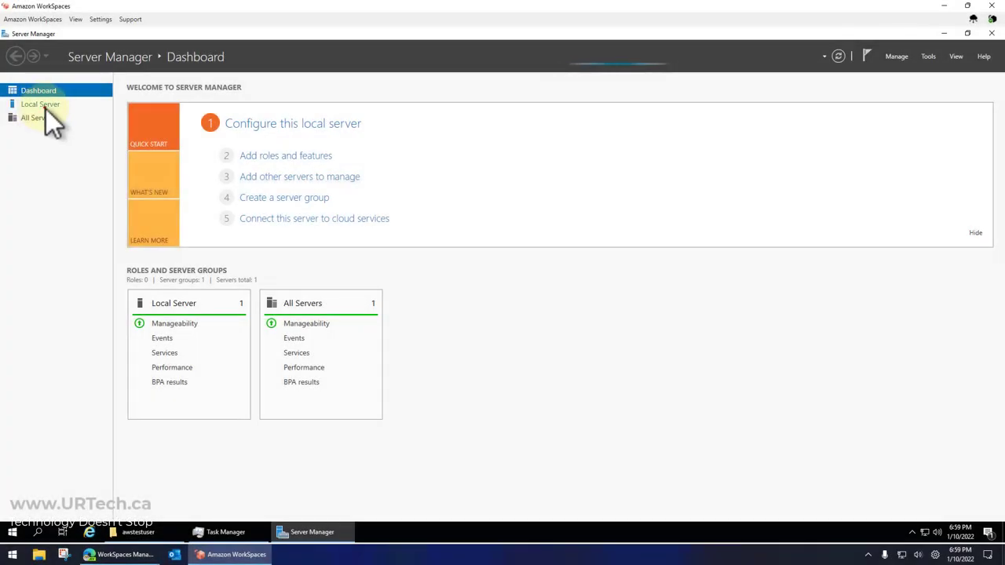
{"action": "left_click", "coordinate": [45, 109]}
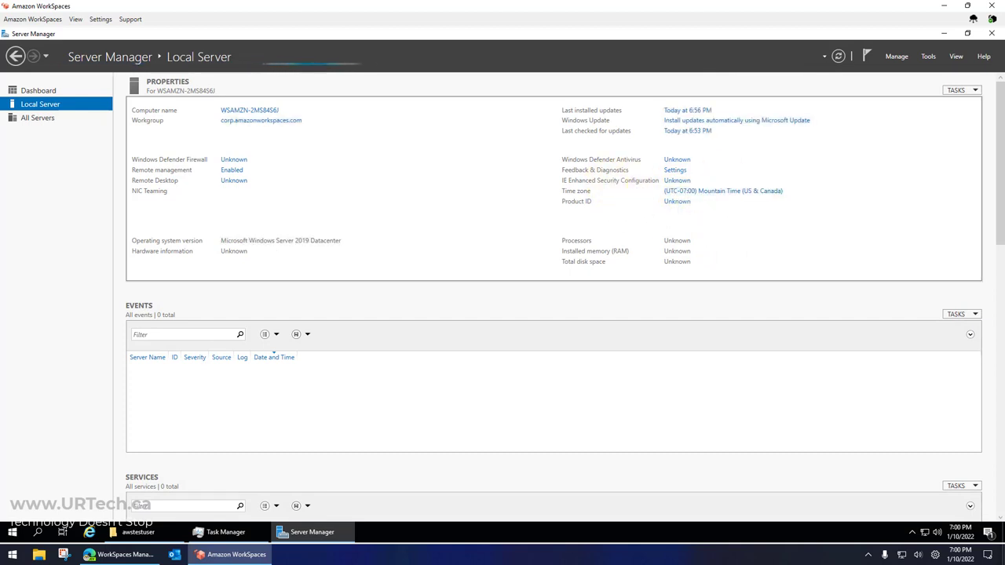
Step: Turn IE Enhanced Security Configuration Off for administrators and users, then close Server Manager
{"action": "left_click", "coordinate": [670, 181]}
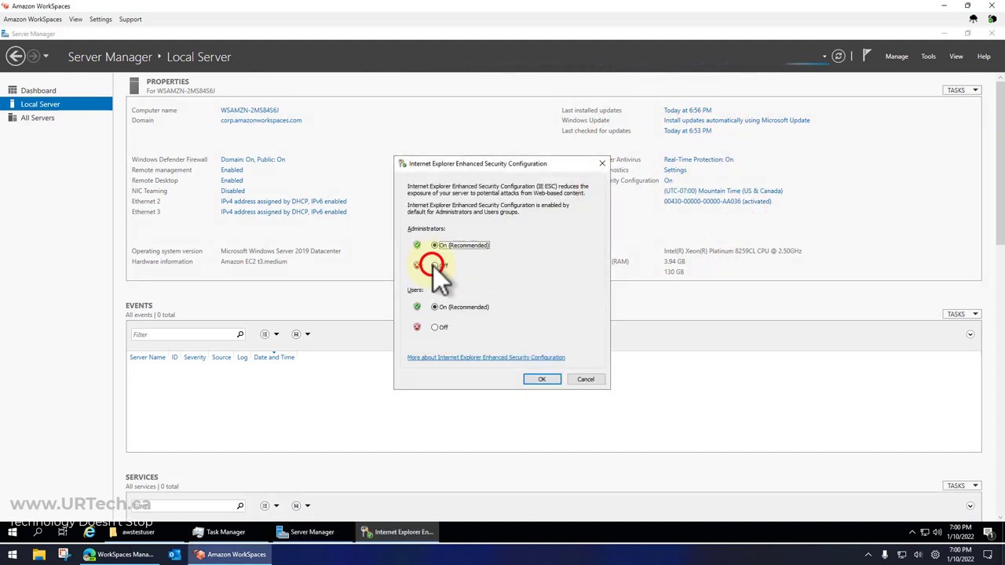
{"action": "left_click", "coordinate": [434, 265]}
{"action": "left_click", "coordinate": [435, 328]}
{"action": "left_click", "coordinate": [542, 380]}
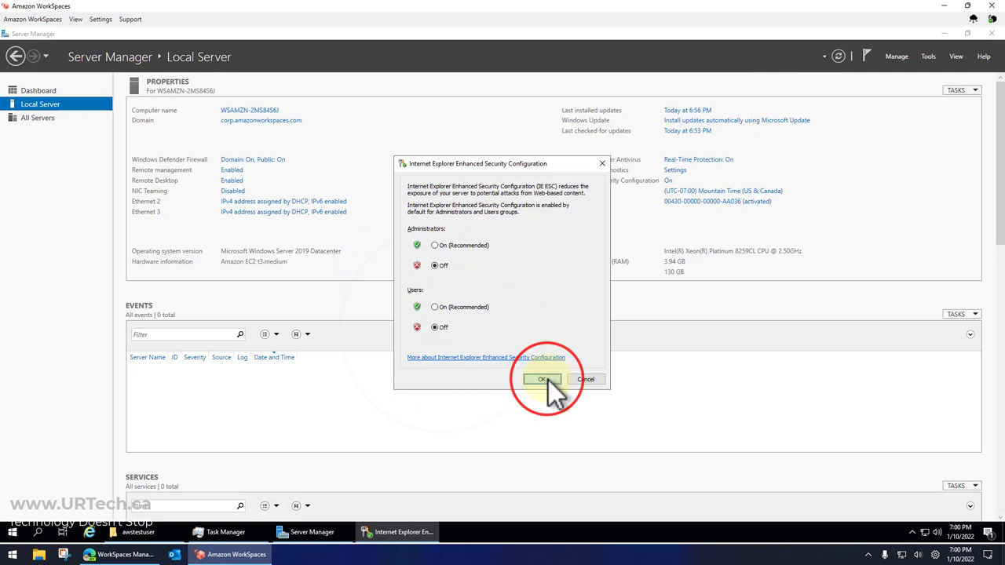
{"action": "left_click", "coordinate": [992, 34]}
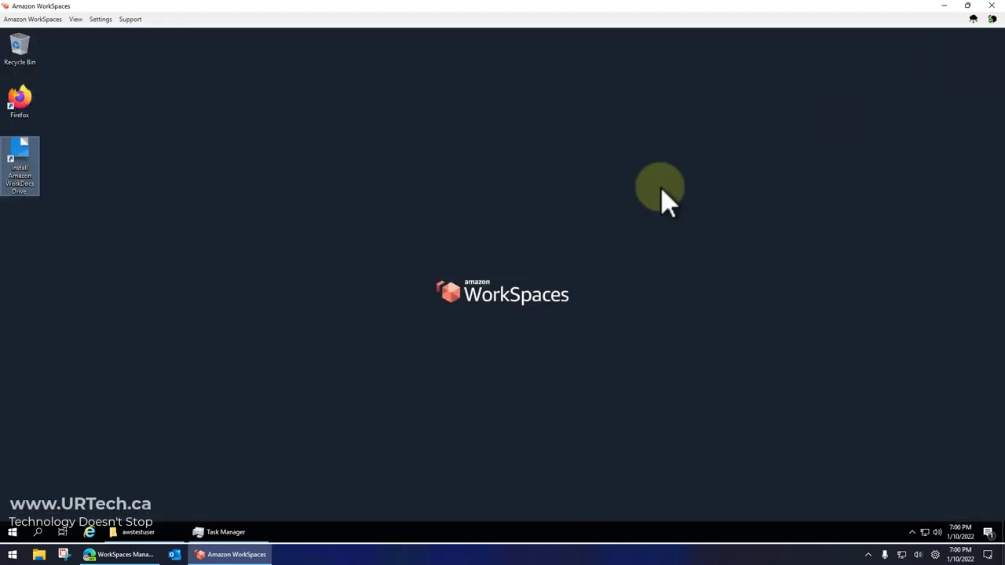
Step: Sign in to OneDrive from the notification area with the account's e-mail and skip folder backup
{"action": "left_click", "coordinate": [11, 537]}
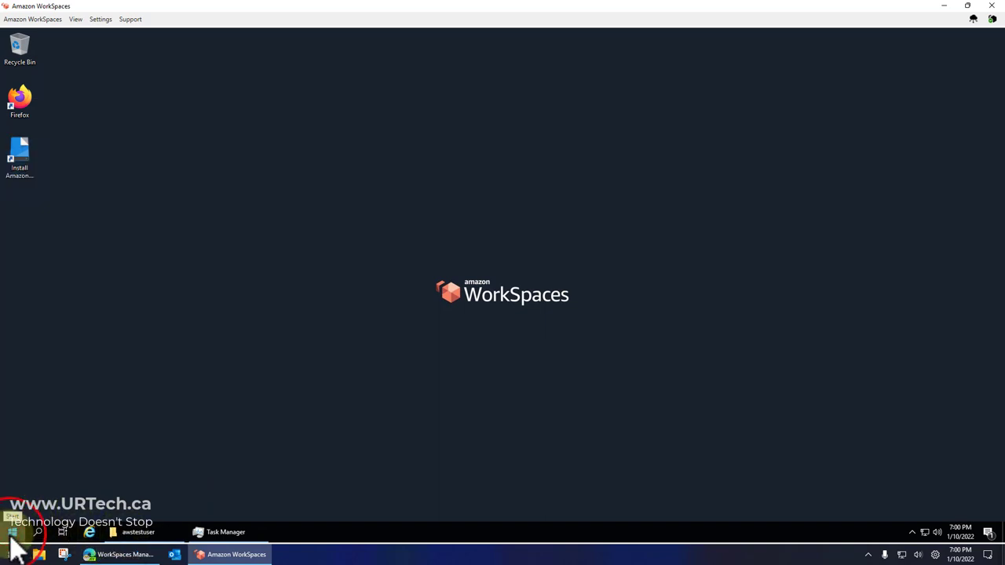
{"action": "left_click", "coordinate": [912, 533]}
{"action": "left_click", "coordinate": [904, 512]}
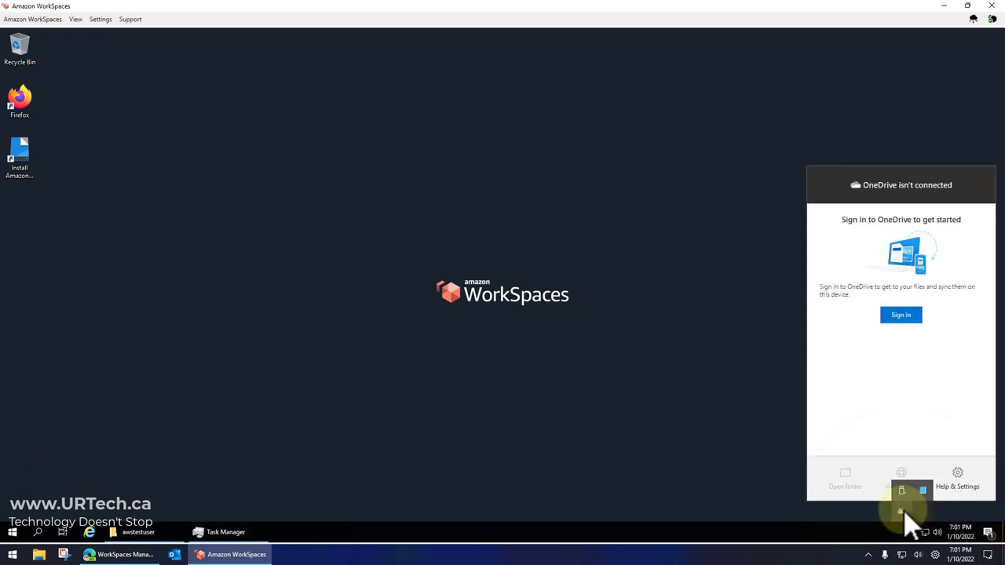
{"action": "left_click", "coordinate": [913, 317]}
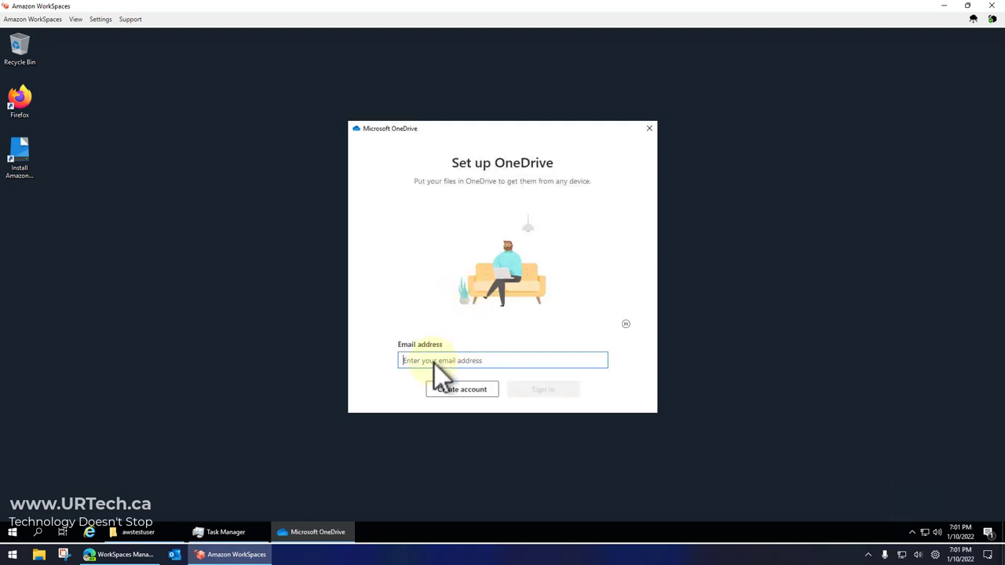
{"action": "left_click", "coordinate": [434, 364]}
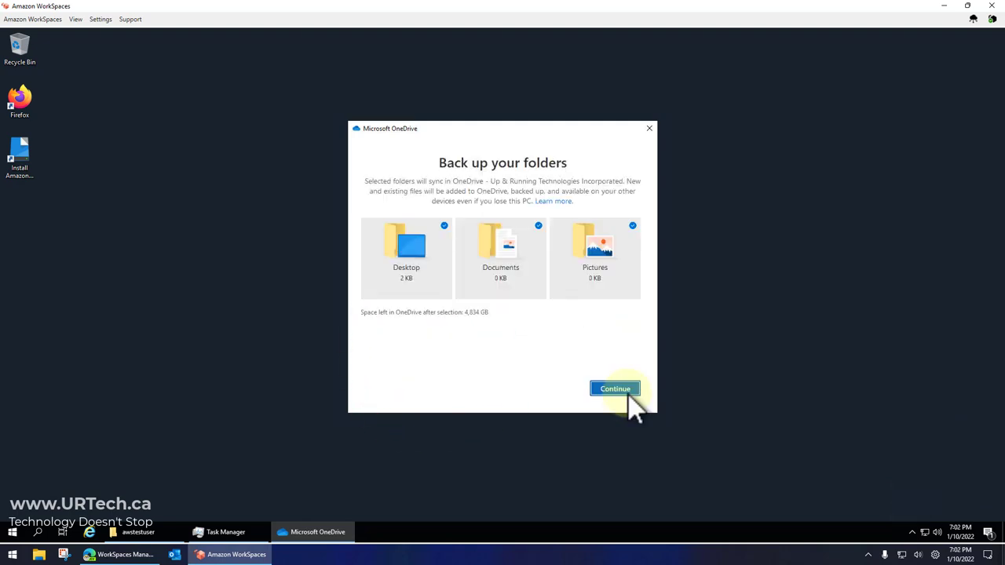
{"action": "left_click", "coordinate": [626, 391]}
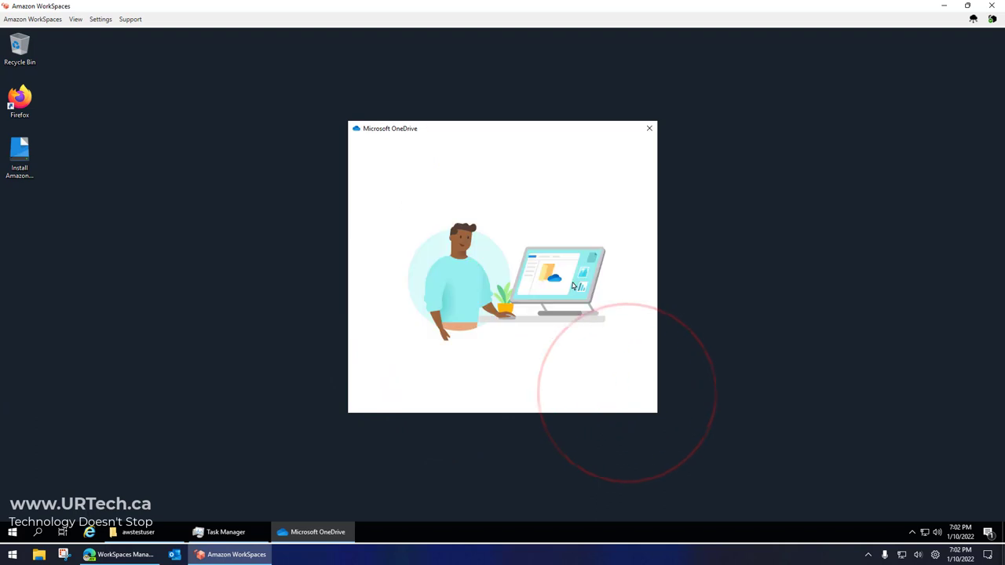
Step: Finish the OneDrive setup pages and open the OneDrive Documents folder
{"action": "left_click", "coordinate": [903, 513]}
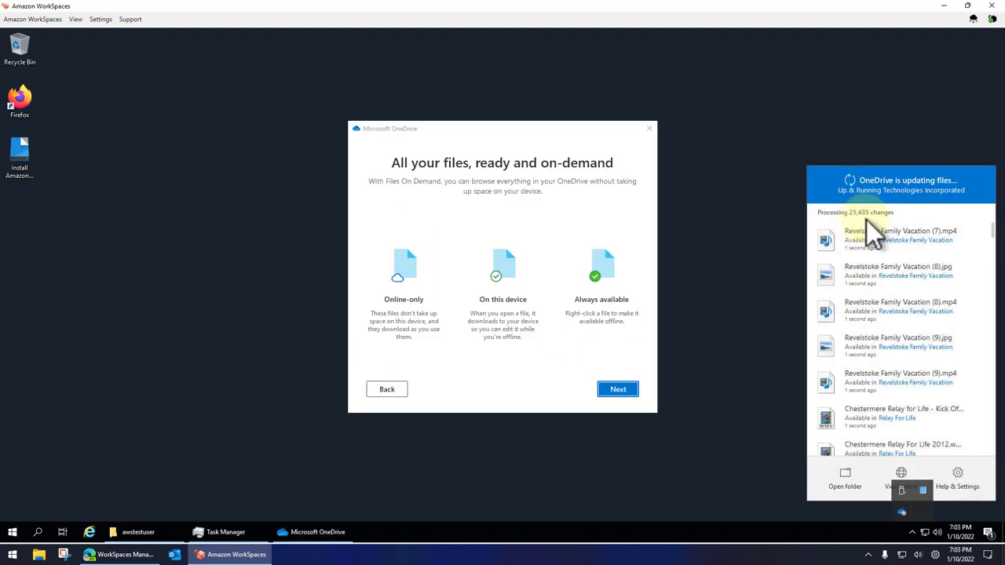
{"action": "left_click", "coordinate": [616, 223]}
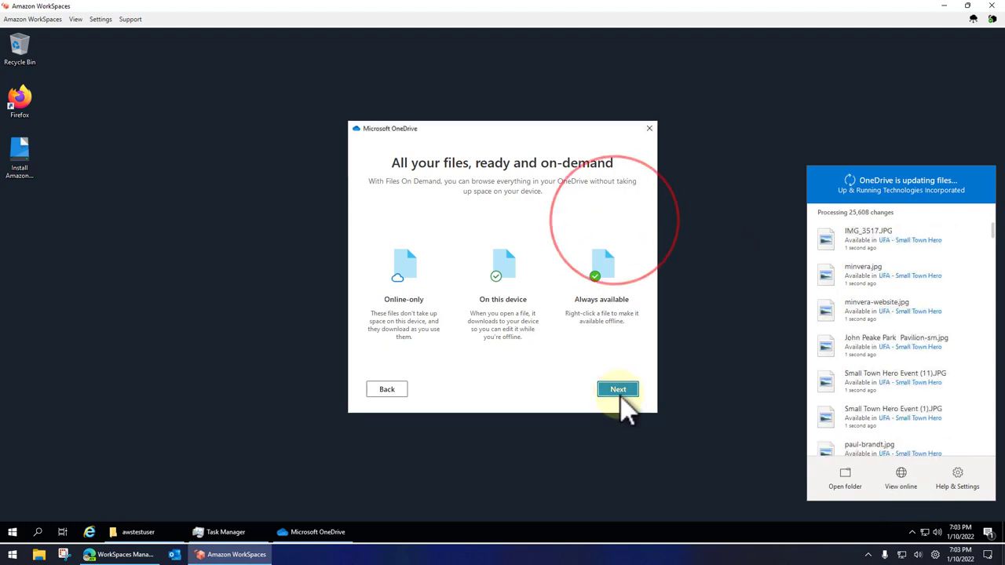
{"action": "left_click", "coordinate": [908, 533]}
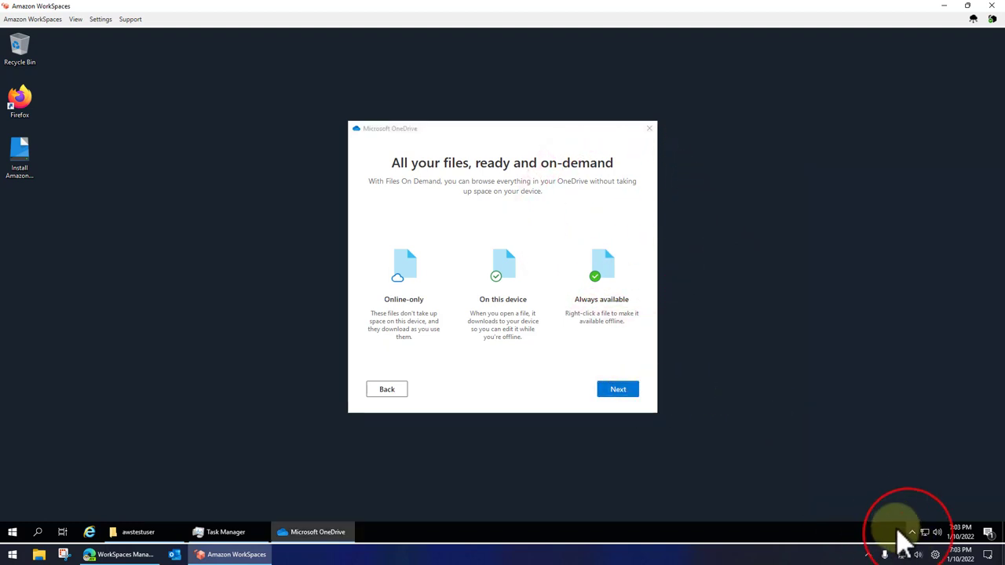
{"action": "left_click", "coordinate": [618, 389]}
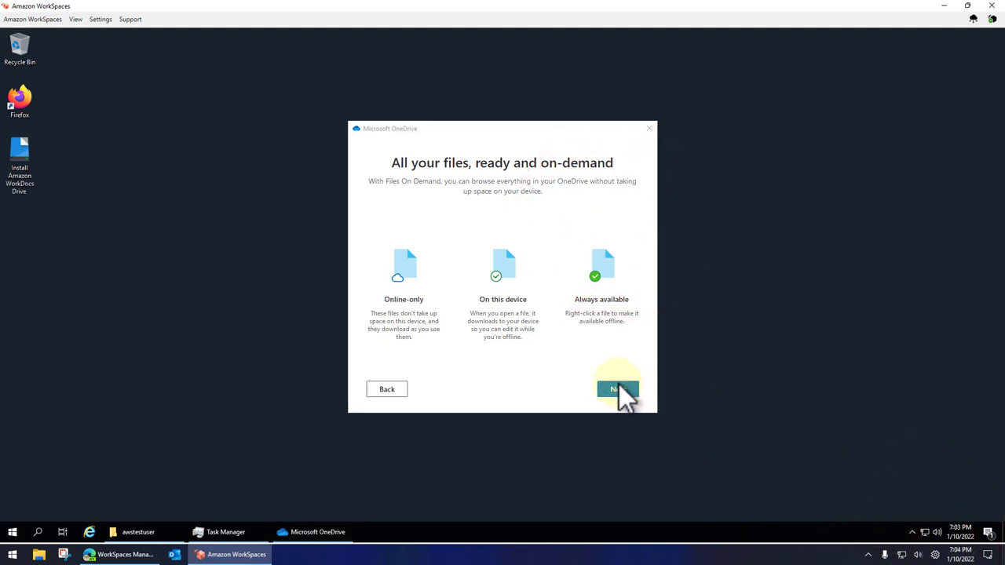
{"action": "left_click", "coordinate": [619, 390]}
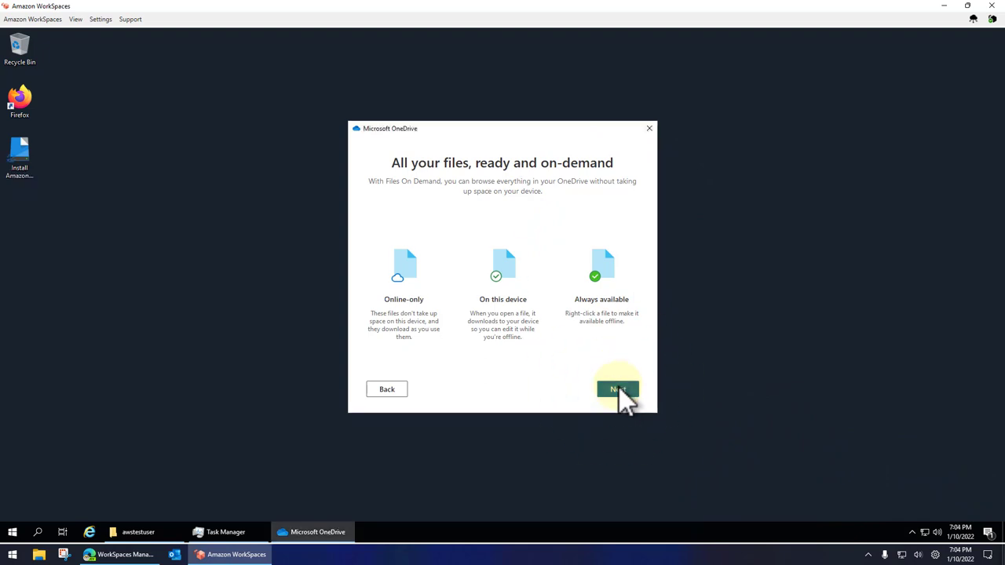
{"action": "left_click", "coordinate": [620, 396]}
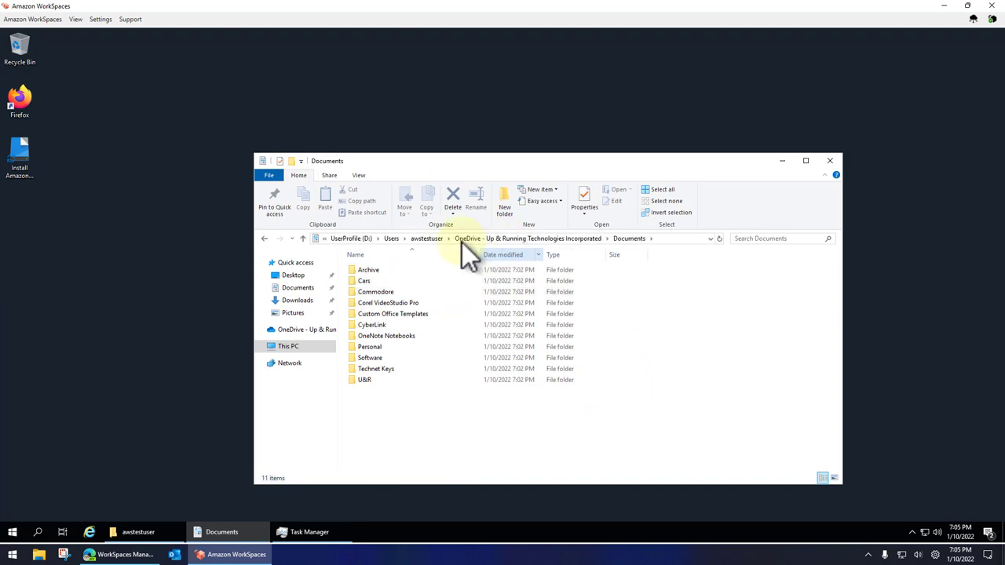
Step: Try changing the compute type to PowerPro, cancel to keep Standard, and reopen client settings
{"action": "left_click", "coordinate": [831, 163]}
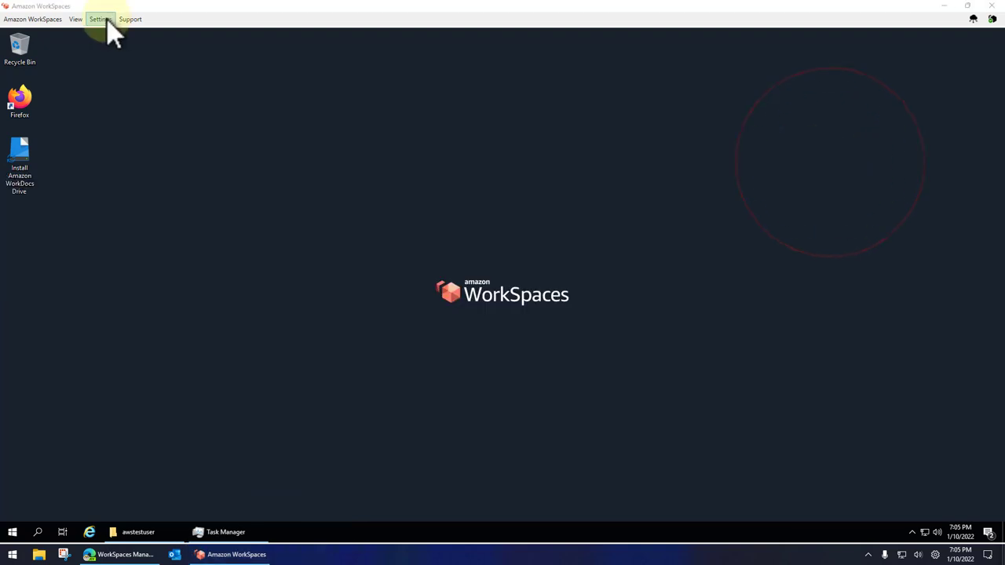
{"action": "left_click", "coordinate": [106, 20]}
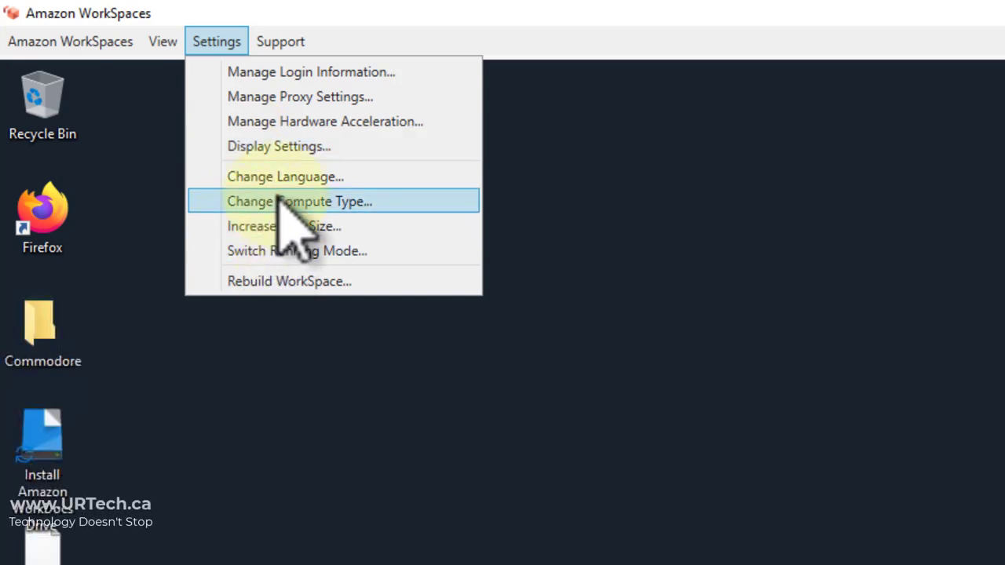
{"action": "left_click", "coordinate": [275, 202]}
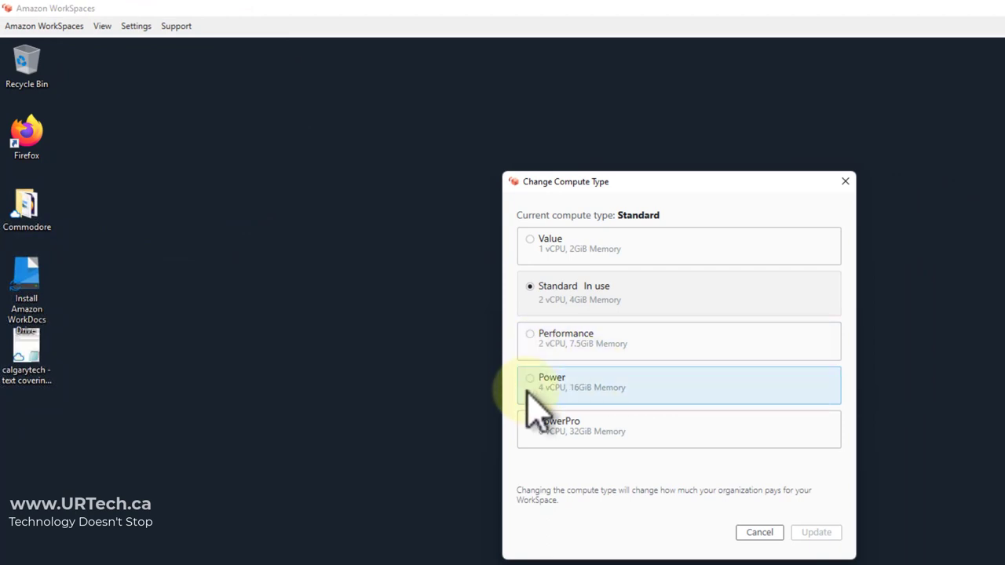
{"action": "left_click", "coordinate": [534, 425]}
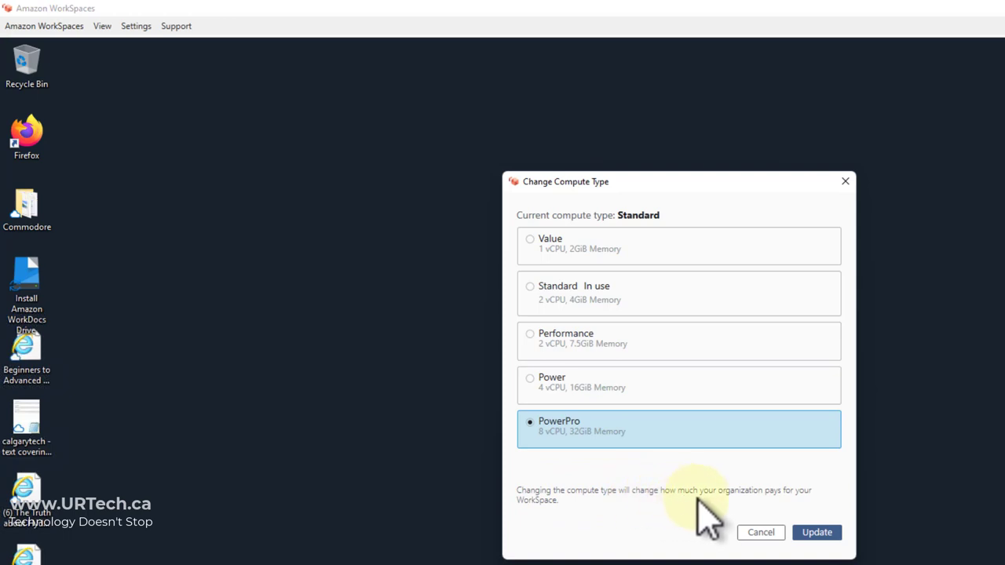
{"action": "left_click", "coordinate": [763, 532]}
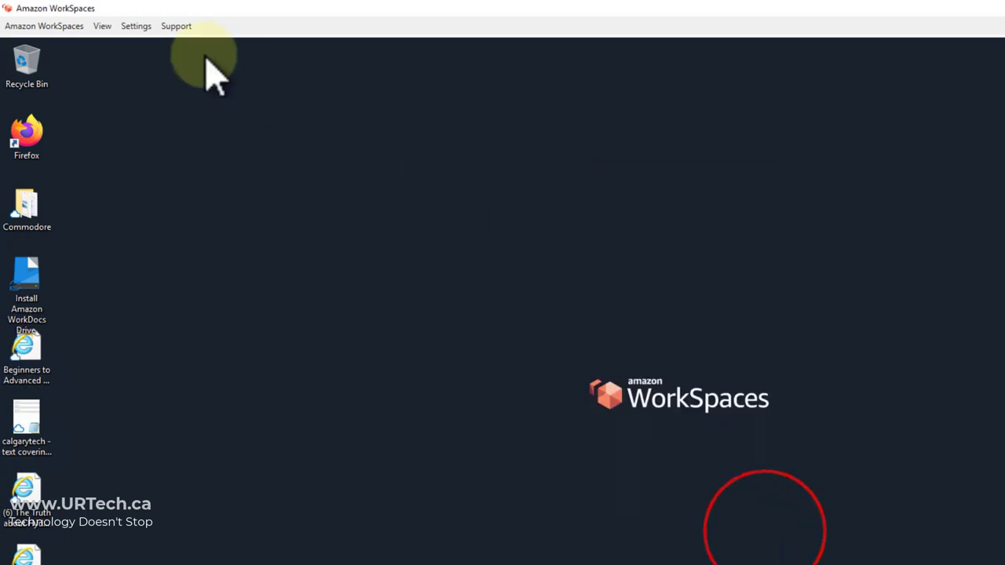
{"action": "left_click", "coordinate": [132, 27]}
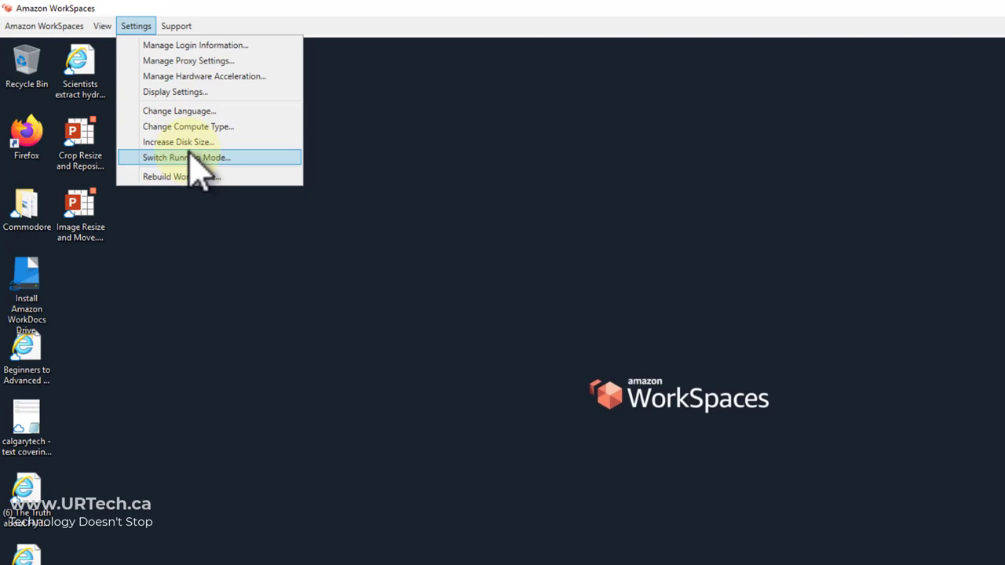
{"action": "left_click", "coordinate": [102, 27]}
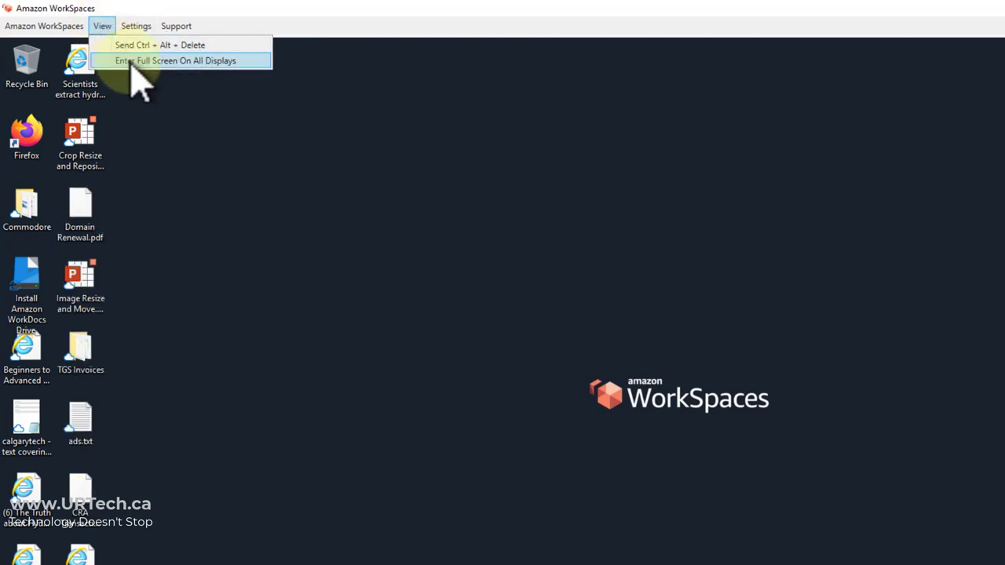
{"action": "left_click", "coordinate": [132, 63]}
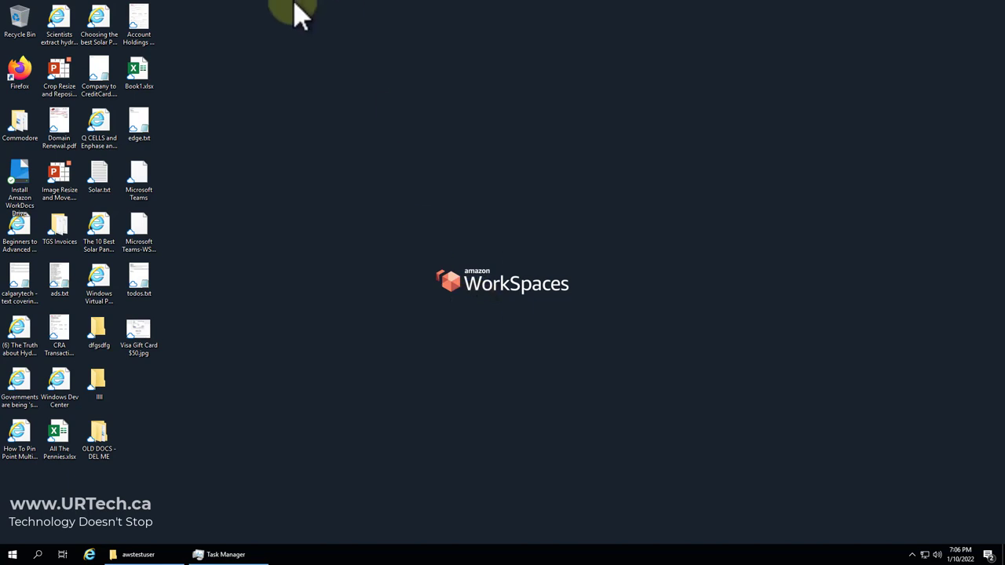
{"action": "mouse_move", "coordinate": [295, 3]}
{"action": "left_click", "coordinate": [76, 7]}
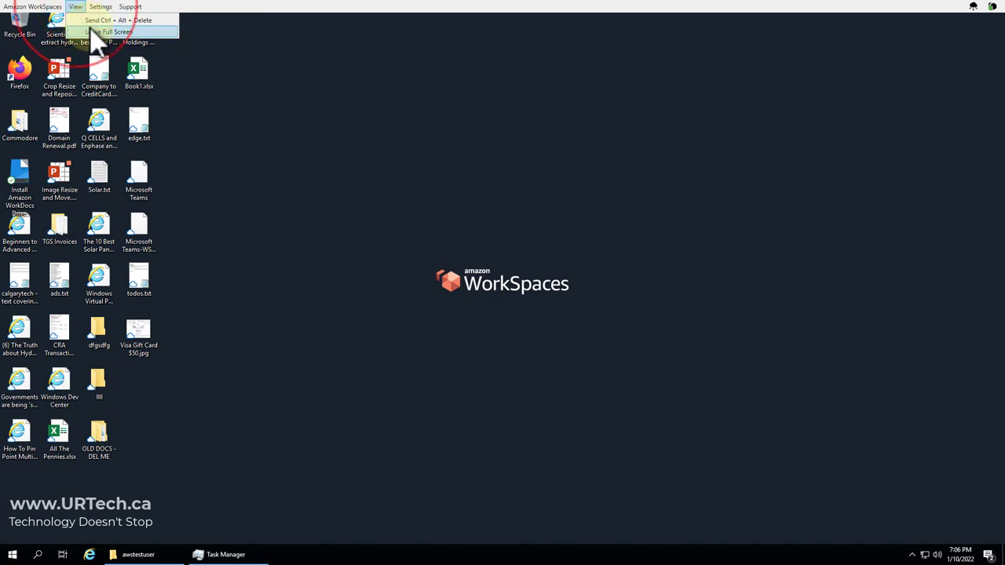
{"action": "left_click", "coordinate": [94, 32]}
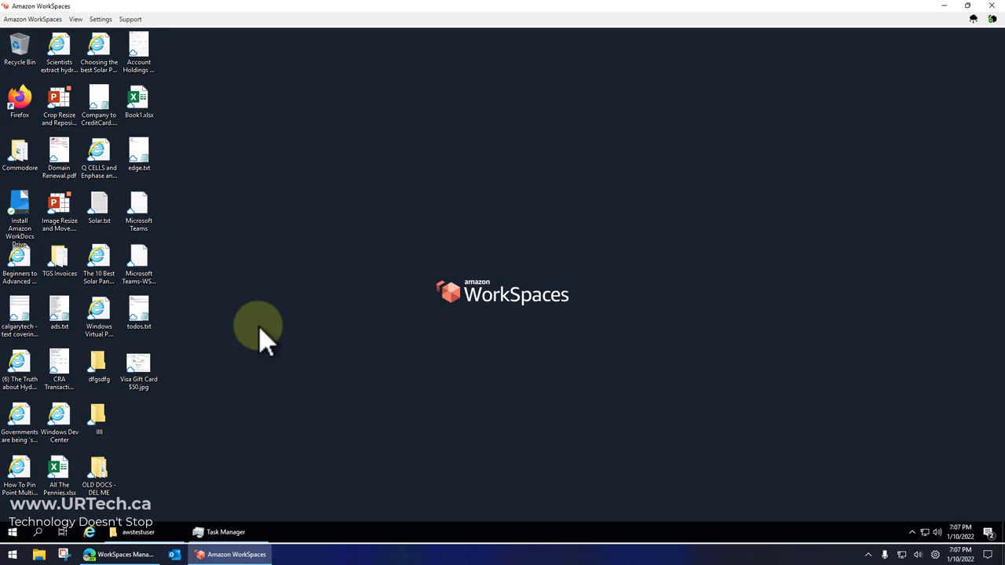
Step: Launch Word on the WorkSpace, keep the session running, then close Word
{"action": "left_click", "coordinate": [12, 535]}
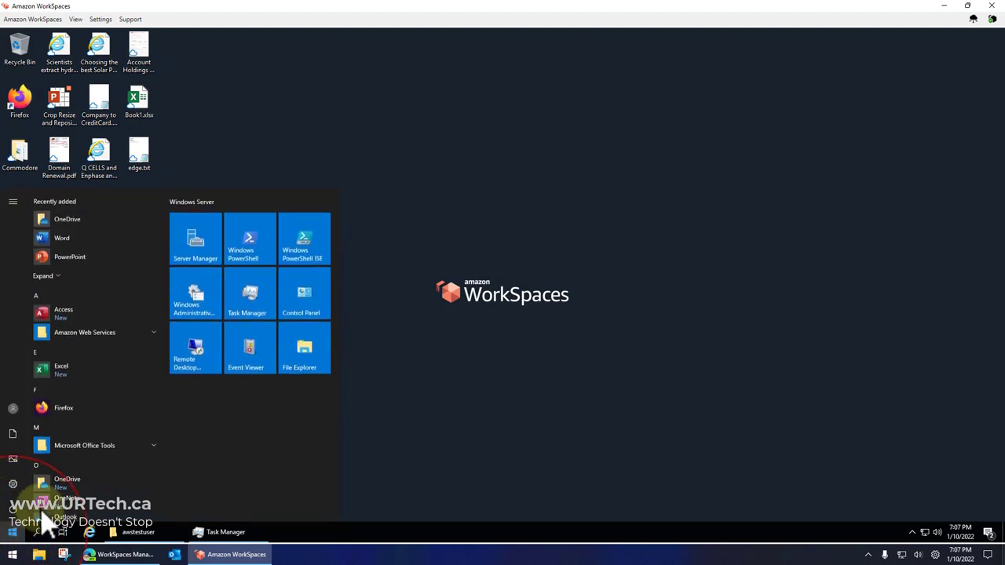
{"action": "left_click", "coordinate": [459, 257]}
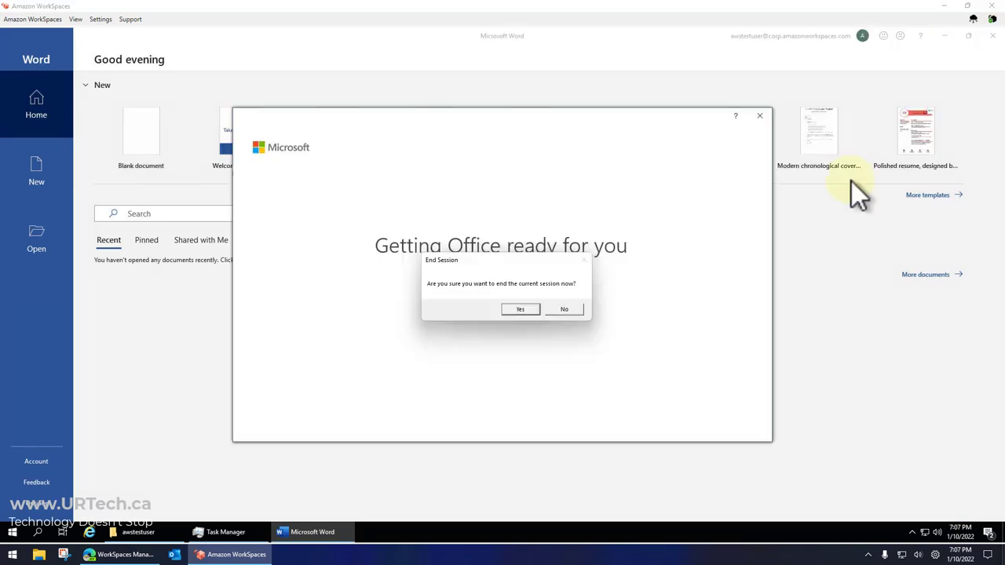
{"action": "left_click", "coordinate": [556, 311]}
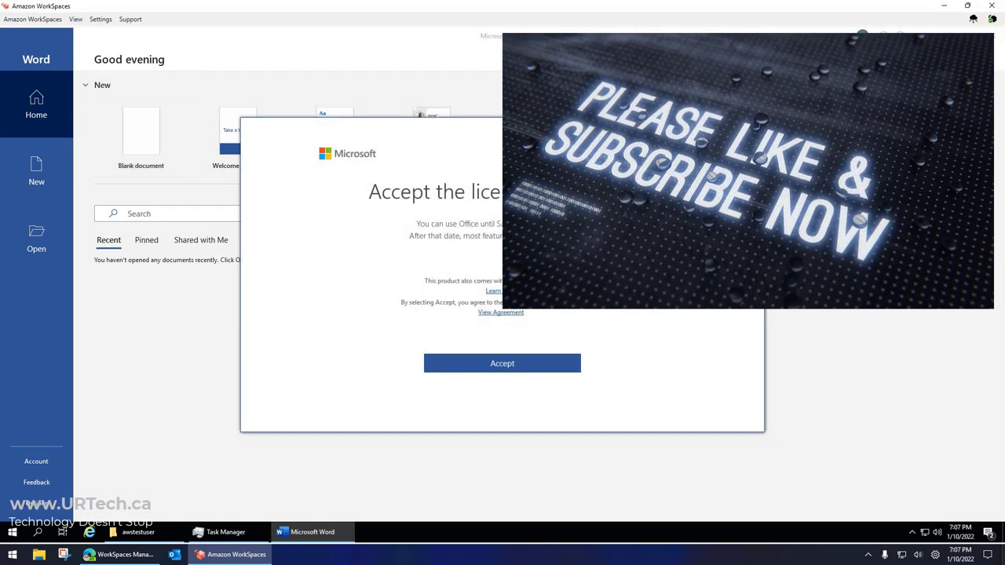
{"action": "left_click", "coordinate": [752, 124]}
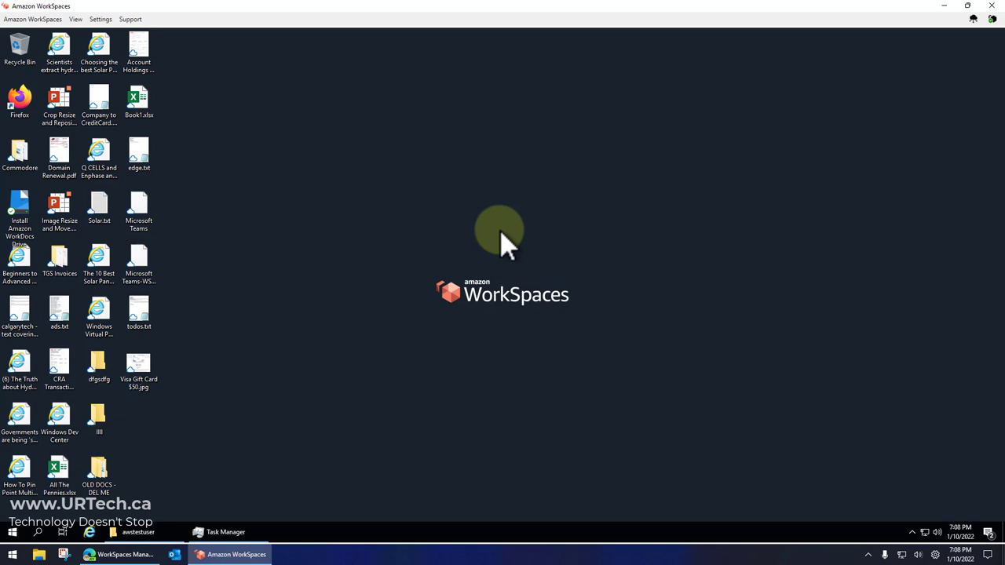
Step: Restart the WorkSpace from the Start right-click menu and switch to the AWS console
{"action": "right_click", "coordinate": [12, 536]}
{"action": "mouse_move", "coordinate": [69, 509]}
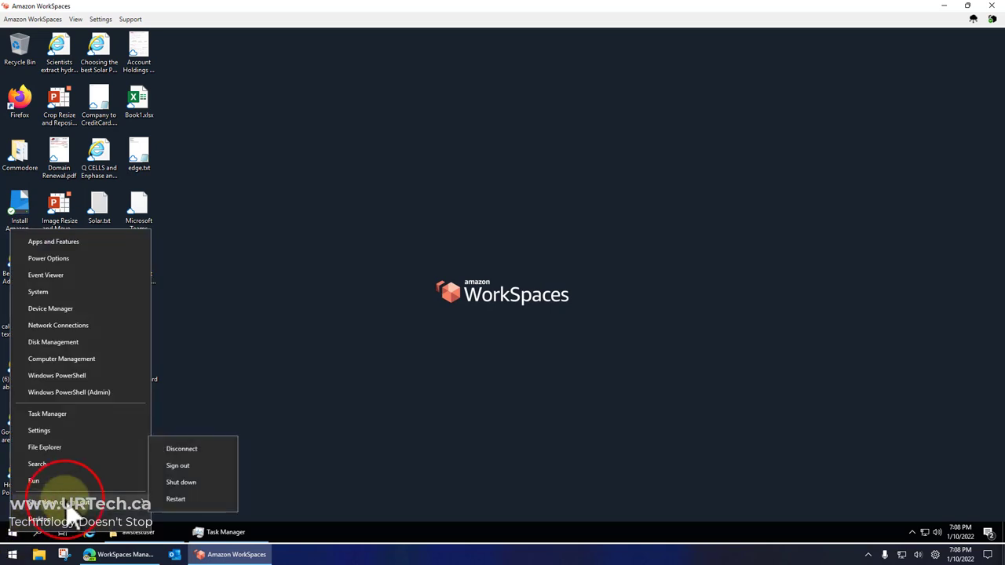
{"action": "left_click", "coordinate": [179, 500]}
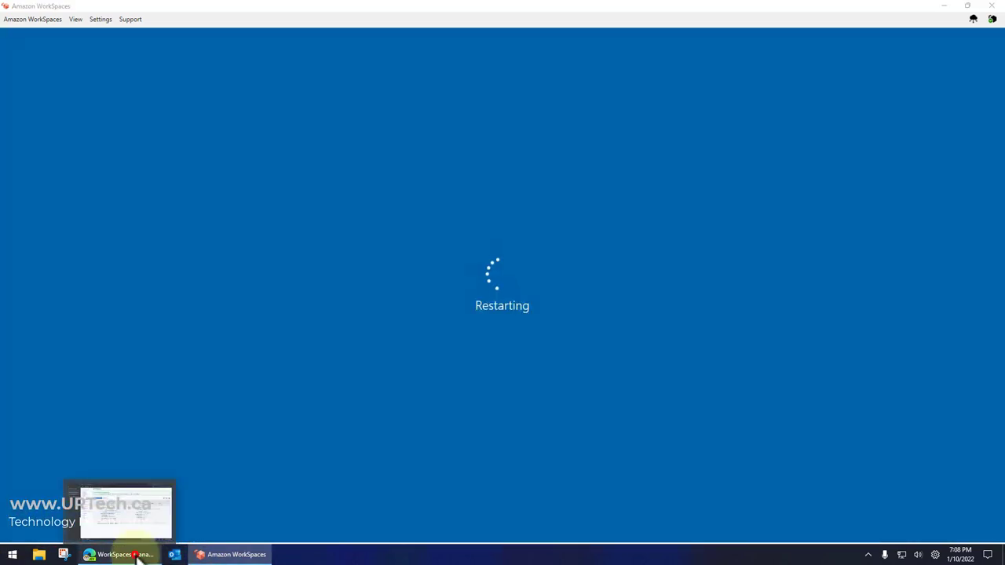
{"action": "left_click", "coordinate": [136, 556]}
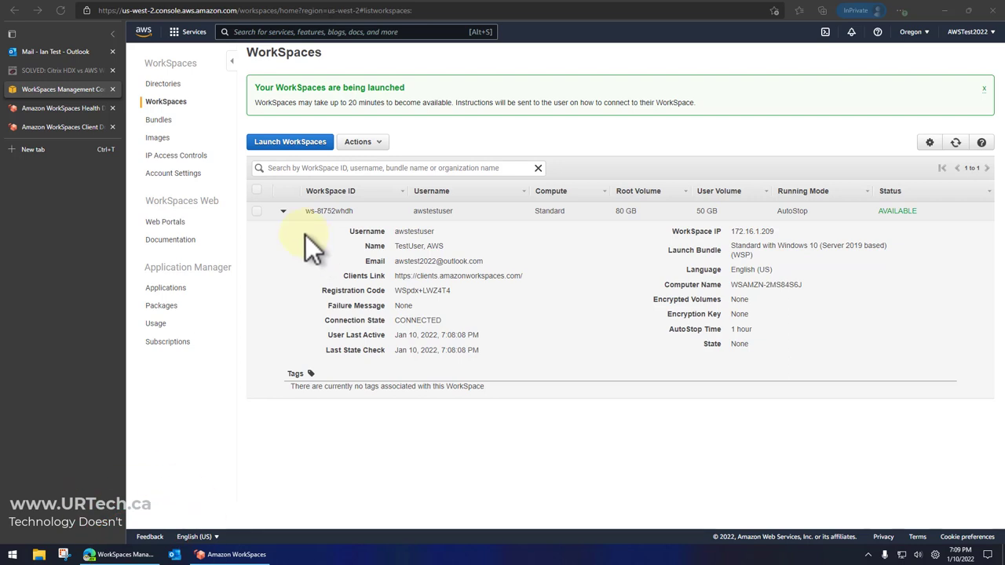
Step: Select the WorkSpace, toggle its details, and open then cancel the user details editor
{"action": "left_click", "coordinate": [271, 214]}
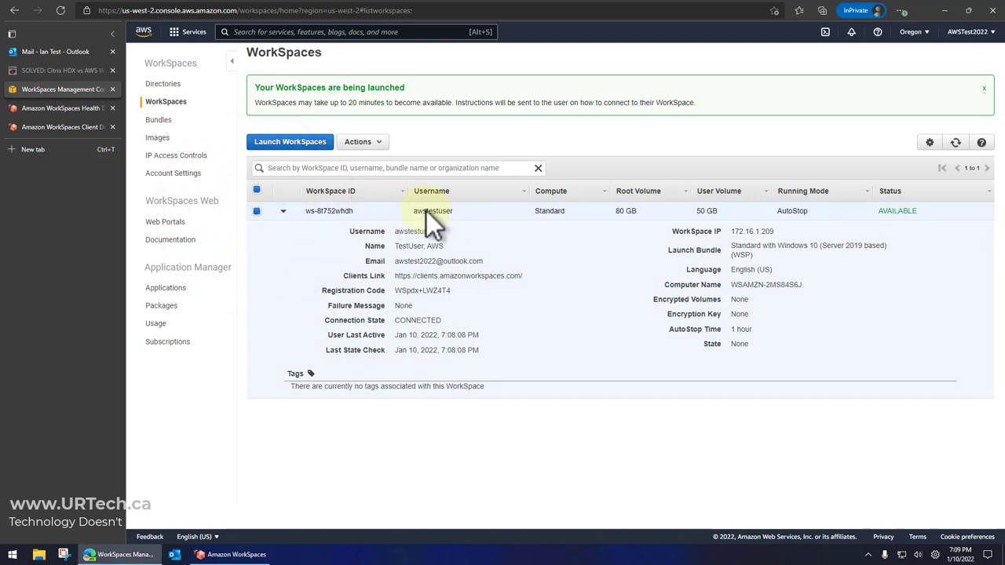
{"action": "left_click", "coordinate": [283, 212]}
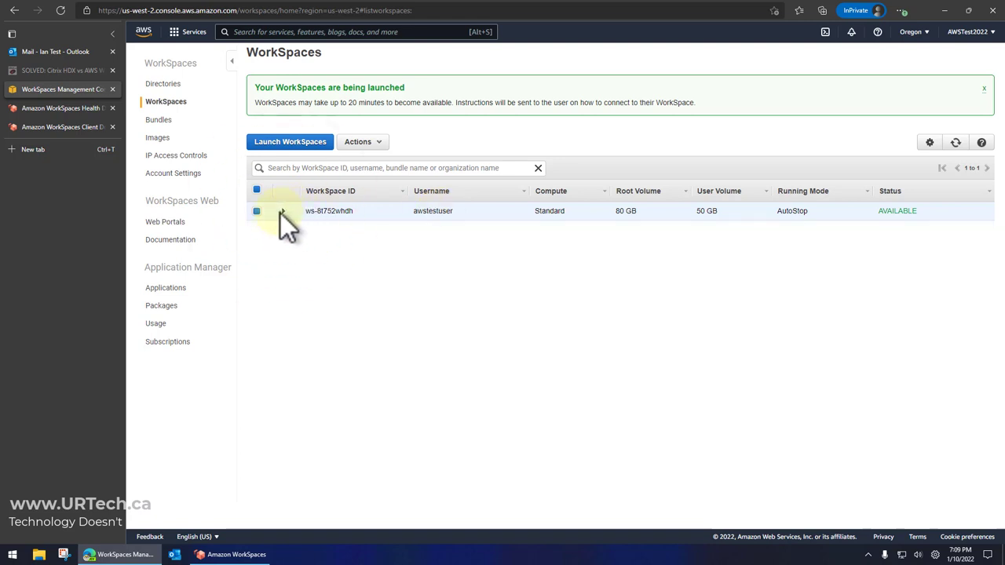
{"action": "left_click", "coordinate": [280, 212]}
{"action": "left_click", "coordinate": [377, 144]}
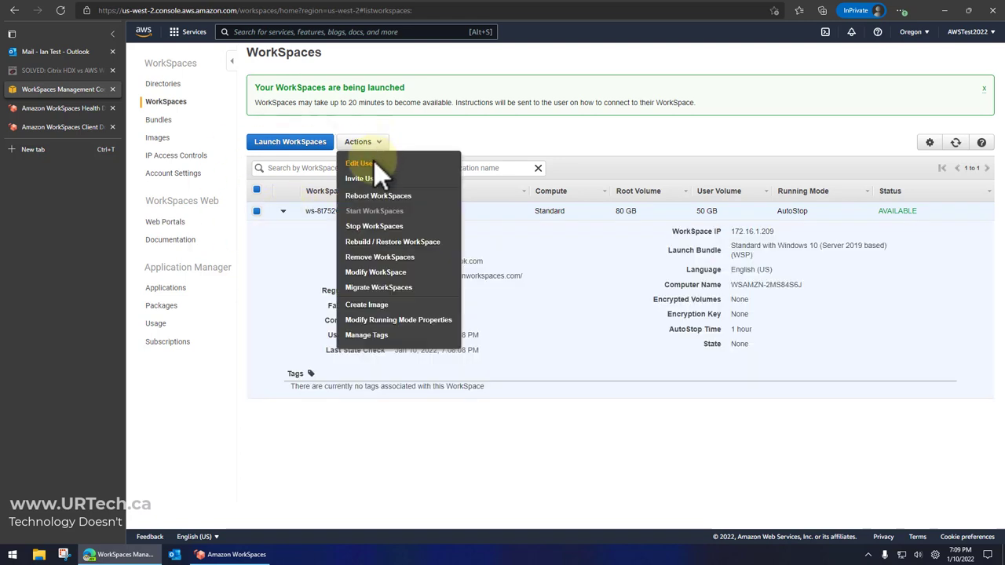
{"action": "left_click", "coordinate": [373, 162]}
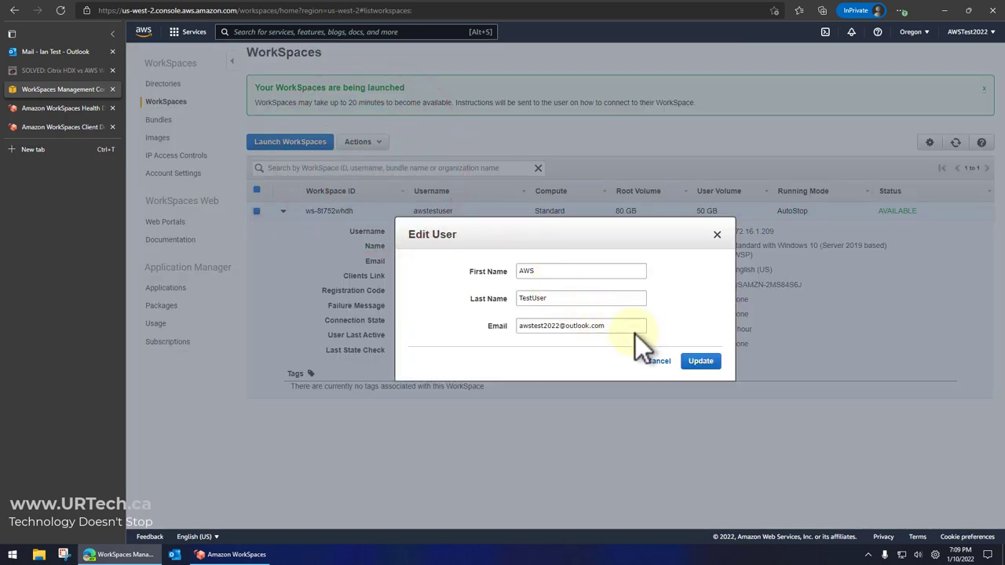
{"action": "left_click", "coordinate": [661, 360]}
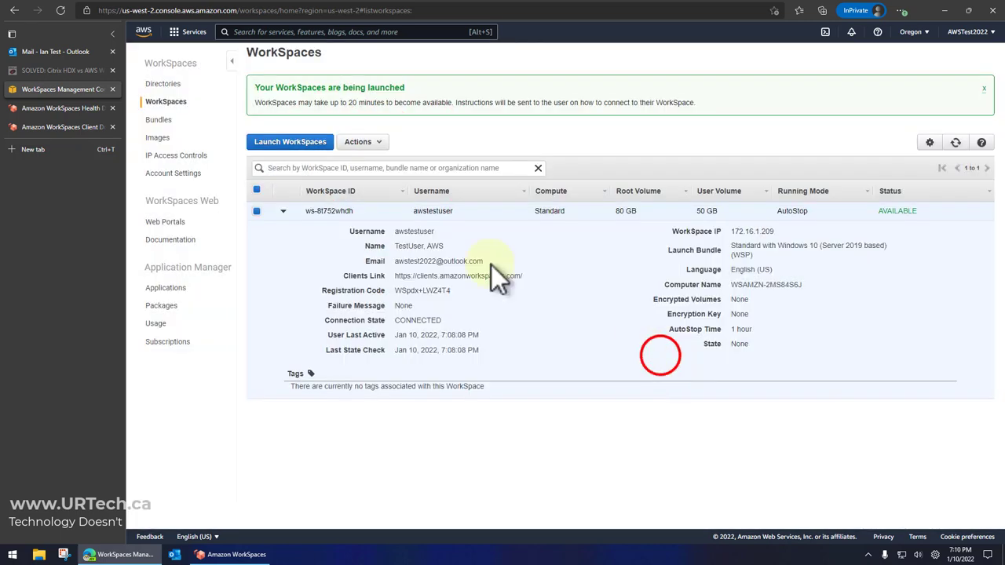
Step: Review Modify WorkSpaces compute type and state options, then cancel without changes
{"action": "left_click", "coordinate": [371, 140]}
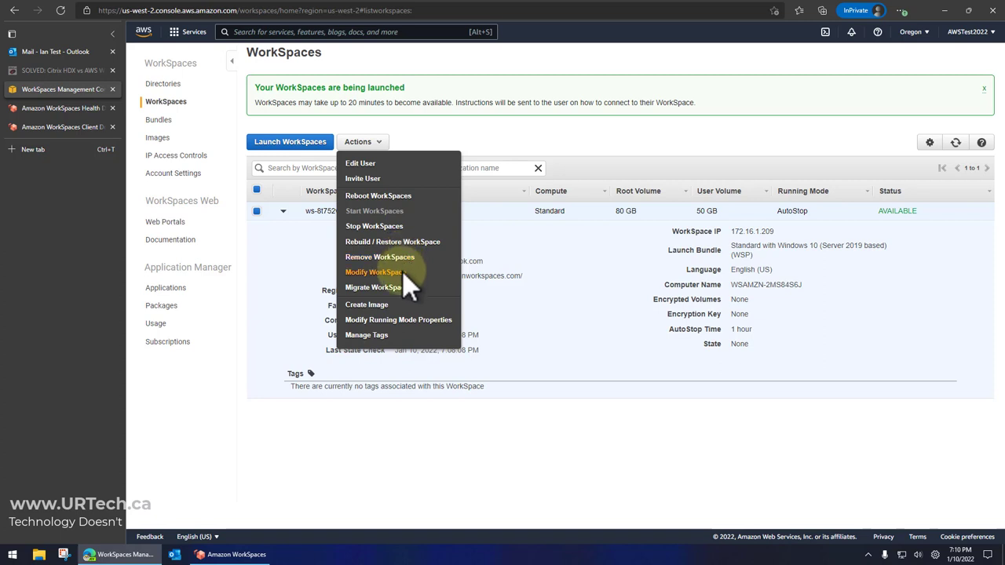
{"action": "left_click", "coordinate": [402, 271]}
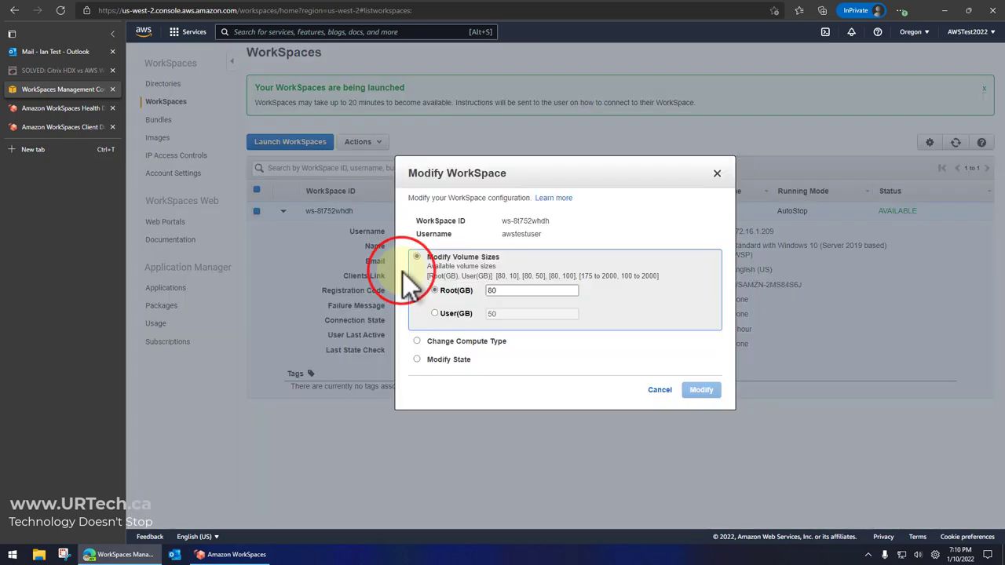
{"action": "left_click", "coordinate": [473, 343]}
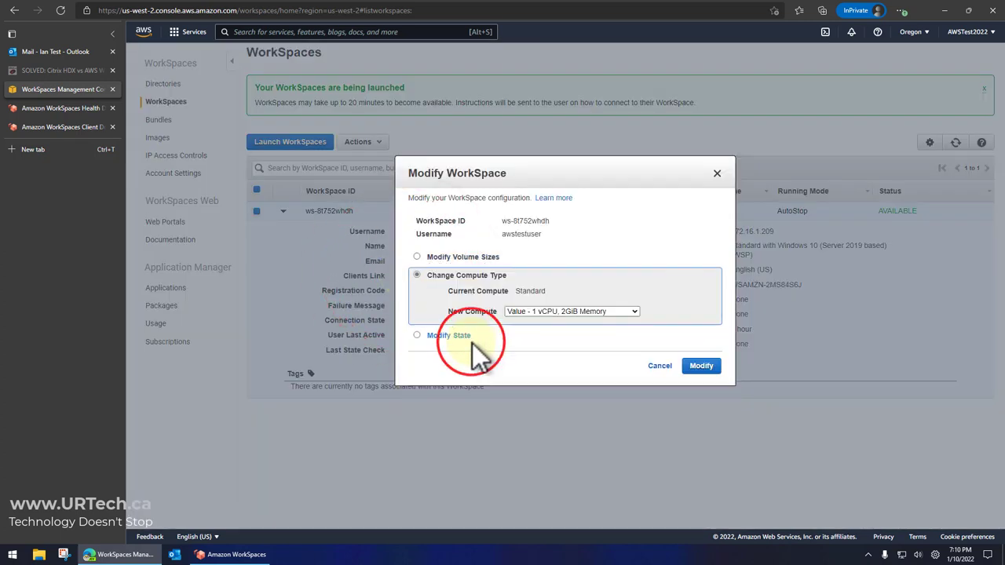
{"action": "left_click", "coordinate": [452, 337]}
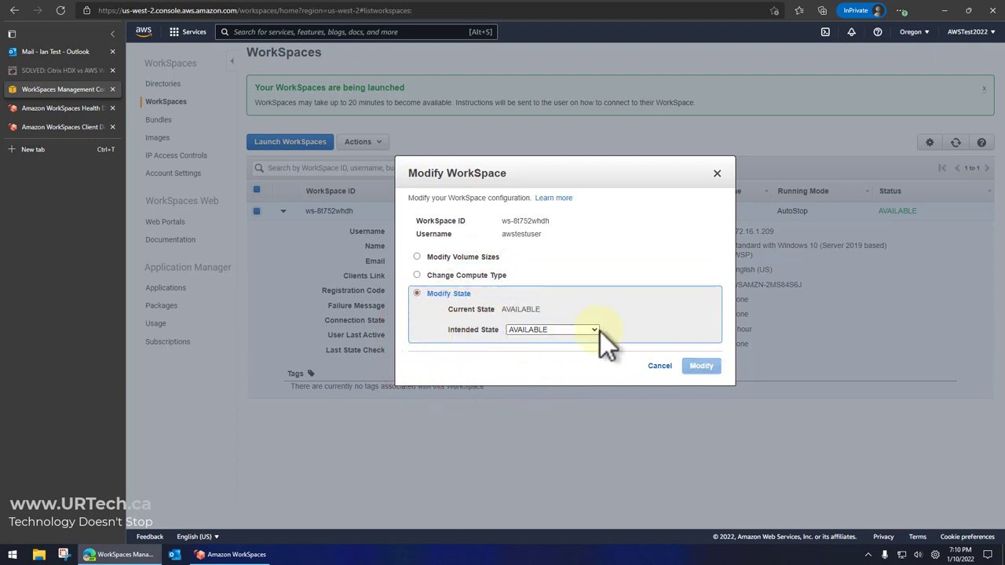
{"action": "left_click", "coordinate": [659, 366]}
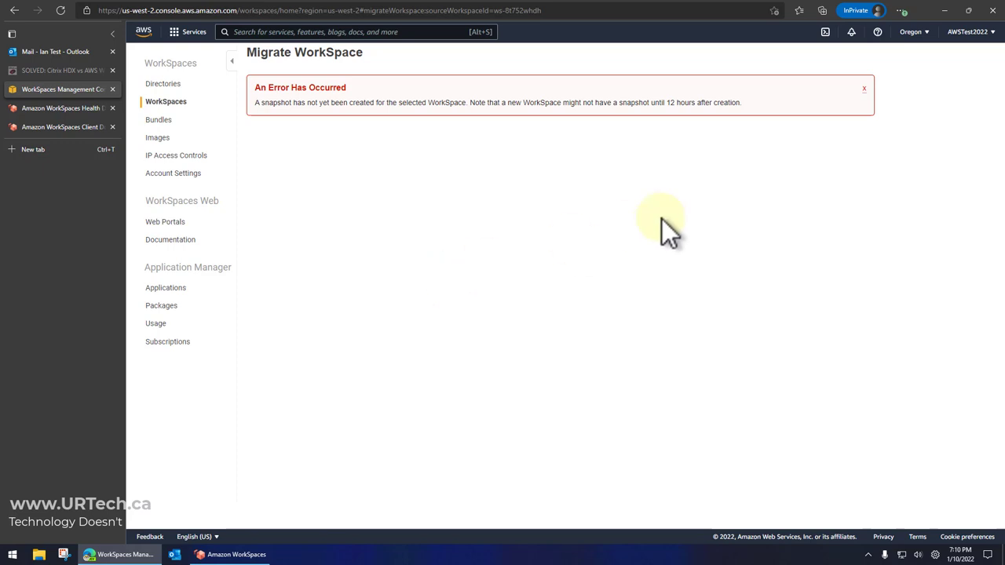
Step: Attempt Migrate WorkSpace, which fails for lack of a snapshot, and return to the list
{"action": "left_click", "coordinate": [318, 110]}
{"action": "left_click", "coordinate": [407, 106]}
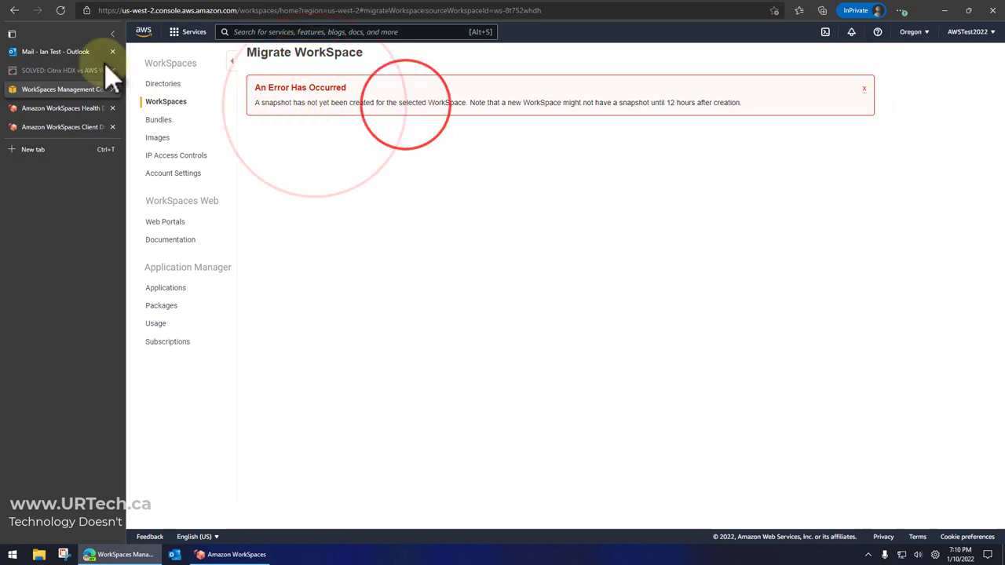
{"action": "left_click", "coordinate": [17, 14]}
Step: Expand the WorkSpace row to read the full launch bundle name, then reselect the WorkSpace
{"action": "left_click", "coordinate": [283, 149]}
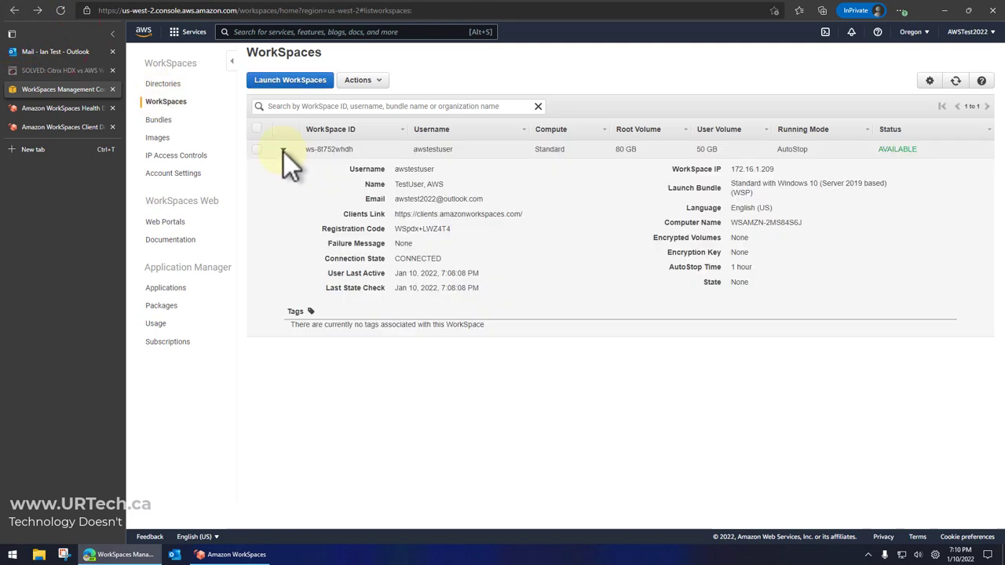
{"action": "triple_click", "coordinate": [731, 192]}
{"action": "left_click", "coordinate": [743, 200]}
{"action": "left_click", "coordinate": [260, 149]}
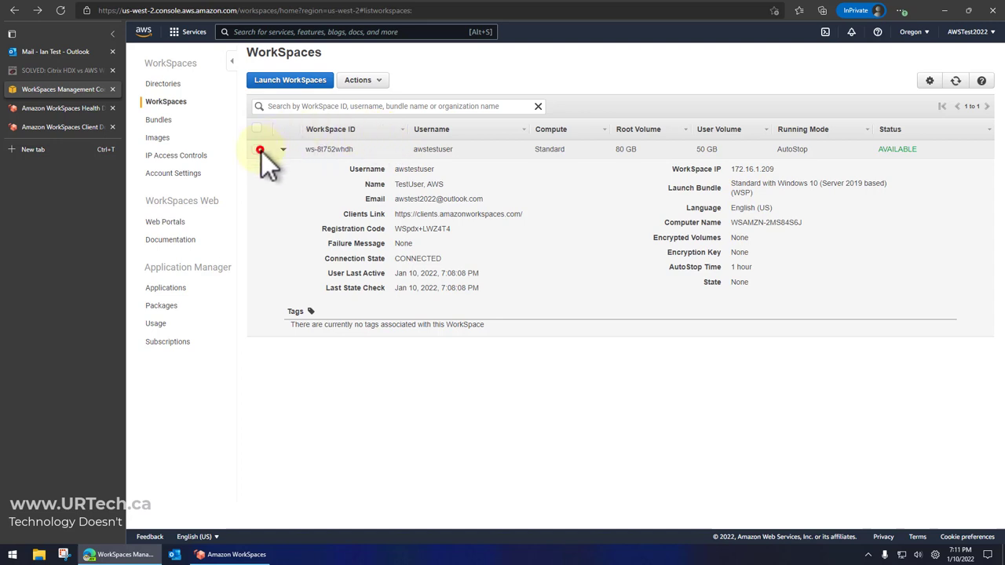
{"action": "left_click", "coordinate": [381, 81]}
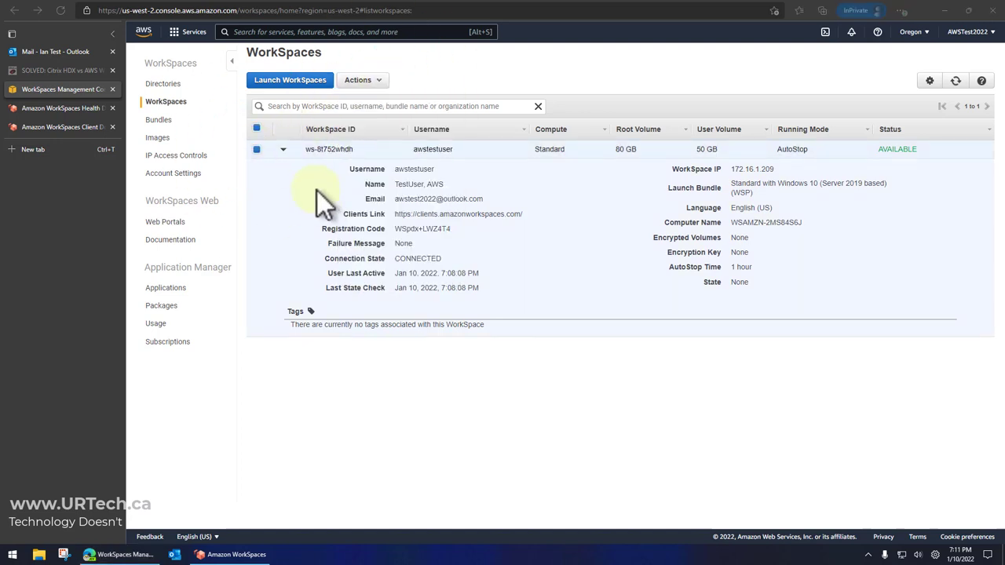
Step: Open Directories and expand corp.amazonworkspaces.com to confirm its directory type is Simple AD
{"action": "left_click", "coordinate": [170, 83]}
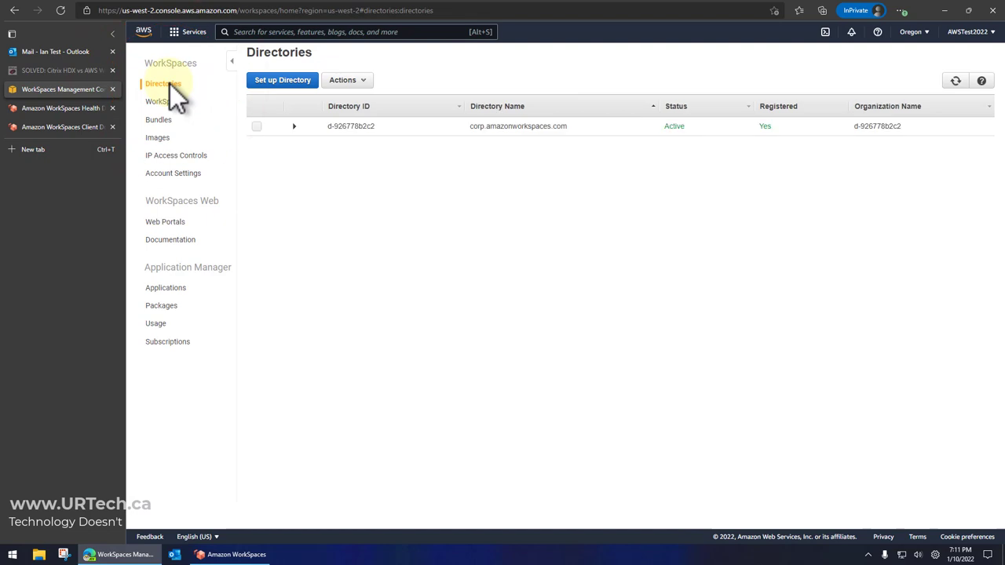
{"action": "left_click", "coordinate": [294, 128]}
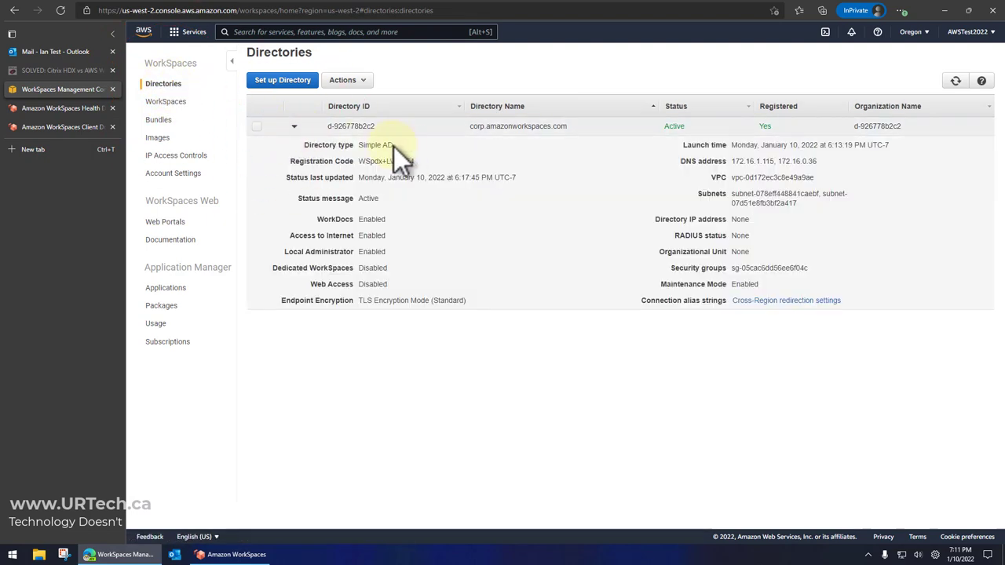
{"action": "left_click_drag", "start_coordinate": [405, 146], "coordinate": [356, 149]}
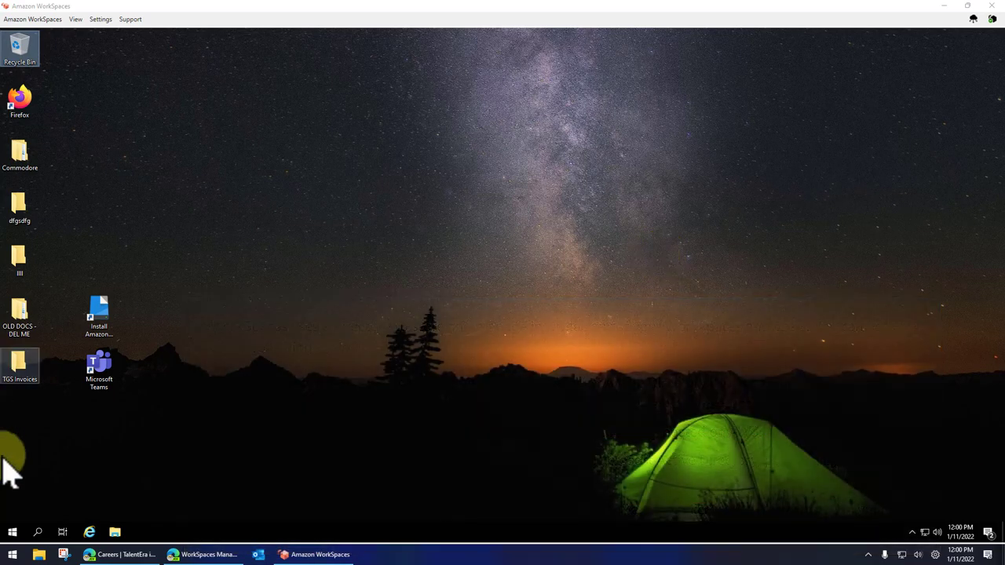
Step: Start Add Roles and Features in Server Manager and advance to Features, keeping the defaults
{"action": "left_click", "coordinate": [216, 476]}
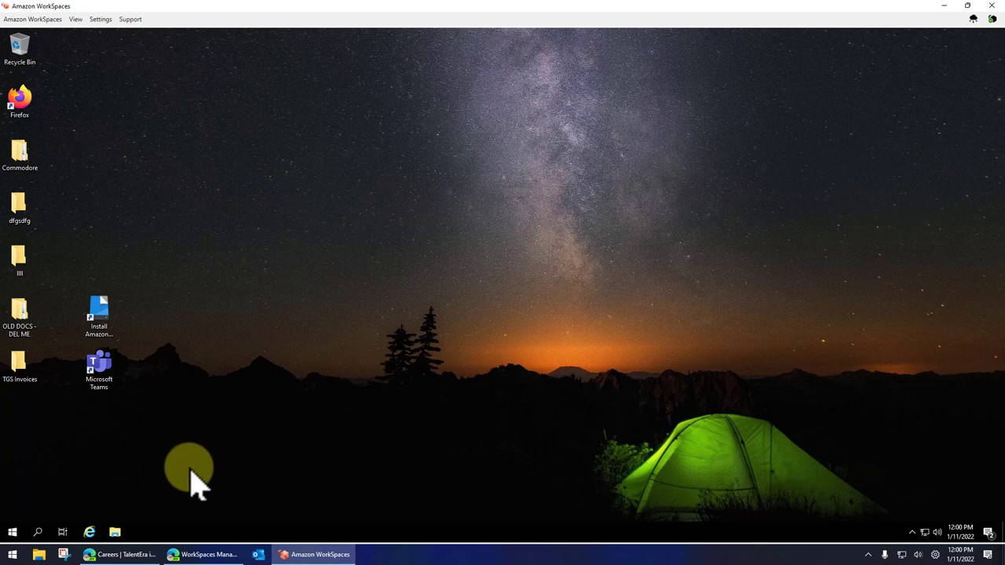
{"action": "left_click", "coordinate": [13, 534]}
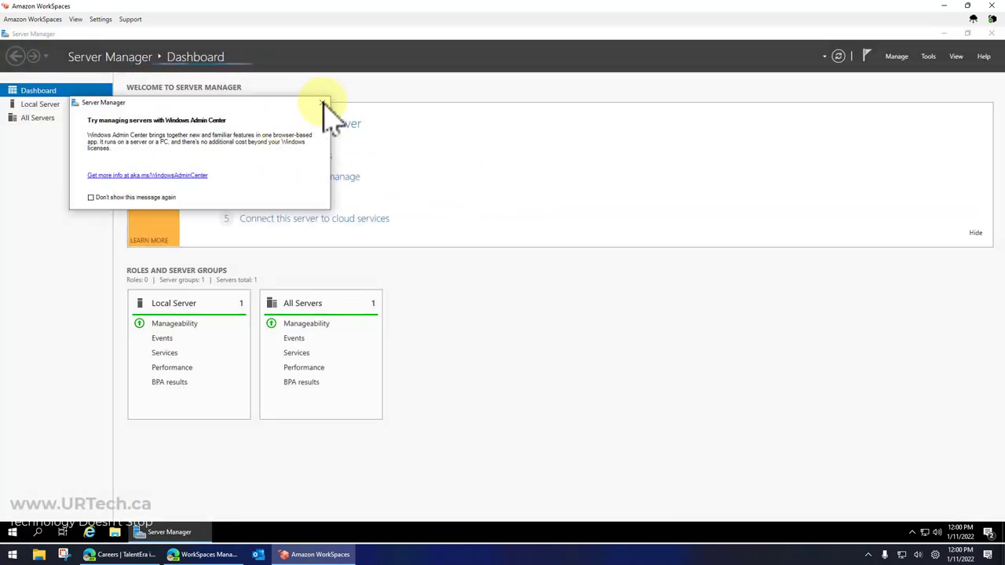
{"action": "left_click", "coordinate": [322, 103]}
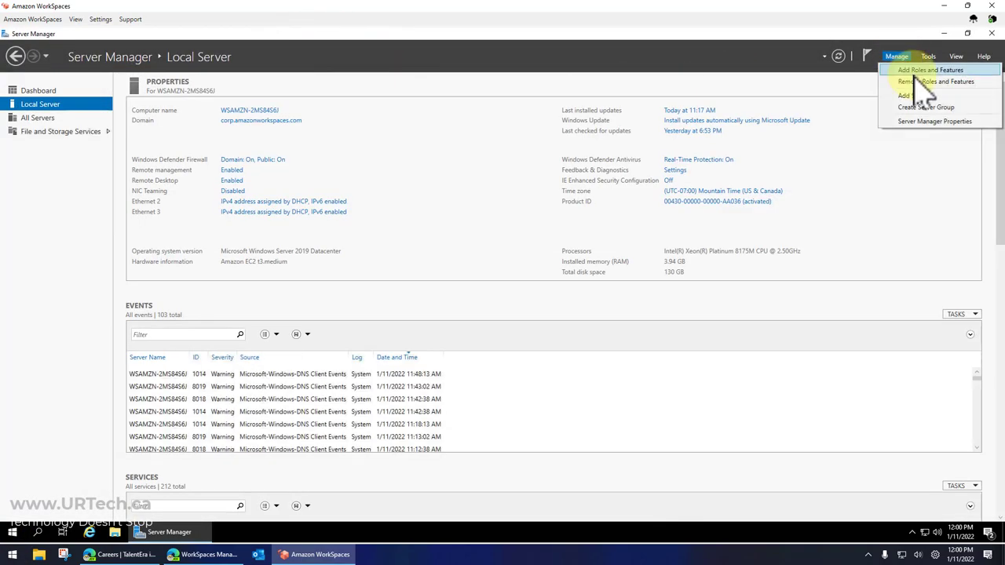
{"action": "left_click", "coordinate": [909, 70]}
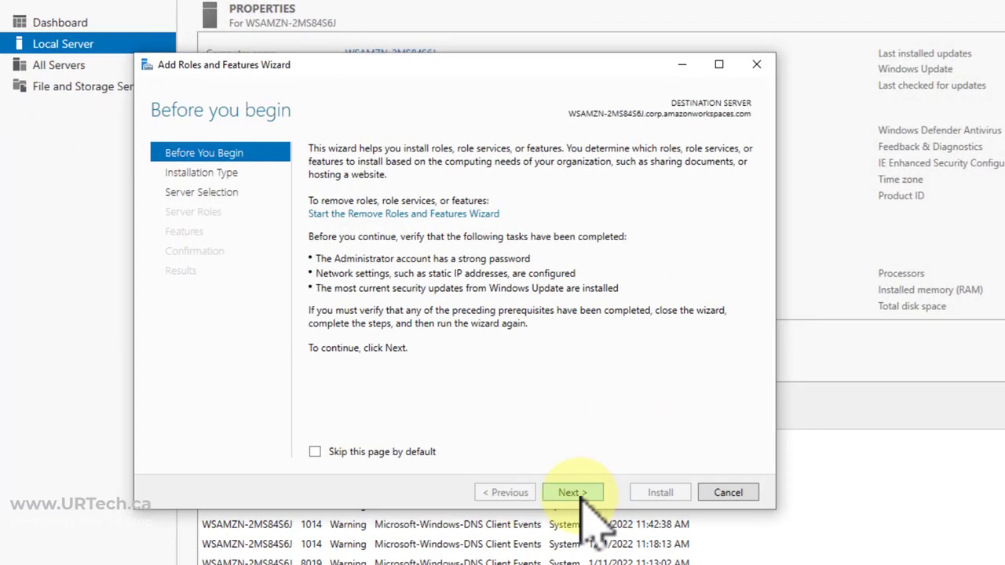
{"action": "left_click", "coordinate": [550, 482]}
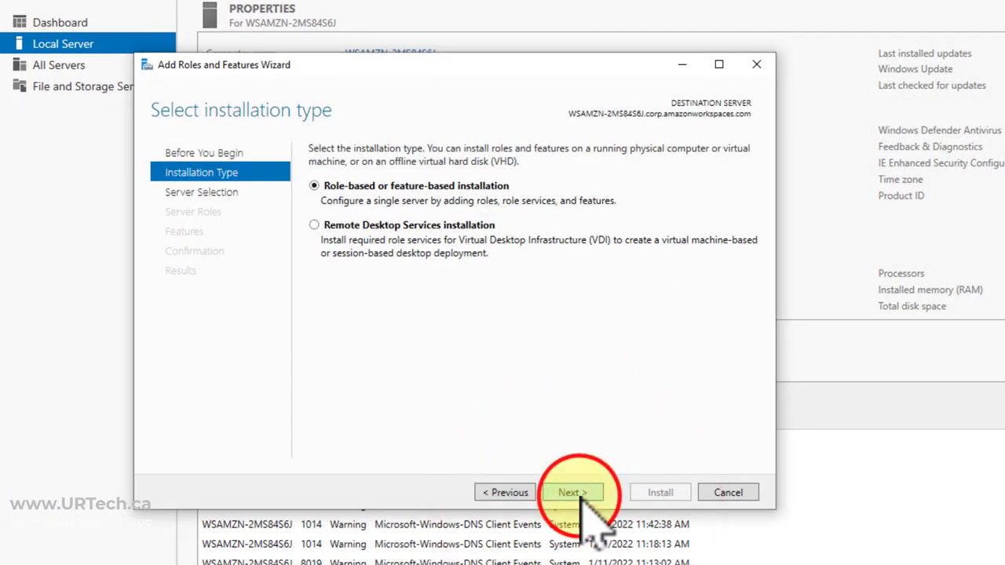
{"action": "left_click", "coordinate": [582, 496]}
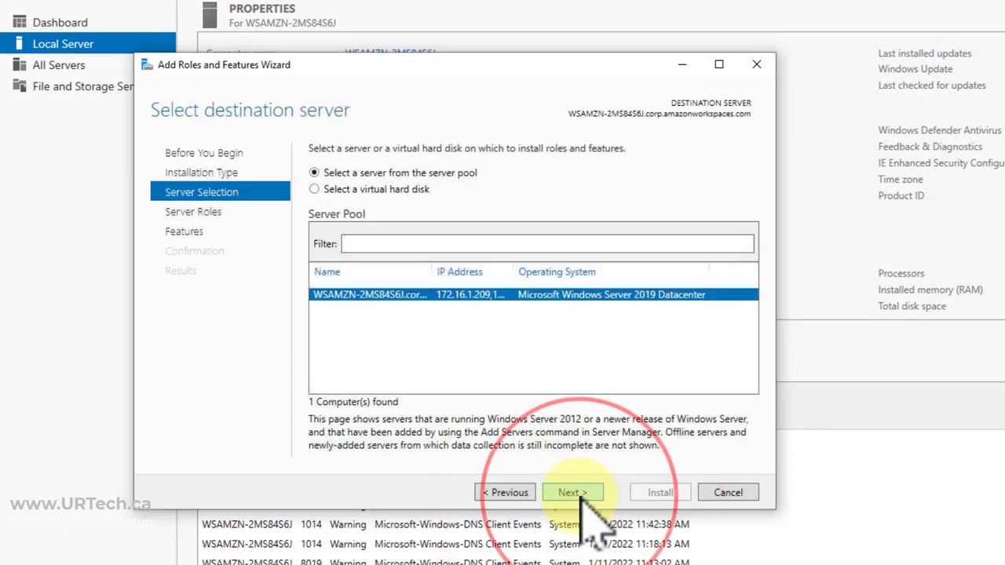
{"action": "left_click", "coordinate": [581, 497]}
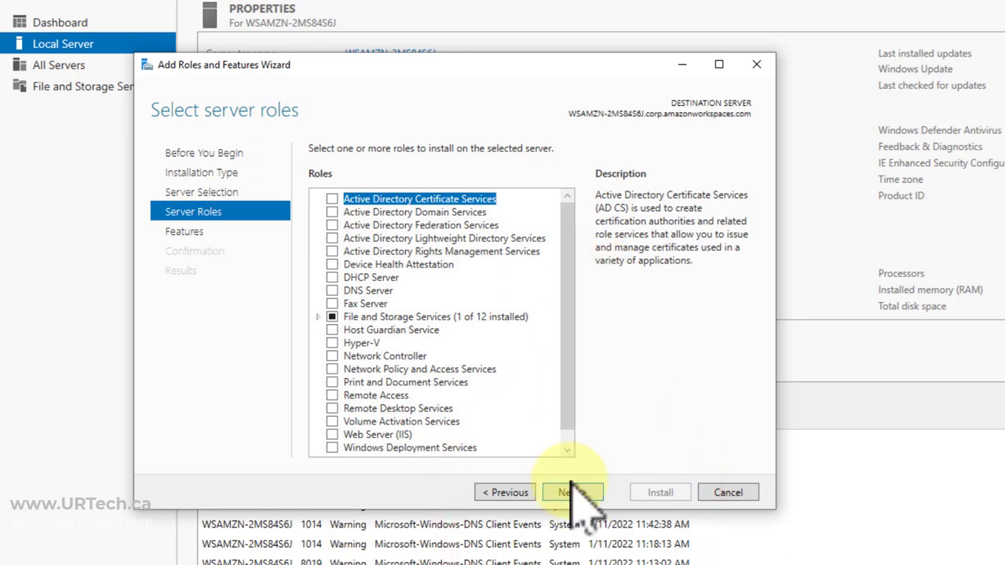
{"action": "left_click", "coordinate": [574, 491]}
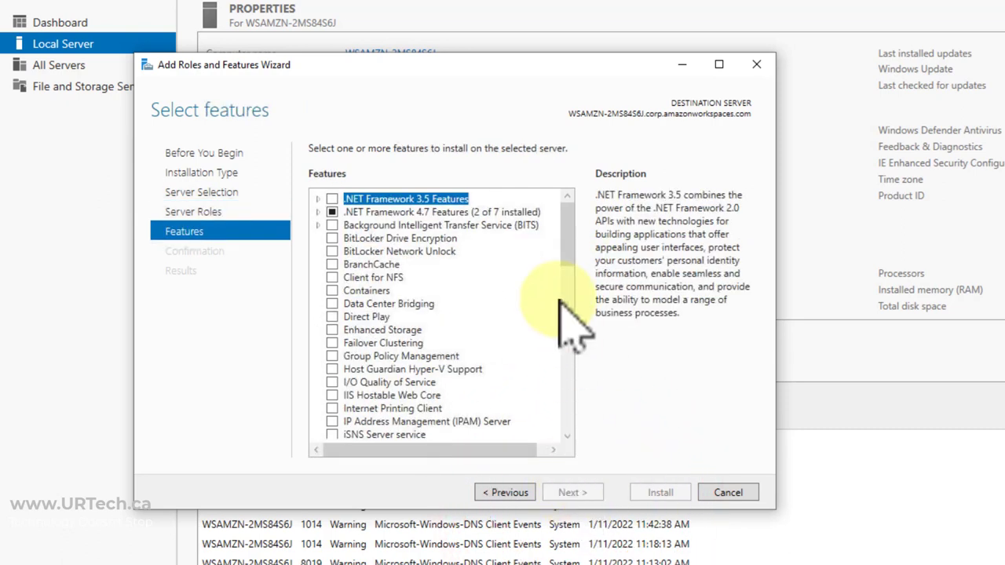
Step: Add Remote Server Administration Tools and its required features, then install them
{"action": "left_click_drag", "start_coordinate": [567, 228], "coordinate": [560, 355]}
{"action": "scroll", "coordinate": [560, 355], "scroll_direction": "down", "scroll_amount": 1}
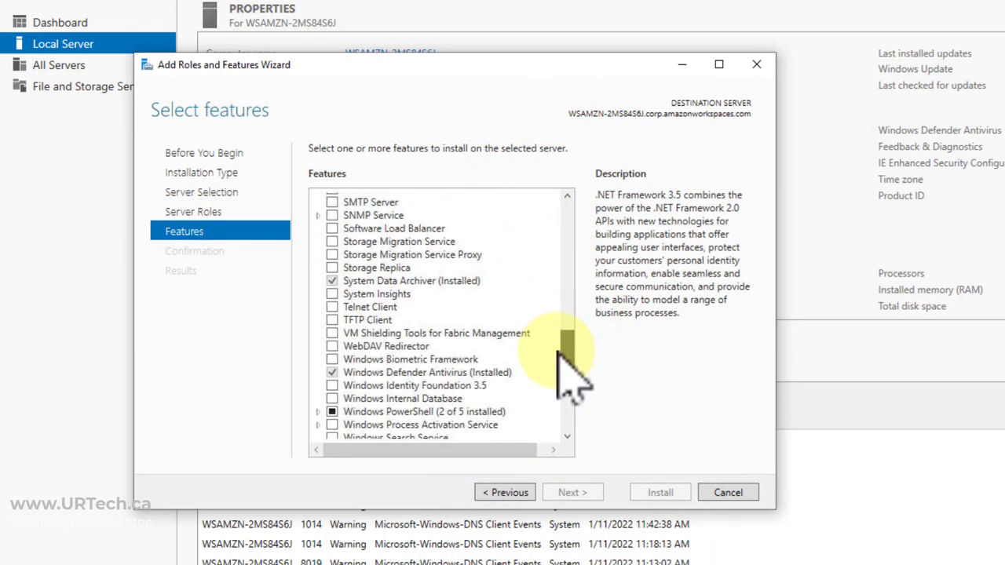
{"action": "scroll", "coordinate": [559, 352], "scroll_direction": "up", "scroll_amount": 3}
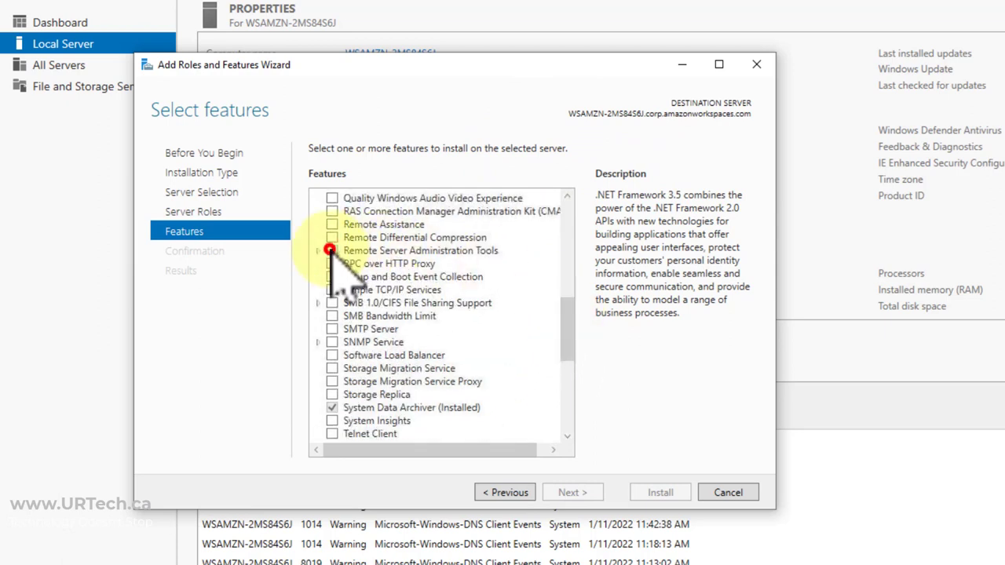
{"action": "left_click", "coordinate": [333, 256]}
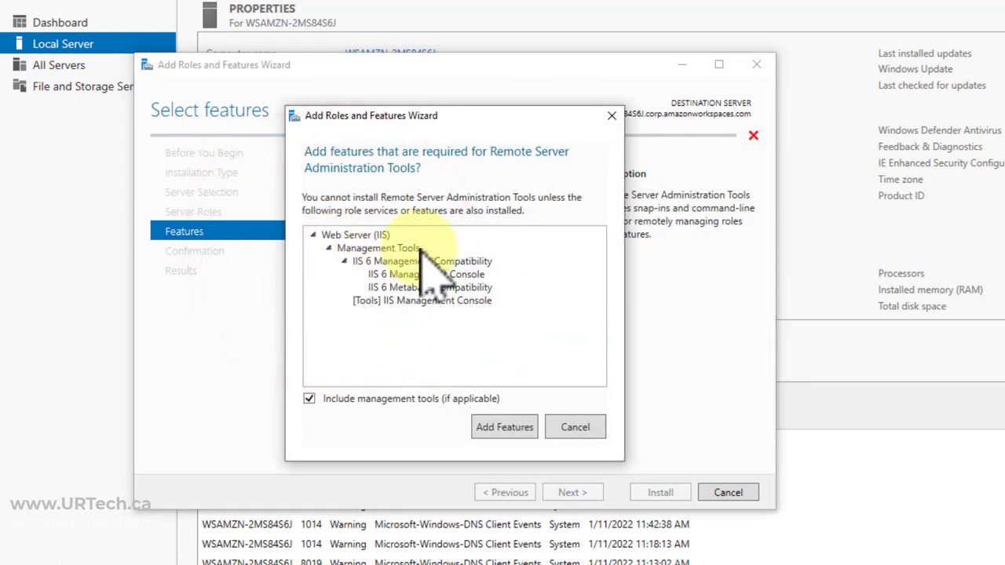
{"action": "left_click", "coordinate": [502, 427]}
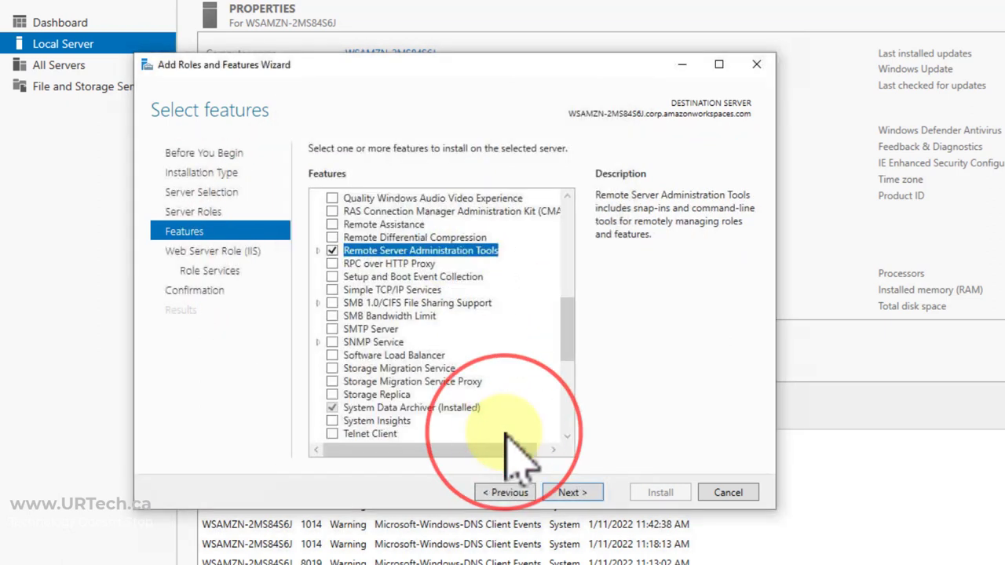
{"action": "left_click", "coordinate": [572, 495]}
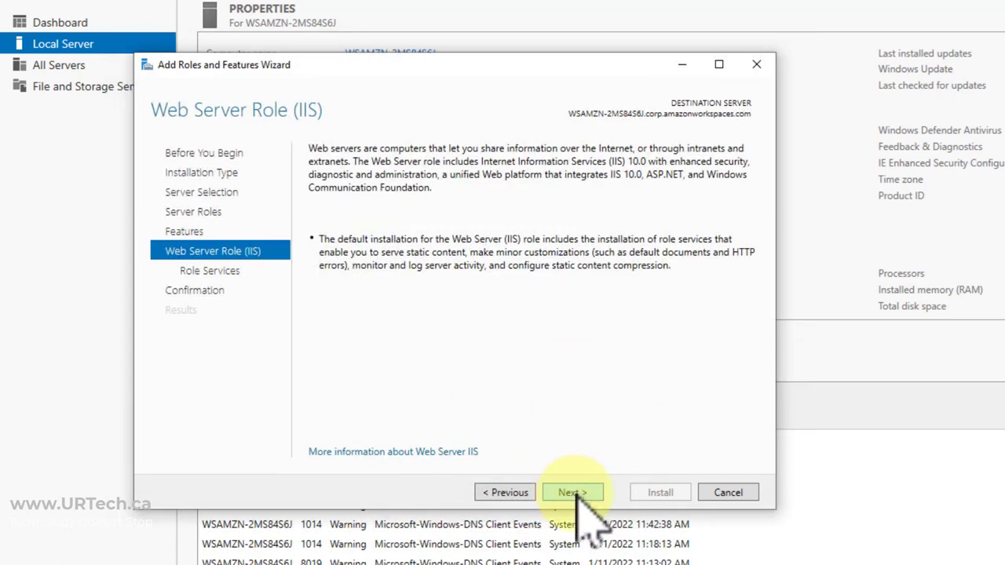
{"action": "left_click", "coordinate": [573, 494]}
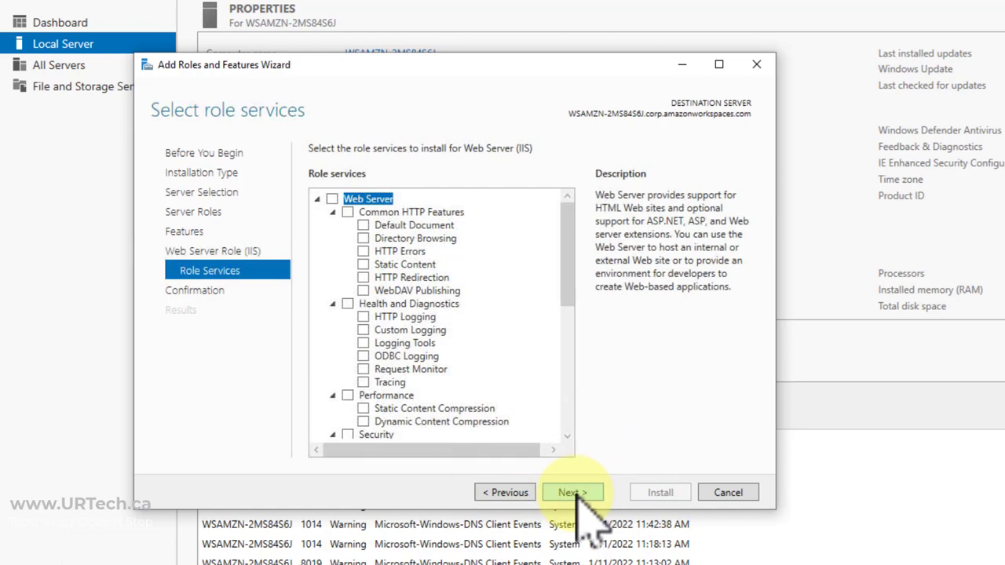
{"action": "left_click", "coordinate": [577, 492]}
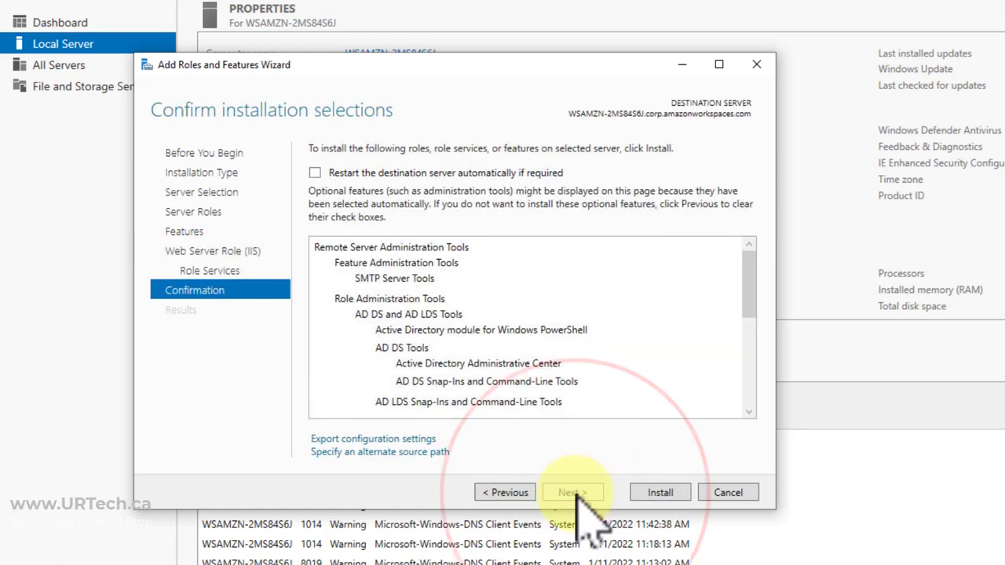
{"action": "left_click", "coordinate": [662, 492]}
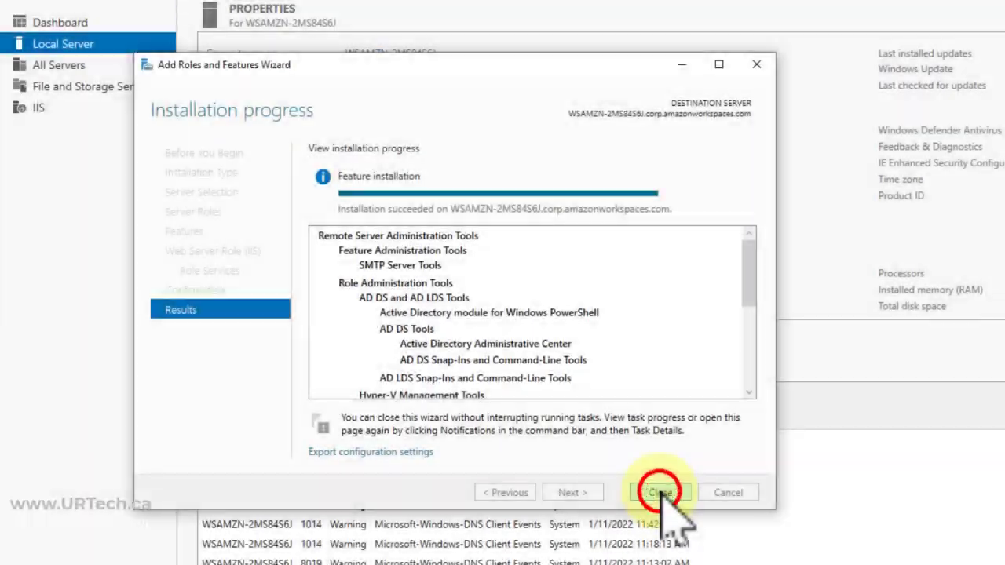
{"action": "left_click", "coordinate": [726, 491]}
Step: Open Active Directory Users and Computers and browse corp.amazonworkspaces.com's Computers container
{"action": "left_click", "coordinate": [11, 539]}
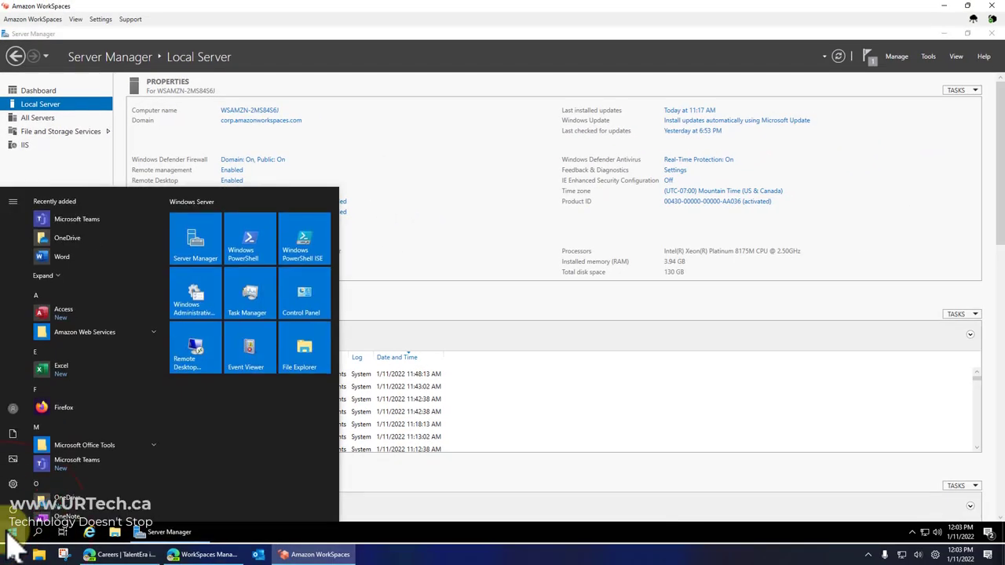
{"action": "type", "text": "users and"}
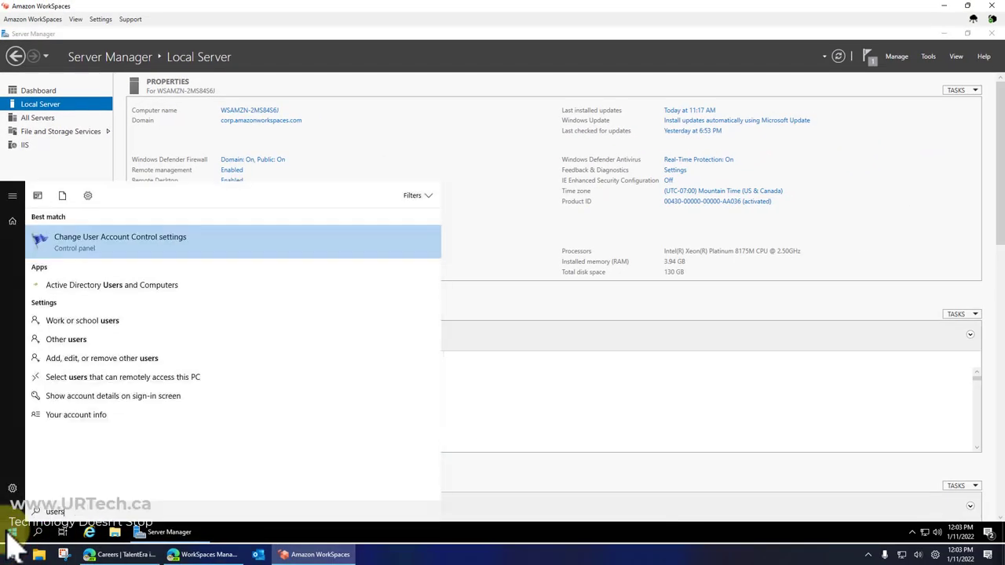
{"action": "left_click", "coordinate": [112, 231]}
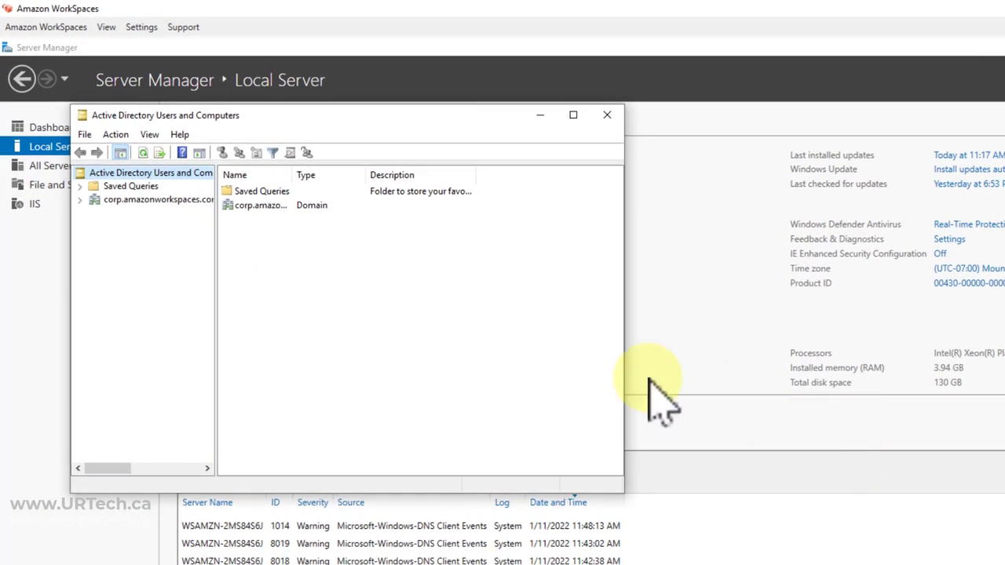
{"action": "left_click", "coordinate": [79, 200]}
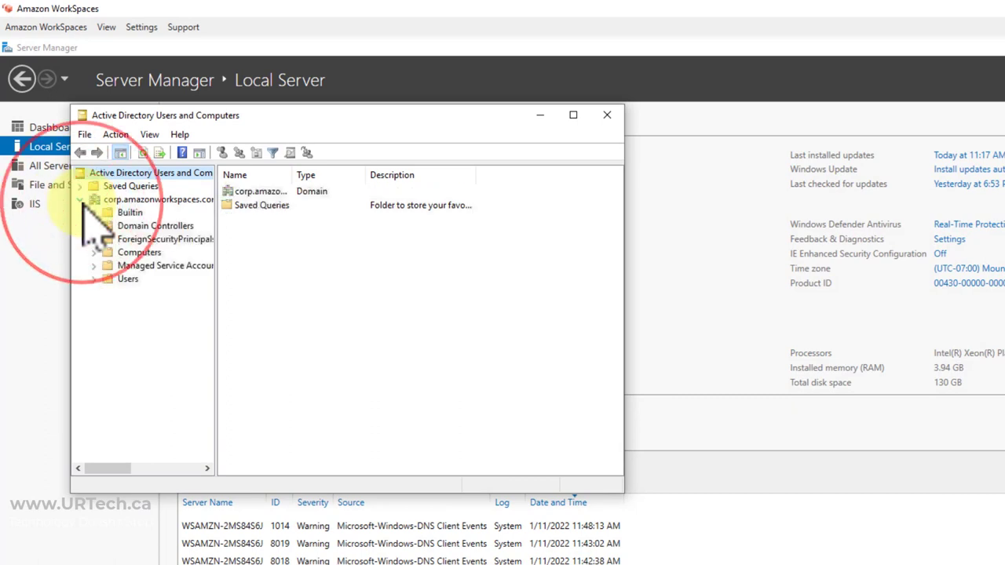
{"action": "left_click", "coordinate": [123, 255]}
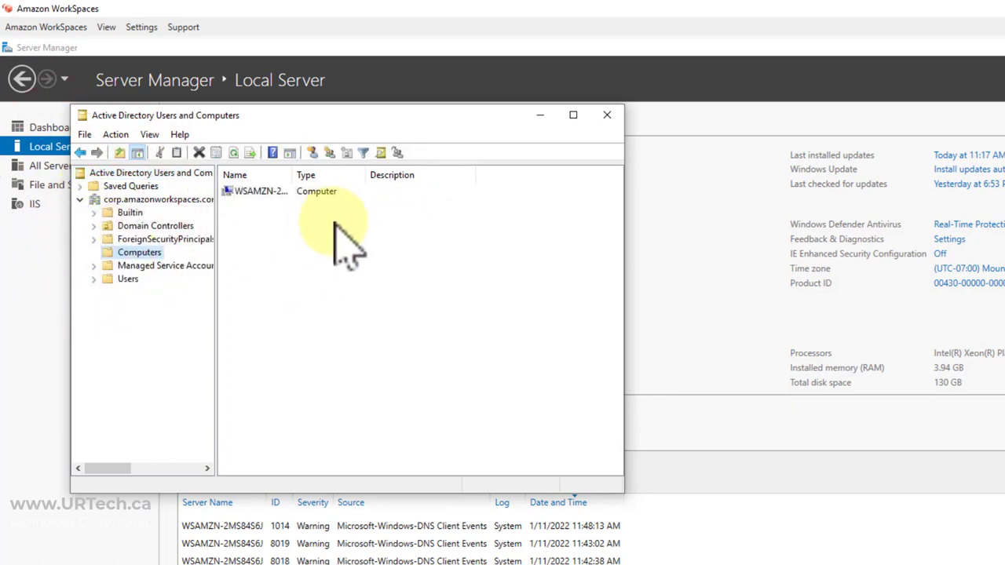
{"action": "double_click", "coordinate": [293, 175]}
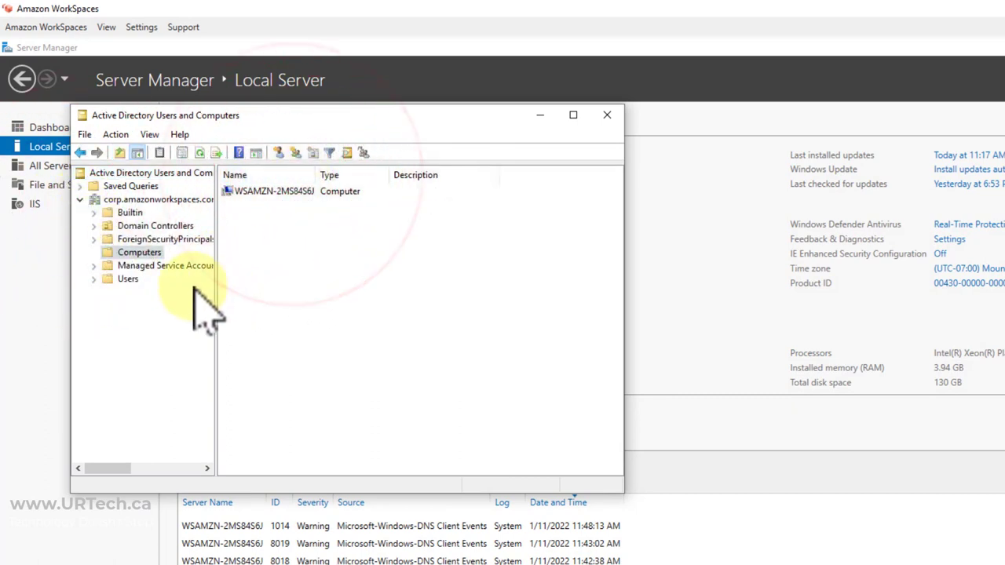
Step: Open the awstestuser account's properties from the Users list, then close them
{"action": "left_click", "coordinate": [93, 279]}
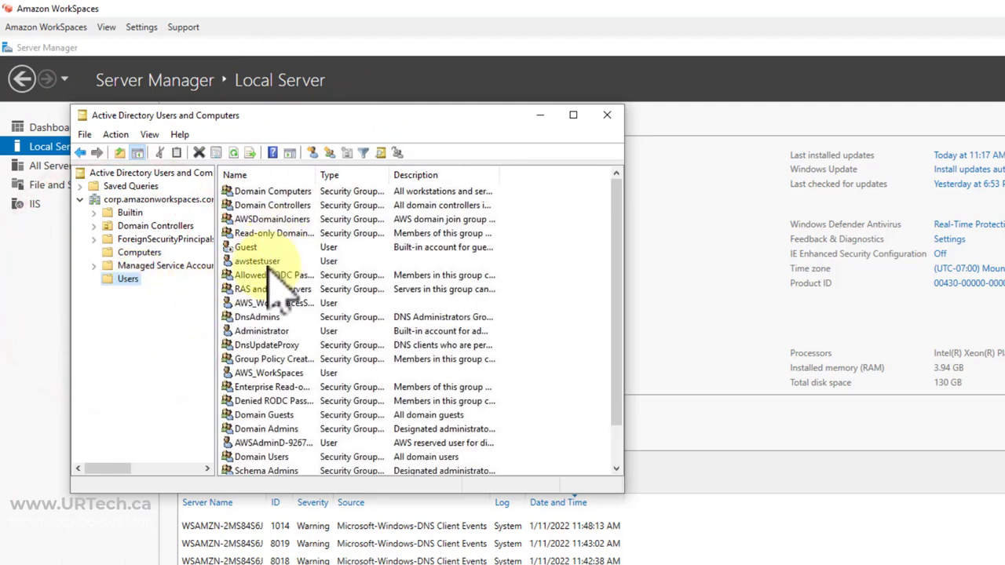
{"action": "left_click", "coordinate": [265, 262]}
{"action": "double_click", "coordinate": [265, 261]}
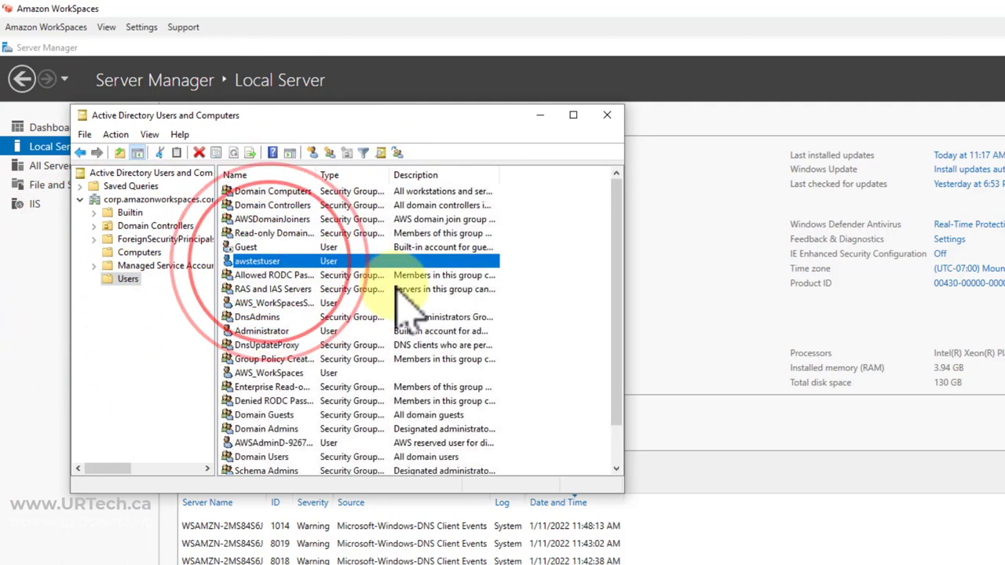
{"action": "left_click", "coordinate": [481, 113]}
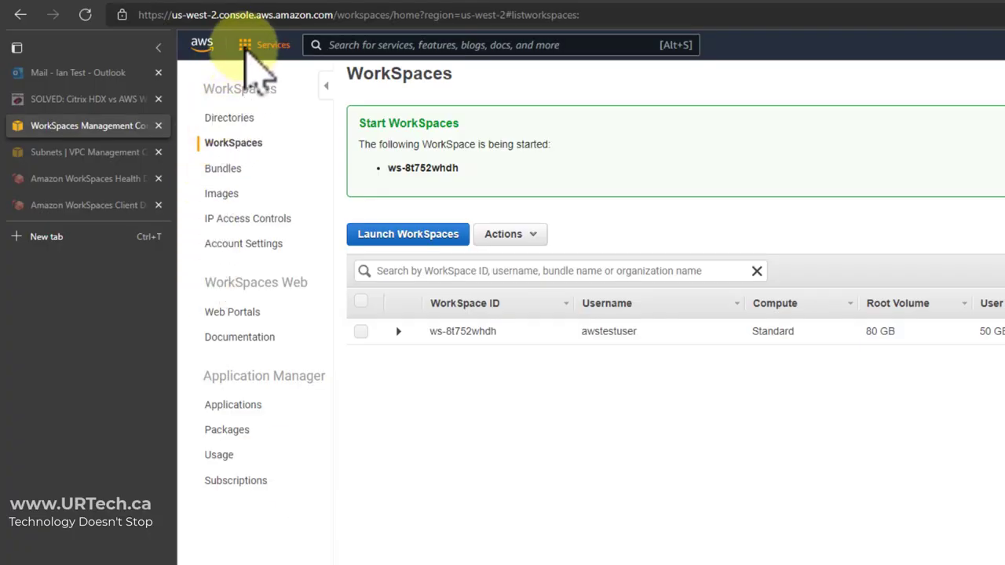
Step: Find the EC2 service with an 'ec2' search and open its Instances list
{"action": "left_click", "coordinate": [244, 47]}
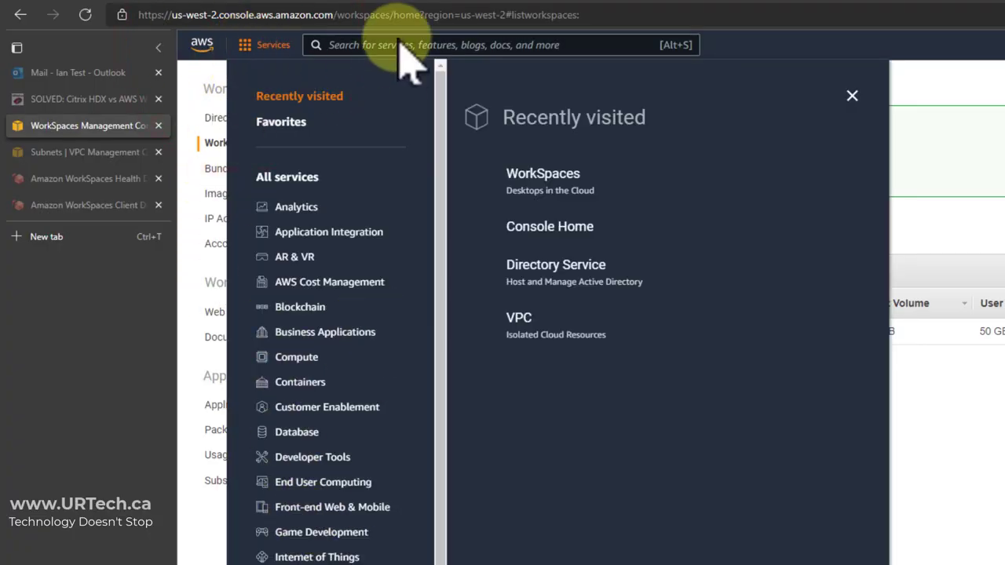
{"action": "left_click", "coordinate": [397, 45]}
{"action": "type", "text": "ec2"}
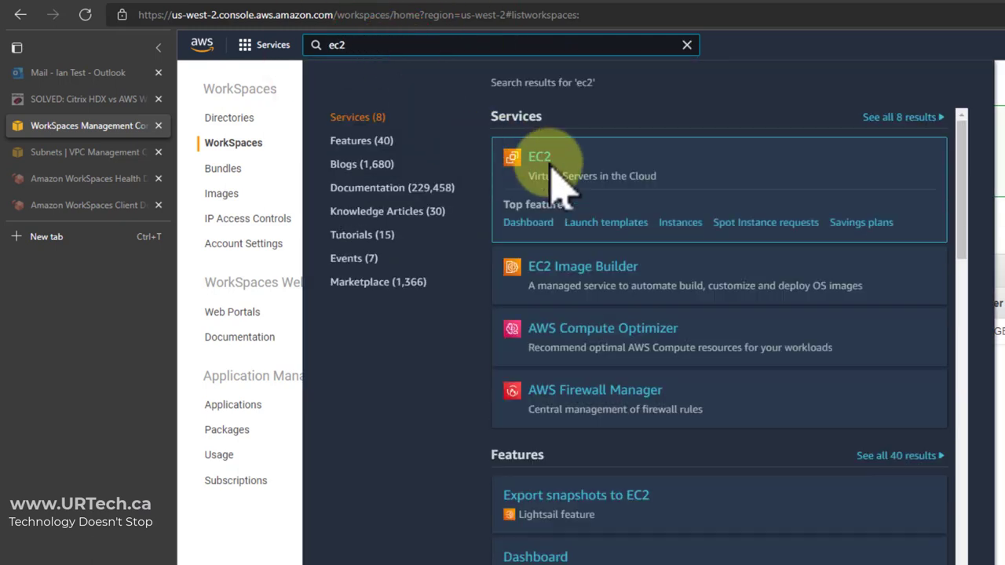
{"action": "left_click", "coordinate": [541, 159]}
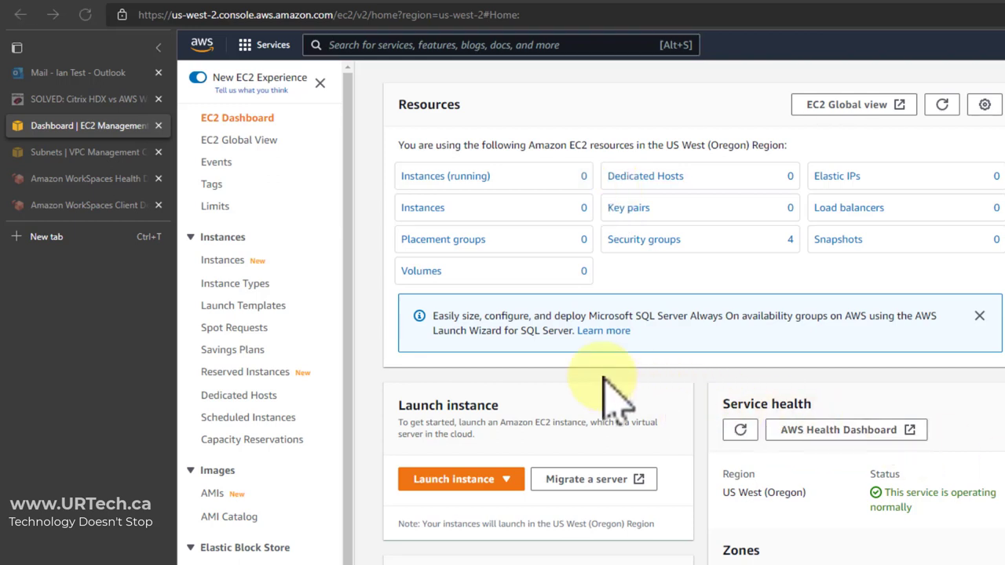
{"action": "left_click", "coordinate": [226, 262]}
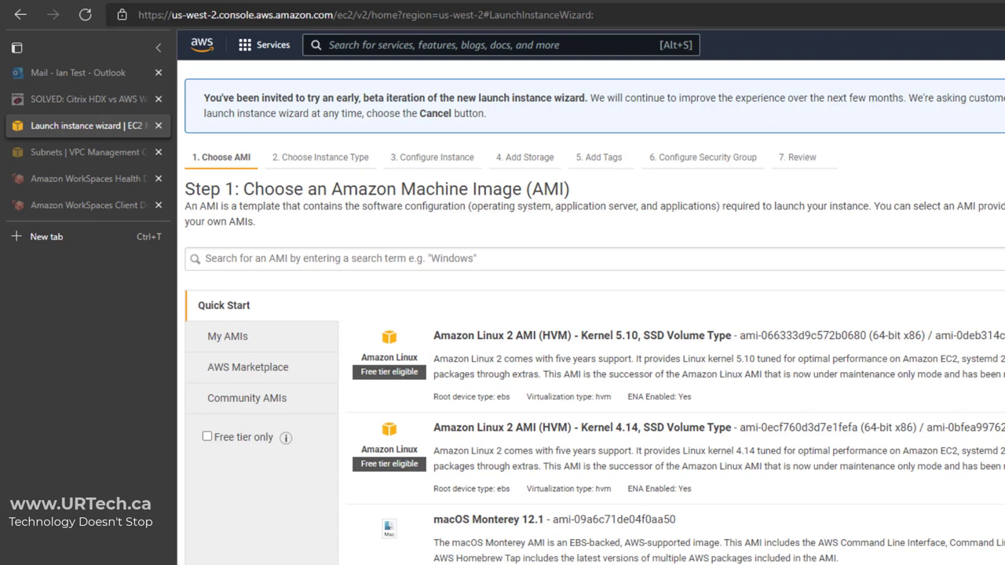
Step: Search the machine image list for 'windows' AMIs
{"action": "left_click", "coordinate": [711, 259]}
{"action": "type", "text": "windows"}
{"action": "key", "text": "Return"}
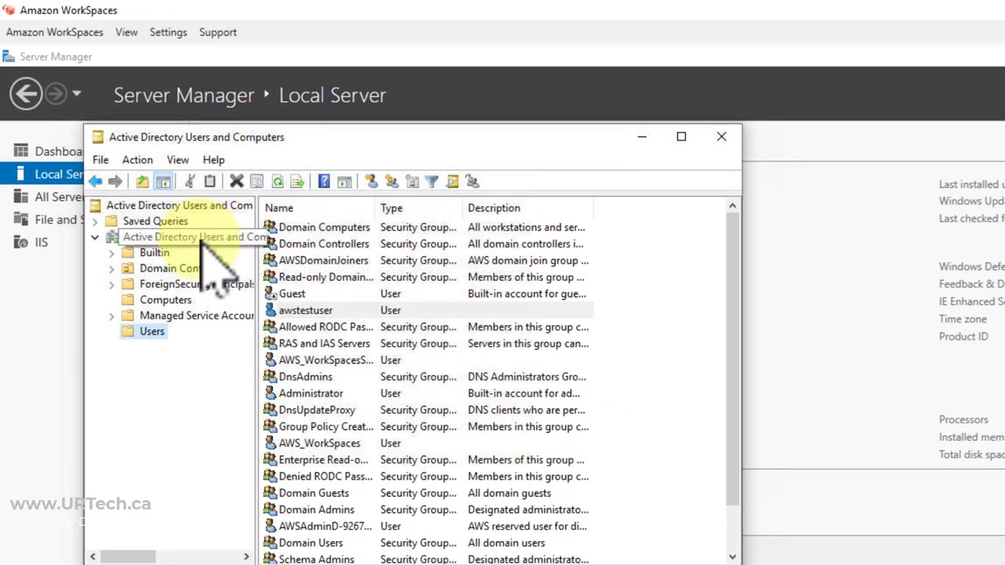
{"action": "right_click", "coordinate": [124, 145]}
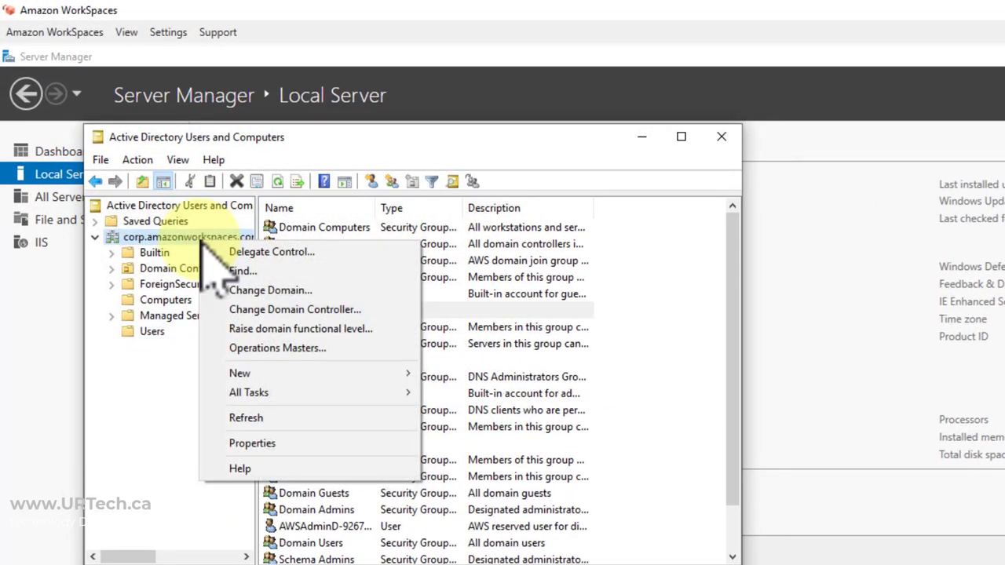
{"action": "left_click", "coordinate": [314, 329]}
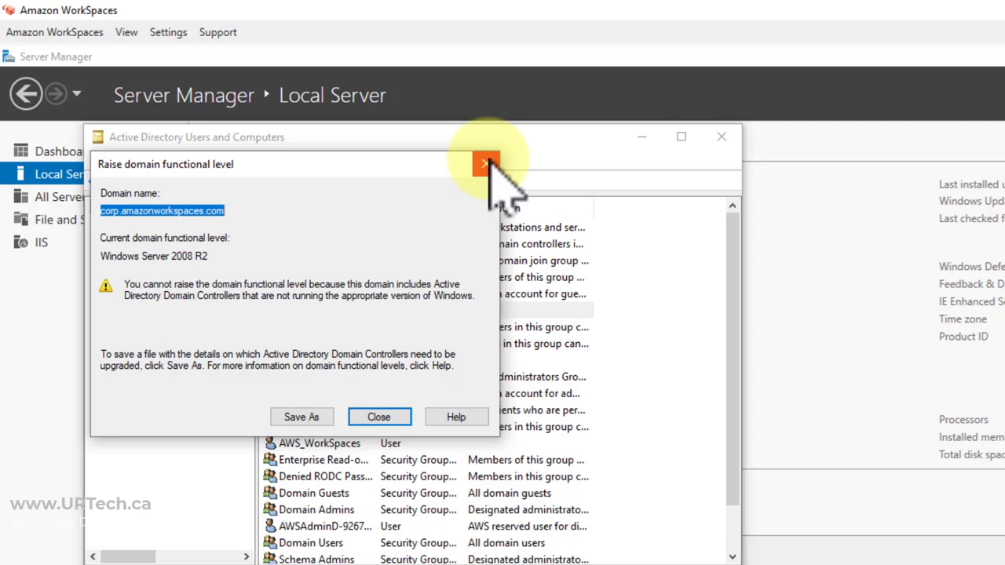
{"action": "double_click", "coordinate": [202, 257]}
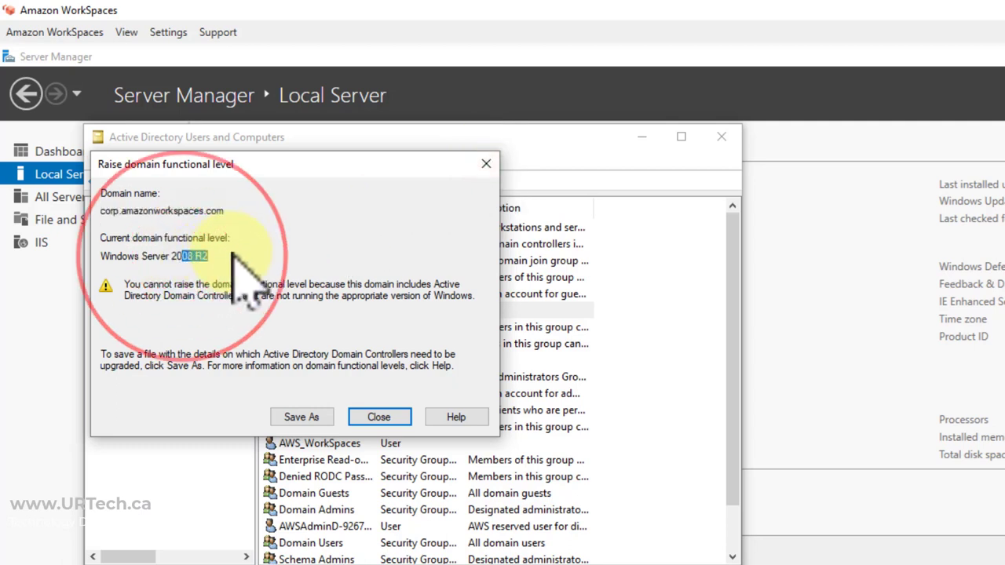
{"action": "left_click", "coordinate": [486, 164]}
{"action": "right_click", "coordinate": [224, 237]}
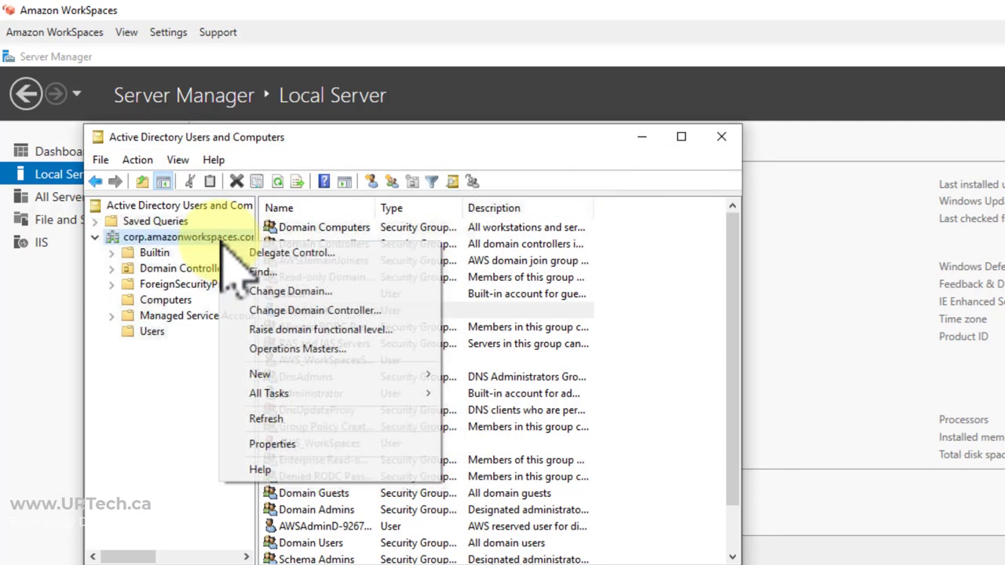
{"action": "left_click", "coordinate": [311, 351]}
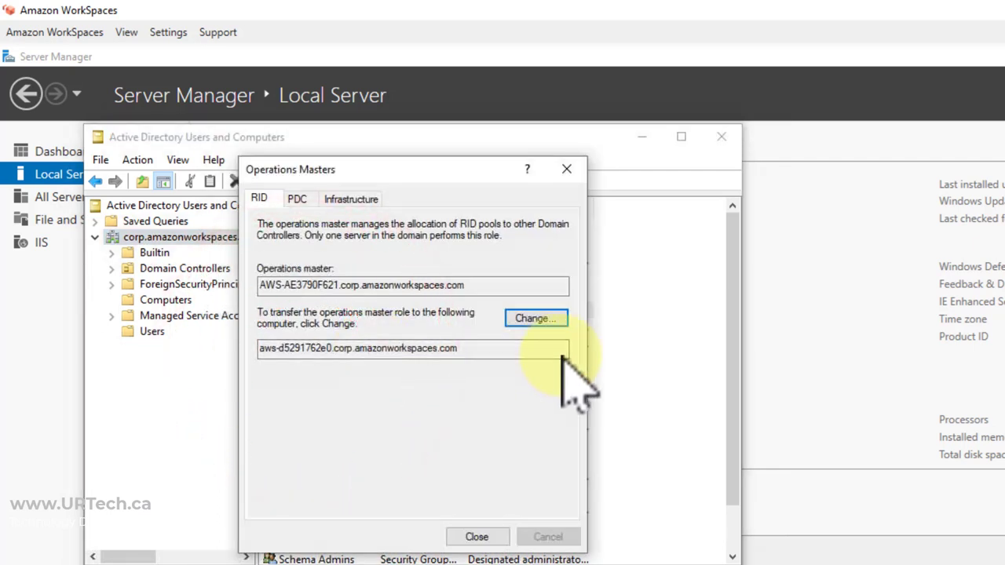
{"action": "left_click", "coordinate": [297, 198]}
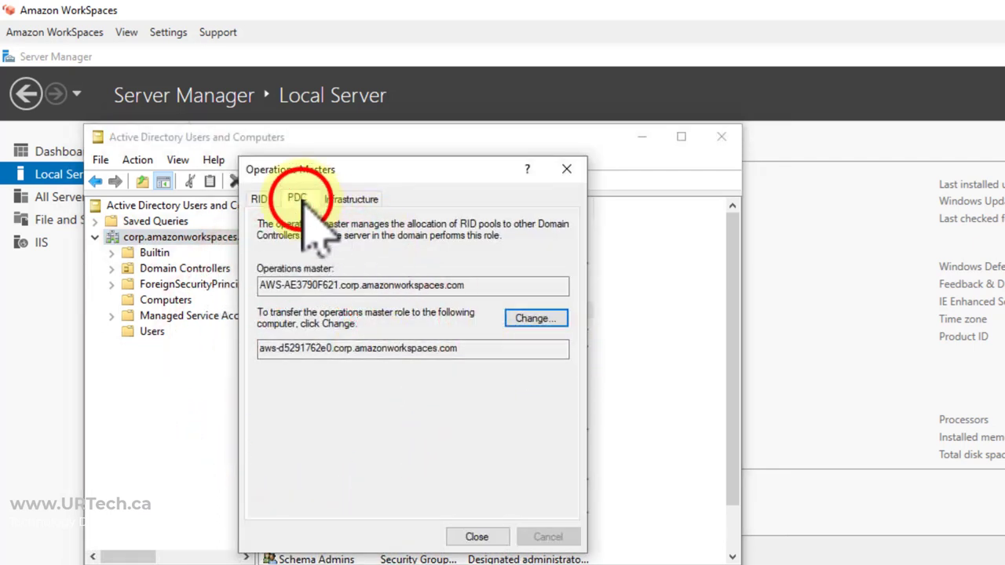
{"action": "left_click", "coordinate": [360, 201]}
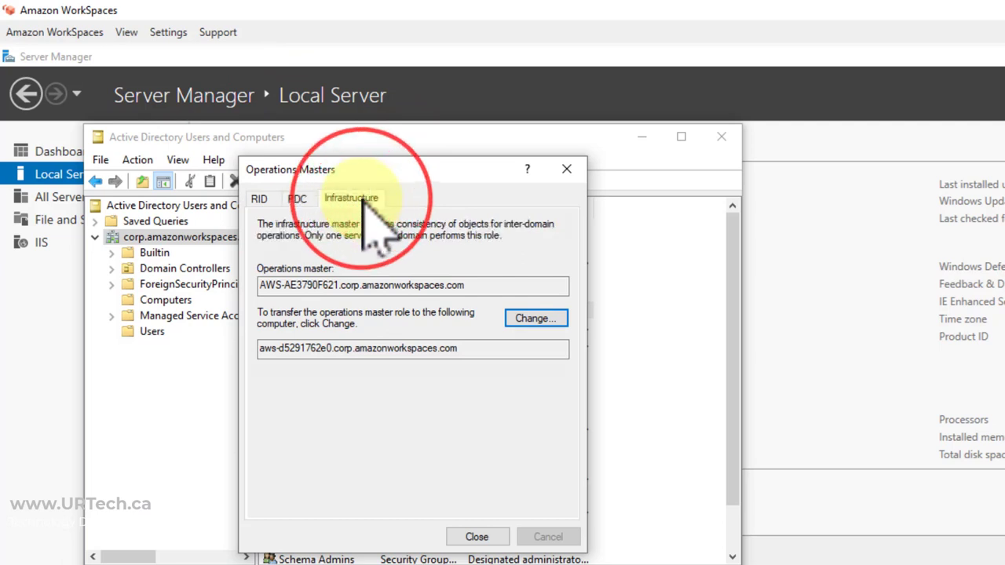
{"action": "left_click", "coordinate": [301, 200]}
{"action": "left_click", "coordinate": [260, 199]}
{"action": "left_click", "coordinate": [494, 537]}
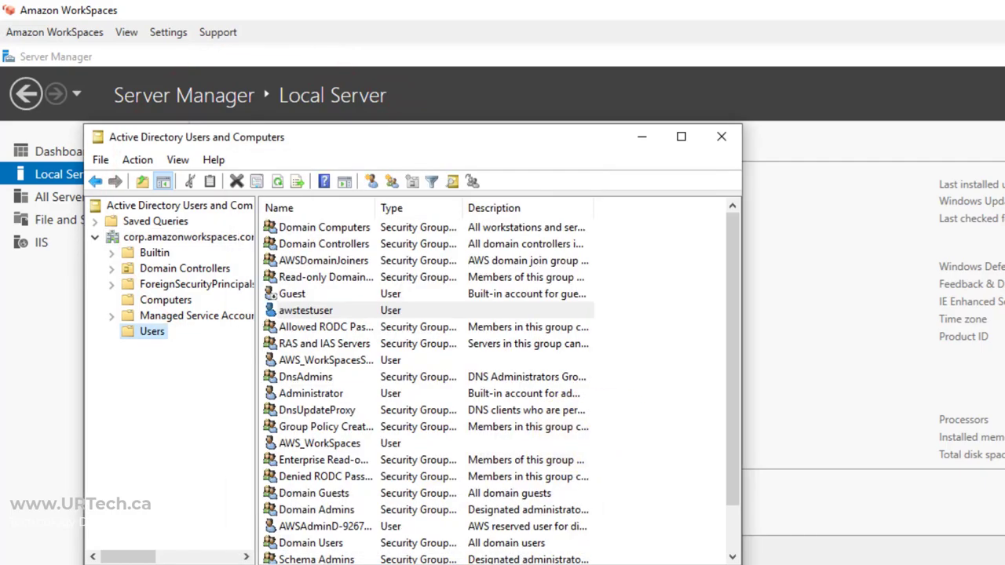
Step: Check the Bundles, Images and IP Access Controls pages, which are all empty
{"action": "left_click", "coordinate": [161, 120]}
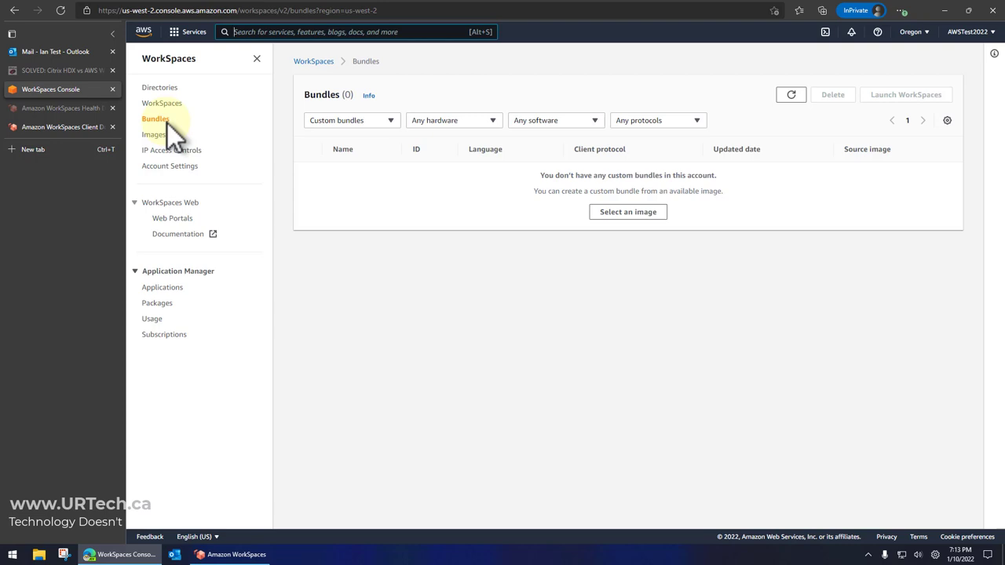
{"action": "left_click", "coordinate": [161, 133]}
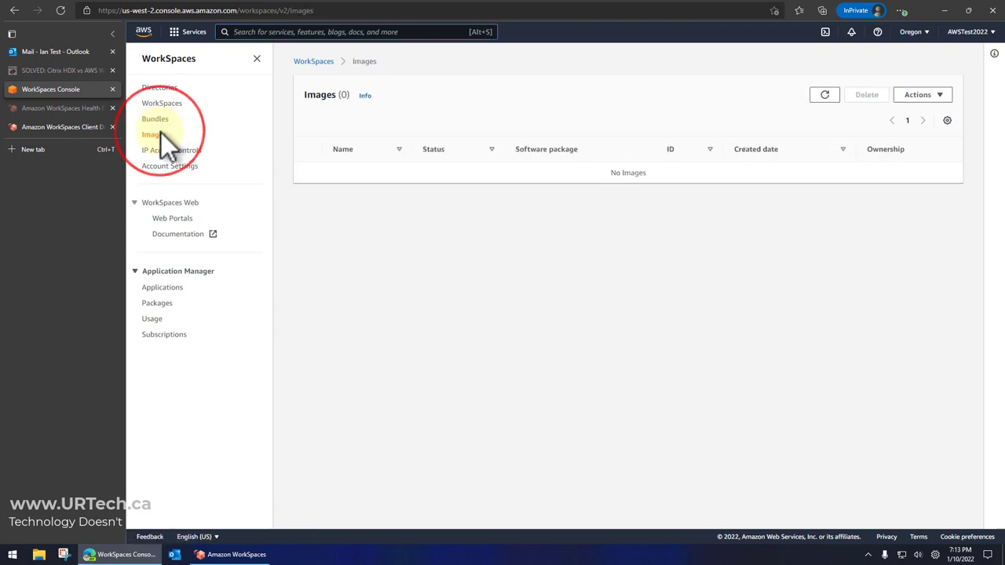
{"action": "left_click", "coordinate": [165, 151]}
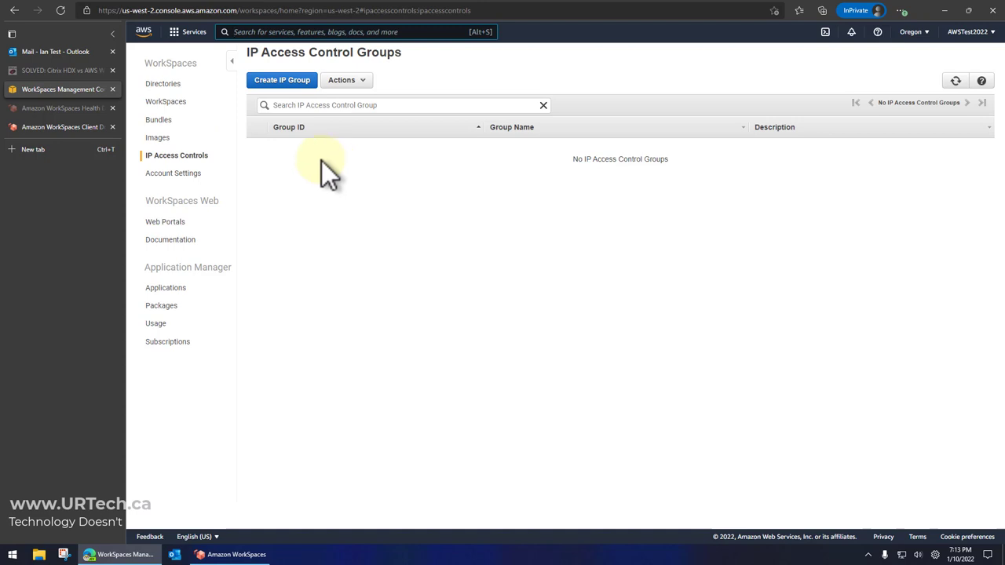
Step: Go back to the WorkSpaces list, expand the WorkSpace and select its registration code
{"action": "key", "text": "alt+Left"}
{"action": "left_click", "coordinate": [283, 149]}
{"action": "left_click_drag", "start_coordinate": [458, 233], "coordinate": [396, 228]}
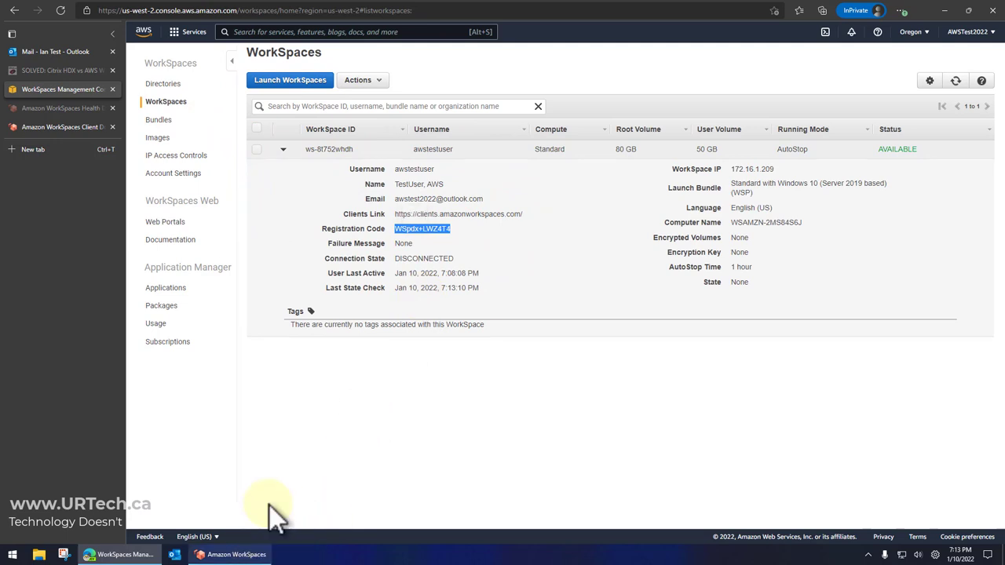
{"action": "left_click", "coordinate": [181, 155]}
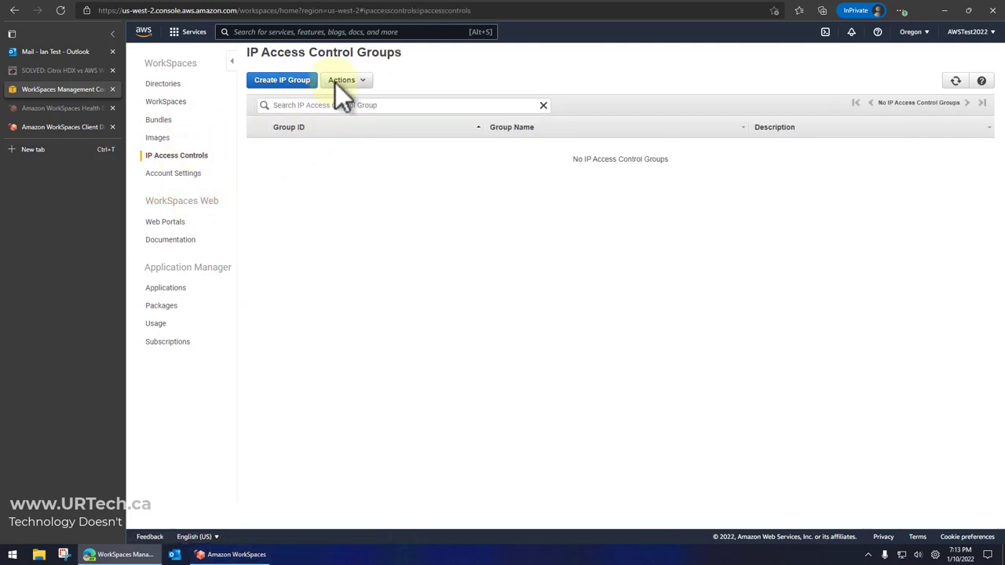
{"action": "left_click", "coordinate": [363, 80]}
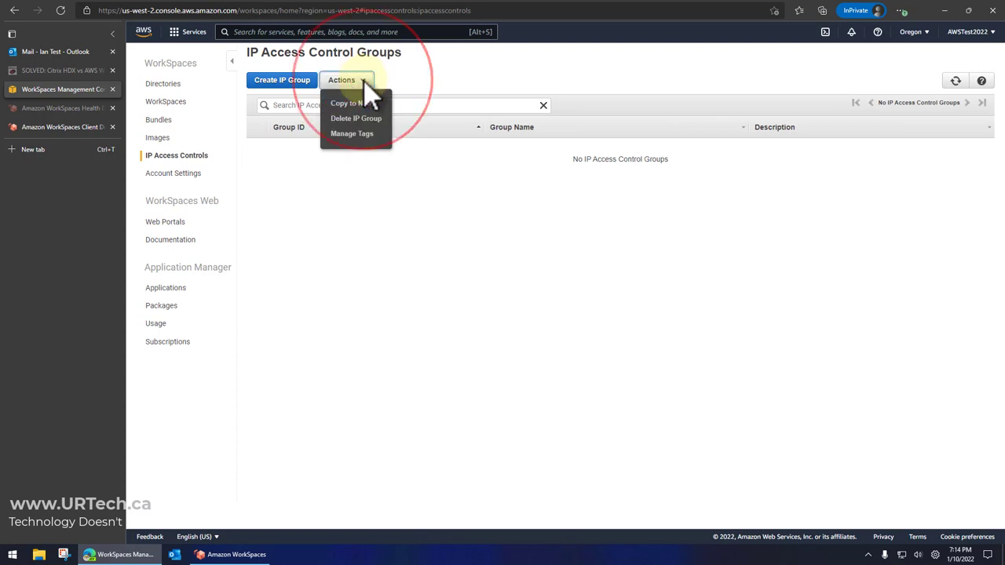
{"action": "left_click", "coordinate": [280, 80]}
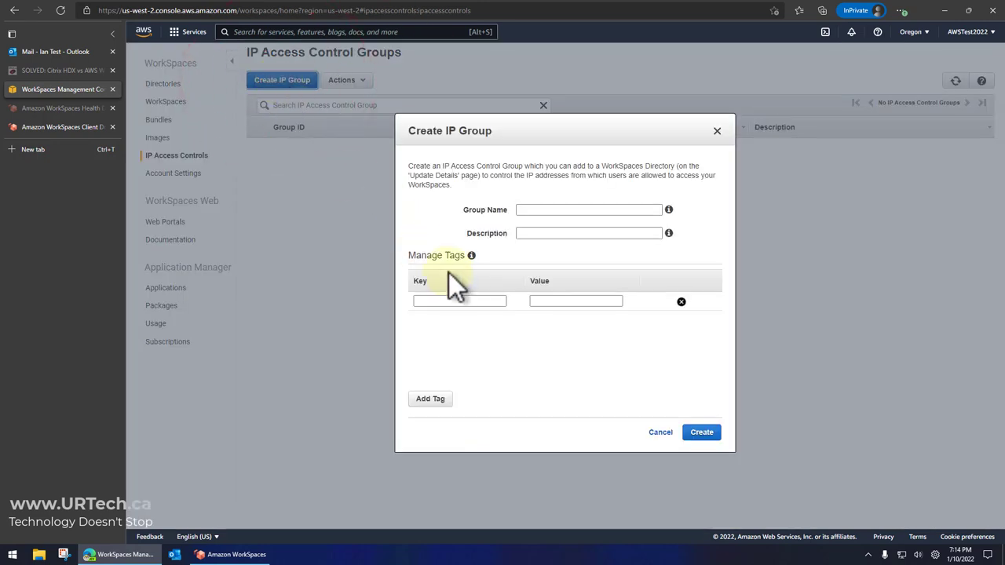
{"action": "left_click", "coordinate": [660, 432]}
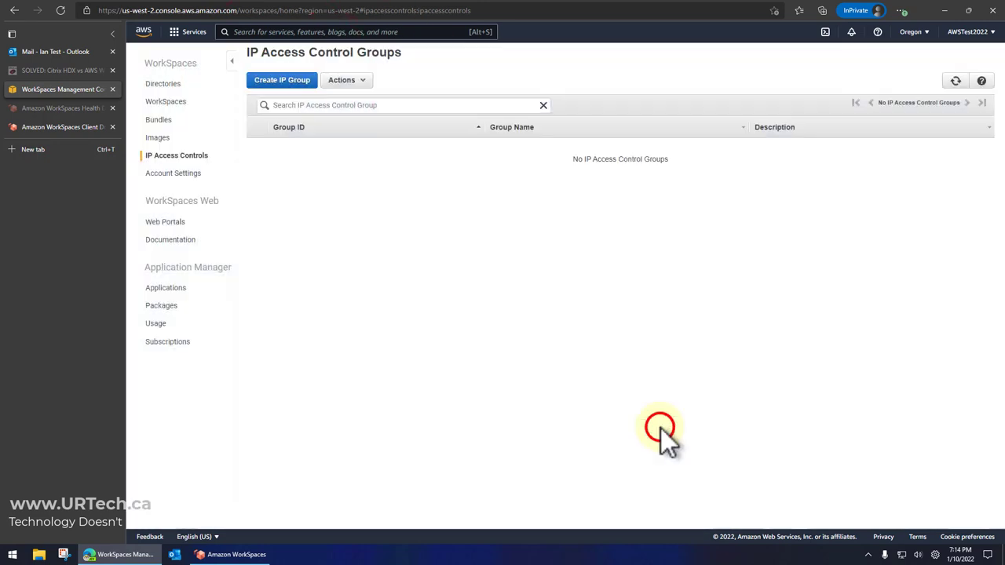
{"action": "left_click", "coordinate": [176, 173]}
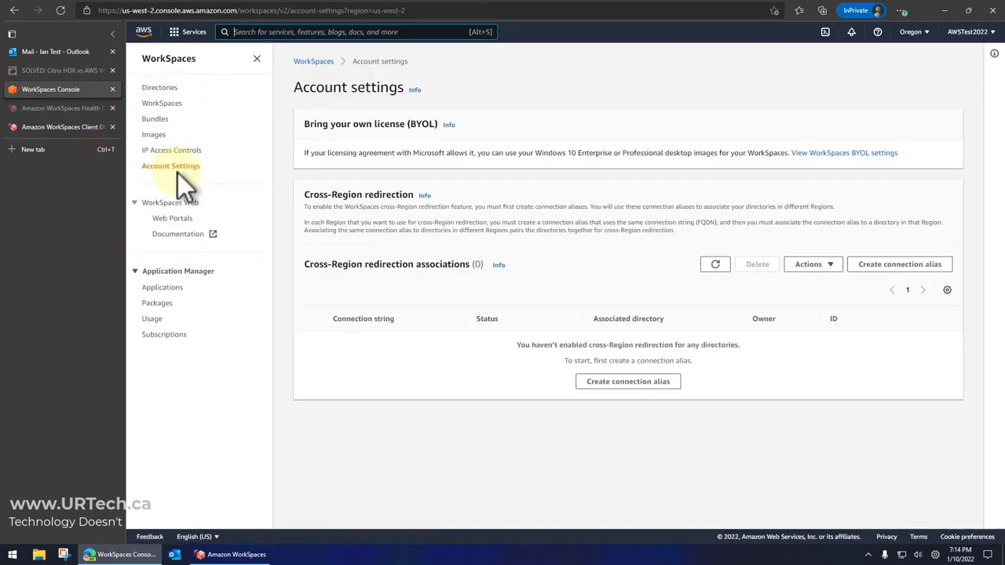
{"action": "left_click", "coordinate": [162, 287]}
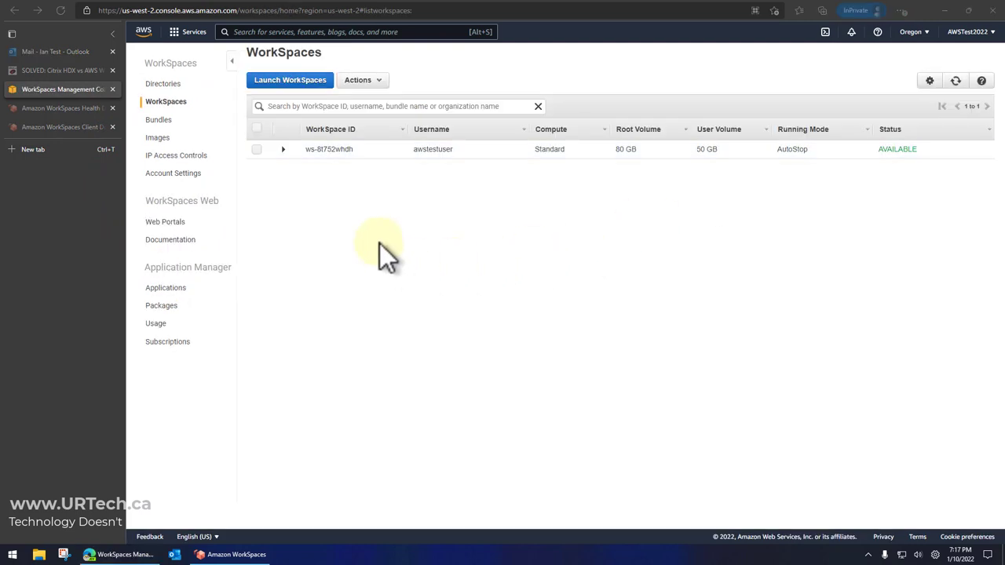
Step: Open the VPC console via a 'vpc' search and expand the per-region VPC and subnet counts
{"action": "left_click", "coordinate": [176, 33]}
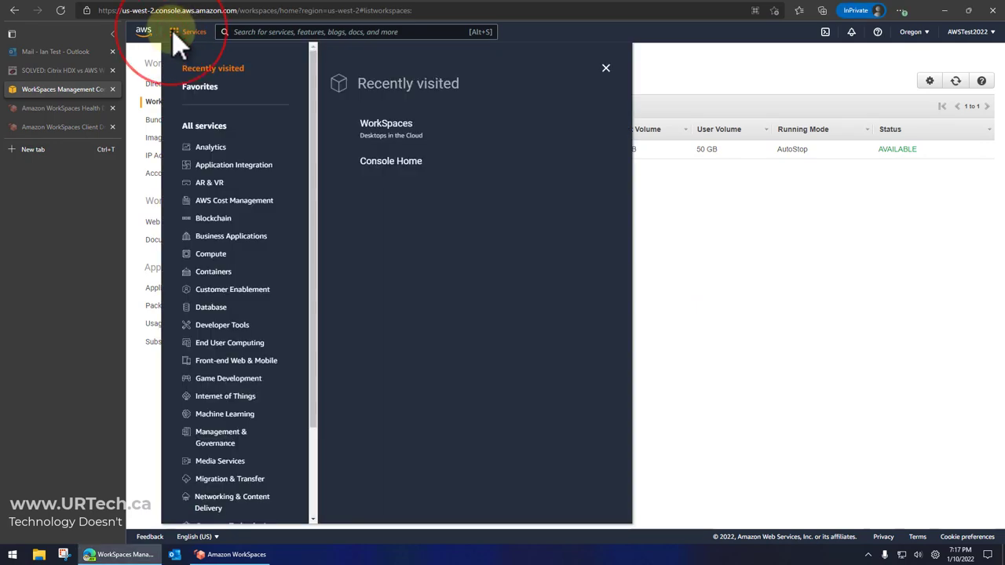
{"action": "left_click", "coordinate": [258, 31]}
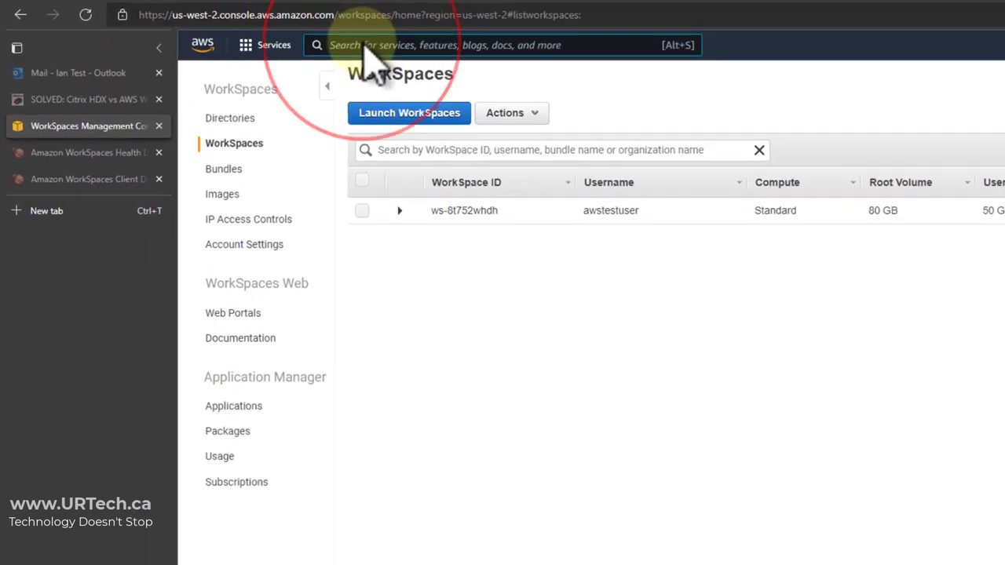
{"action": "type", "text": "vpc"}
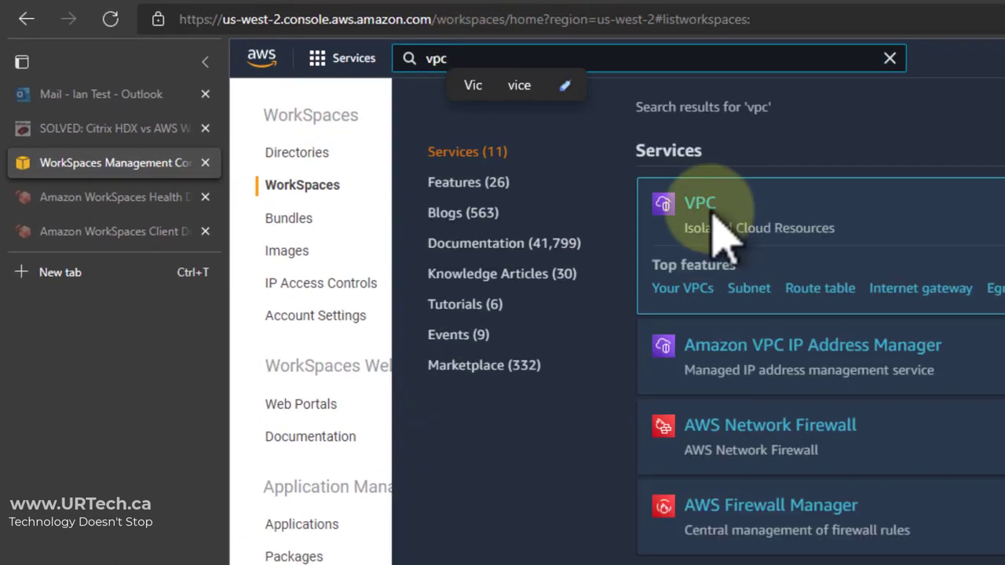
{"action": "left_click", "coordinate": [707, 221]}
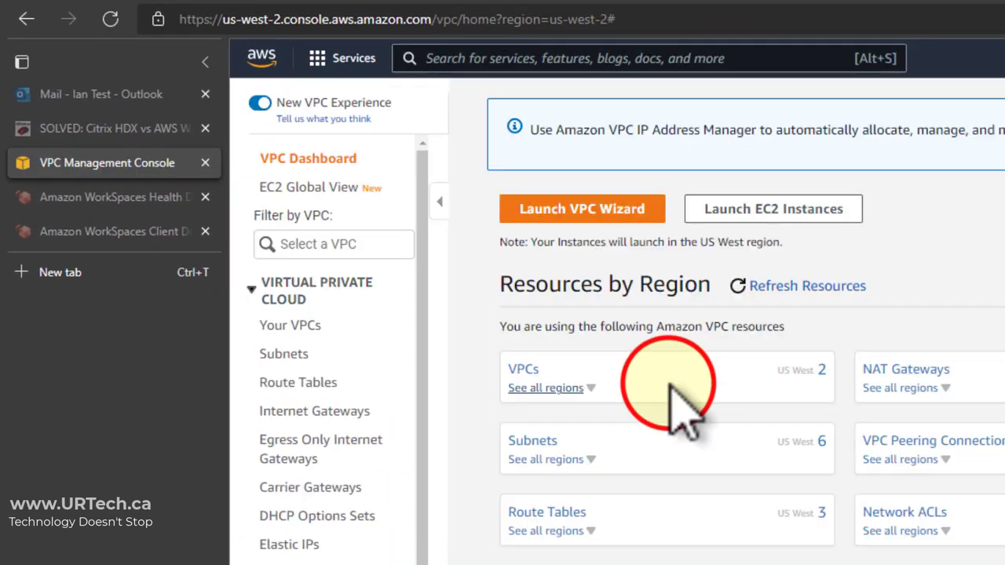
{"action": "left_click", "coordinate": [669, 385]}
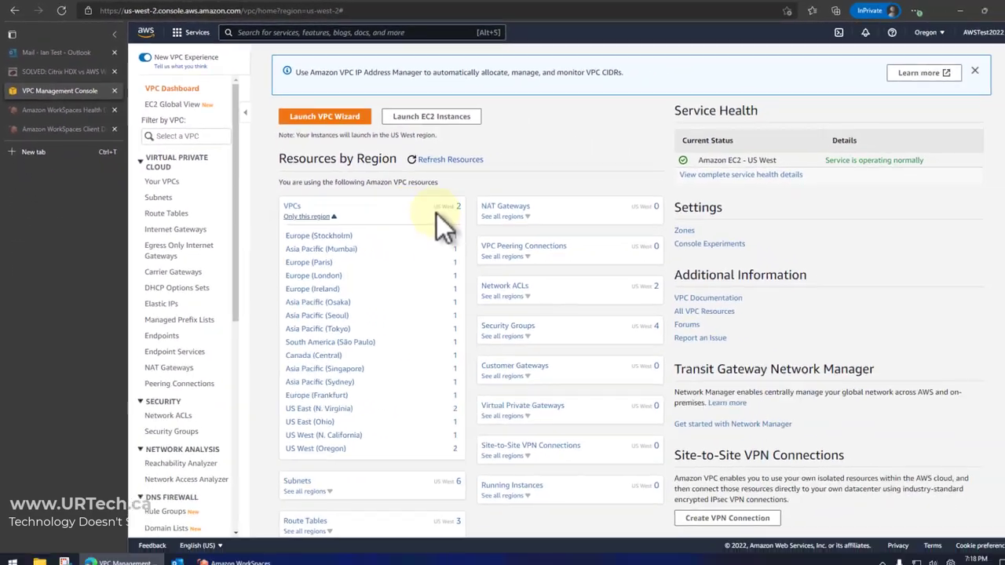
{"action": "scroll", "coordinate": [391, 344], "scroll_direction": "down", "scroll_amount": 2}
{"action": "left_click", "coordinate": [391, 344]}
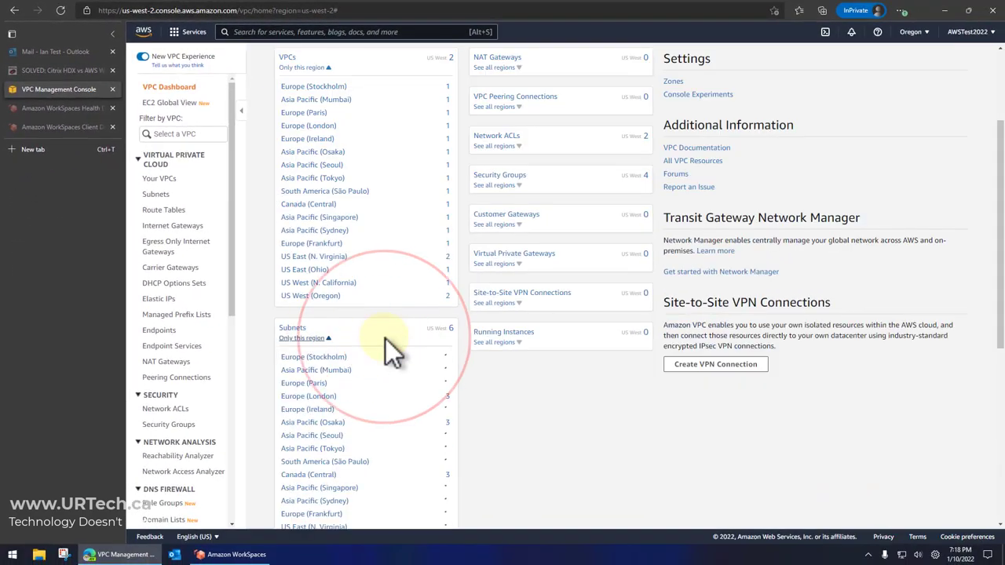
{"action": "scroll", "coordinate": [386, 339], "scroll_direction": "down", "scroll_amount": 4}
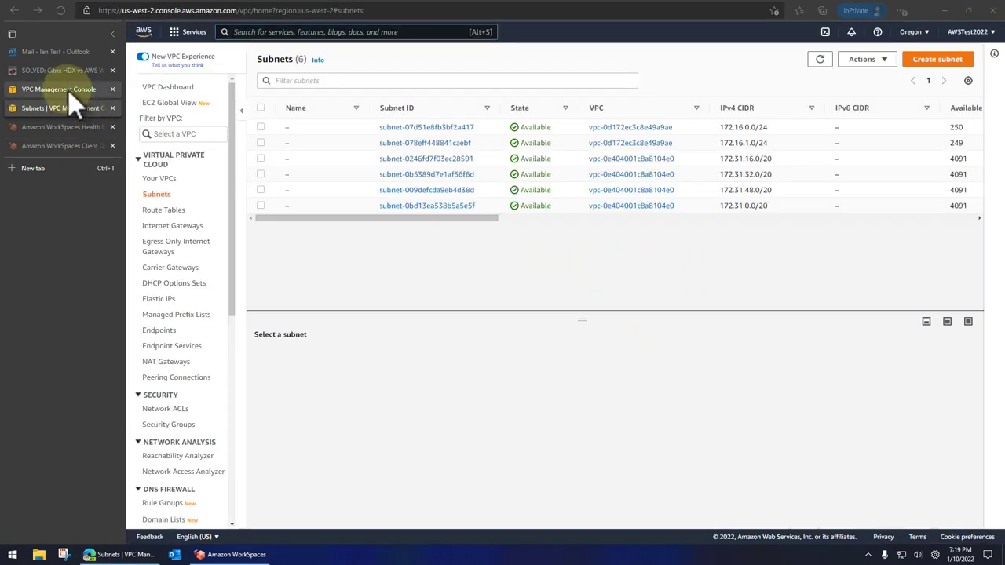
Step: View the Network ACLs list and the first ACL's details, then return to the VPC dashboard
{"action": "left_click", "coordinate": [74, 92]}
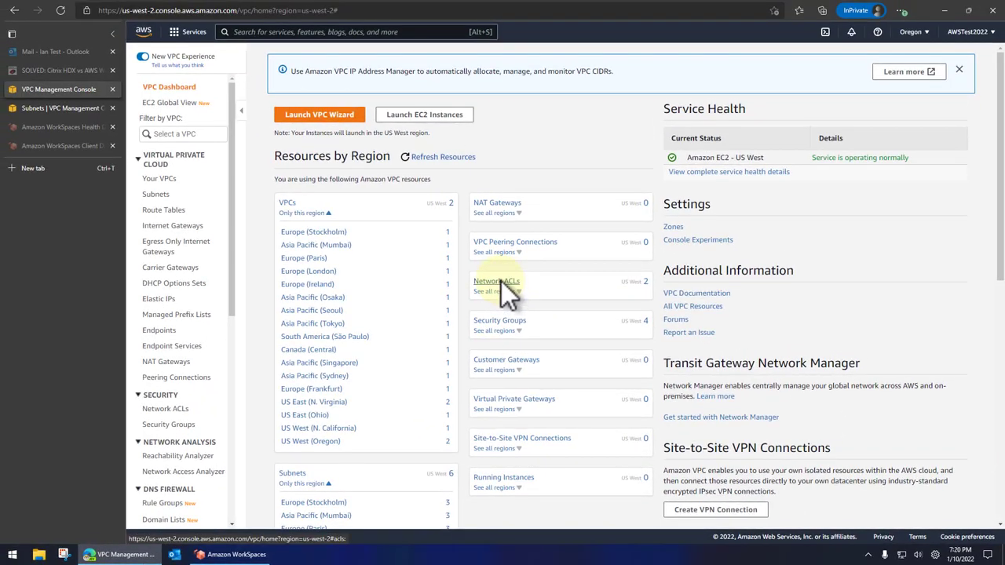
{"action": "left_click", "coordinate": [501, 281]}
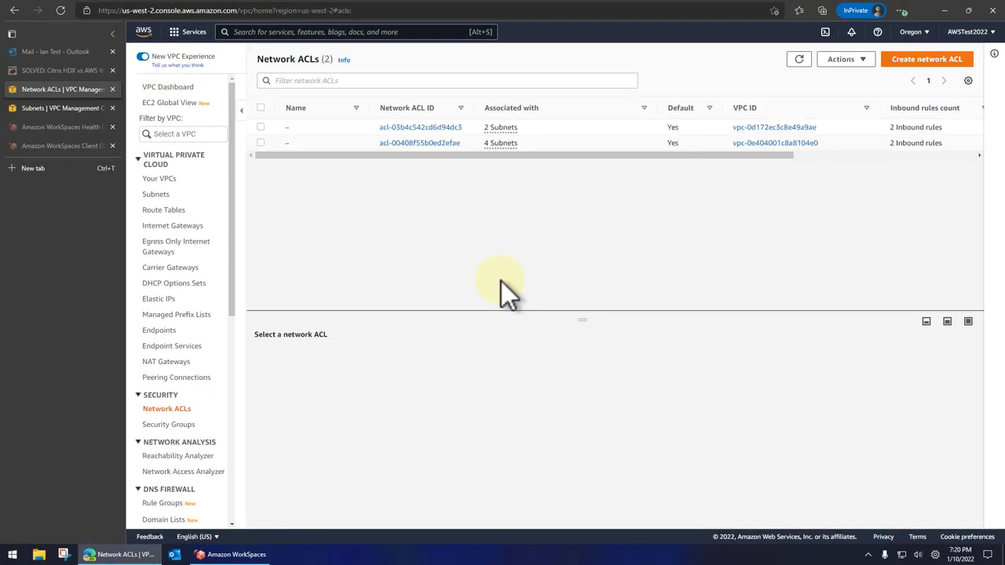
{"action": "left_click", "coordinate": [433, 128]}
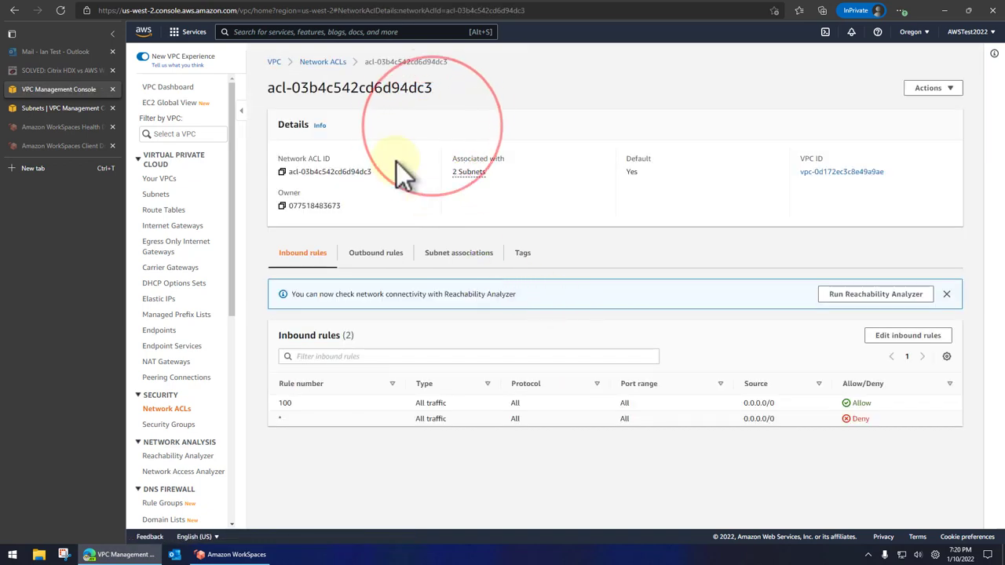
{"action": "left_click", "coordinate": [275, 62]}
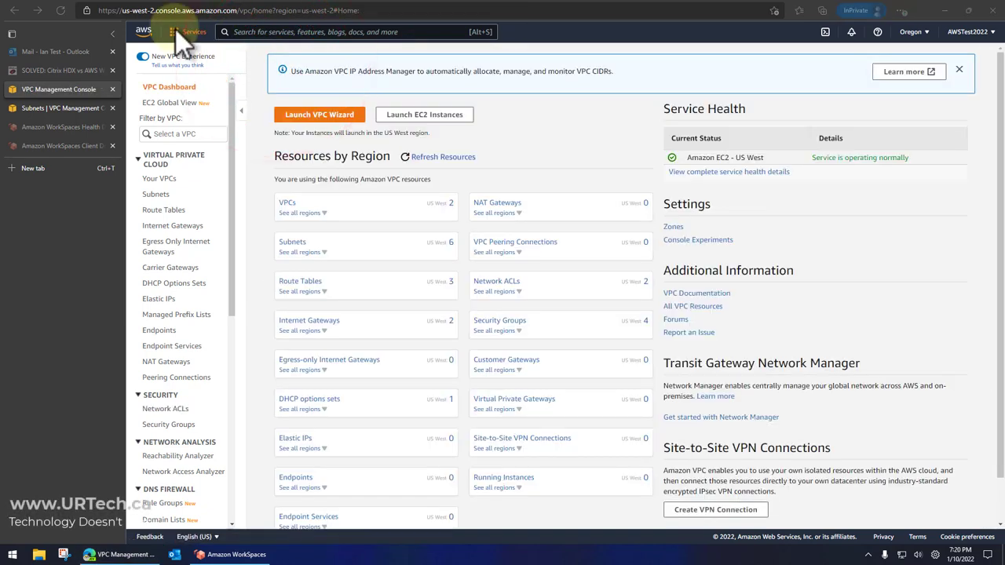
Step: Open directory d-926778b2c2 in Directory Service and review its application management, maintenance and networking tabs
{"action": "left_click", "coordinate": [253, 34]}
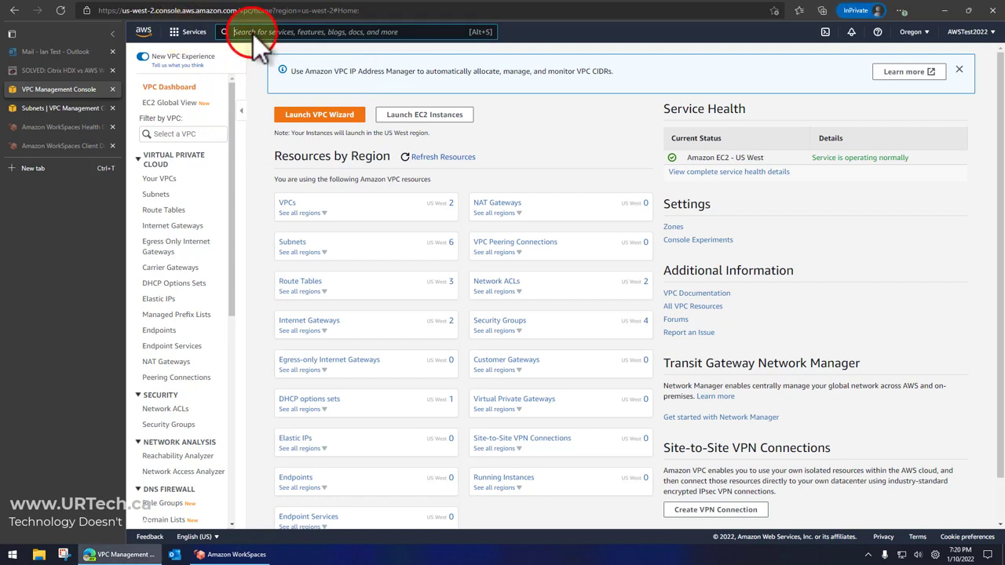
{"action": "type", "text": "directory serv"}
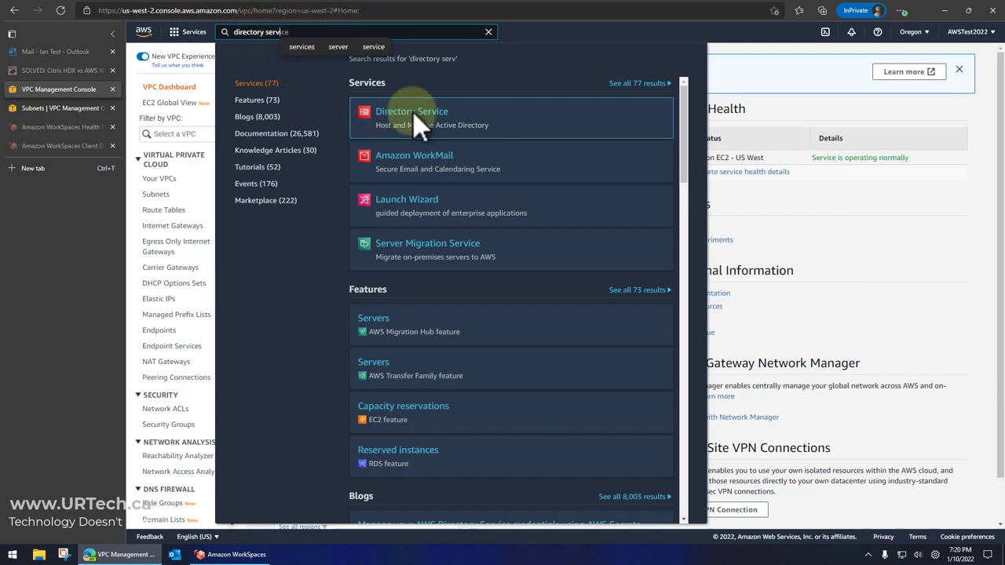
{"action": "left_click", "coordinate": [415, 118]}
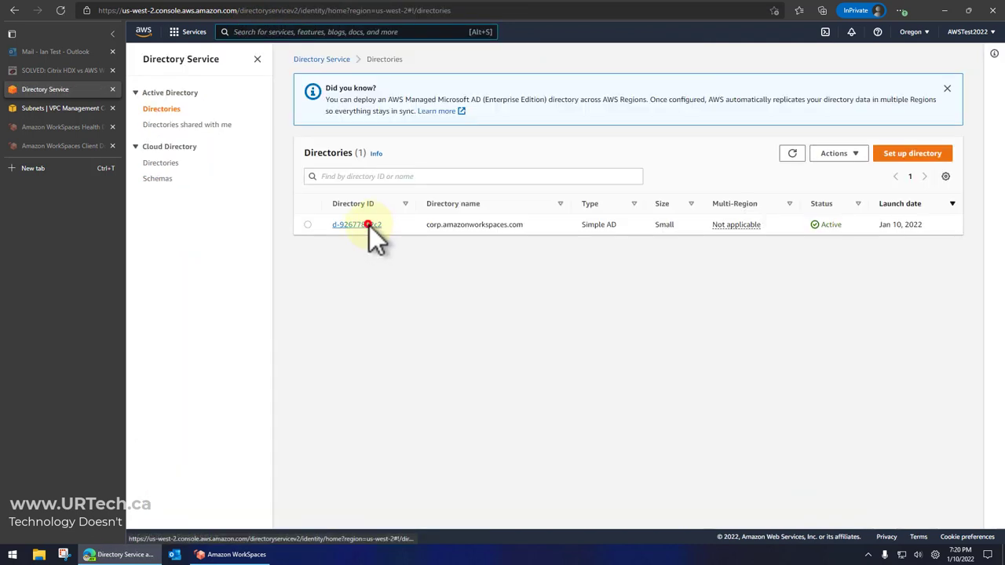
{"action": "left_click", "coordinate": [369, 225]}
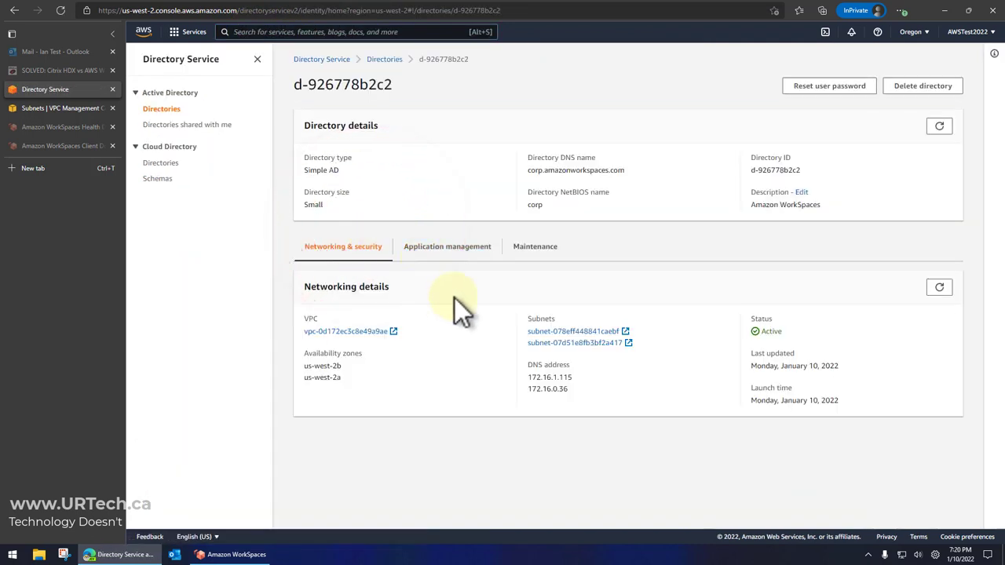
{"action": "left_click", "coordinate": [445, 248]}
{"action": "scroll", "coordinate": [589, 252], "scroll_direction": "down", "scroll_amount": 5}
{"action": "scroll", "coordinate": [569, 249], "scroll_direction": "up", "scroll_amount": 5}
{"action": "left_click", "coordinate": [538, 245]}
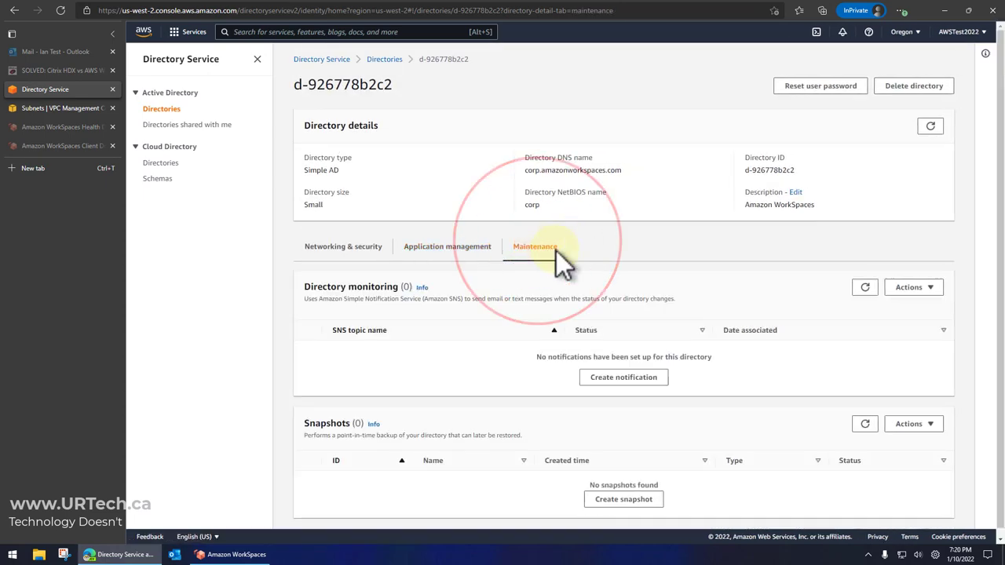
{"action": "scroll", "coordinate": [642, 271], "scroll_direction": "down", "scroll_amount": 1}
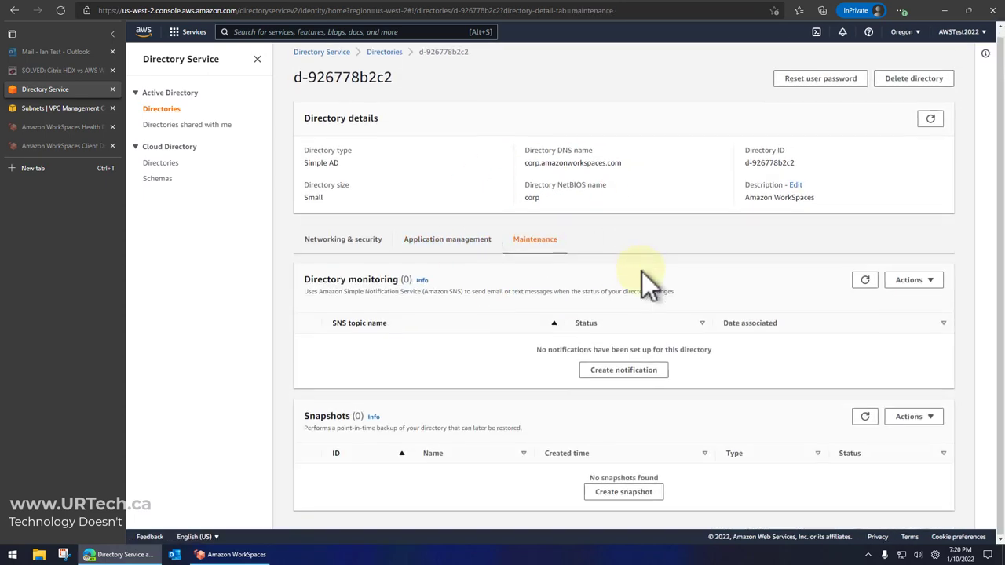
{"action": "left_click", "coordinate": [326, 236]}
Step: Go to the console home, expand All services, and open WorkSpaces
{"action": "left_click", "coordinate": [145, 31]}
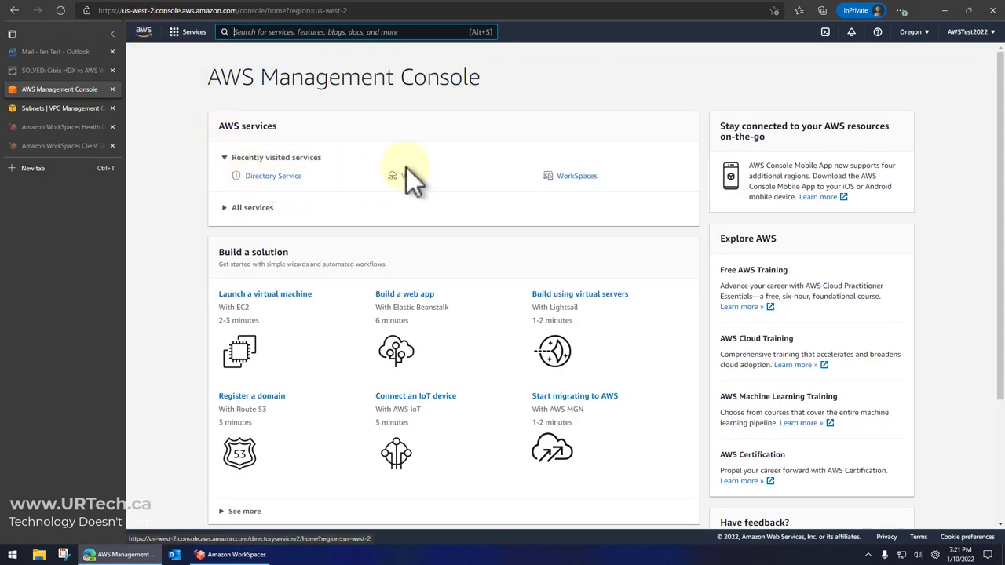
{"action": "left_click", "coordinate": [224, 209]}
{"action": "scroll", "coordinate": [407, 341], "scroll_direction": "down", "scroll_amount": 12}
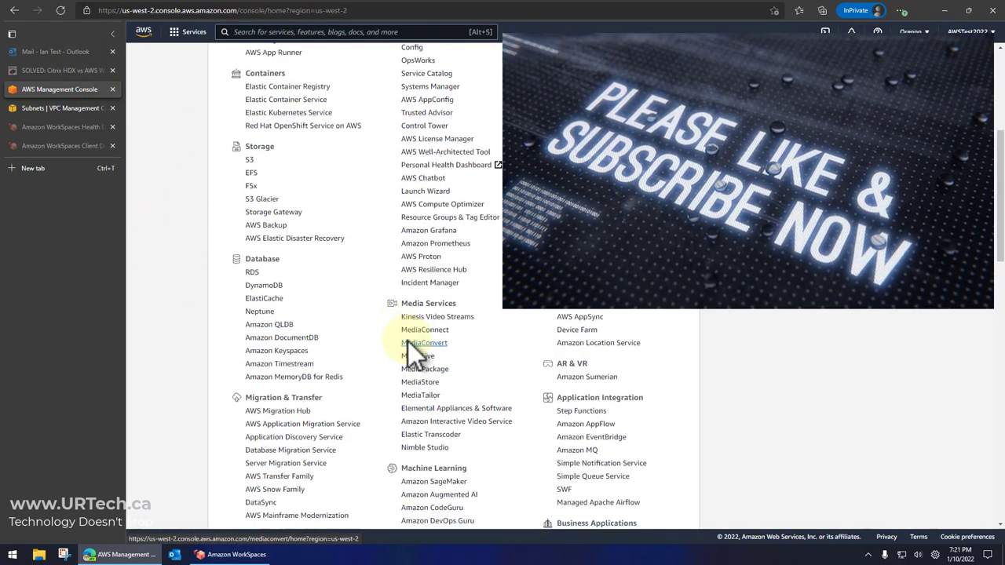
{"action": "scroll", "coordinate": [459, 338], "scroll_direction": "down", "scroll_amount": 5}
{"action": "scroll", "coordinate": [461, 338], "scroll_direction": "up", "scroll_amount": 1}
{"action": "scroll", "coordinate": [473, 338], "scroll_direction": "up", "scroll_amount": 1}
{"action": "scroll", "coordinate": [476, 341], "scroll_direction": "down", "scroll_amount": 2}
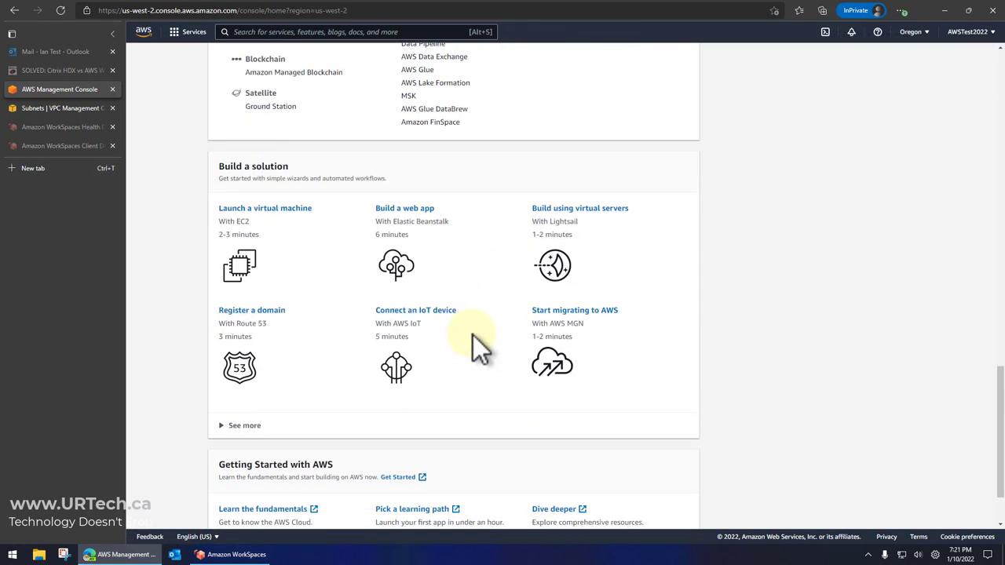
{"action": "scroll", "coordinate": [476, 342], "scroll_direction": "up", "scroll_amount": 15}
{"action": "left_click", "coordinate": [578, 176]}
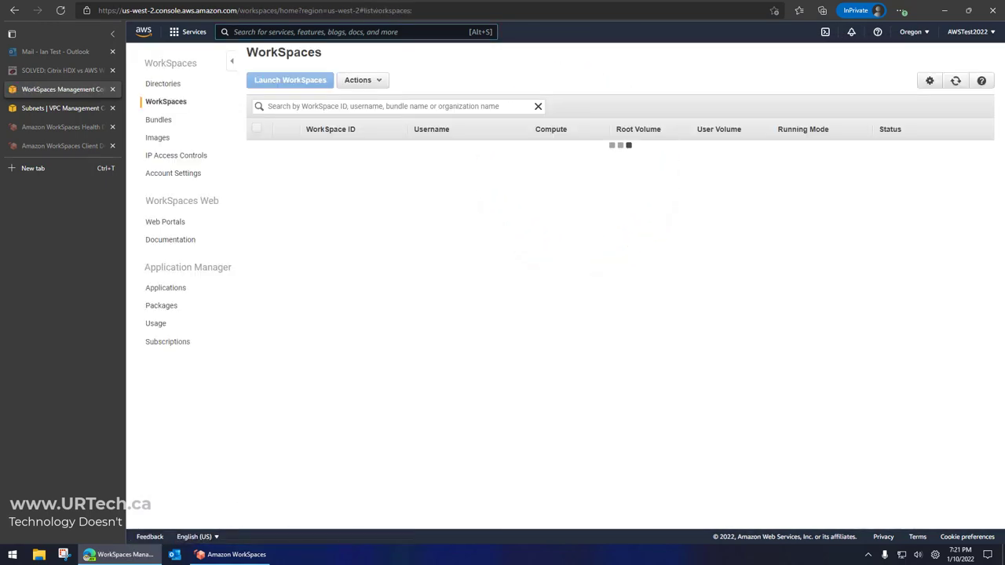
Step: Log back into the WorkSpace and set the starry-night tent photo as the desktop wallpaper
{"action": "left_click", "coordinate": [236, 554]}
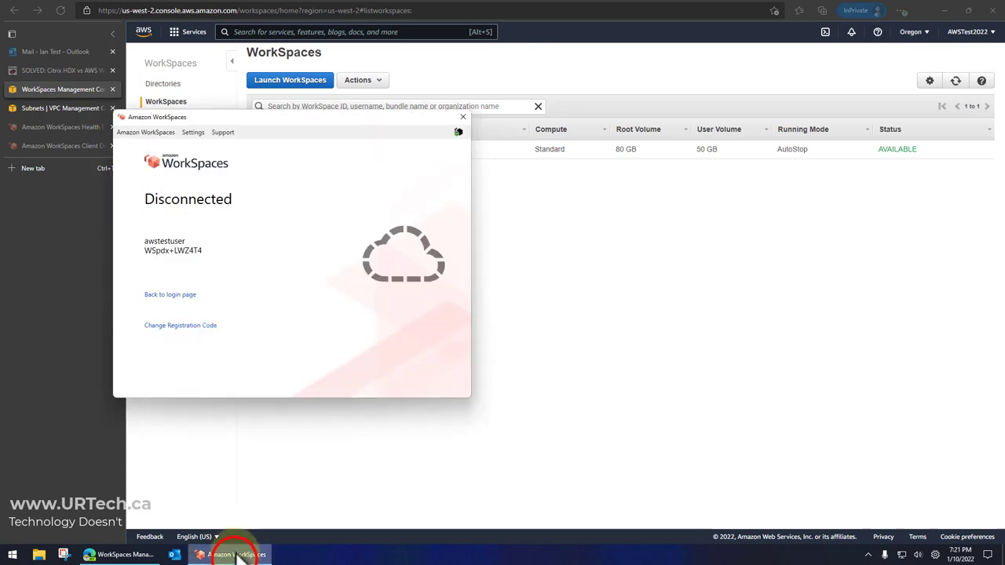
{"action": "left_click", "coordinate": [172, 294]}
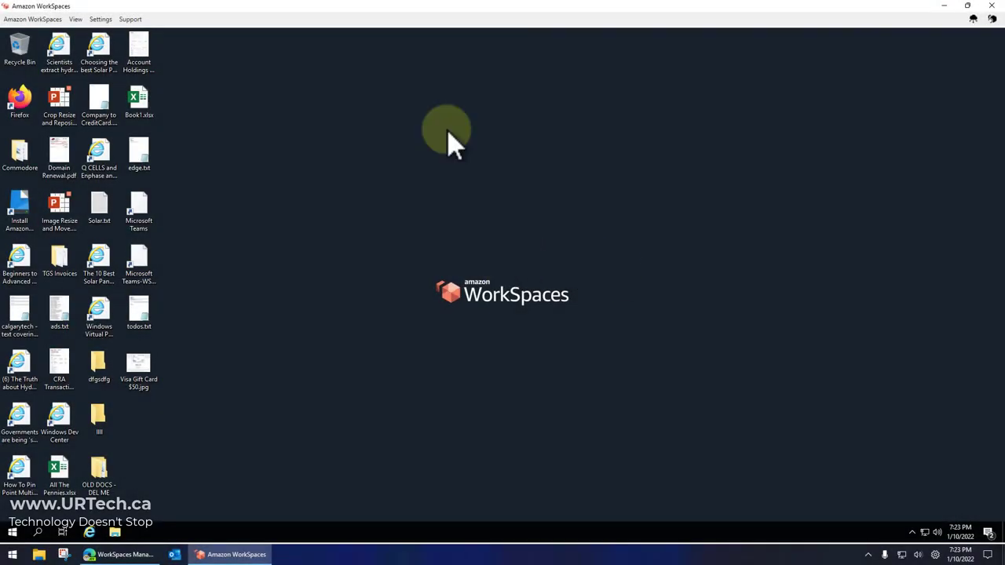
{"action": "right_click", "coordinate": [449, 133]}
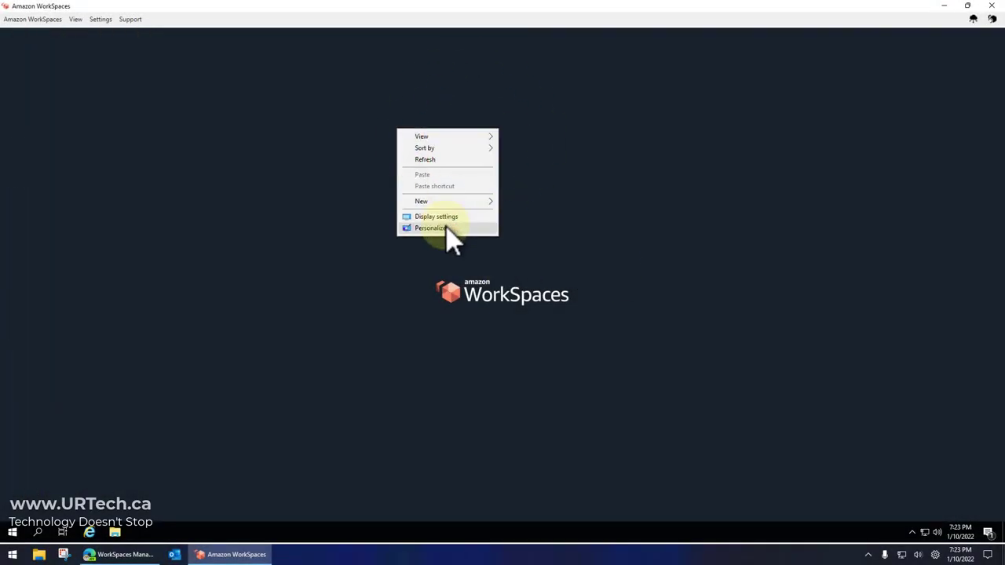
{"action": "left_click", "coordinate": [445, 227]}
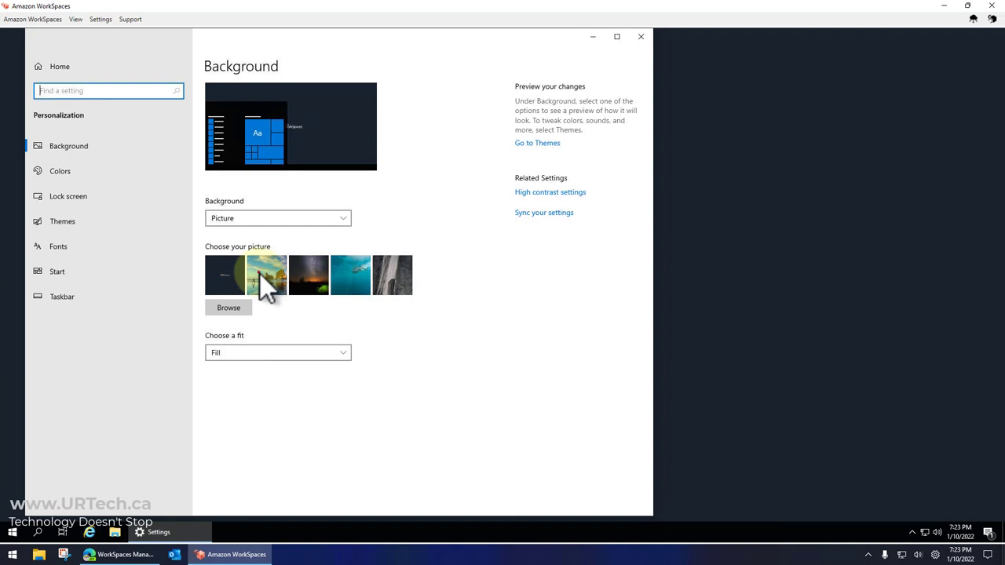
{"action": "left_click", "coordinate": [265, 277]}
{"action": "left_click", "coordinate": [303, 277]}
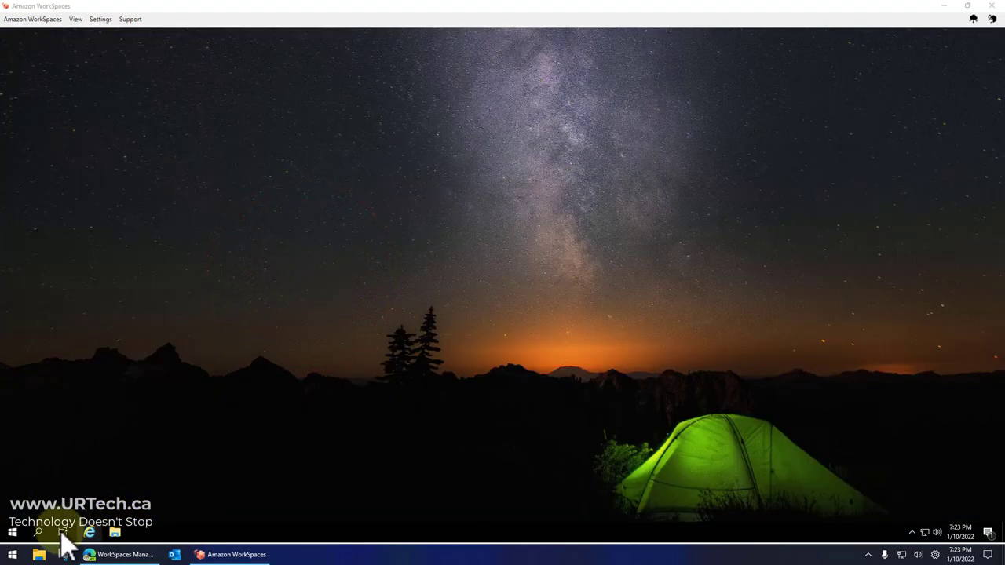
Step: Disconnect from the WorkSpace and confirm ending the session
{"action": "left_click", "coordinate": [14, 535]}
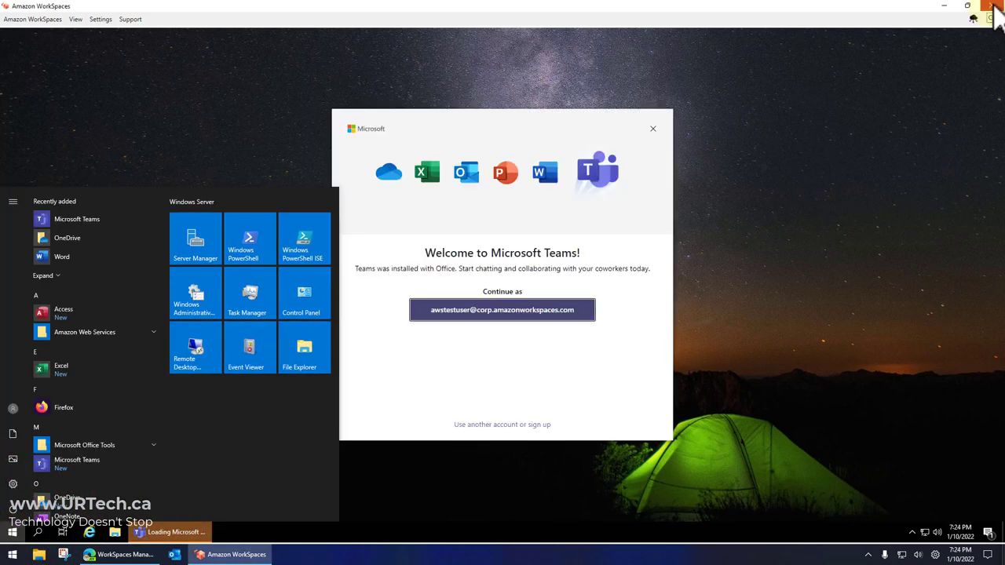
{"action": "left_click", "coordinate": [992, 18]}
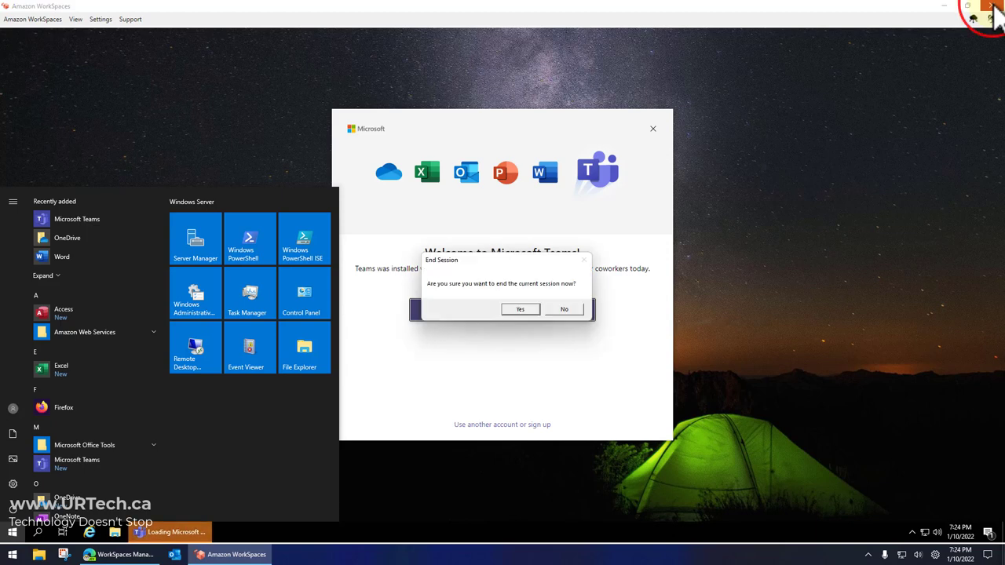
{"action": "left_click", "coordinate": [517, 309]}
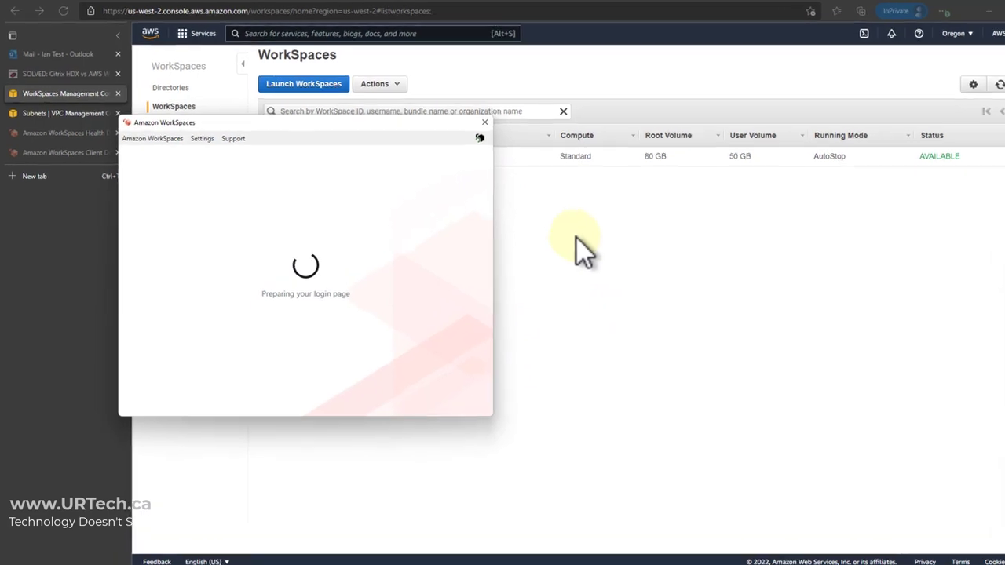
Step: Choose Create Image for the WorkSpace and highlight the C:\Program Files\Amazon\ImageChecker.exe path
{"action": "left_click", "coordinate": [576, 236]}
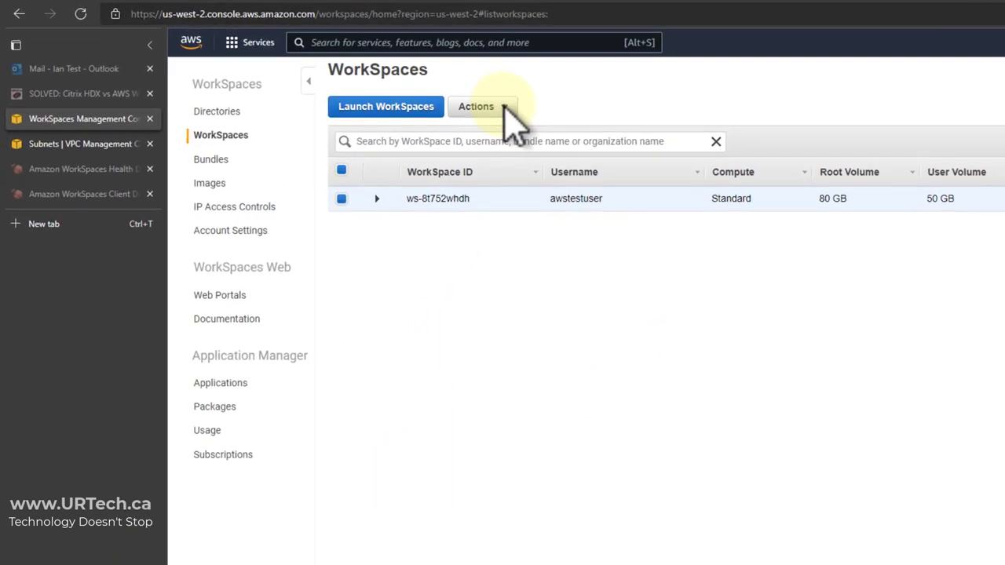
{"action": "left_click", "coordinate": [504, 108]}
{"action": "left_click", "coordinate": [513, 323]}
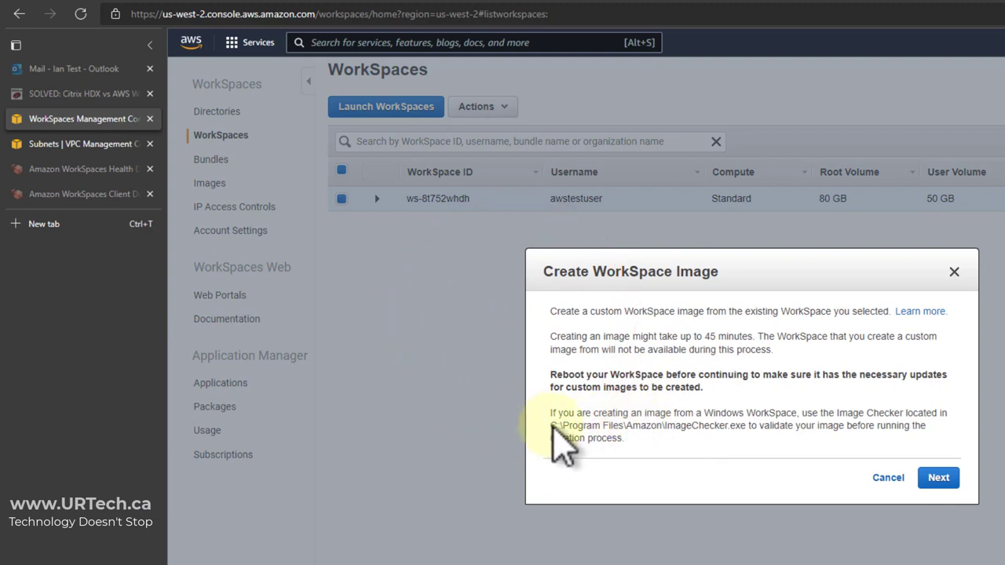
{"action": "left_click_drag", "start_coordinate": [745, 426], "coordinate": [551, 425]}
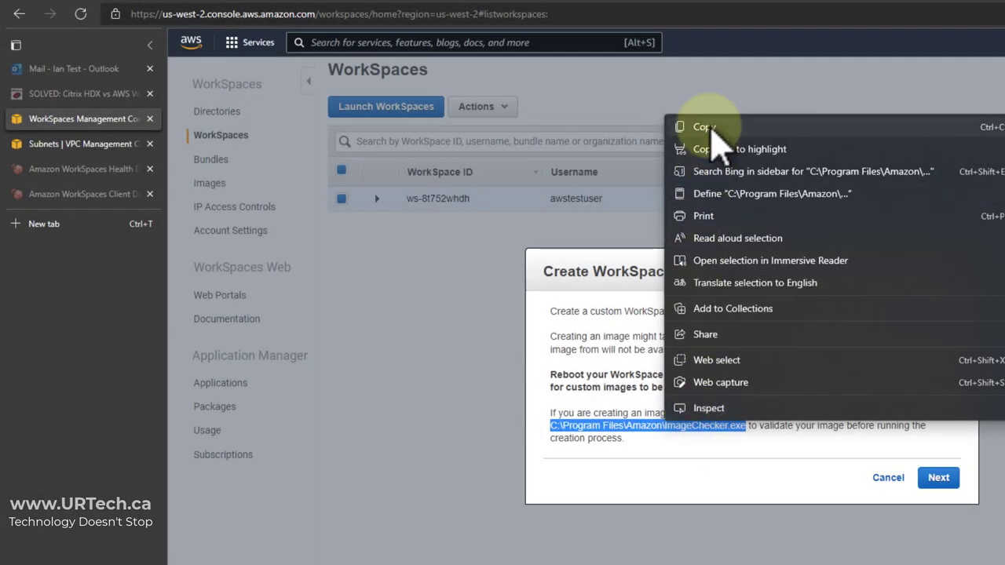
Step: Copy the ImageChecker.exe path and launch it from File Explorer's address bar, approving the UAC prompt
{"action": "left_click", "coordinate": [711, 127]}
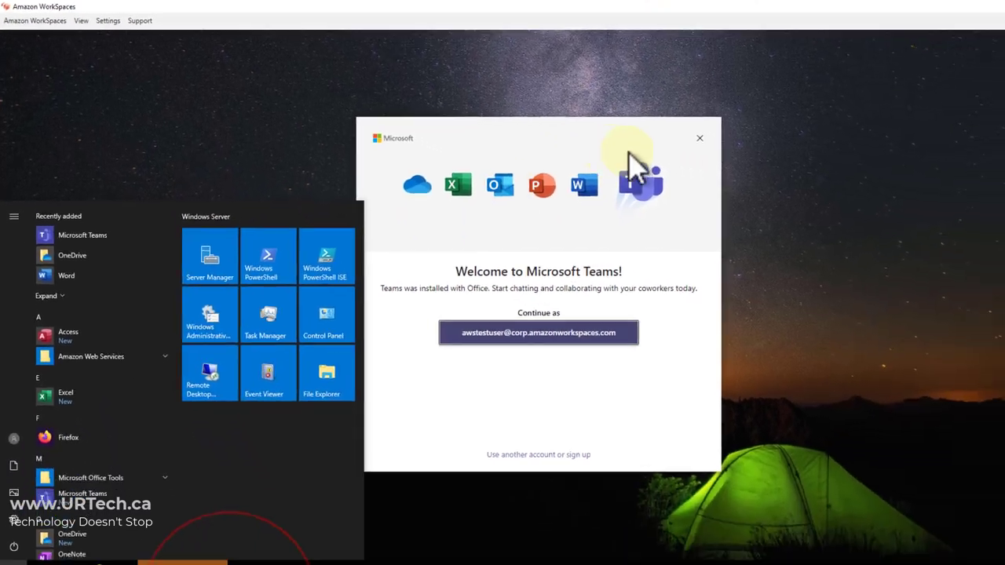
{"action": "left_click", "coordinate": [661, 128]}
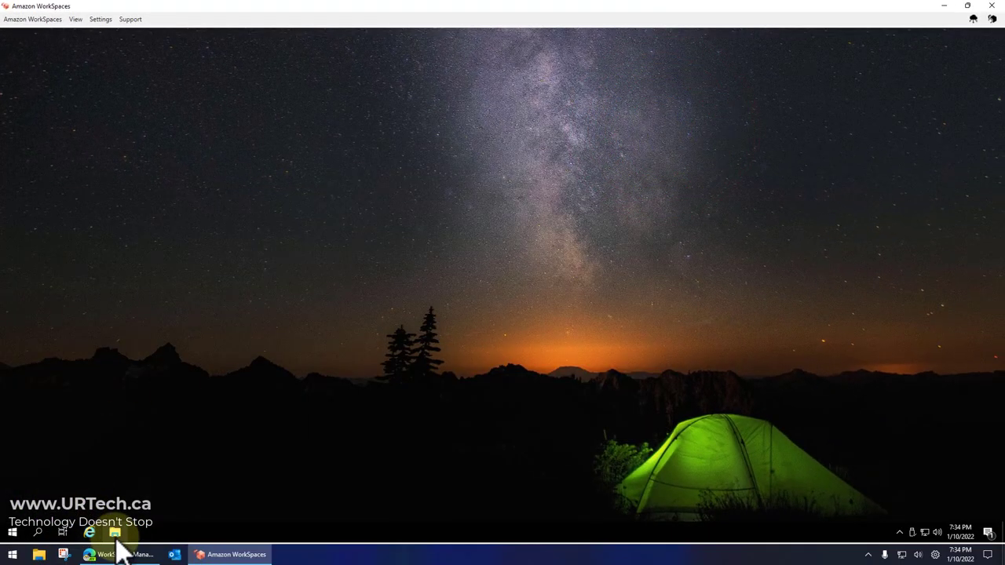
{"action": "left_click", "coordinate": [114, 532]}
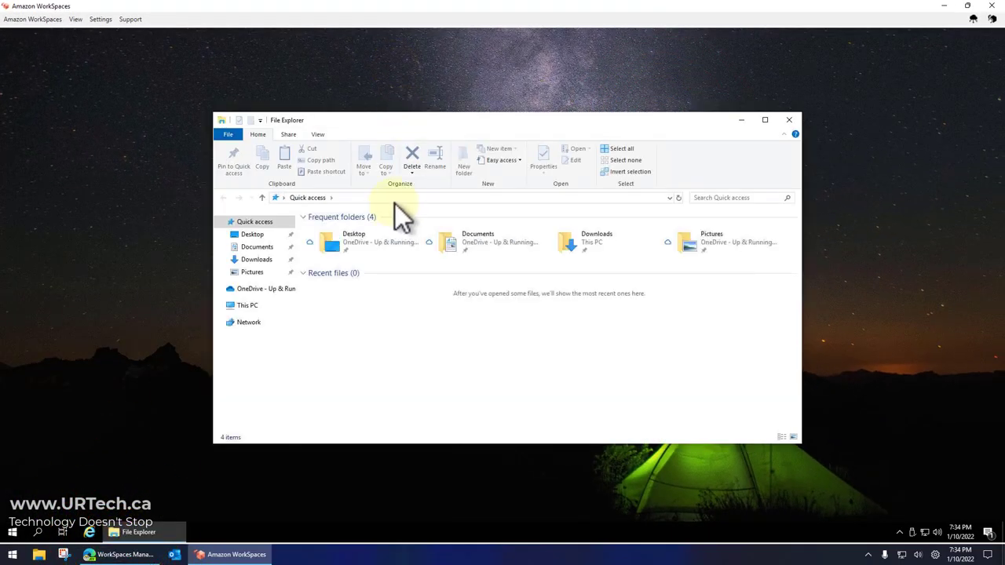
{"action": "left_click", "coordinate": [397, 198]}
{"action": "key", "text": "ctrl+v"}
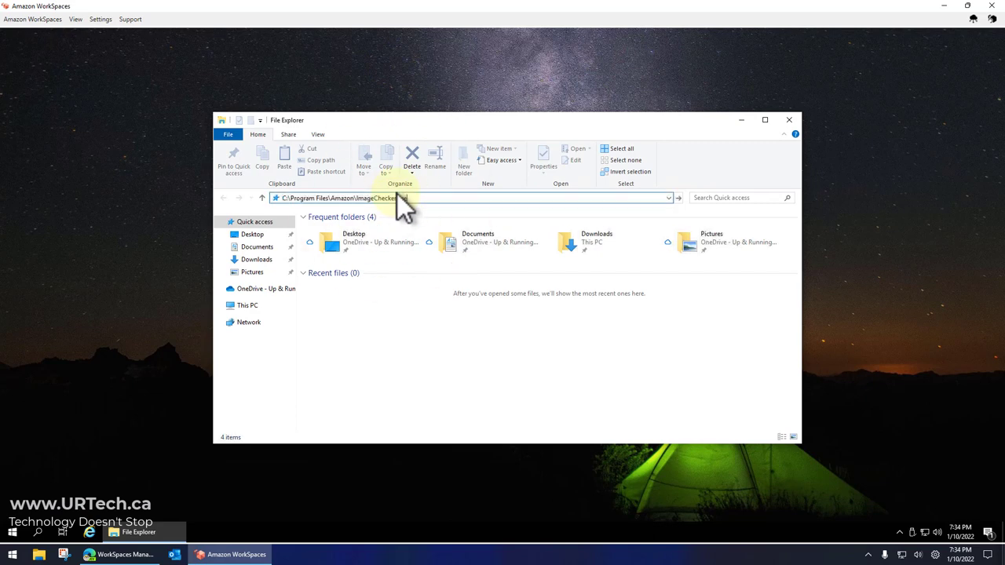
{"action": "key", "text": "Return"}
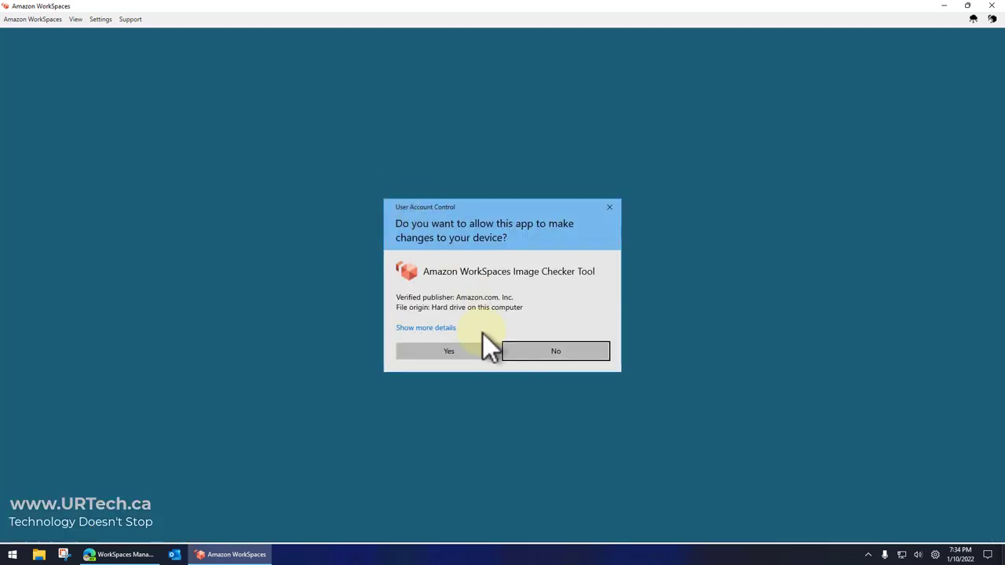
{"action": "left_click", "coordinate": [482, 352]}
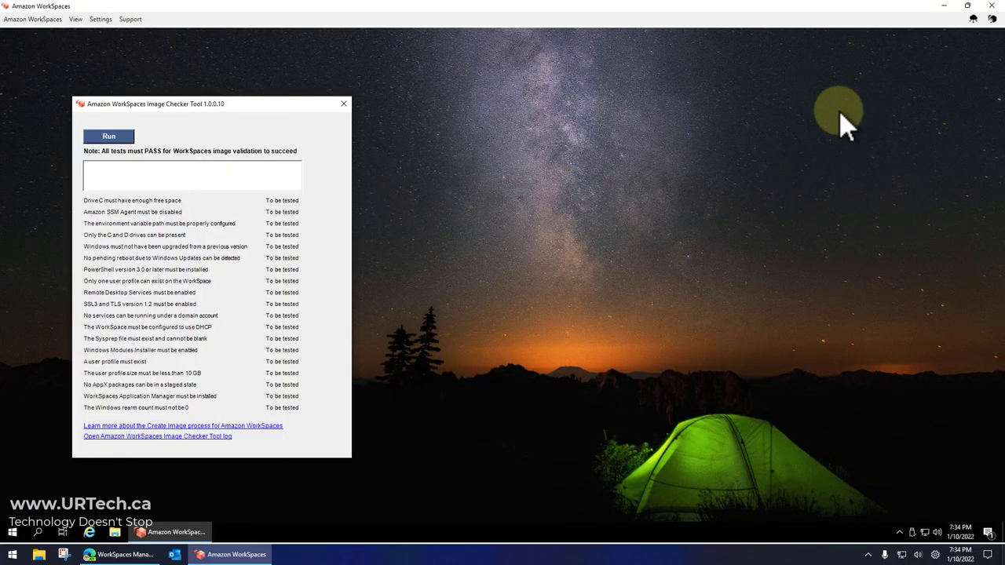
Step: Run the Image Checker tests, view the drive C failure details, and browse to c:\
{"action": "left_click", "coordinate": [111, 139]}
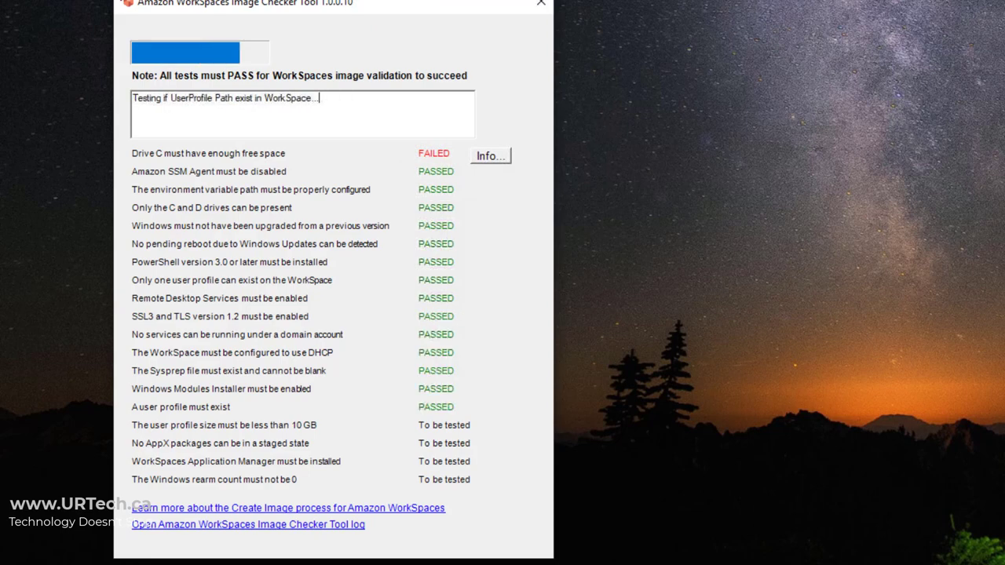
{"action": "left_click", "coordinate": [493, 156]}
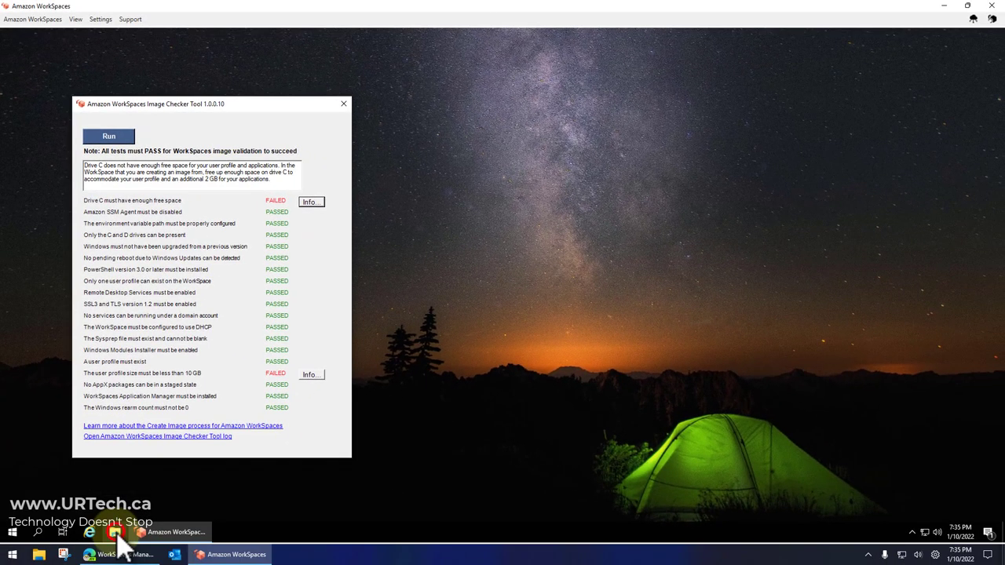
{"action": "left_click", "coordinate": [115, 533]}
{"action": "left_click", "coordinate": [433, 187]}
{"action": "type", "text": "c:\\"}
{"action": "key", "text": "Return"}
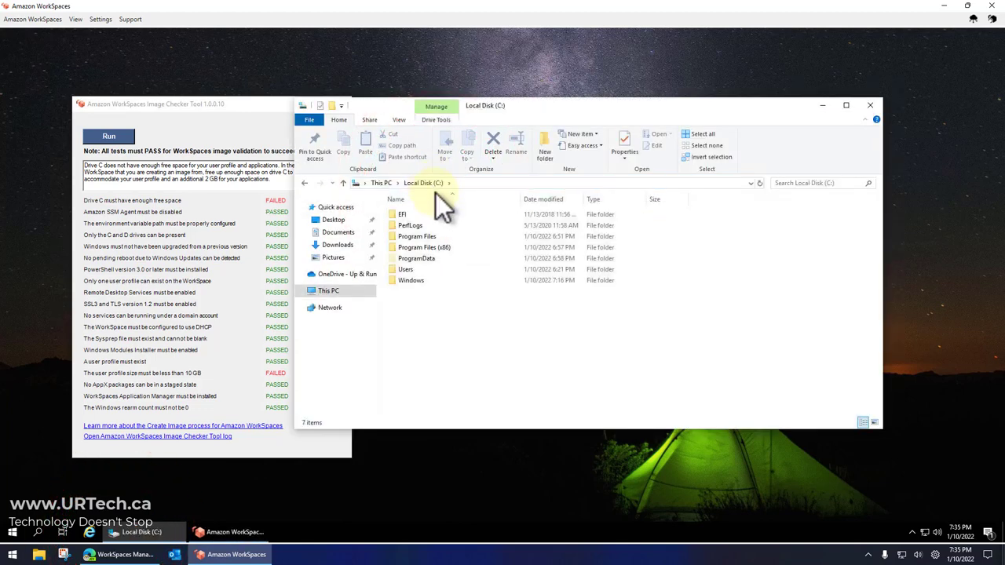
Step: Check System Storage settings: C: has 54.0 GB free of 79.9 GB, UserProfile D: 48.9 GB free
{"action": "left_click", "coordinate": [12, 533]}
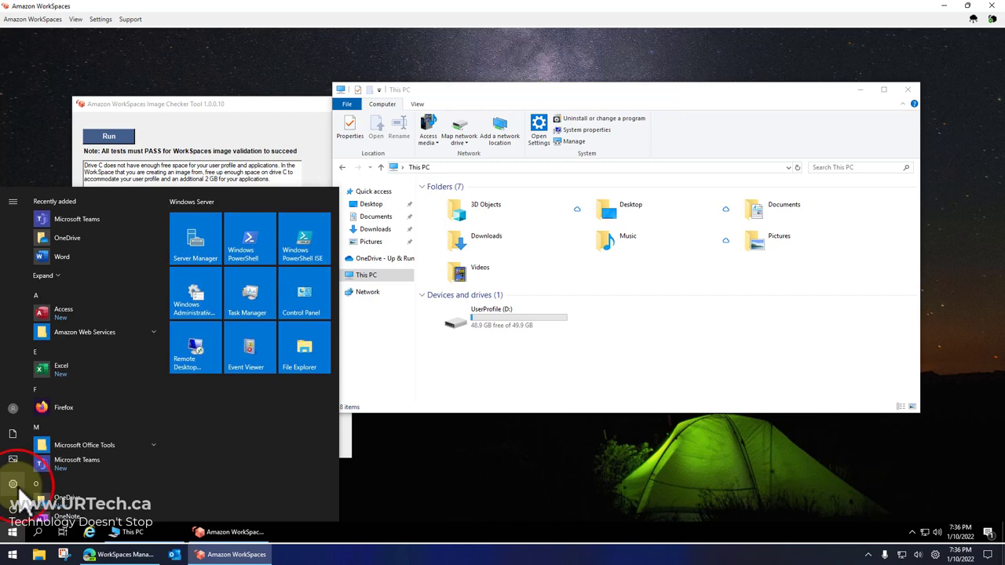
{"action": "left_click", "coordinate": [14, 484]}
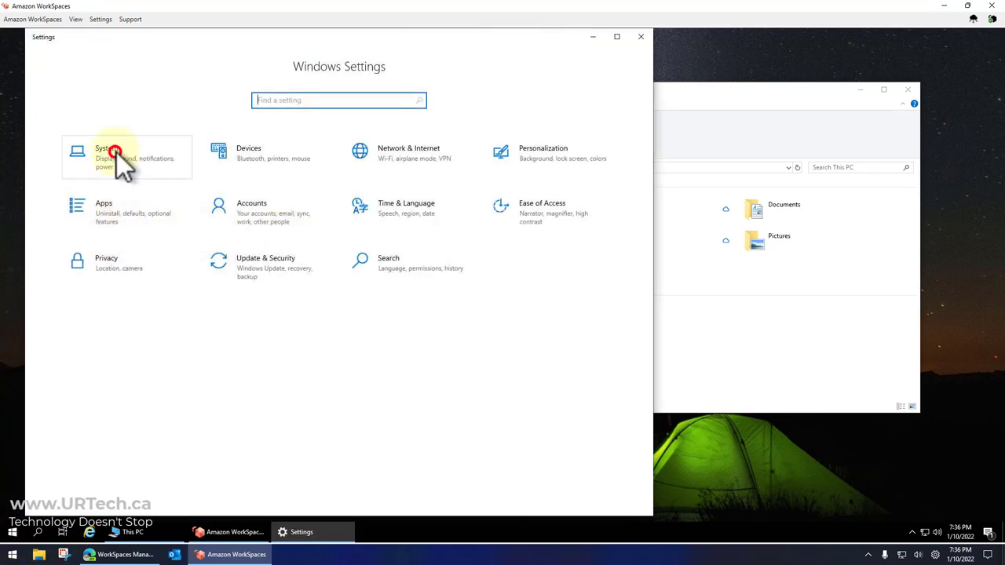
{"action": "left_click", "coordinate": [115, 152]}
{"action": "left_click", "coordinate": [71, 273]}
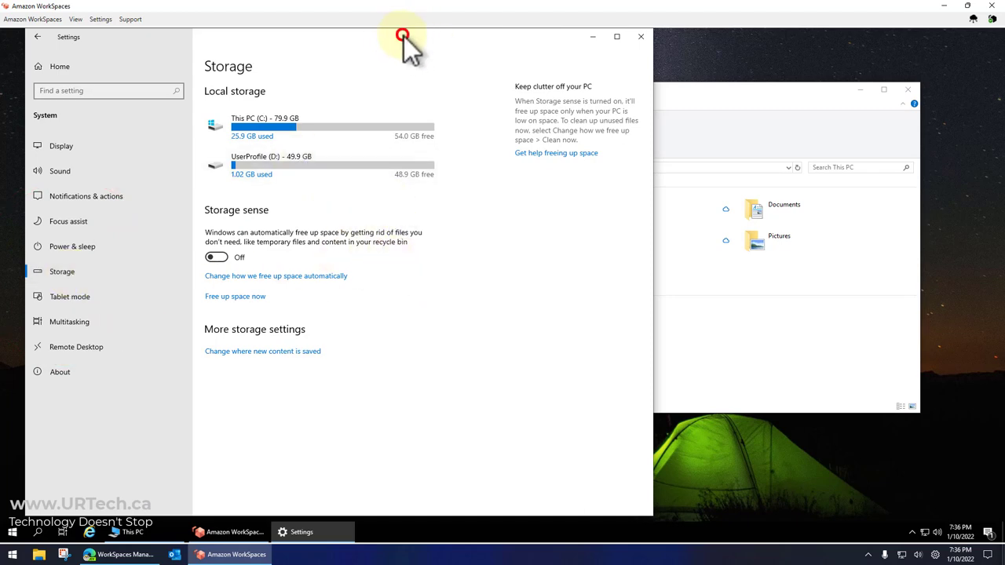
{"action": "left_click_drag", "start_coordinate": [407, 36], "coordinate": [452, 48]}
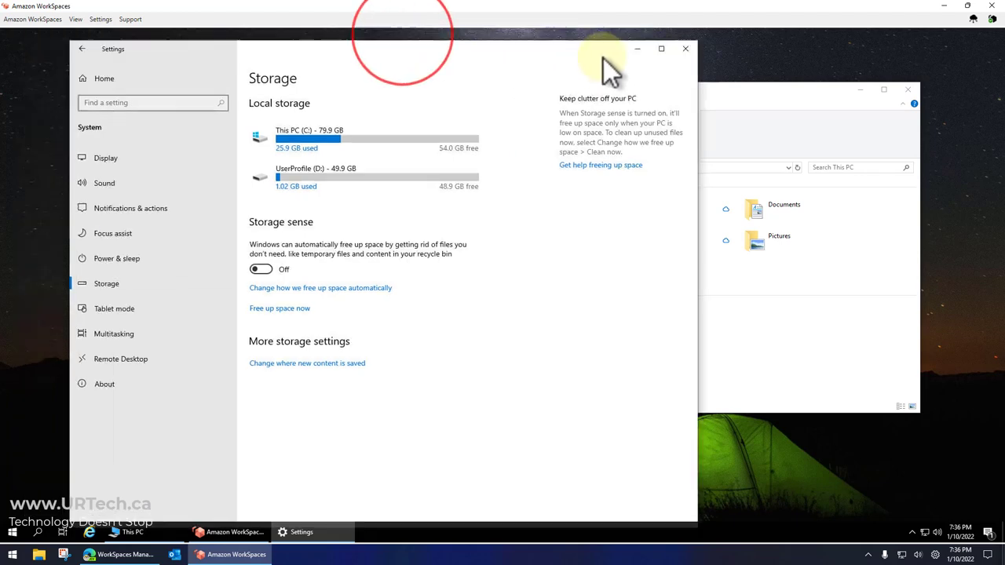
Step: Close Settings and the OneDrive prompt, then rerun the Image Checker until validation succeeds
{"action": "left_click", "coordinate": [688, 52]}
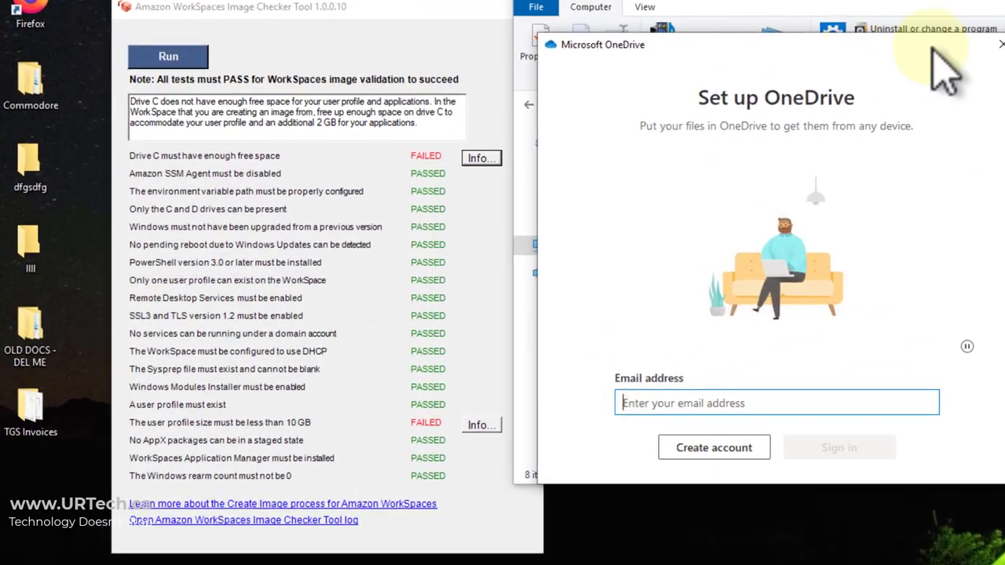
{"action": "left_click", "coordinate": [1000, 44]}
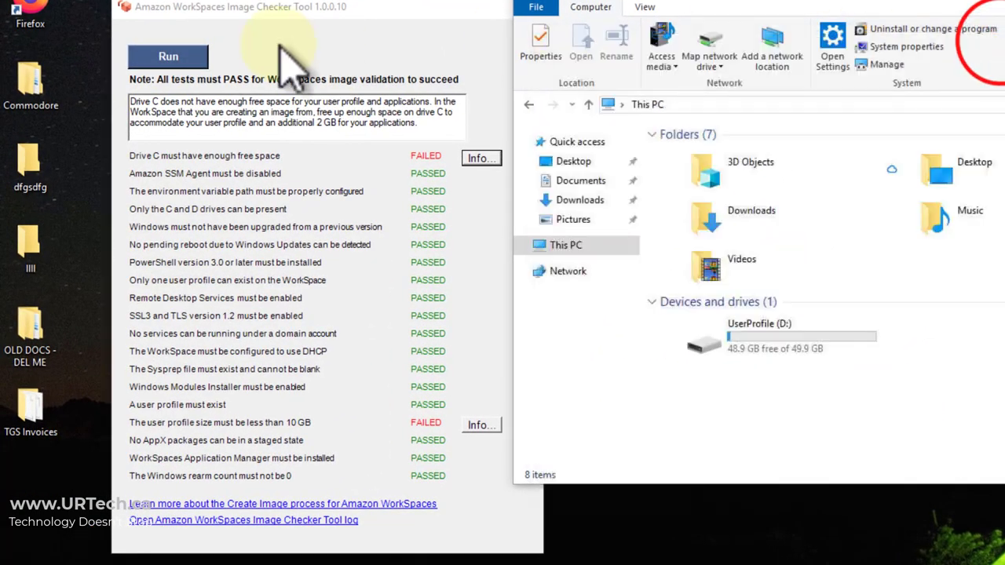
{"action": "left_click", "coordinate": [166, 59]}
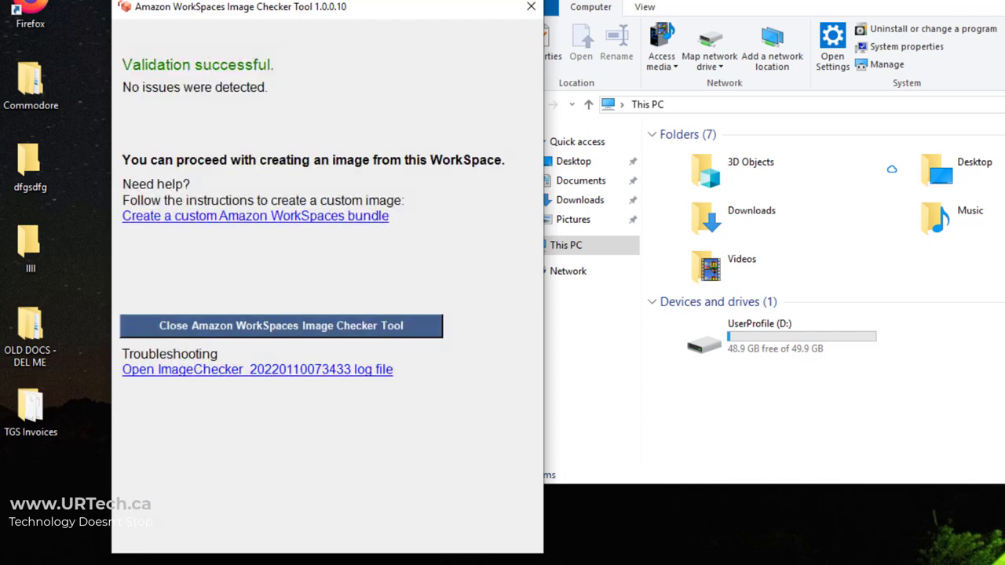
Step: Close the Image Checker and This PC window, then request ending the WorkSpace session
{"action": "left_click", "coordinate": [530, 7]}
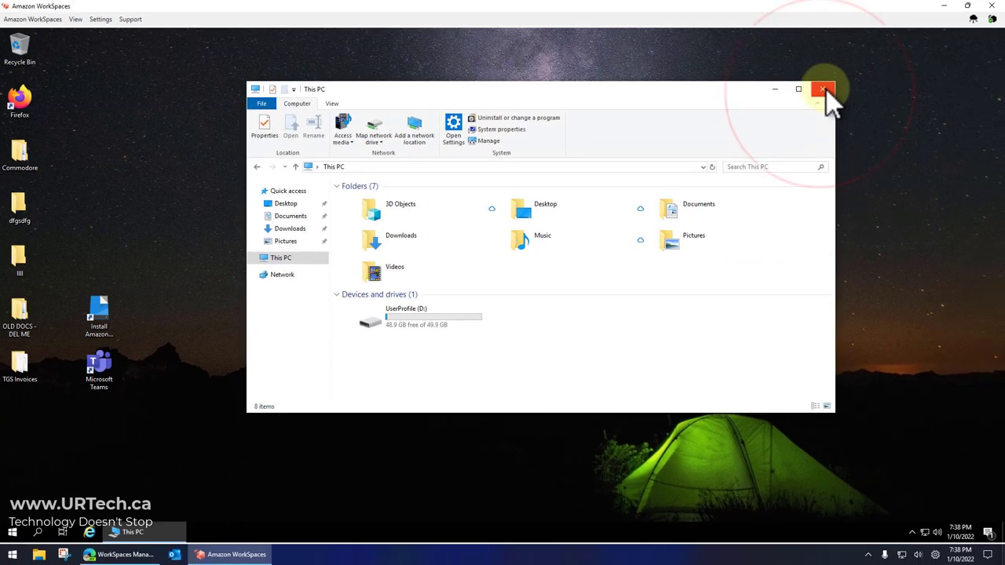
{"action": "left_click", "coordinate": [943, 60]}
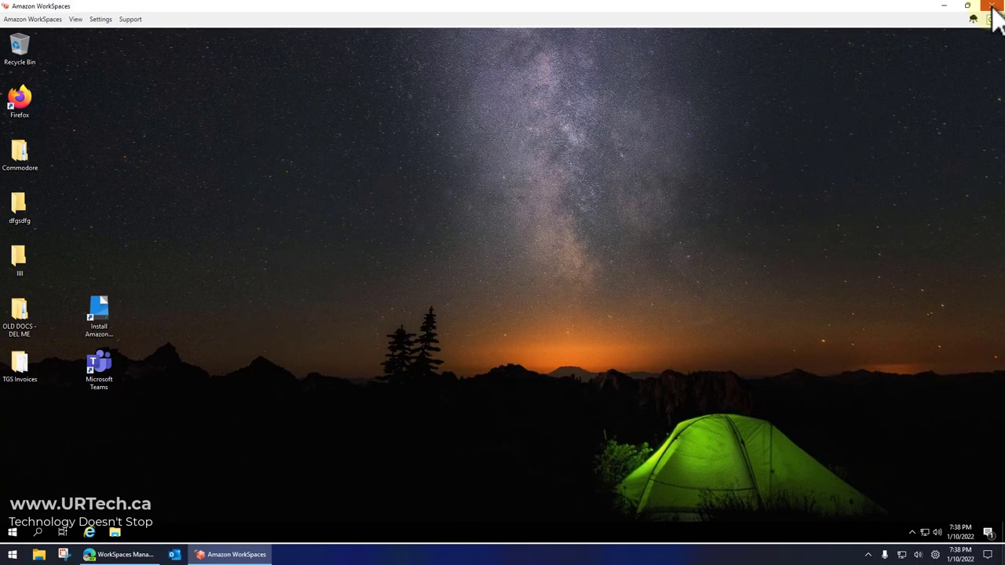
{"action": "left_click", "coordinate": [992, 7]}
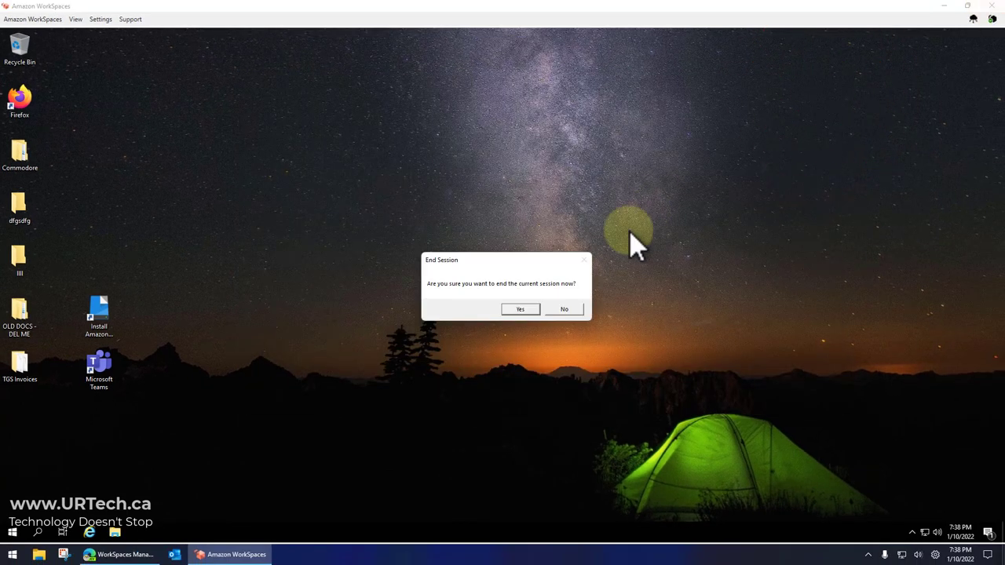
Step: End the session and create image URTechGold-Jan10-2022, reusing that name as its description
{"action": "left_click", "coordinate": [521, 309]}
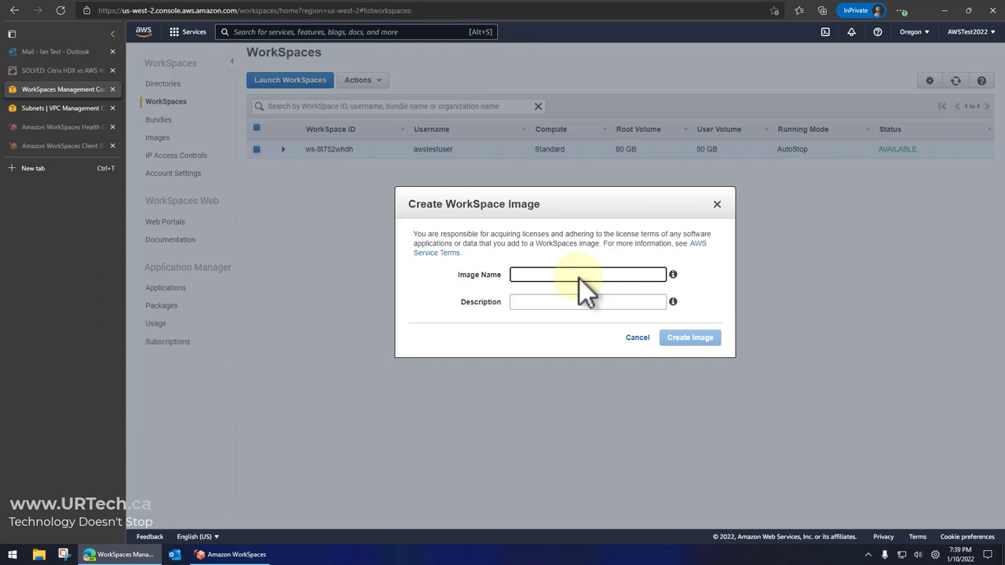
{"action": "type", "text": "URTec"}
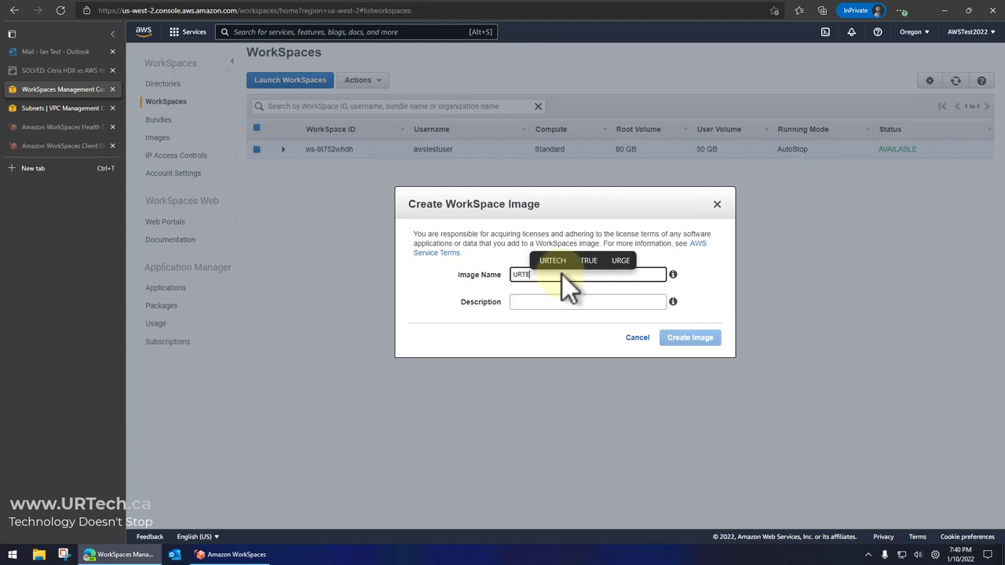
{"action": "type", "text": "hGold"}
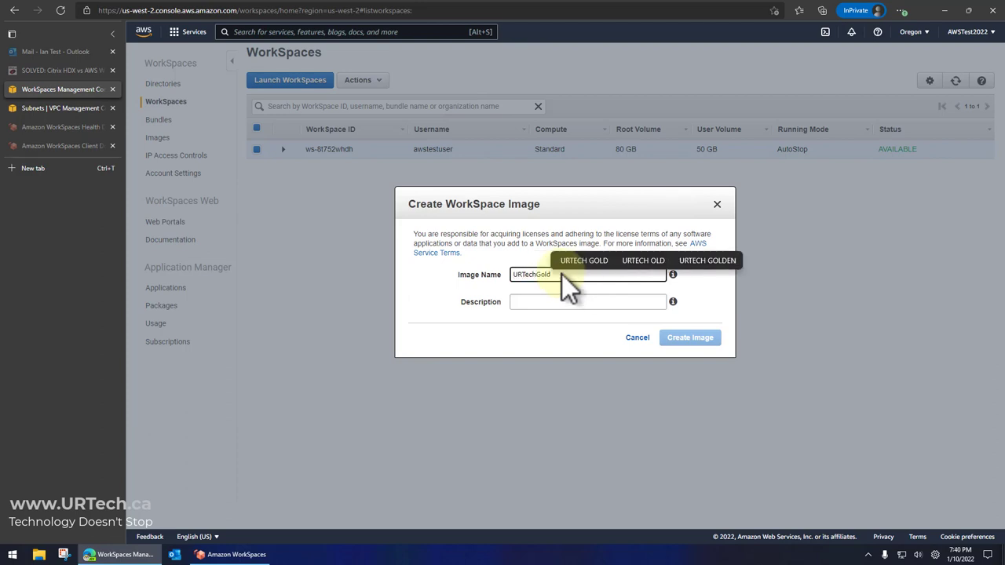
{"action": "type", "text": "-Jan"}
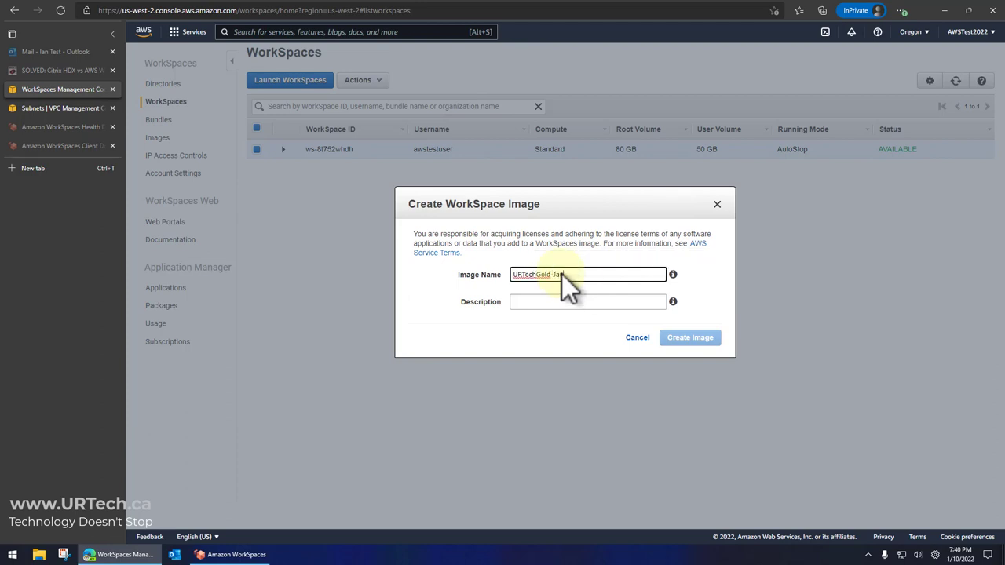
{"action": "type", "text": "10-2022"}
{"action": "left_click_drag", "start_coordinate": [601, 274], "coordinate": [386, 271]}
{"action": "key", "text": "ctrl+c"}
{"action": "left_click", "coordinate": [517, 303]}
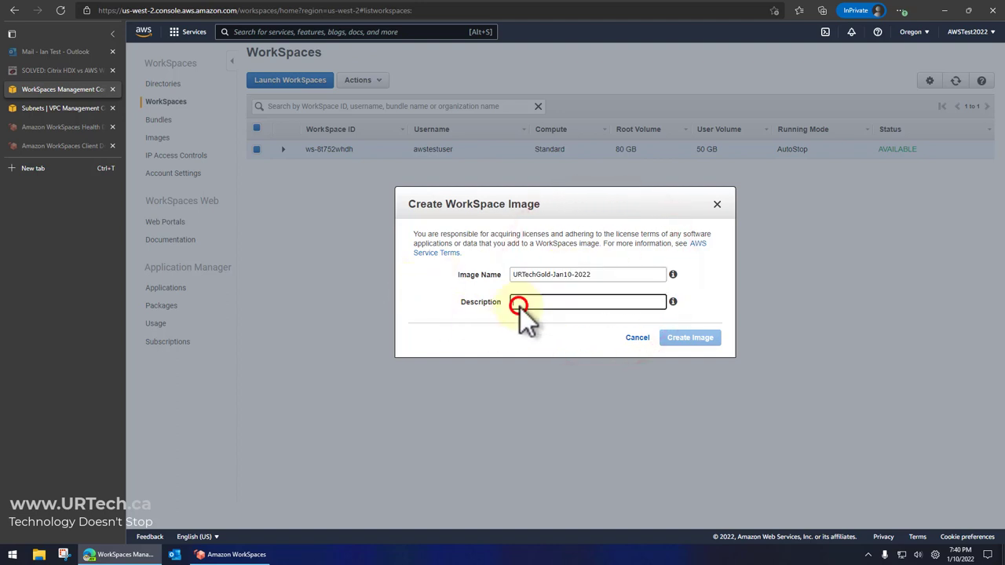
{"action": "key", "text": "ctrl+v"}
{"action": "left_click", "coordinate": [710, 338]}
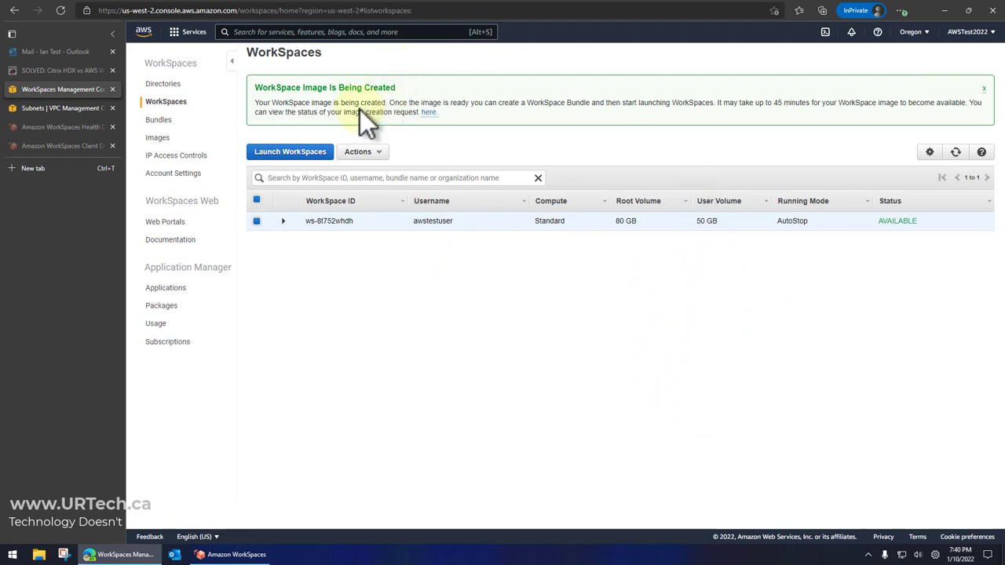
Step: Refresh the WorkSpaces list until the WorkSpace shows SUSPENDED, and check the Images page
{"action": "left_click", "coordinate": [960, 152]}
{"action": "left_click", "coordinate": [959, 152]}
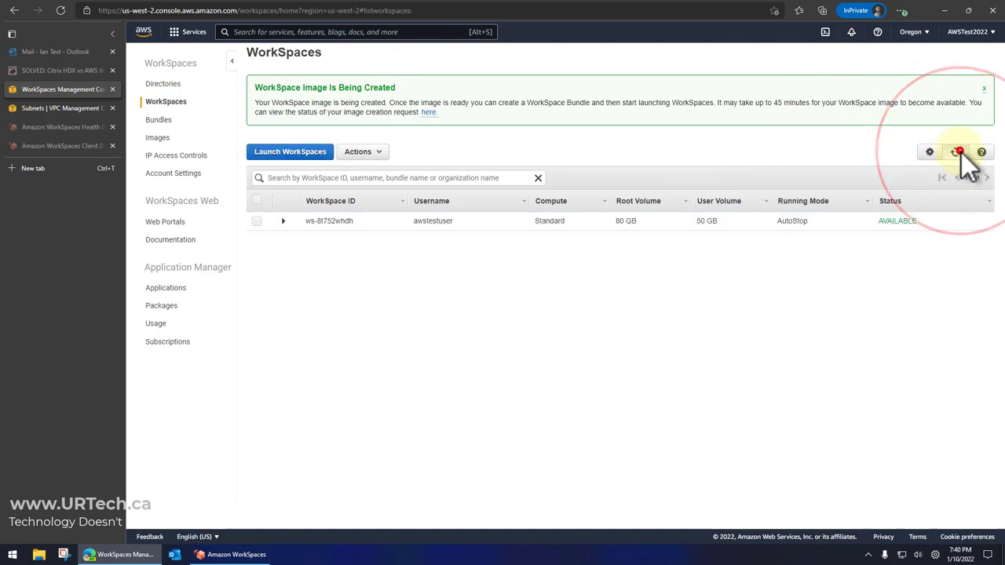
{"action": "left_click", "coordinate": [962, 152]}
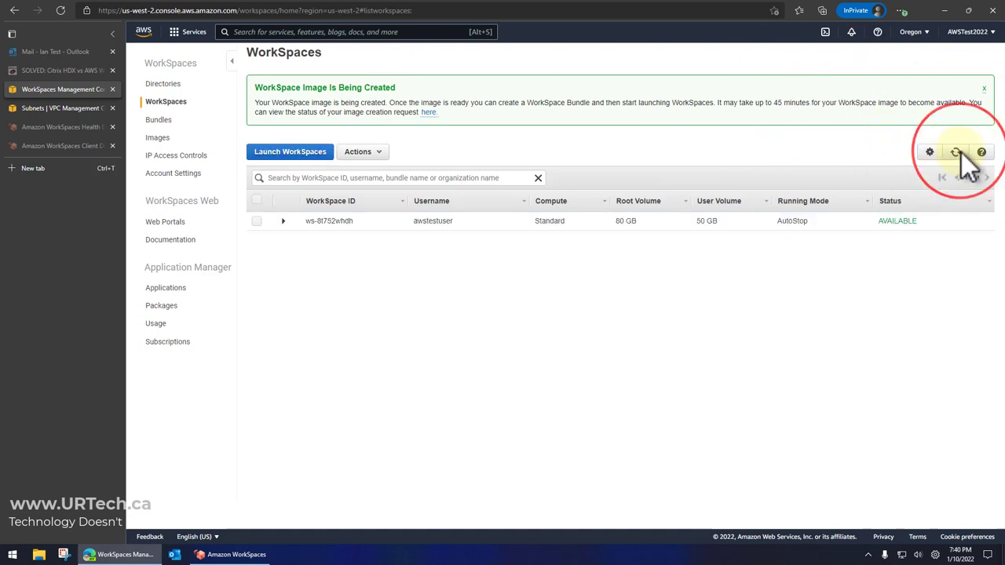
{"action": "left_click", "coordinate": [154, 138]}
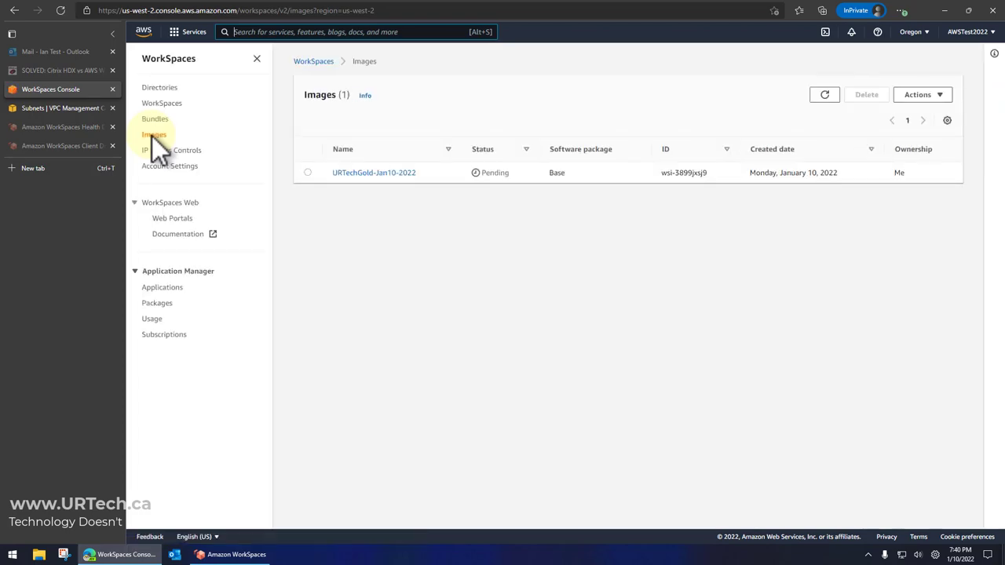
{"action": "key", "text": "alt+s"}
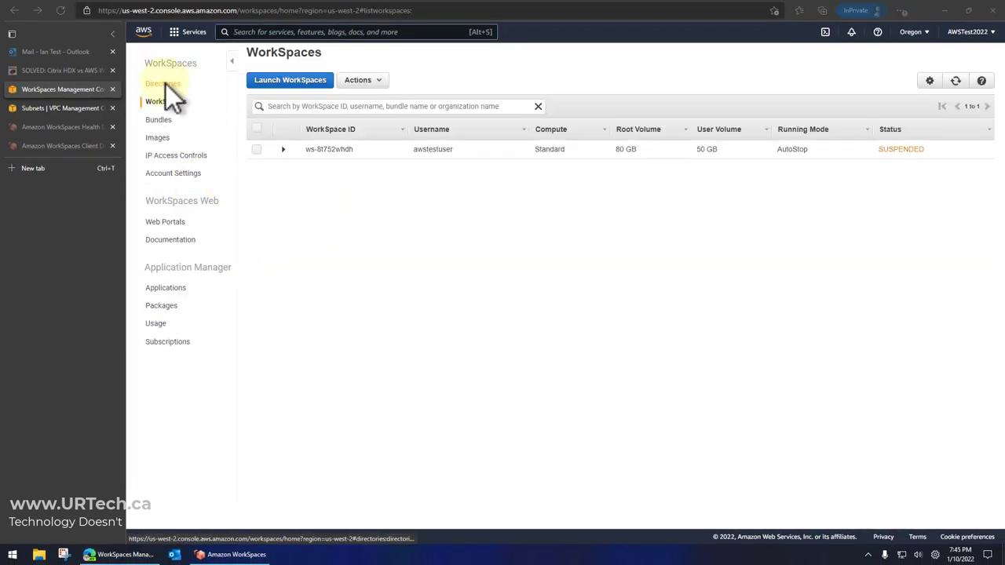
Step: Open update details for the corp.amazonworkspaces.com directory, leaving Access to Internet enabled
{"action": "left_click", "coordinate": [165, 84]}
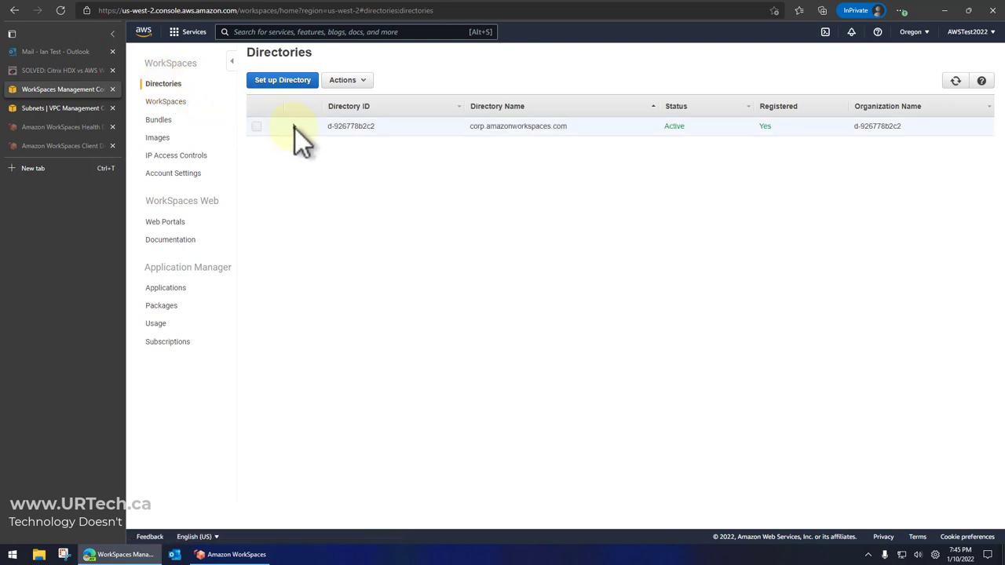
{"action": "left_click", "coordinate": [295, 127]}
{"action": "left_click", "coordinate": [259, 127]}
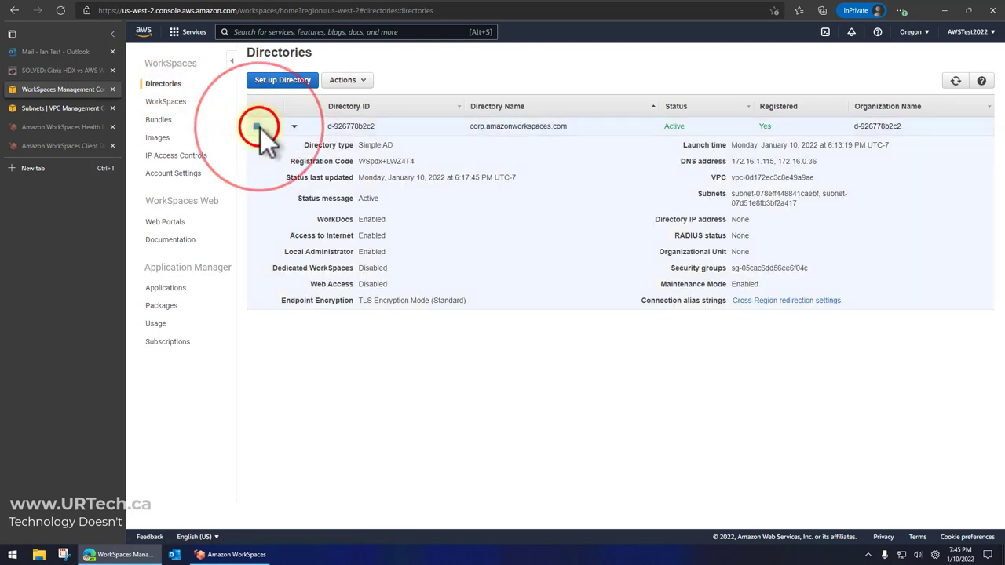
{"action": "left_click", "coordinate": [359, 80]}
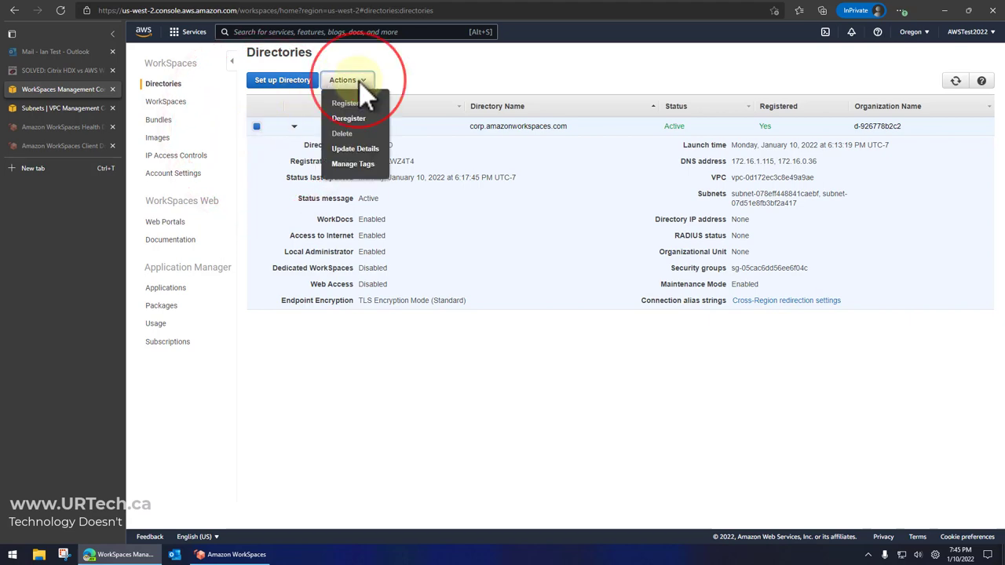
{"action": "left_click", "coordinate": [374, 149]}
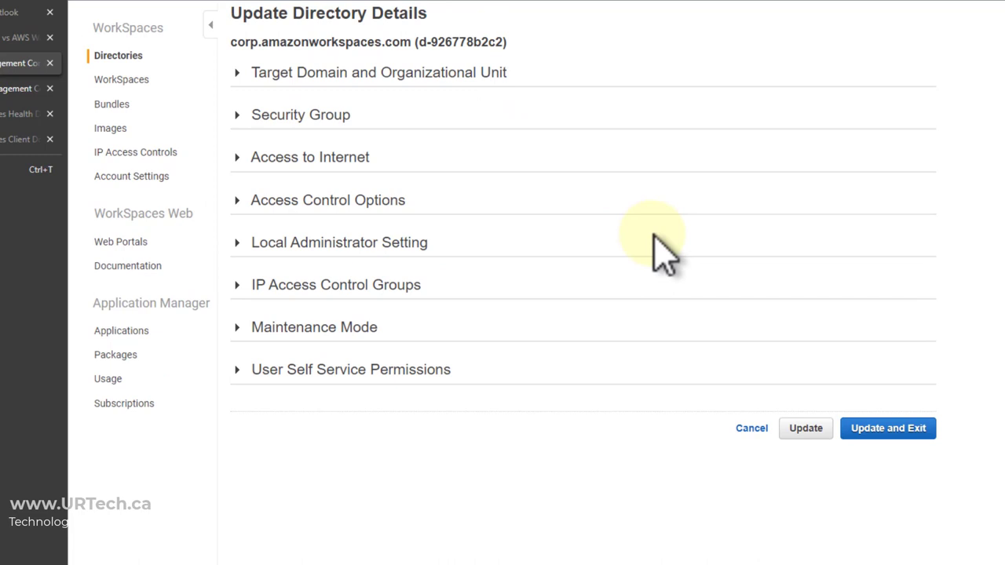
{"action": "left_click", "coordinate": [238, 158]}
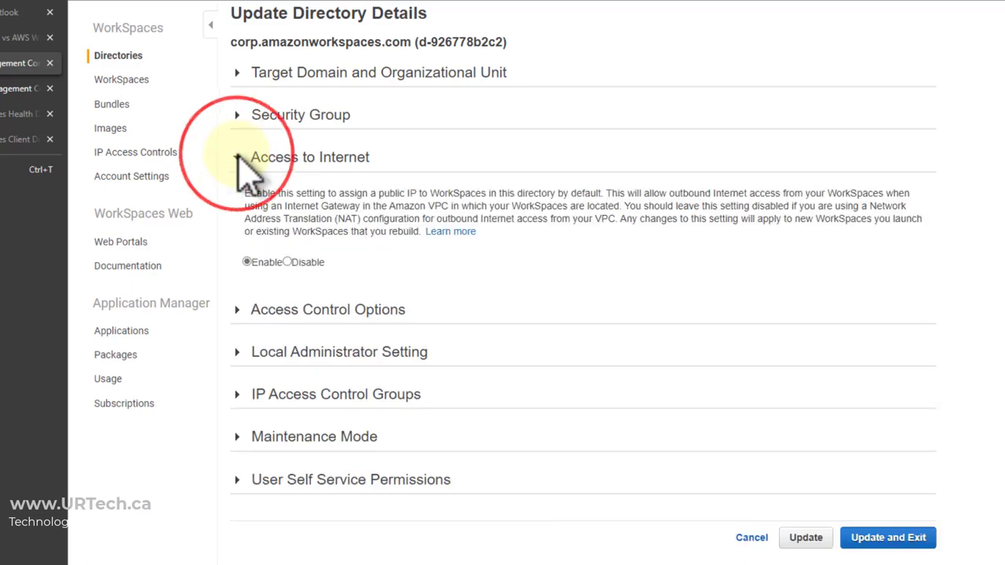
{"action": "left_click", "coordinate": [294, 264]}
{"action": "left_click", "coordinate": [247, 262]}
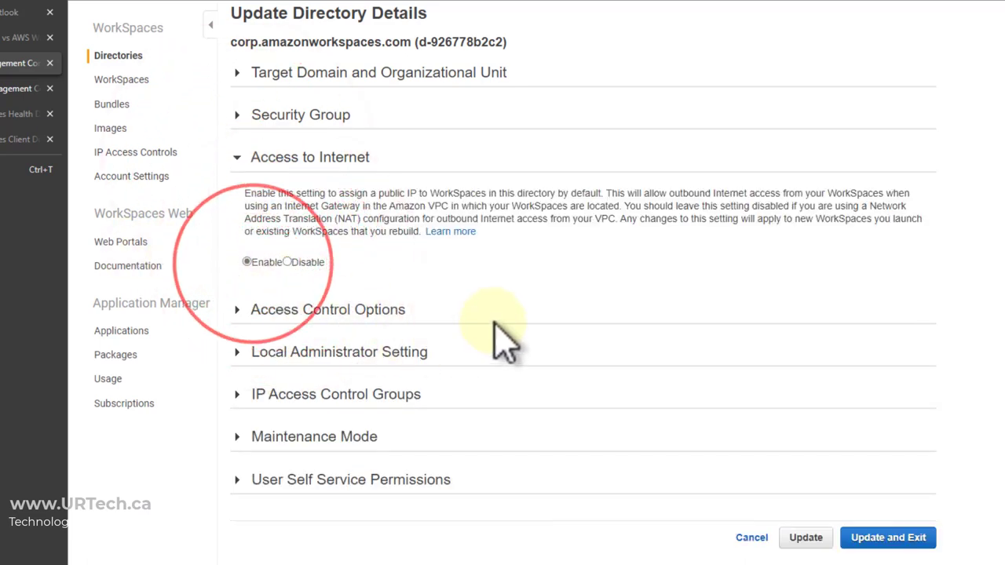
Step: Disable users increasing volume size, changing compute type and switching running mode, then update
{"action": "left_click", "coordinate": [236, 437]}
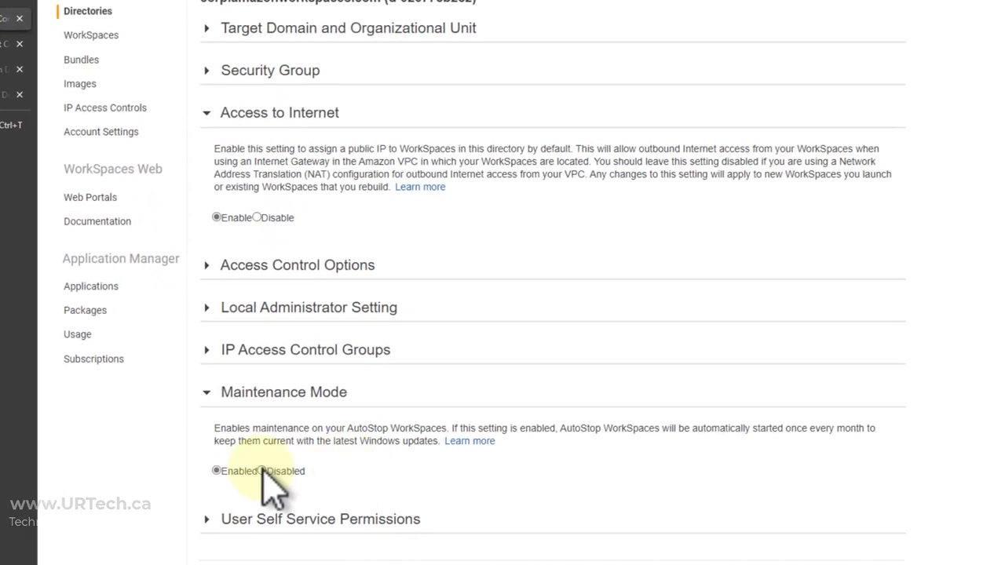
{"action": "left_click", "coordinate": [171, 463]}
{"action": "scroll", "coordinate": [463, 416], "scroll_direction": "down", "scroll_amount": 5}
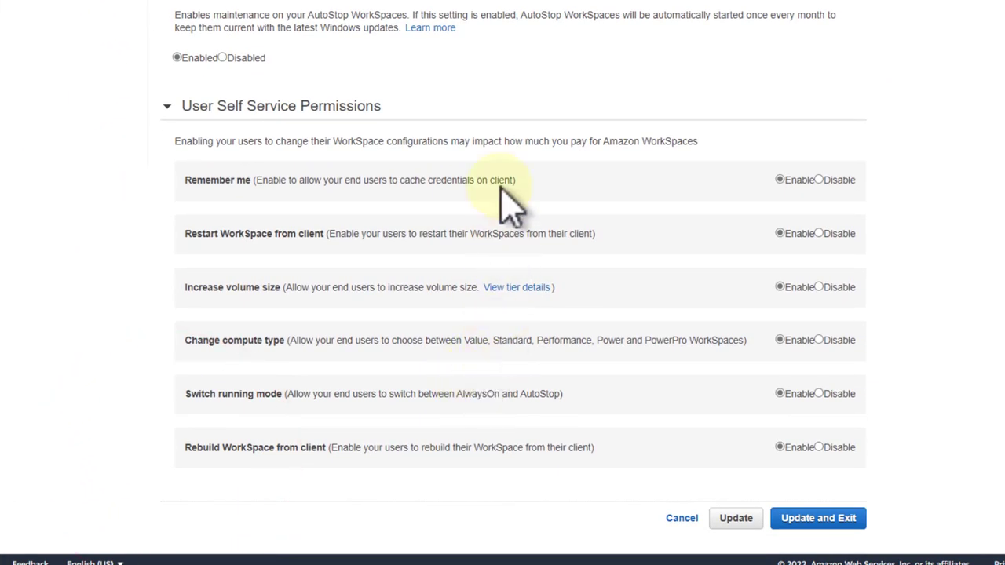
{"action": "left_click", "coordinate": [819, 286]}
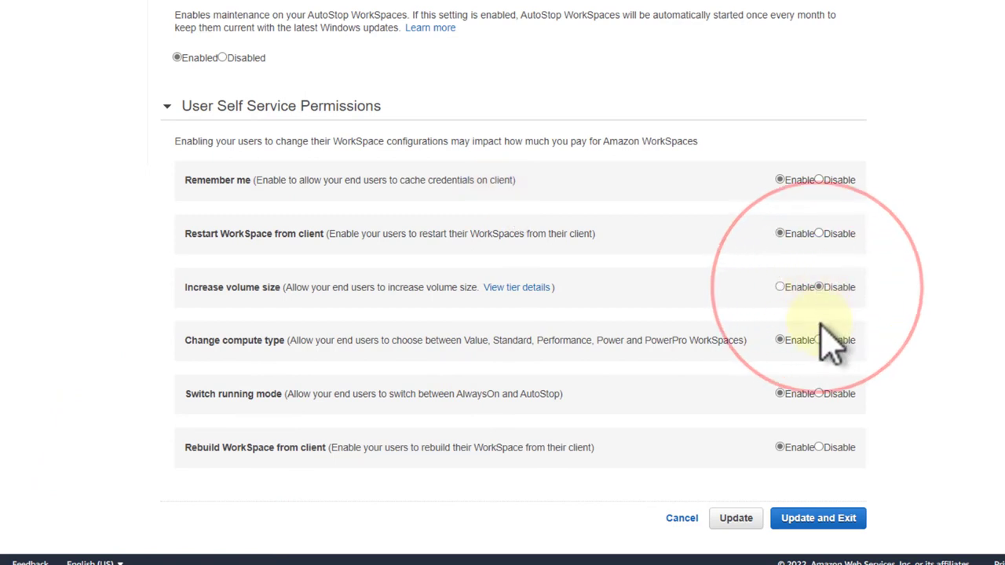
{"action": "left_click", "coordinate": [819, 340]}
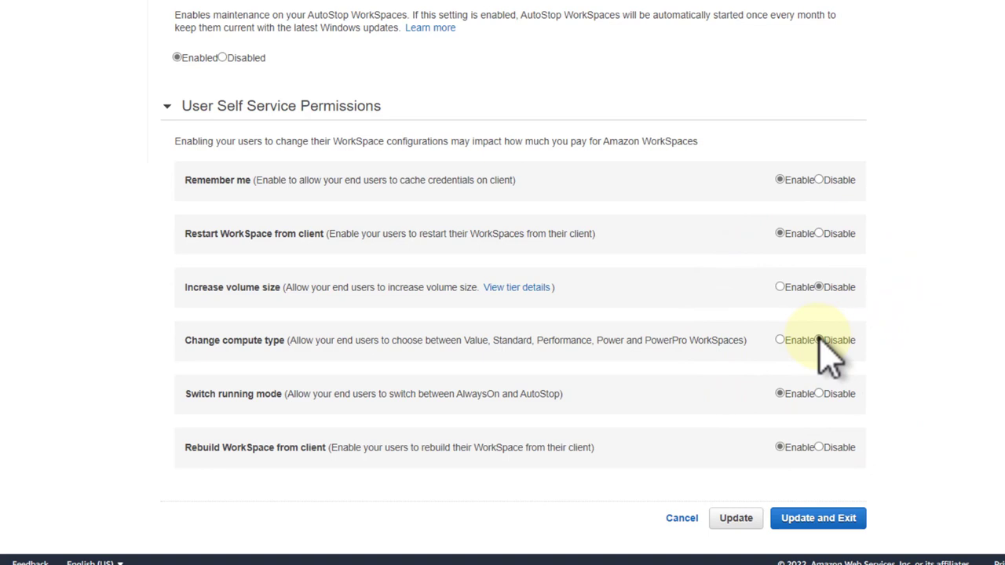
{"action": "left_click", "coordinate": [819, 394]}
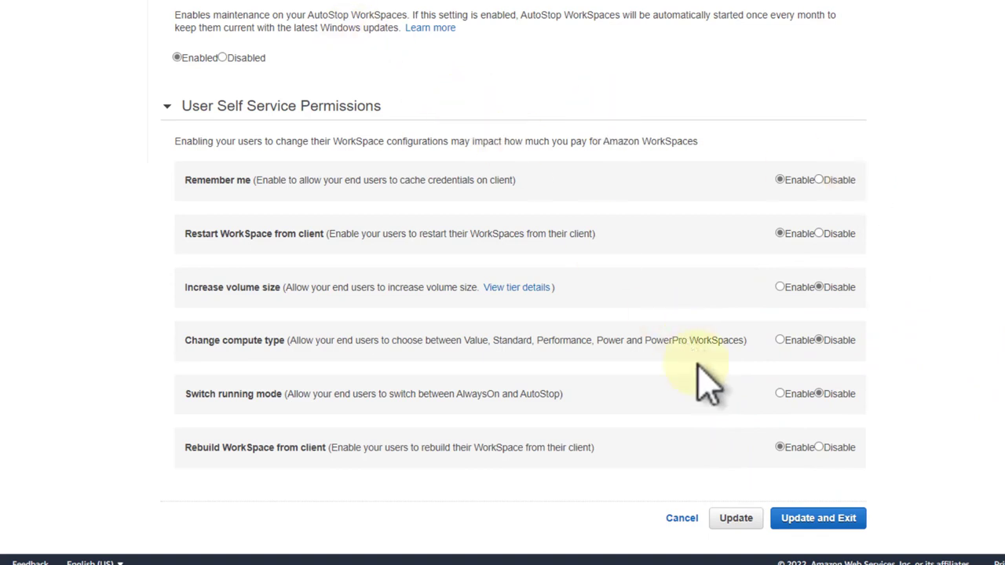
{"action": "left_click", "coordinate": [825, 520]}
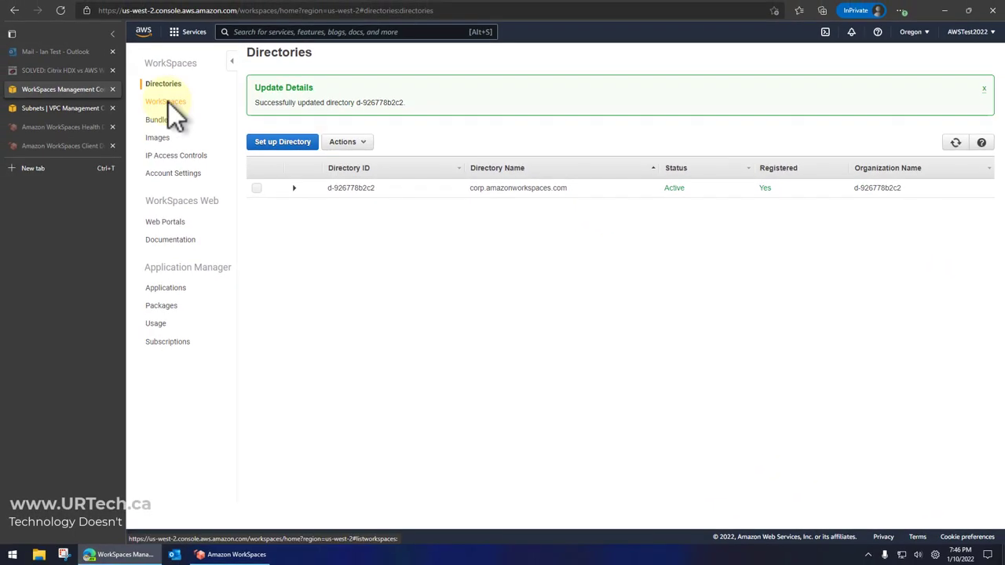
Step: Go to the WorkSpaces list and look over the WorkSpaces client's settings options
{"action": "left_click", "coordinate": [168, 103]}
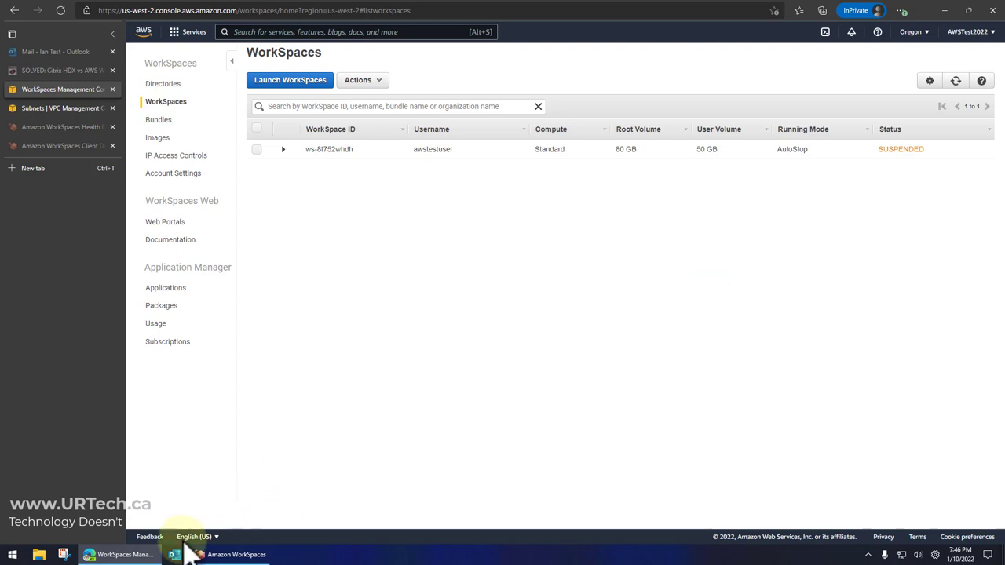
{"action": "left_click", "coordinate": [236, 555]}
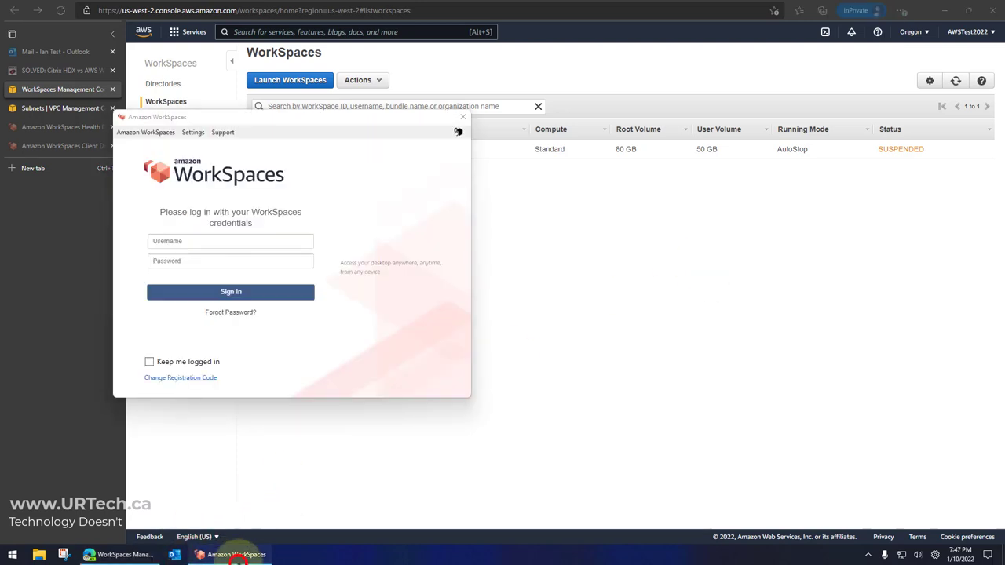
{"action": "left_click", "coordinate": [192, 132]}
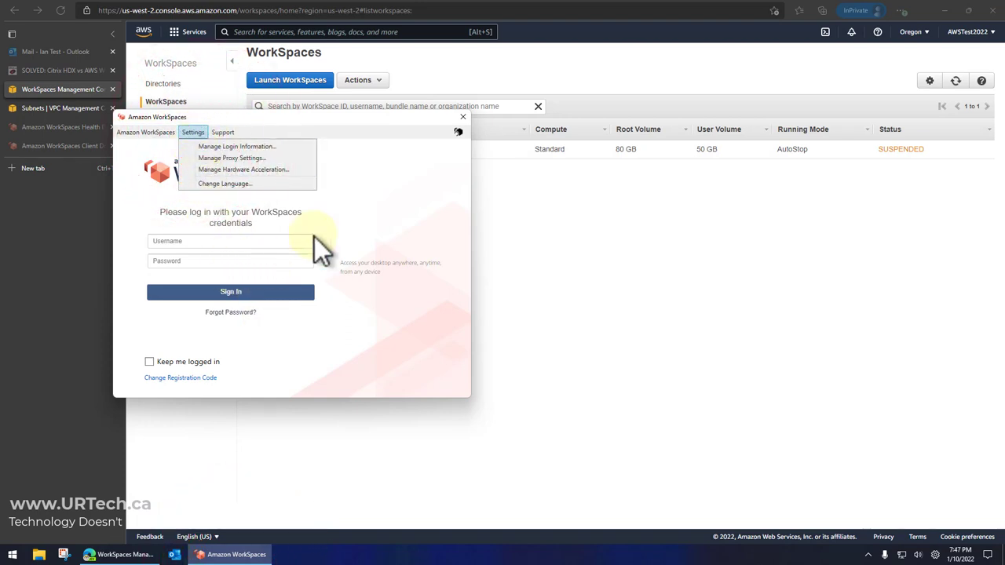
{"action": "left_click", "coordinate": [320, 123]}
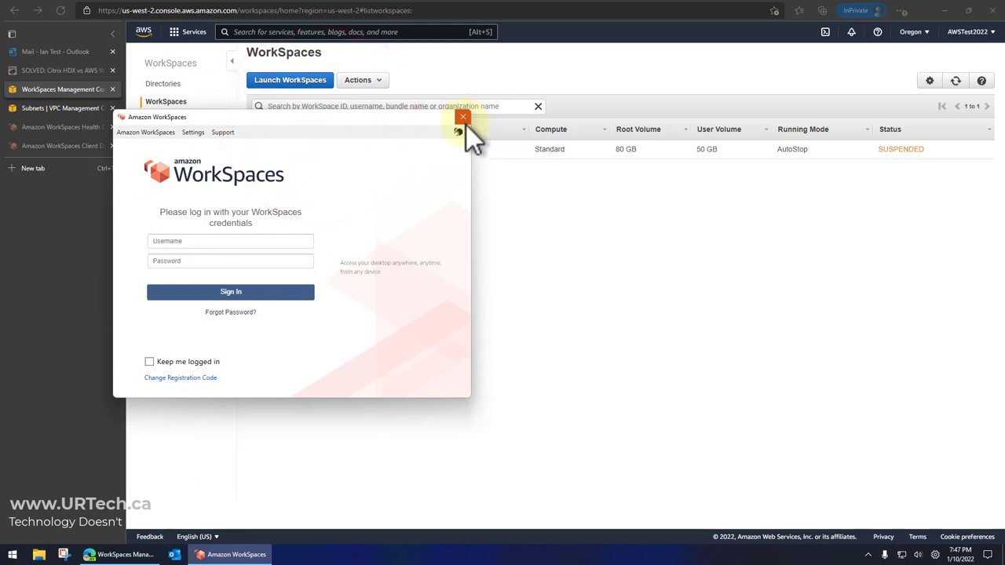
Step: Back in the console, select the suspended AutoStop WorkSpace in the list
{"action": "left_click", "coordinate": [551, 218]}
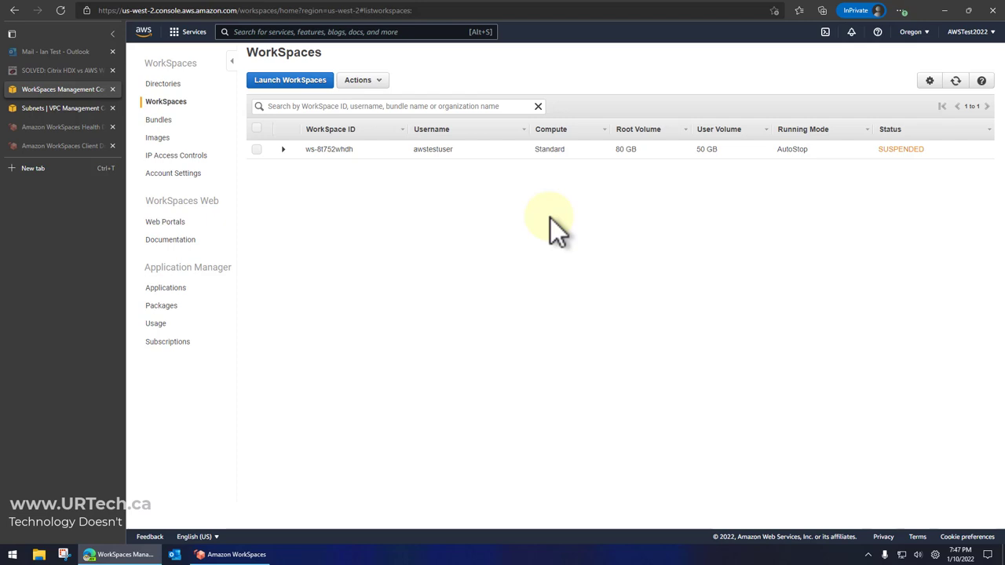
{"action": "left_click", "coordinate": [825, 149]}
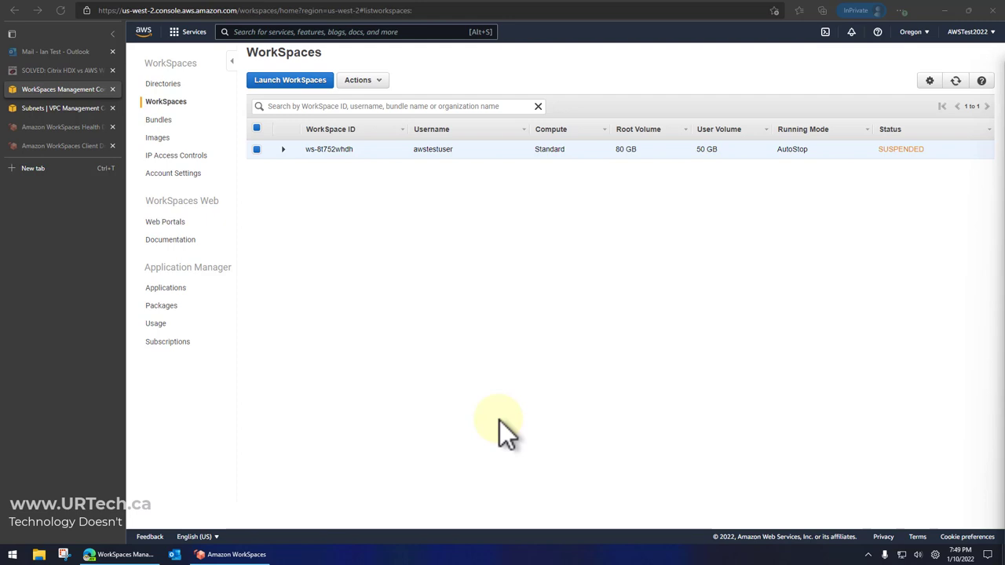
{"action": "left_click", "coordinate": [911, 33]}
{"action": "left_click", "coordinate": [911, 32]}
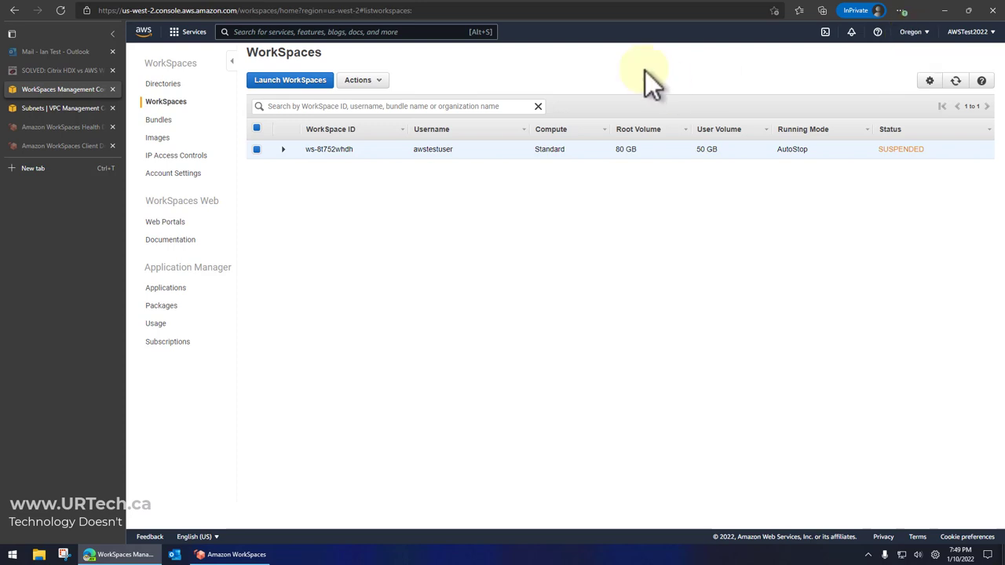
Step: Glance at the WorkSpace's Actions menu, then view Images where URTechGold-Jan10-2022 is Available
{"action": "left_click", "coordinate": [386, 84]}
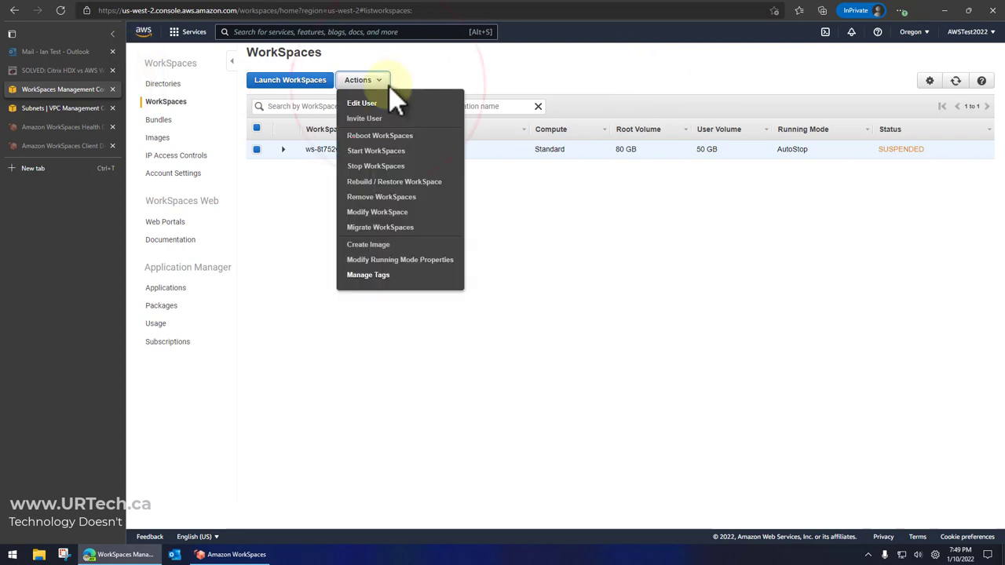
{"action": "left_click", "coordinate": [568, 213]}
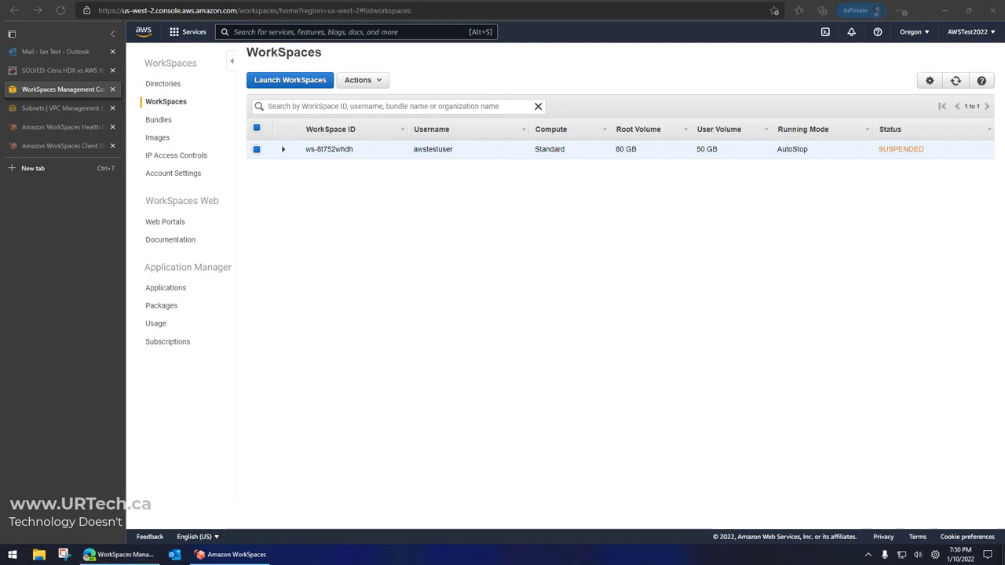
{"action": "left_click", "coordinate": [171, 139]}
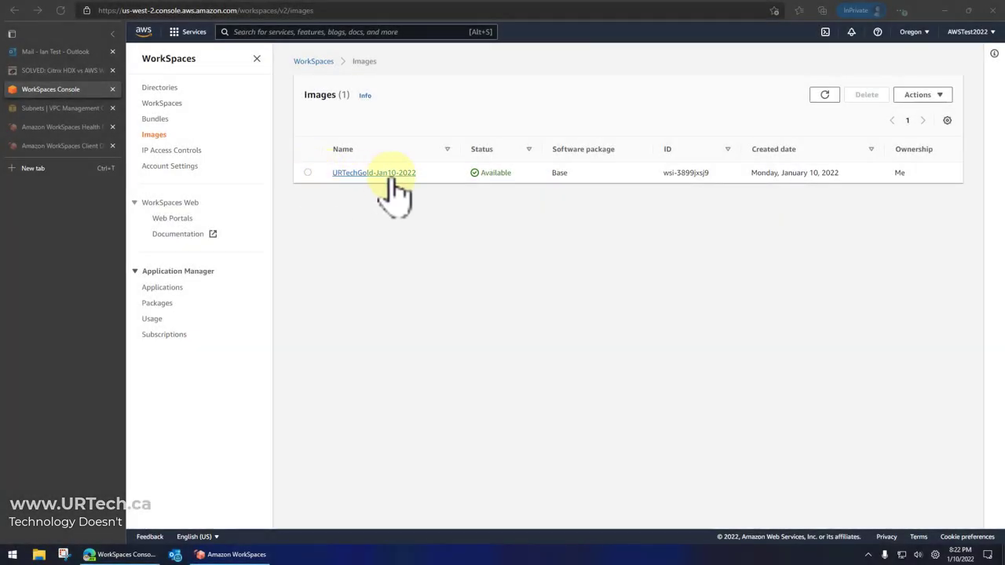
Step: Select the URTechGold-Jan10-2022 image and choose Create bundle from its Actions menu
{"action": "left_click", "coordinate": [307, 173]}
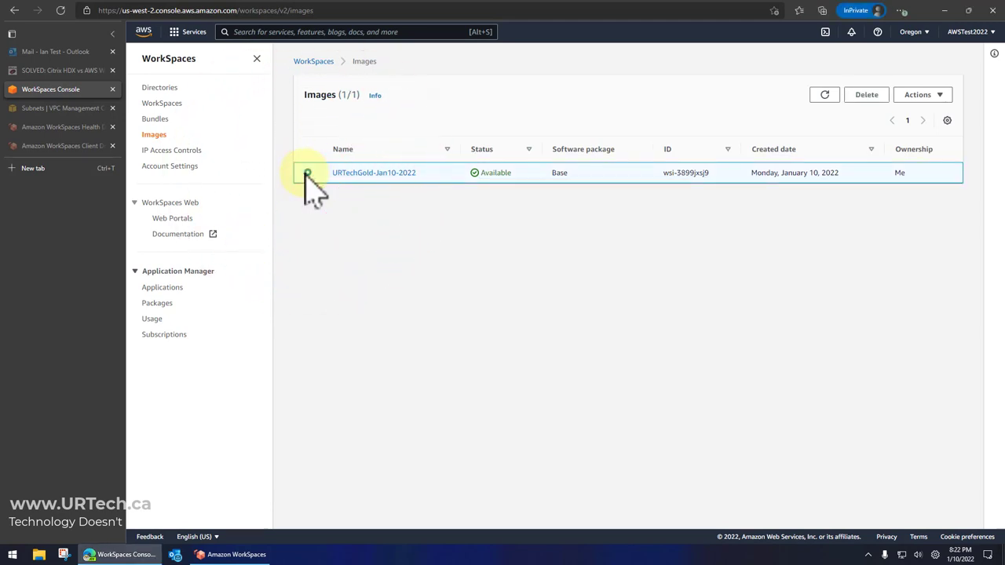
{"action": "left_click", "coordinate": [940, 97]}
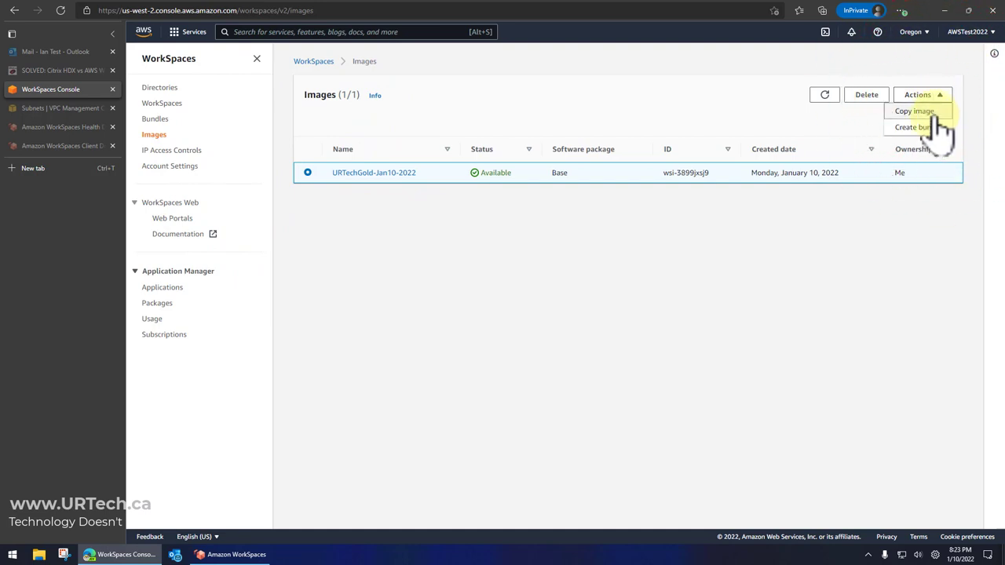
{"action": "left_click", "coordinate": [917, 33]}
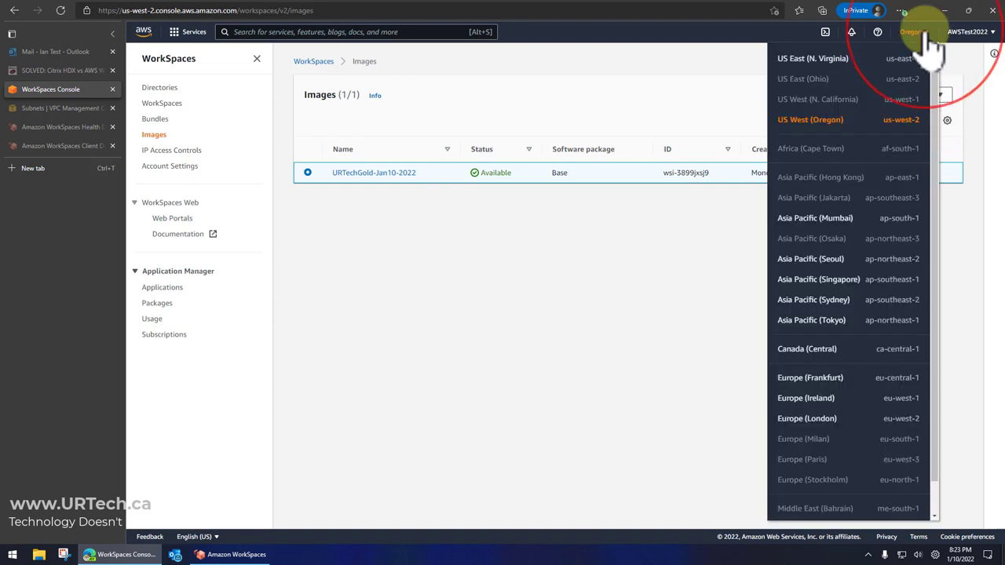
{"action": "left_click", "coordinate": [930, 39]}
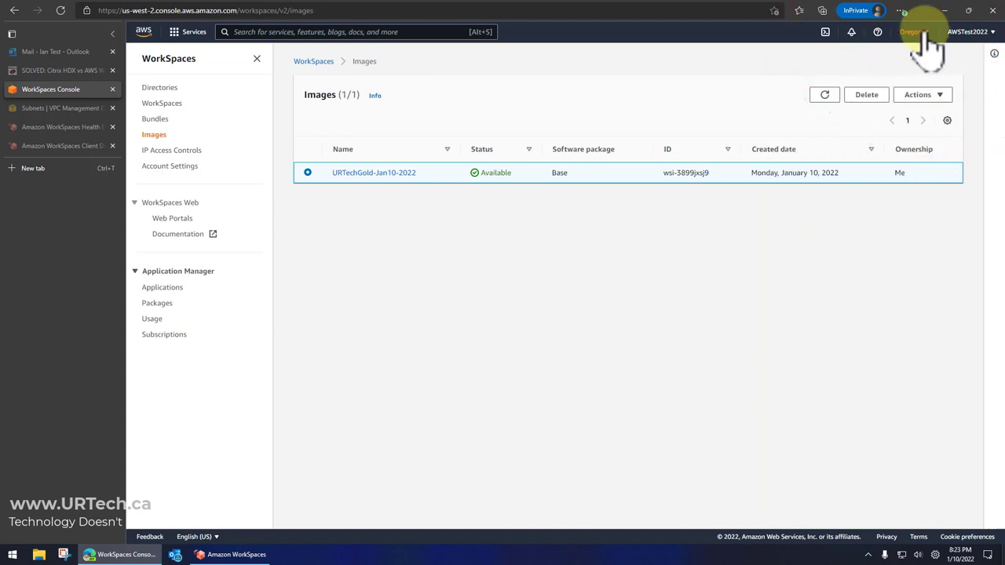
{"action": "left_click", "coordinate": [938, 96]}
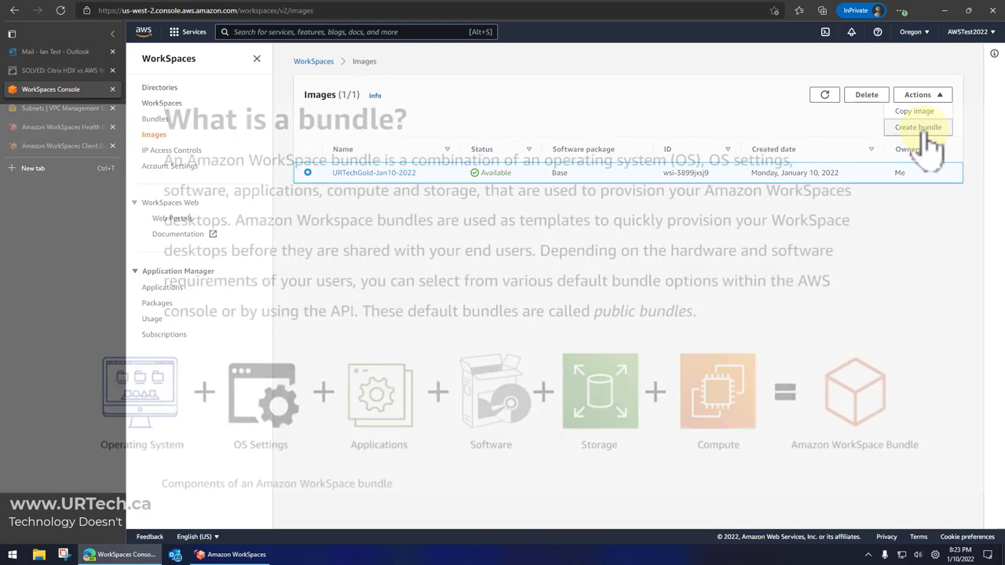
{"action": "left_click", "coordinate": [924, 128]}
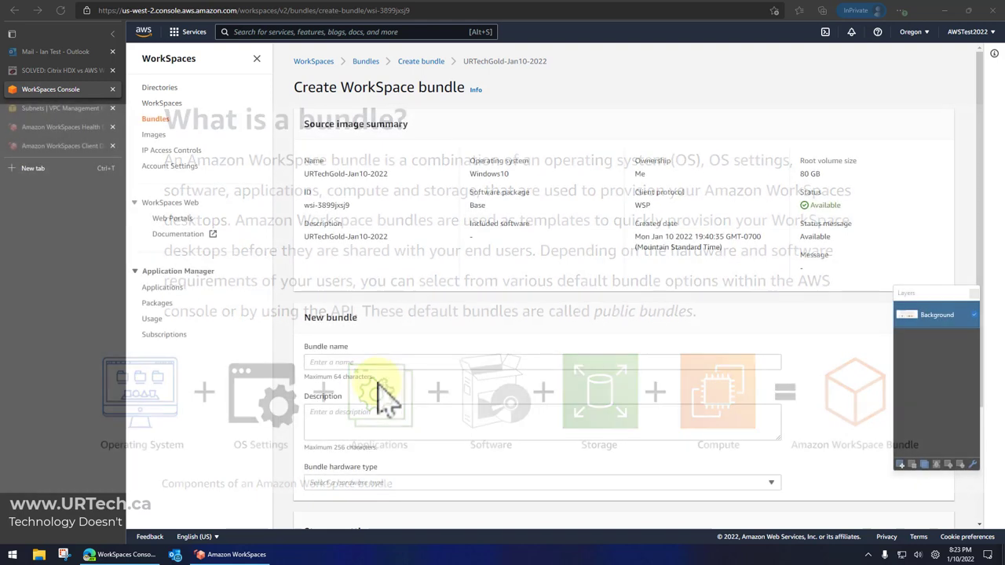
Step: Fill in the bundle name and the description 'base gold image bundle test'
{"action": "left_click", "coordinate": [374, 362]}
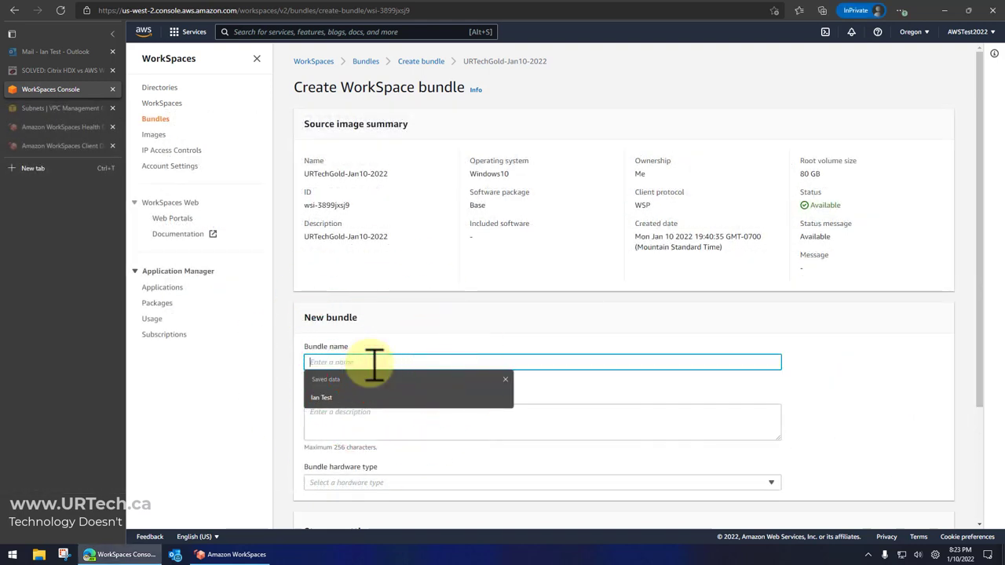
{"action": "left_click", "coordinate": [359, 398]}
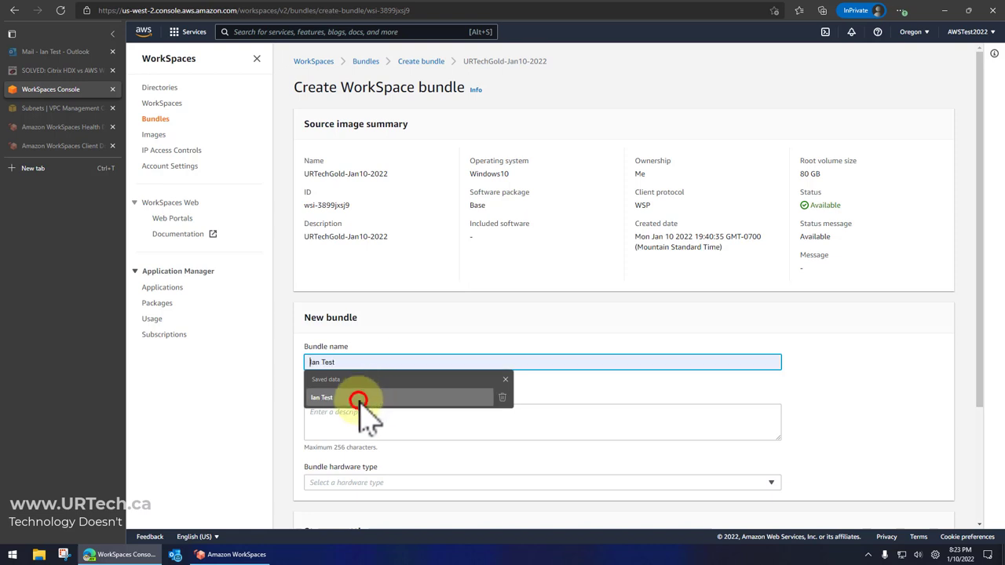
{"action": "left_click", "coordinate": [346, 424]}
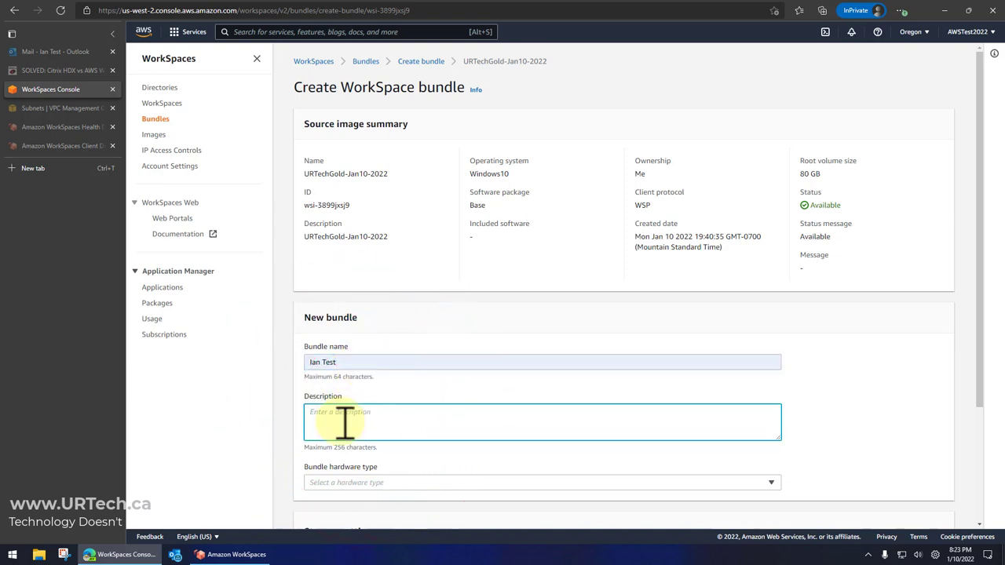
{"action": "type", "text": "base gold image bundle test"}
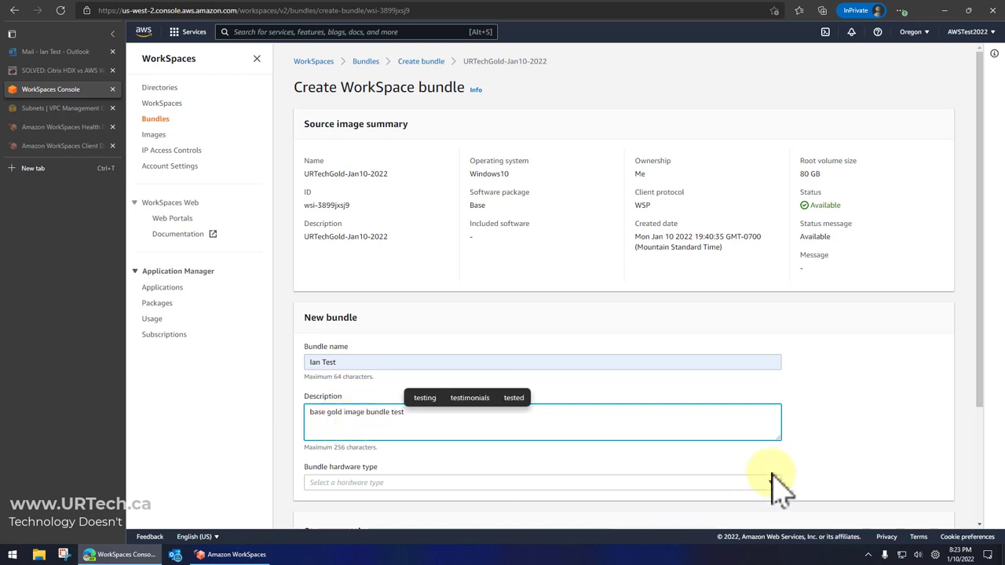
{"action": "scroll", "coordinate": [785, 482], "scroll_direction": "down", "scroll_amount": 2}
{"action": "left_click", "coordinate": [813, 281]}
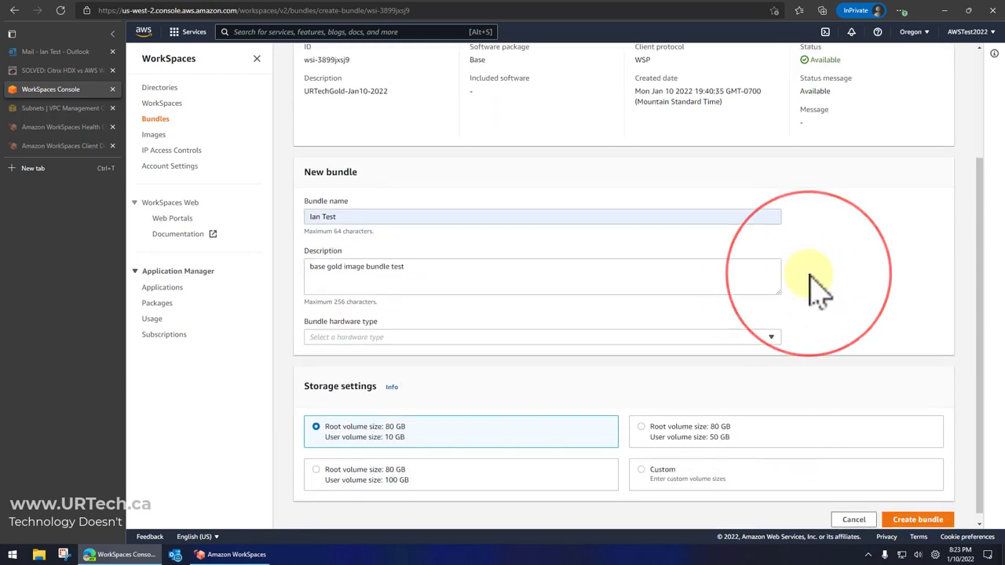
{"action": "scroll", "coordinate": [817, 292], "scroll_direction": "down", "scroll_amount": 1}
Step: Choose Standard 2 vCPU, 4.0GiB hardware with 80 GB root and 50 GB user storage
{"action": "left_click", "coordinate": [772, 328]}
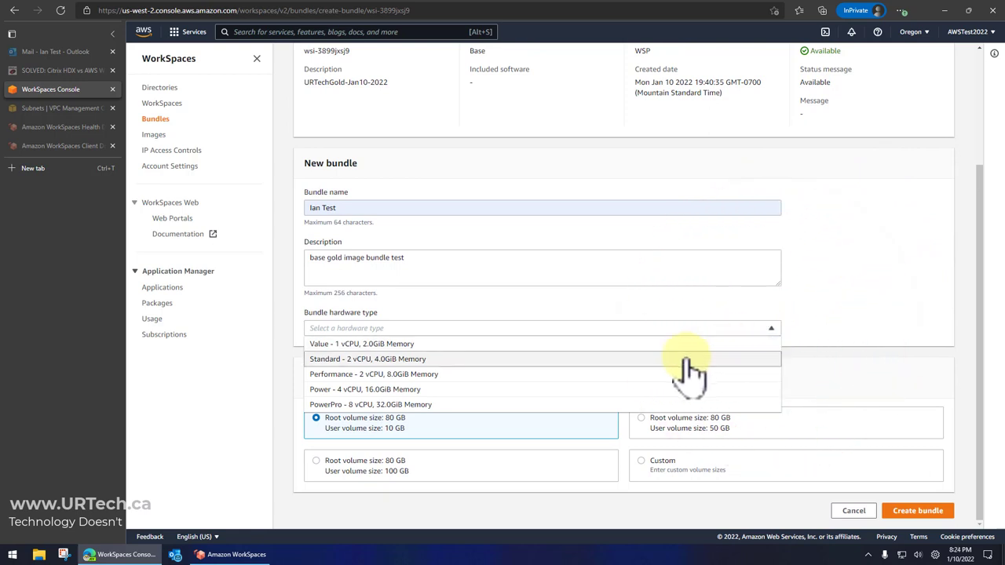
{"action": "left_click", "coordinate": [366, 360]}
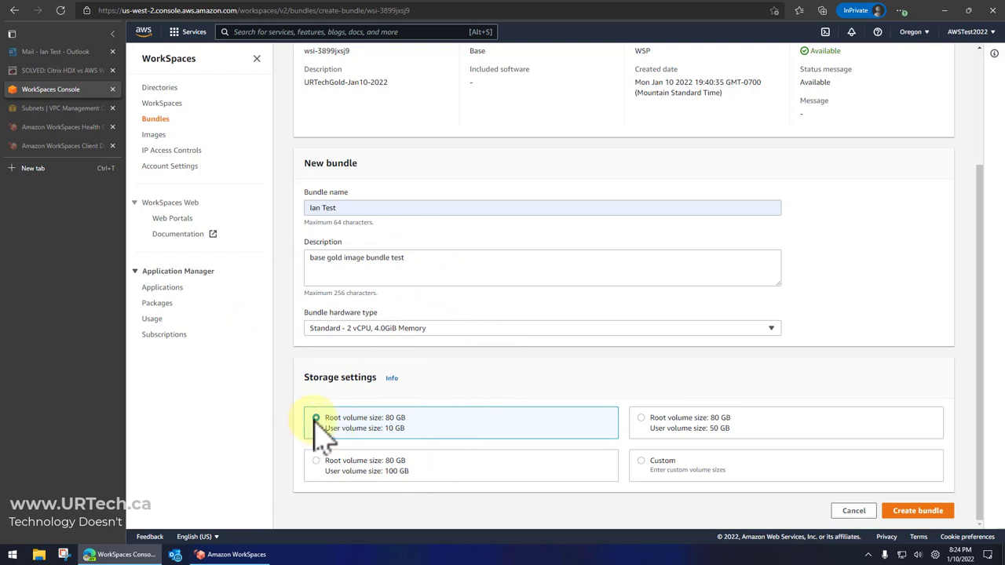
{"action": "left_click_drag", "start_coordinate": [416, 429], "coordinate": [323, 416]}
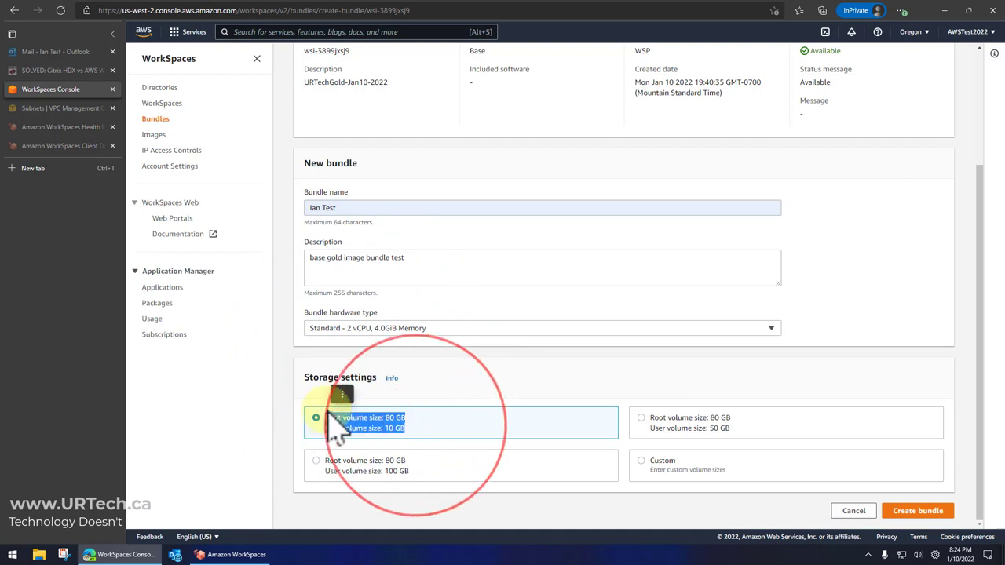
{"action": "left_click", "coordinate": [464, 387]}
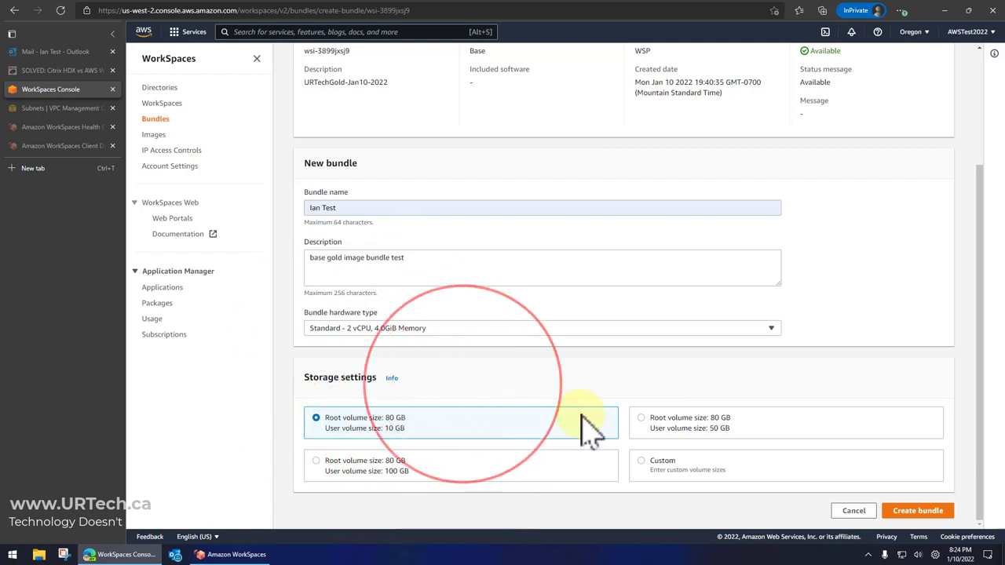
{"action": "left_click", "coordinate": [643, 421]}
{"action": "left_click_drag", "start_coordinate": [738, 428], "coordinate": [643, 424]}
{"action": "left_click", "coordinate": [721, 381]}
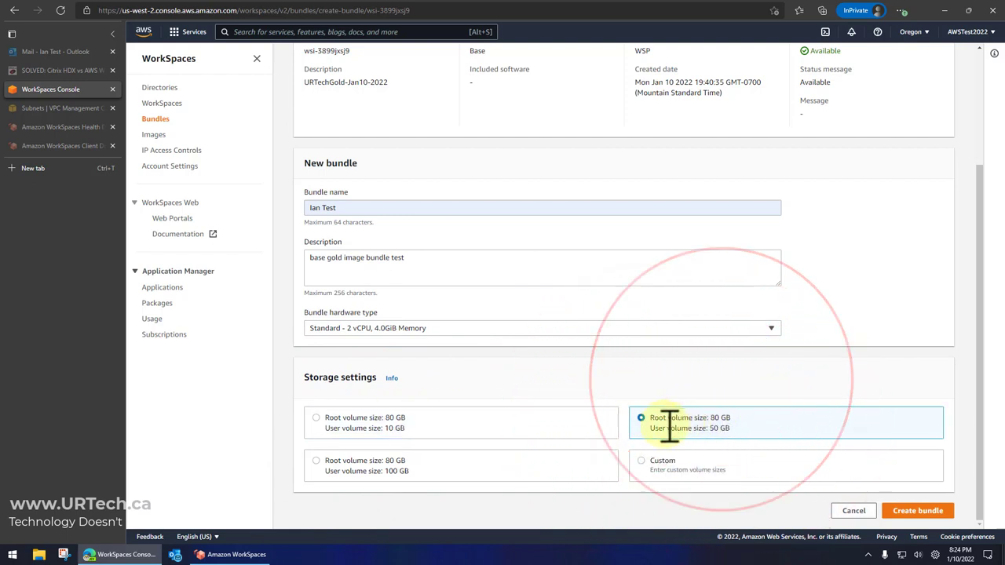
Step: Remove the space from the bundle name and create the bundle
{"action": "left_click", "coordinate": [934, 511]}
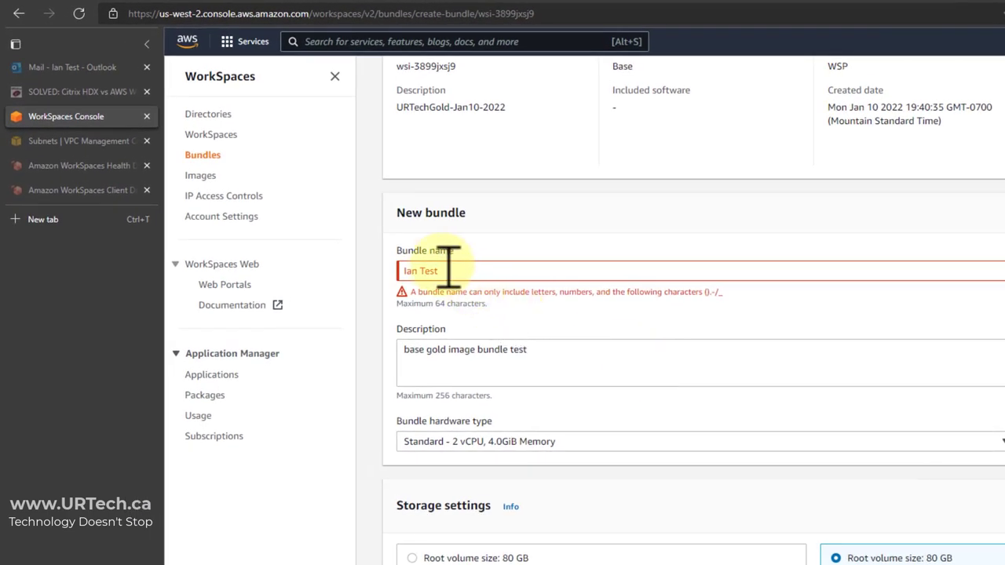
{"action": "left_click", "coordinate": [422, 271]}
{"action": "key", "text": "BackSpace"}
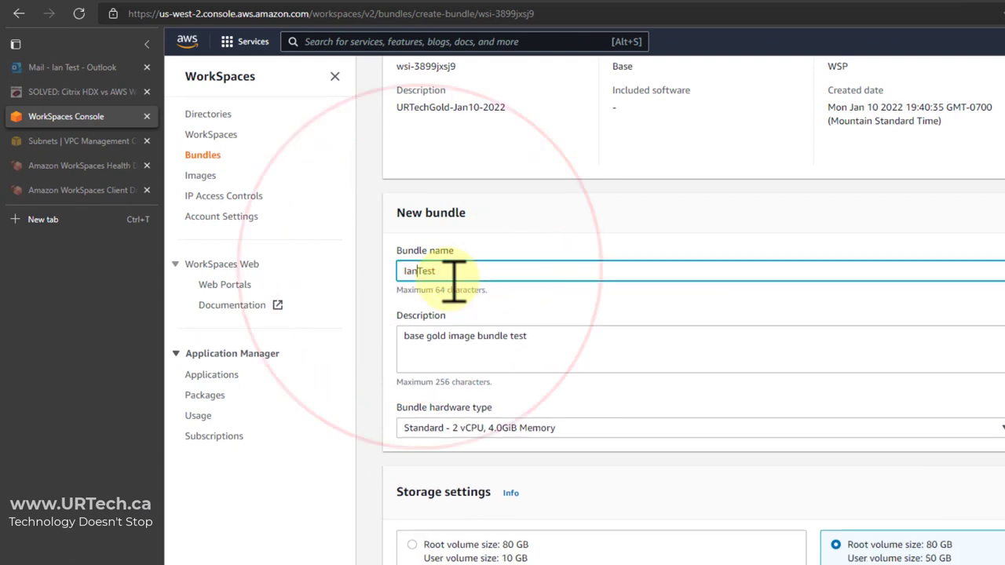
{"action": "key", "text": "ctrl+a"}
{"action": "key", "text": "Return"}
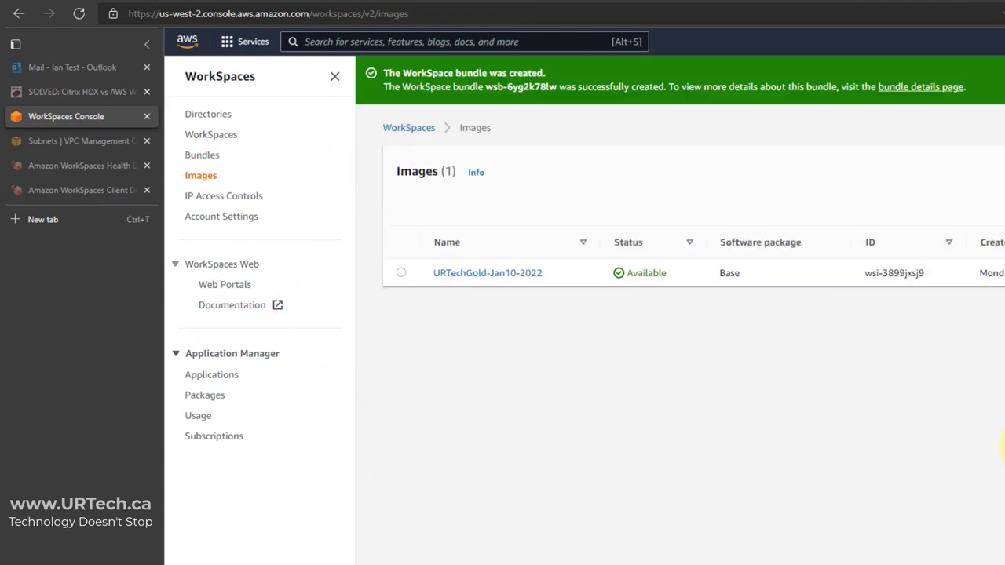
Step: Select the test bundle, preview the Launch WorkSpaces wizard past the directory step, then cancel
{"action": "left_click", "coordinate": [203, 154]}
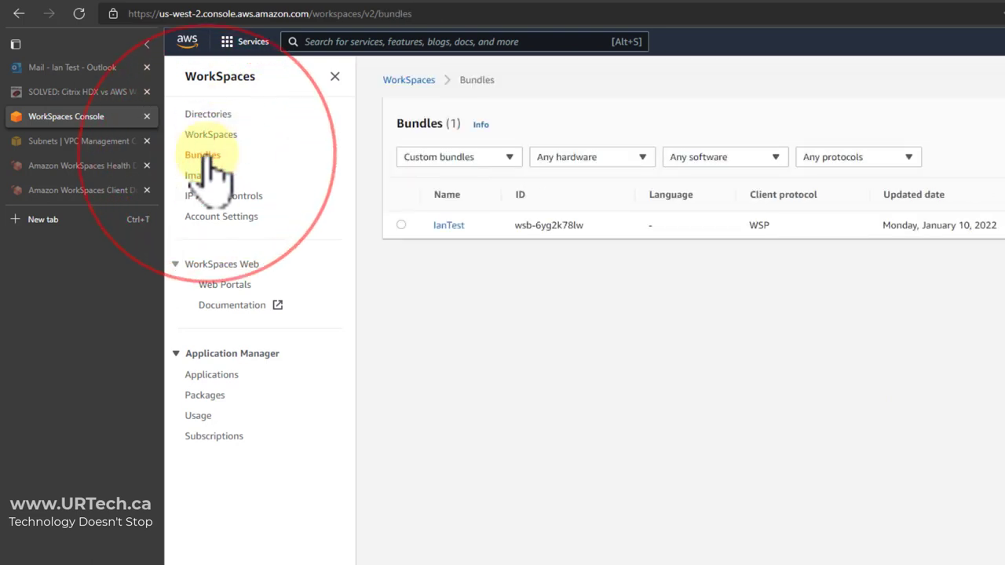
{"action": "left_click", "coordinate": [401, 226]}
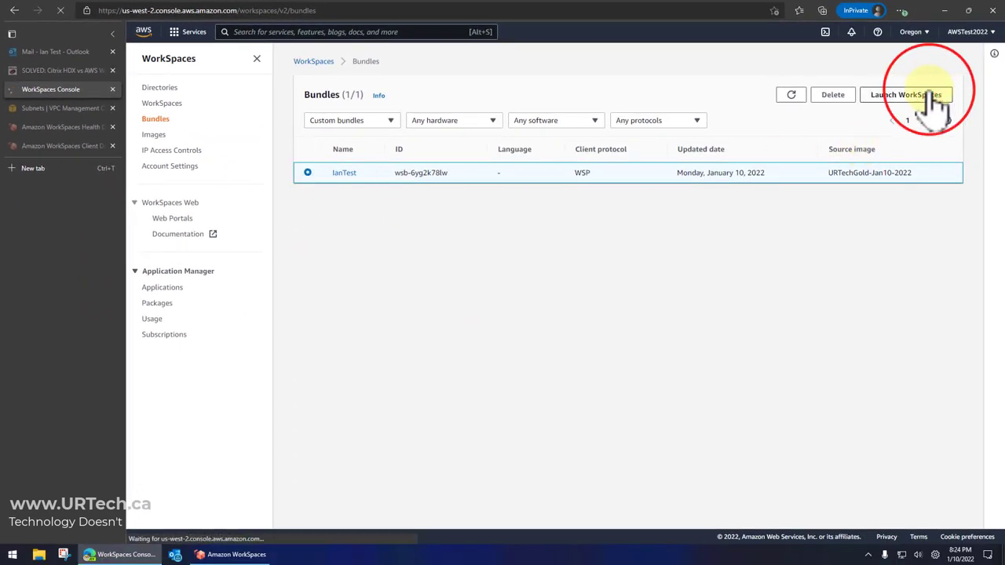
{"action": "left_click", "coordinate": [931, 95]}
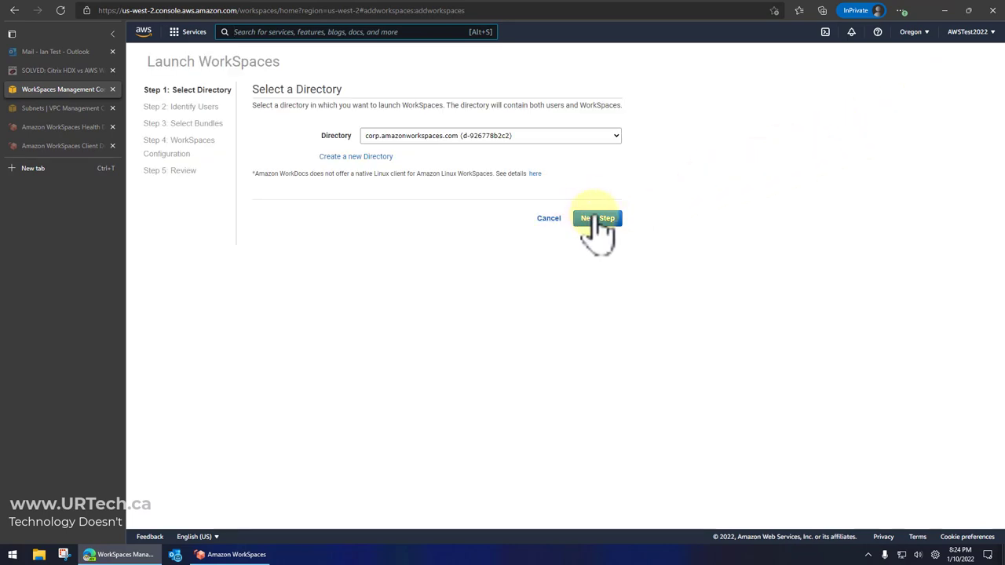
{"action": "left_click", "coordinate": [597, 220]}
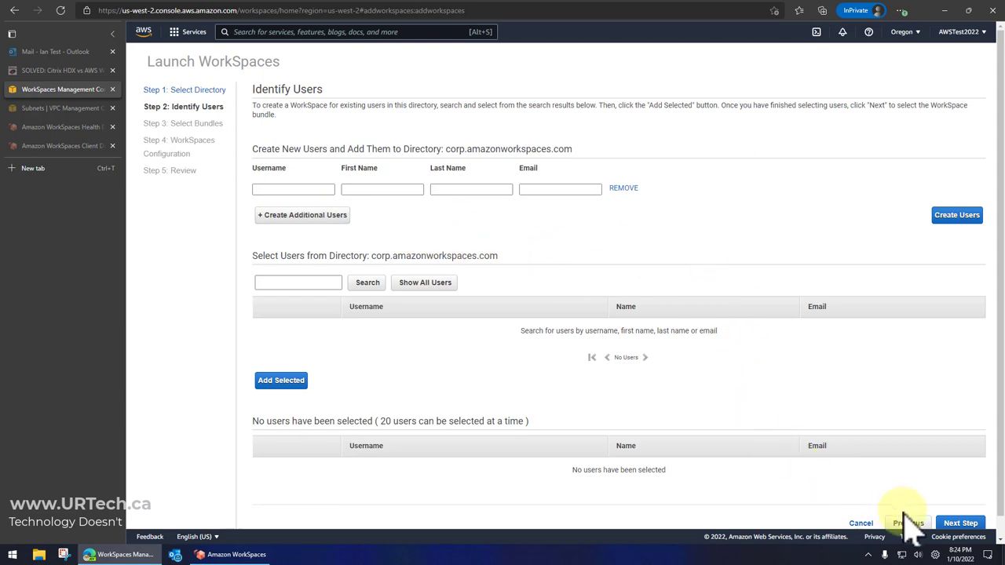
{"action": "left_click", "coordinate": [863, 523]}
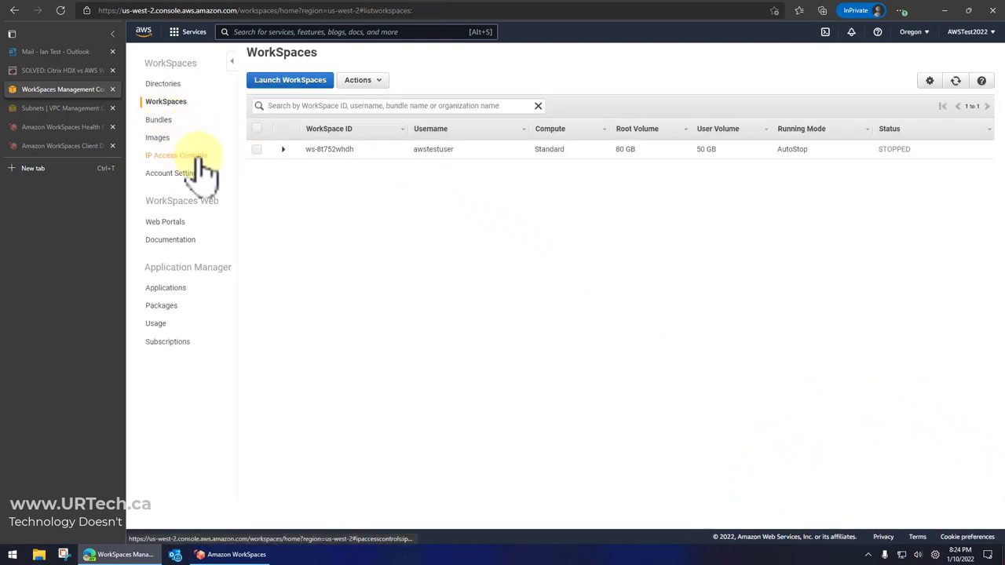
Step: Attempt to delete the URTechGold-Jan10-2022 image, which is blocked, and dismiss the notice
{"action": "left_click", "coordinate": [157, 138]}
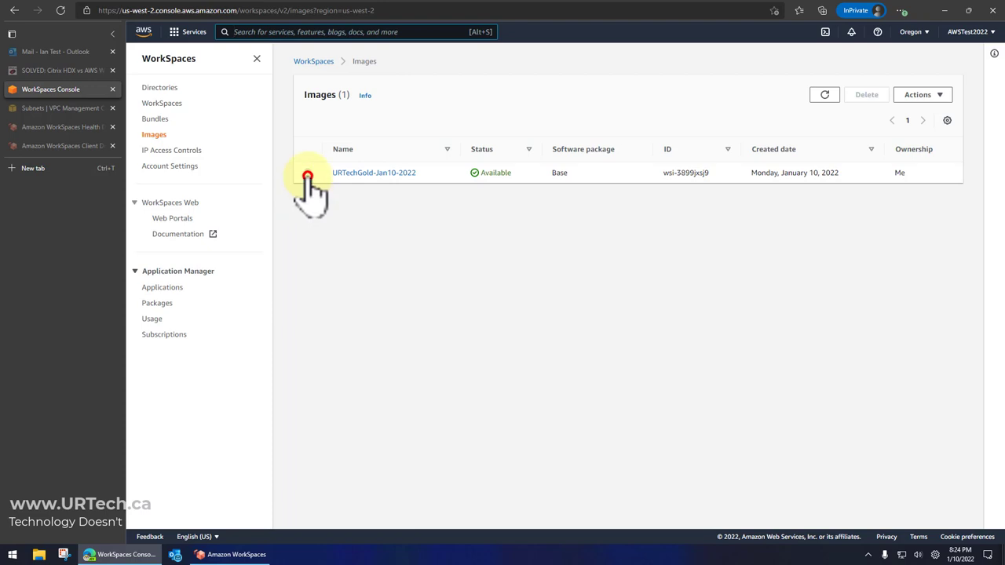
{"action": "left_click", "coordinate": [307, 174]}
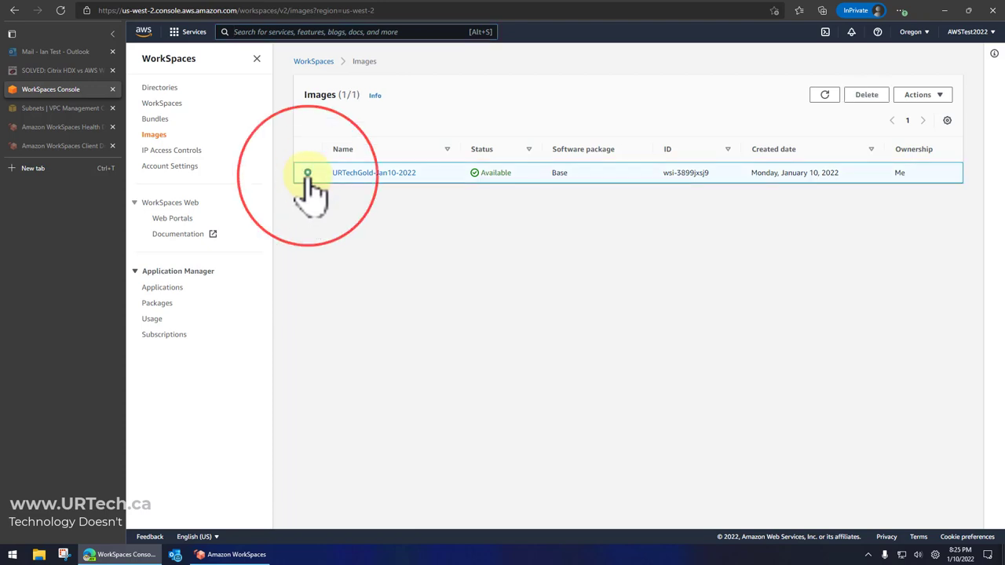
{"action": "left_click", "coordinate": [866, 97]}
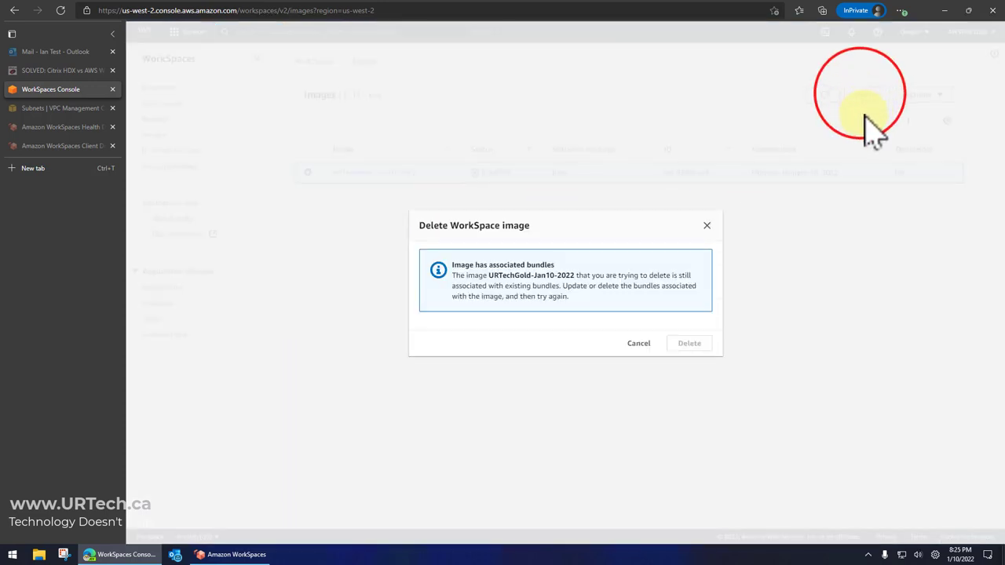
{"action": "left_click", "coordinate": [636, 343]}
Step: Delete the test bundle from the Bundles list
{"action": "left_click", "coordinate": [154, 119]}
{"action": "left_click", "coordinate": [307, 173]}
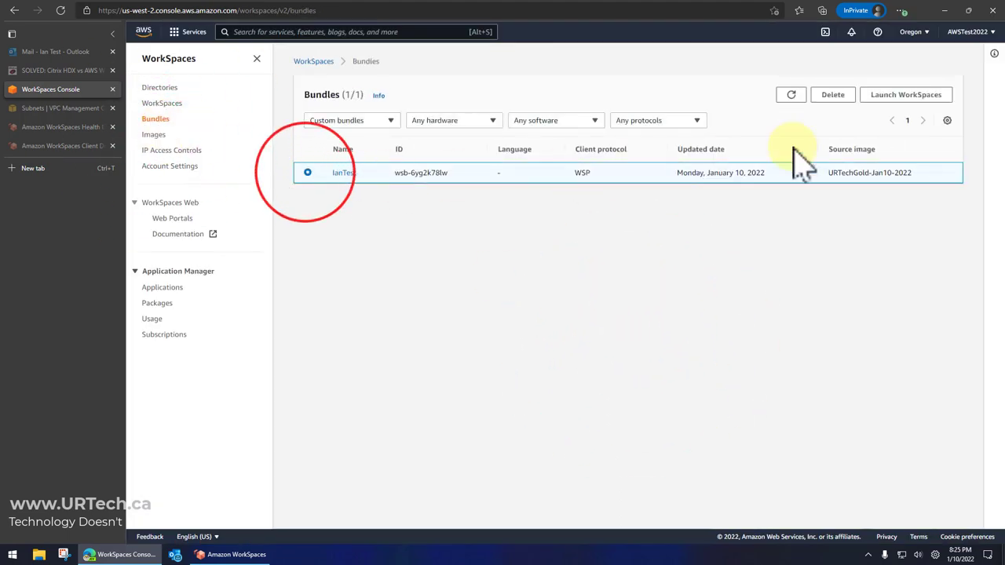
{"action": "left_click", "coordinate": [840, 95]}
{"action": "left_click", "coordinate": [691, 312]}
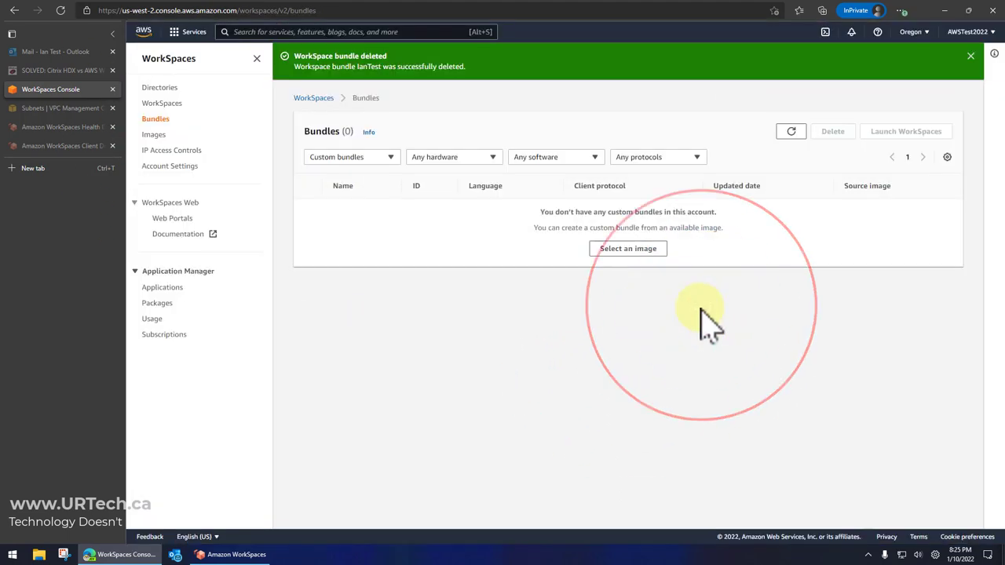
Step: Delete the URTechGold-Jan10-2022 image, confirm the bundle list is empty, and return to WorkSpaces
{"action": "left_click", "coordinate": [154, 134]}
{"action": "left_click", "coordinate": [307, 173]}
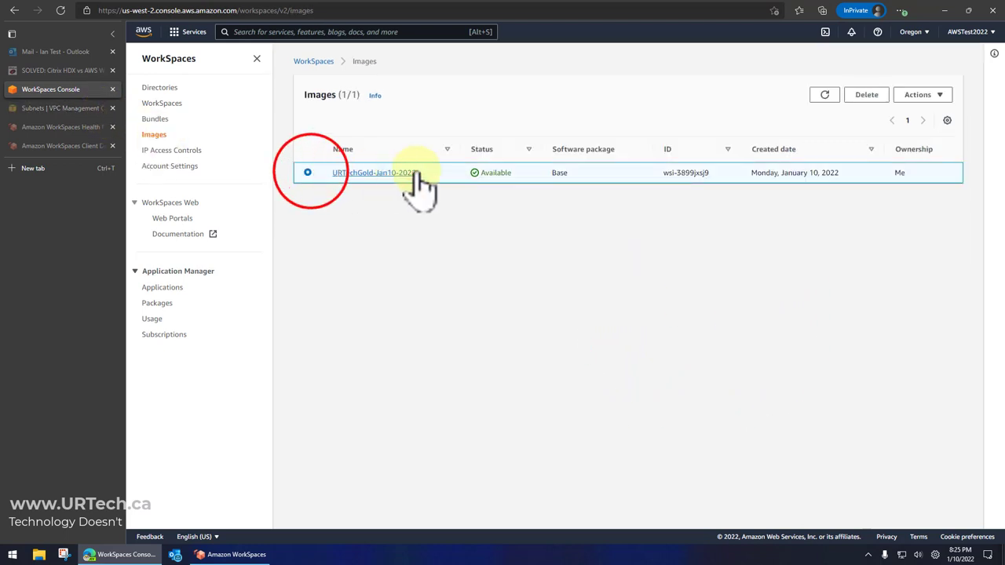
{"action": "left_click", "coordinate": [879, 96]}
{"action": "left_click", "coordinate": [688, 312]}
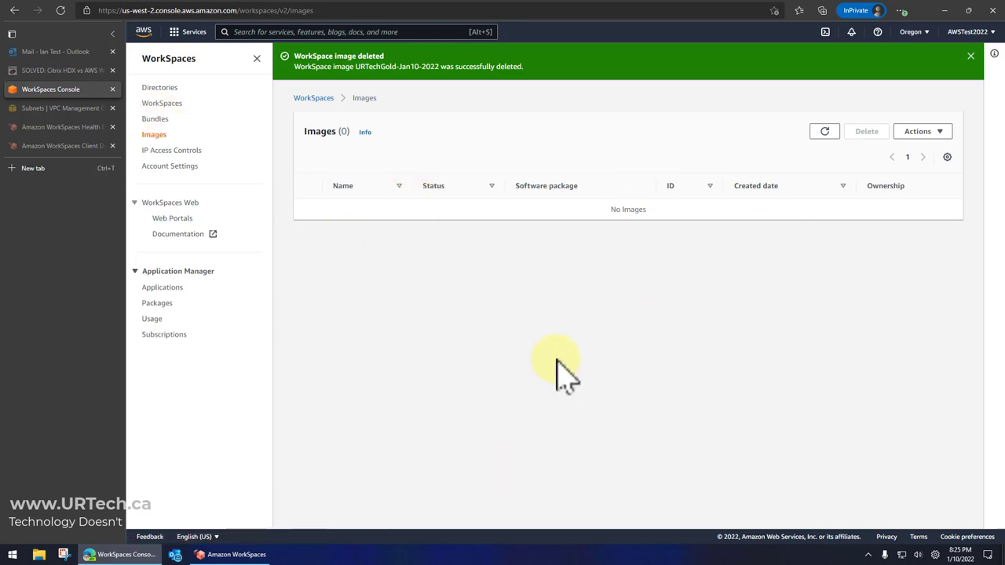
{"action": "left_click", "coordinate": [155, 119]}
{"action": "left_click", "coordinate": [175, 103]}
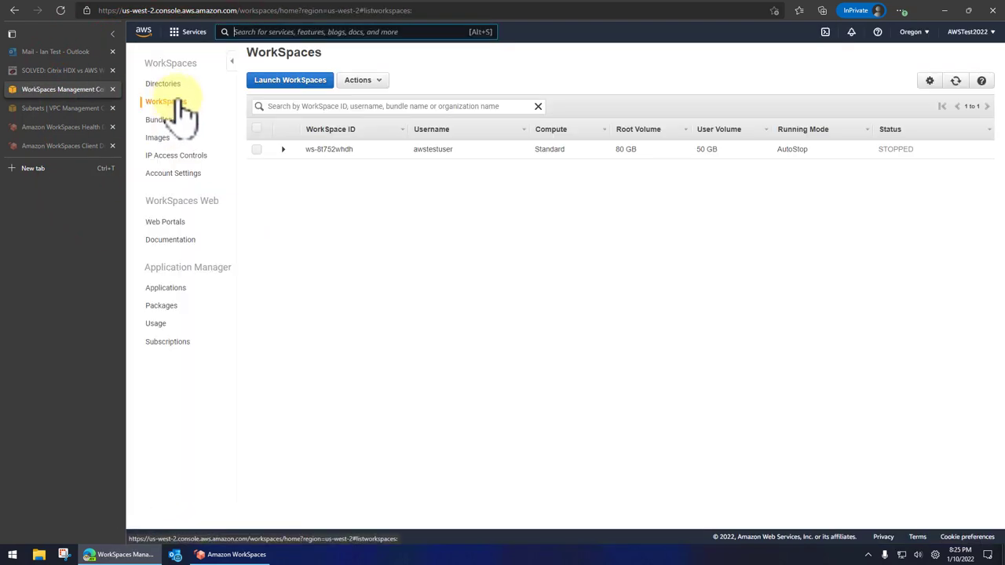
{"action": "left_click", "coordinate": [283, 149]}
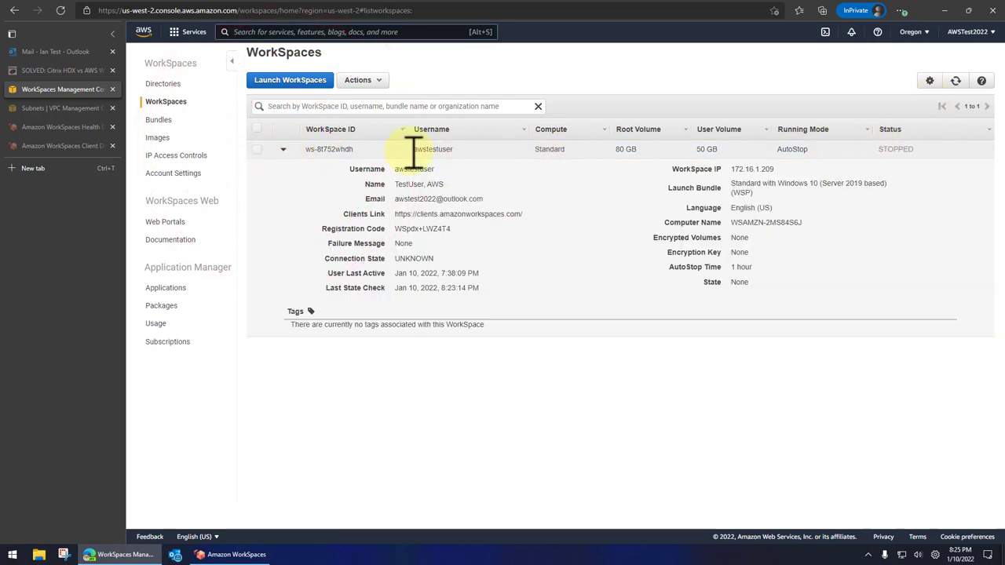
{"action": "left_click", "coordinate": [257, 149]}
{"action": "left_click", "coordinate": [363, 80]}
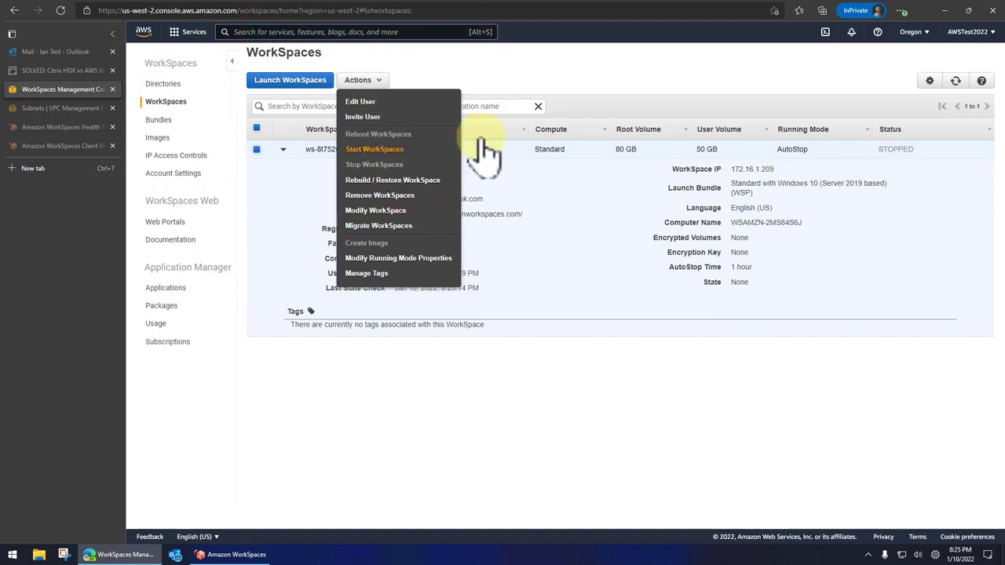
{"action": "left_click", "coordinate": [611, 99]}
{"action": "left_click", "coordinate": [285, 151]}
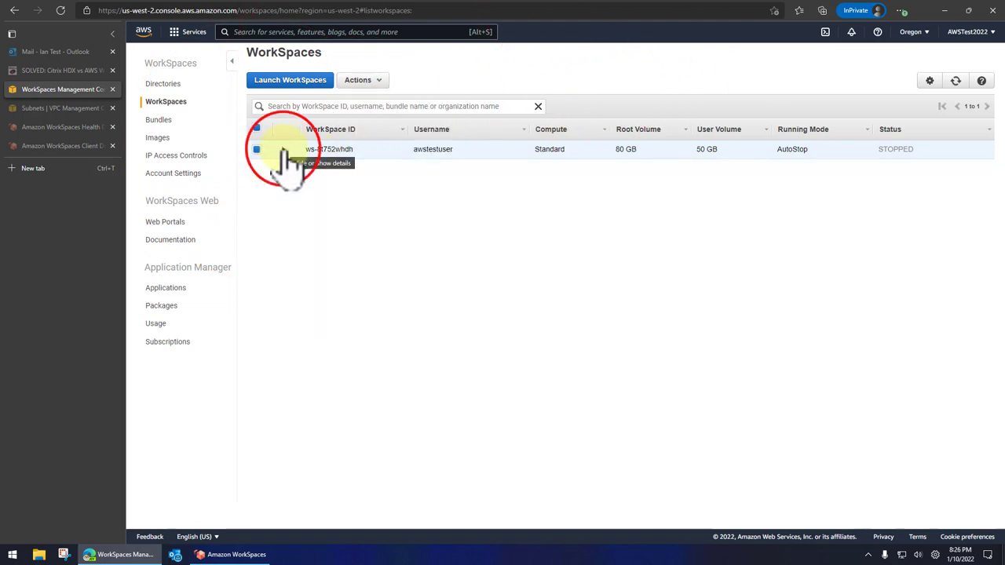